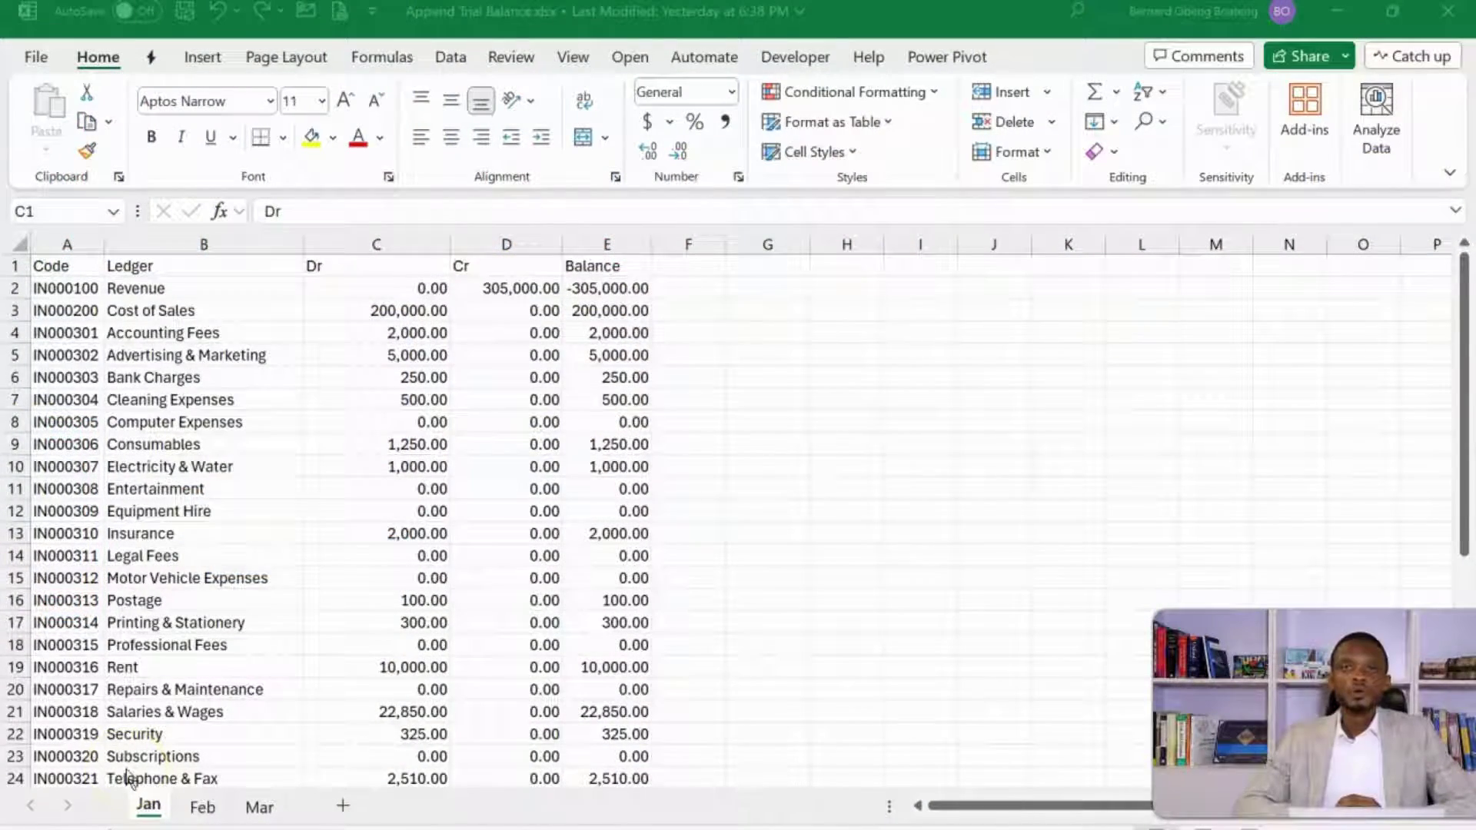
Review the Jan trial balance's rows, column headings and the Balance formula =C11-D11 in E11.
left_click(282, 542)
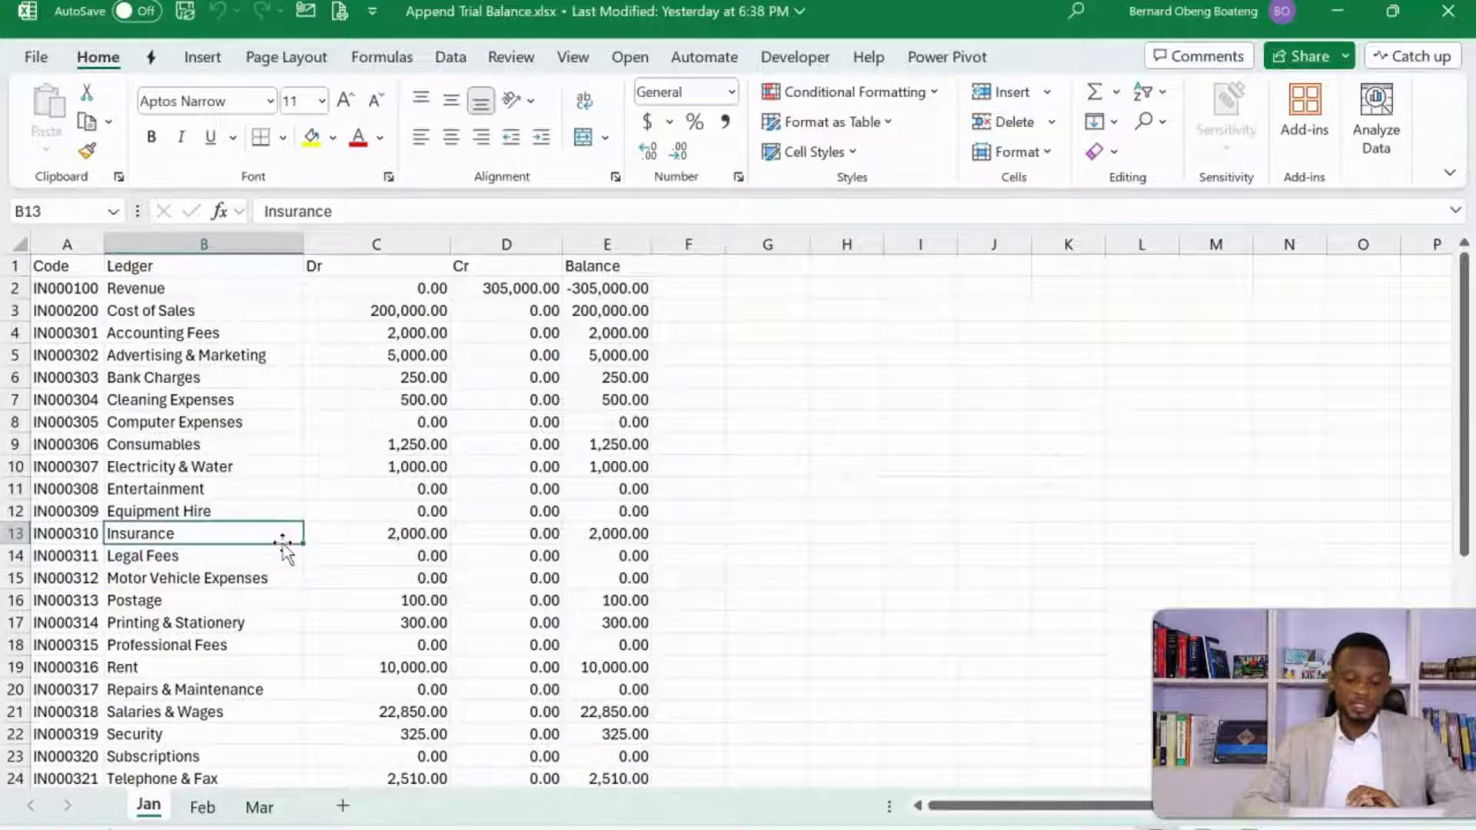
left_click(385, 543)
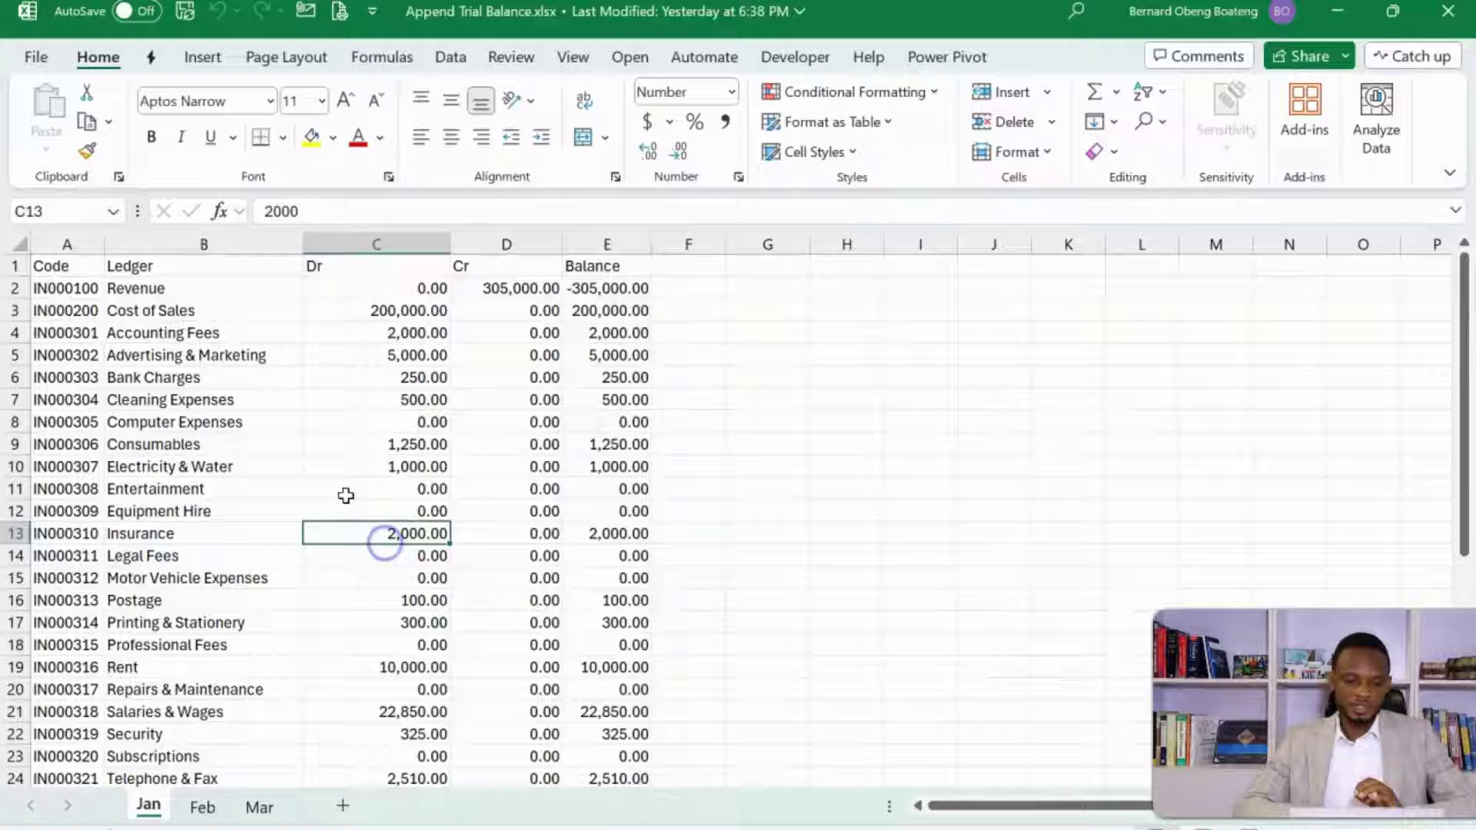
left_click(218, 382)
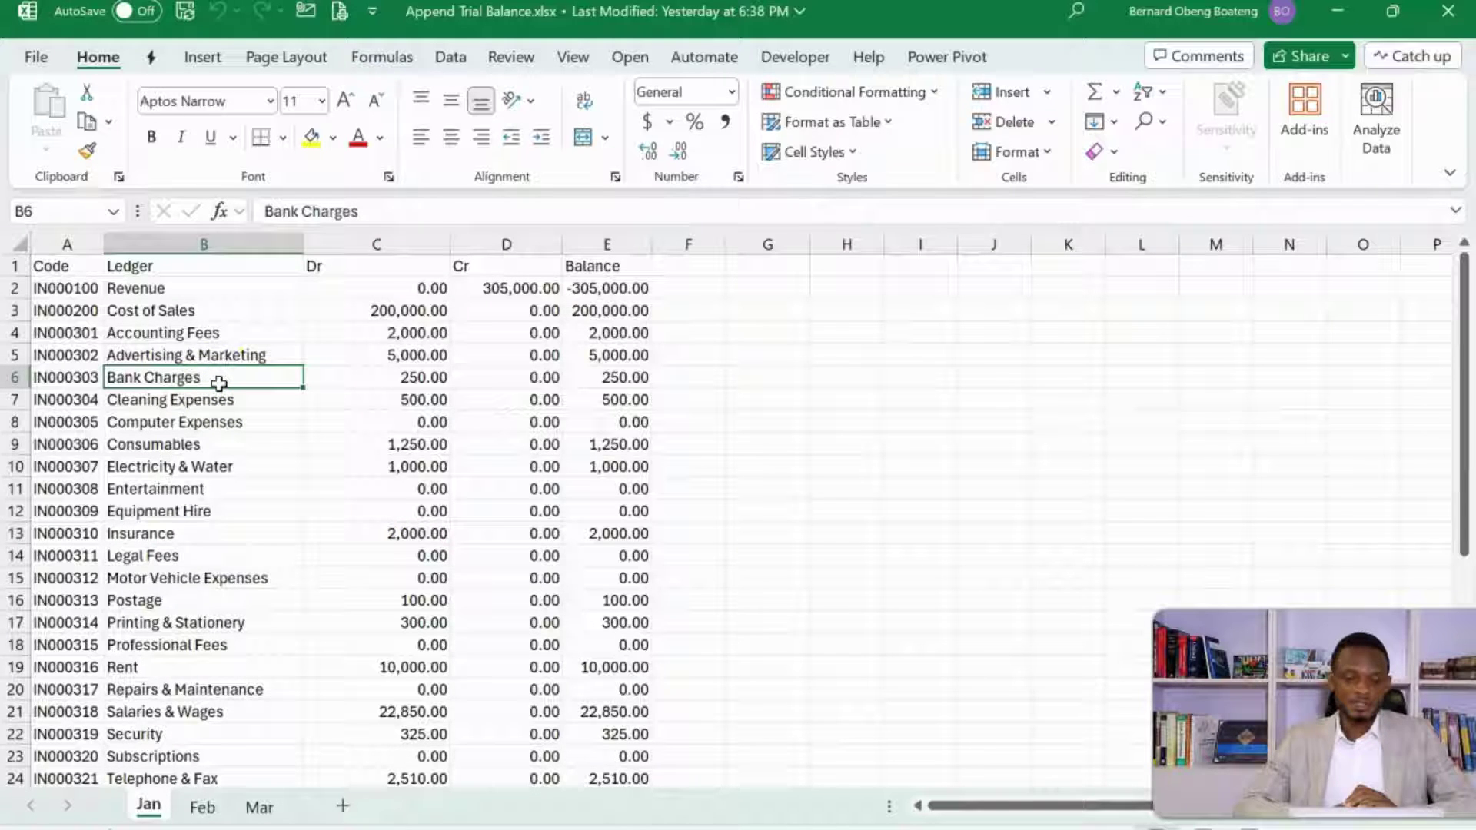
left_click(60, 264)
left_click(153, 271)
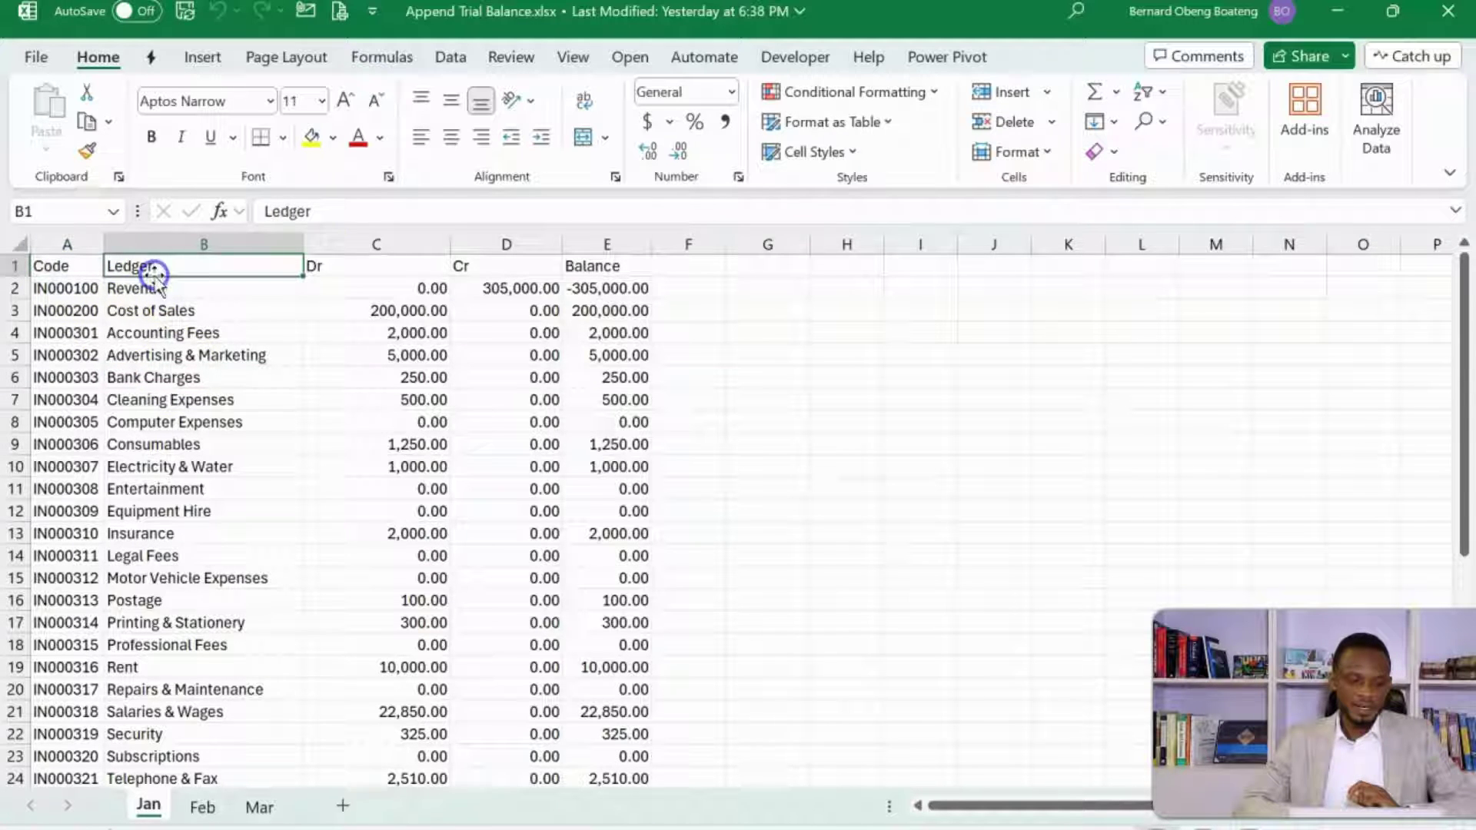
left_click(366, 263)
left_click(486, 262)
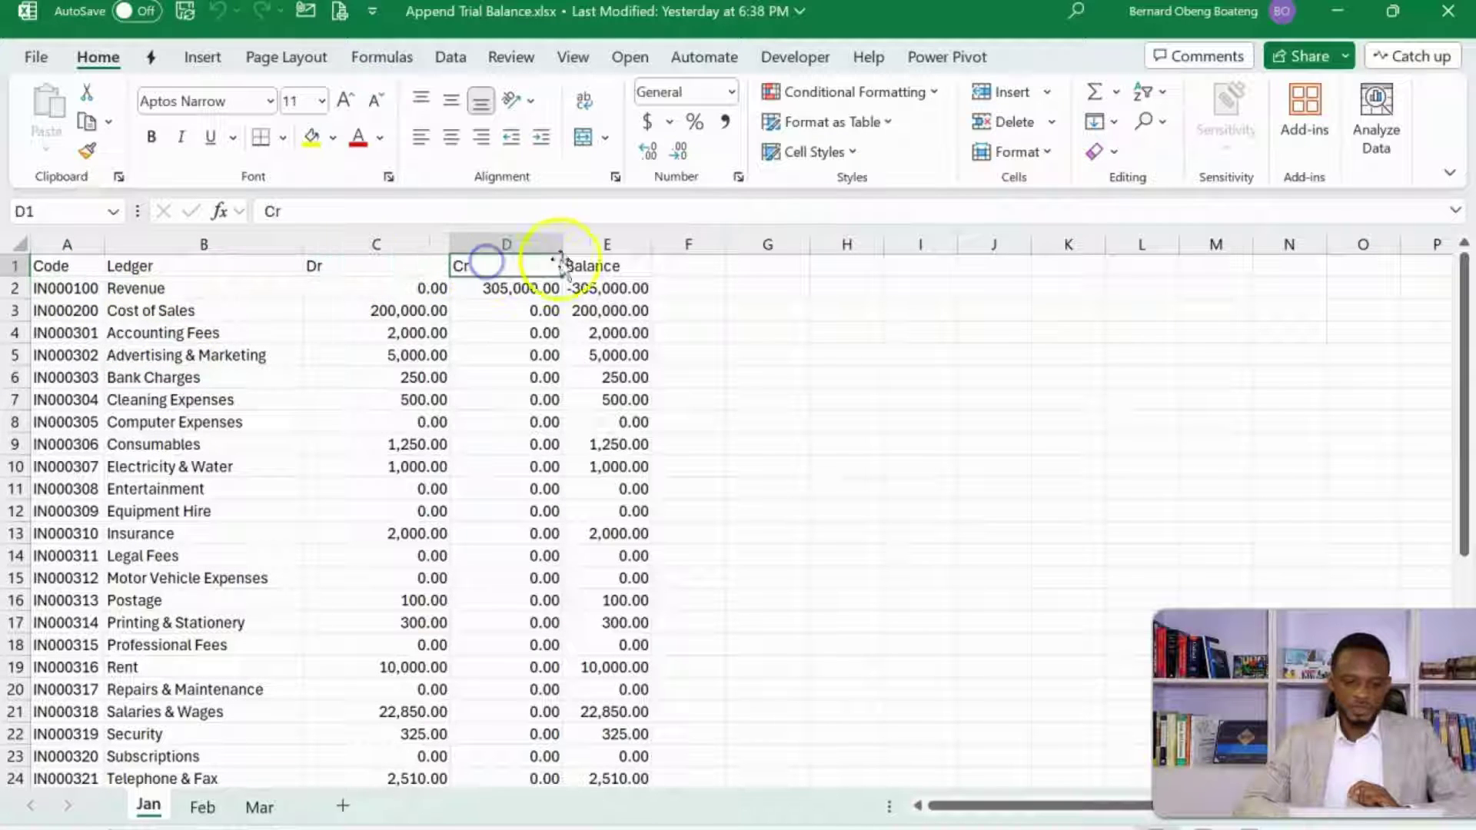
left_click(603, 262)
left_click(606, 496)
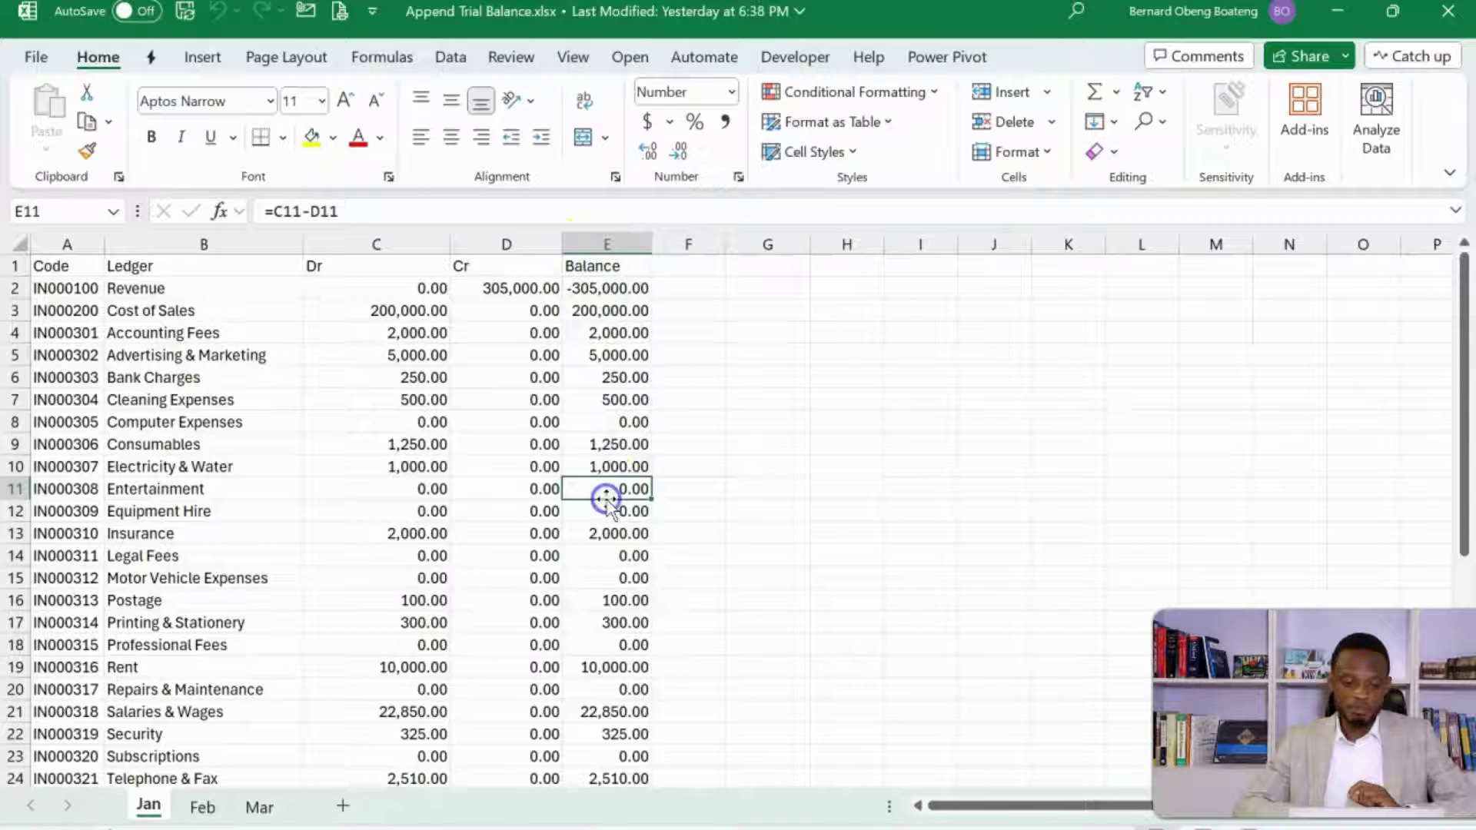
scroll(409, 609, "down", 4)
scroll(406, 610, "up", 3)
scroll(406, 609, "up", 1)
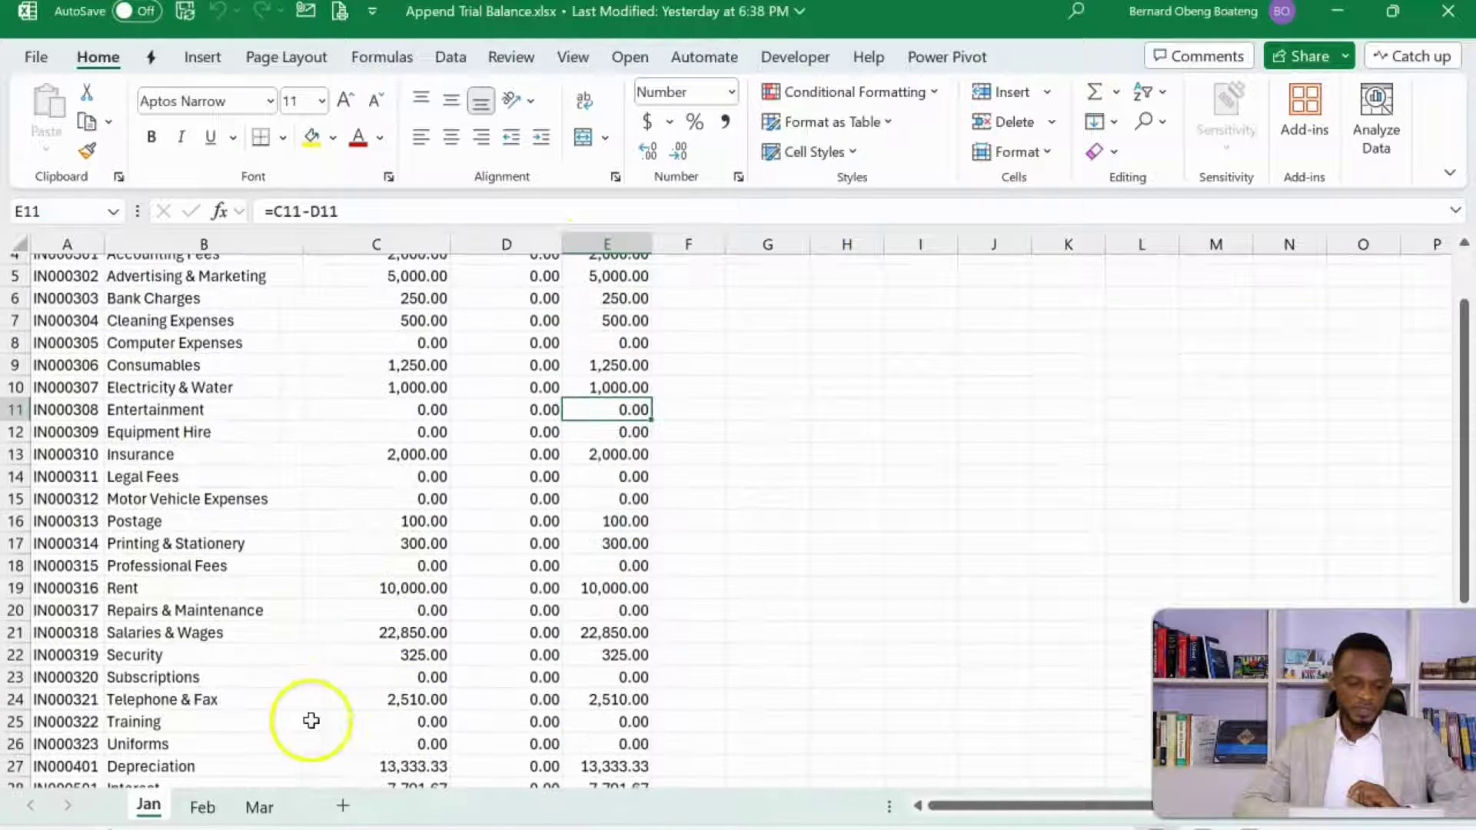
Check the Feb and Mar sheets, then revisit Jan's debits of 5,000.00, 2,000.00 and 500.00.
left_click(203, 805)
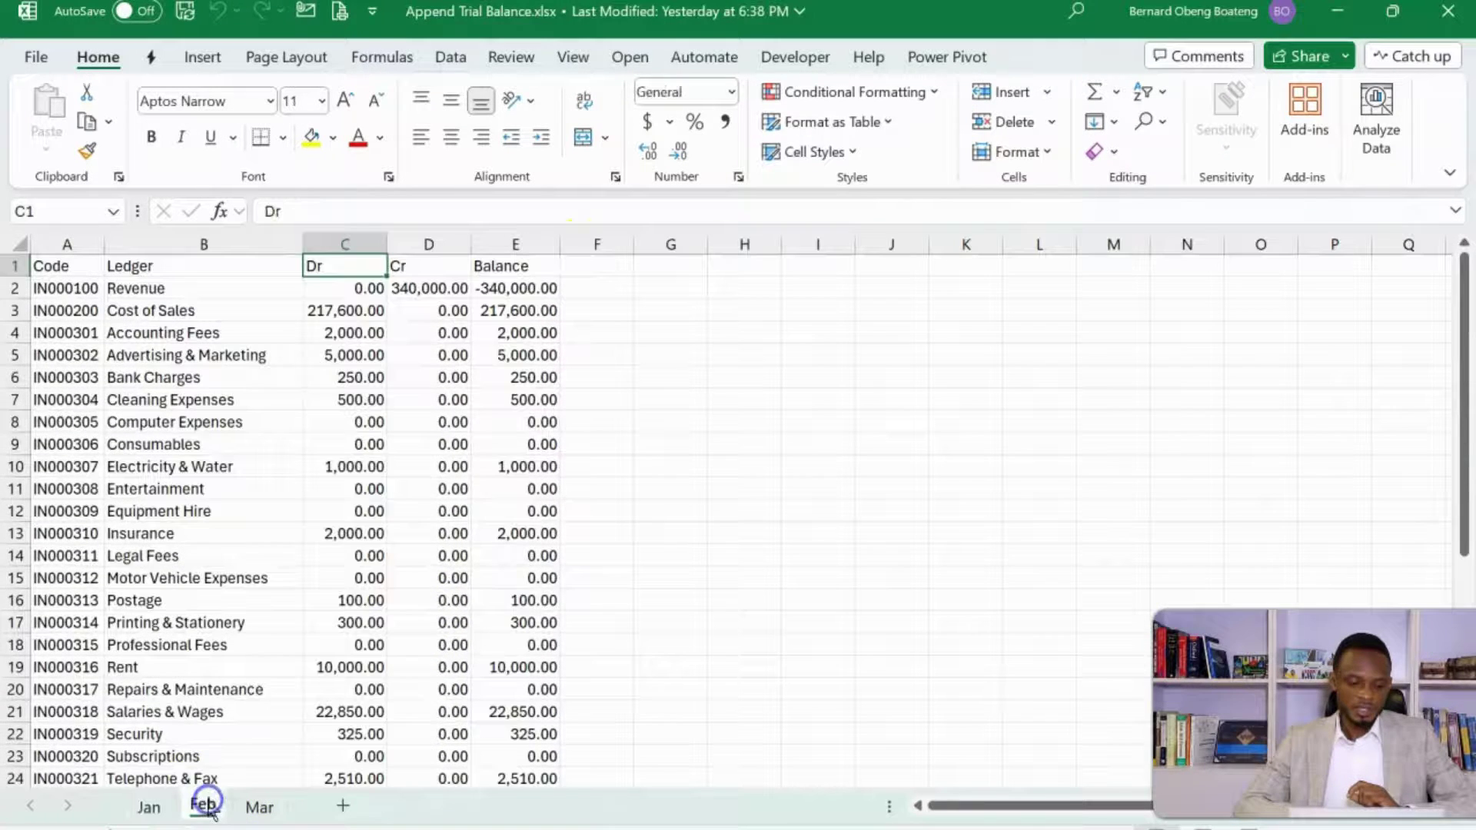
left_click(256, 806)
left_click(209, 809)
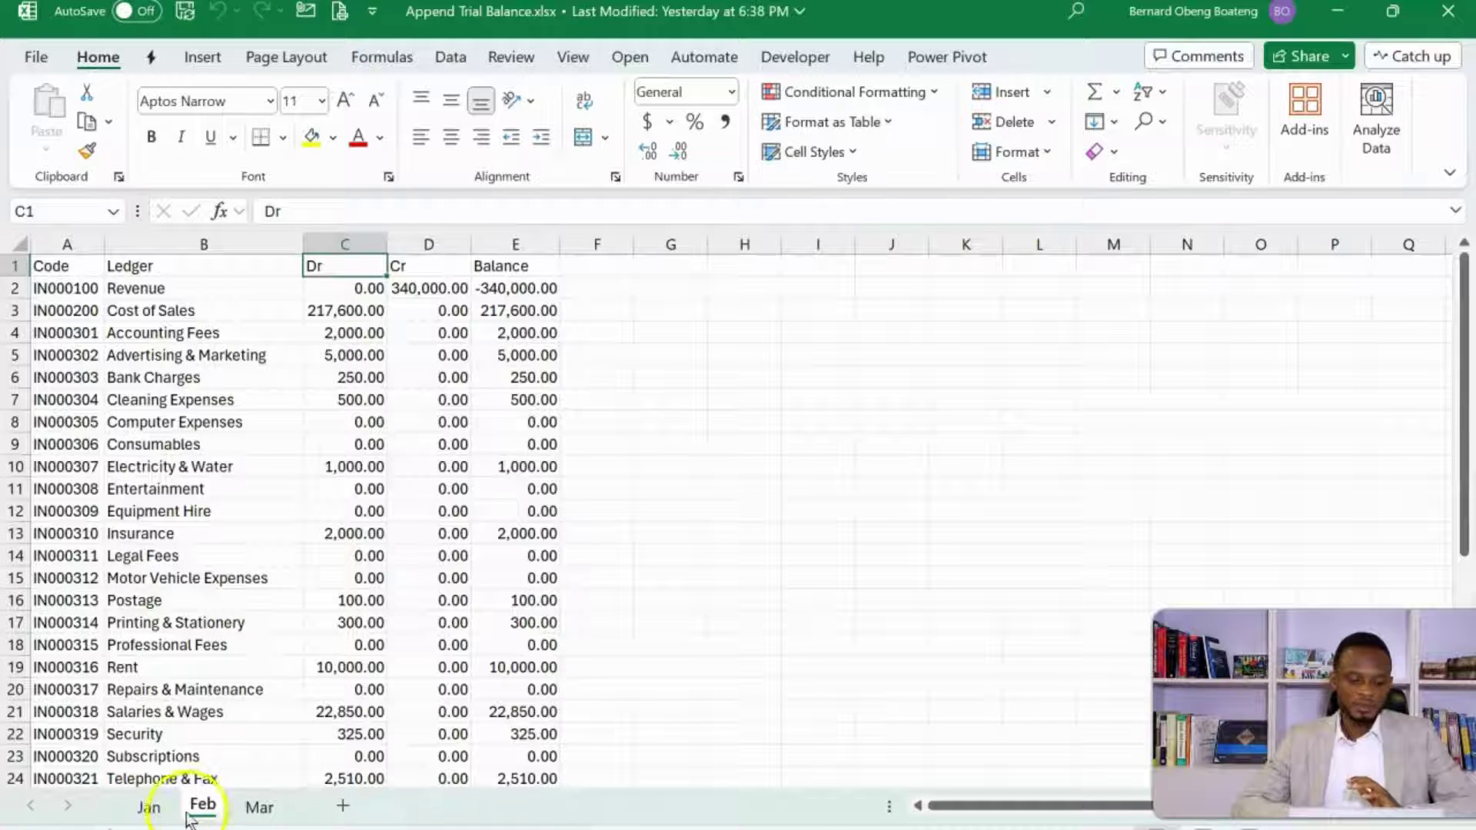
left_click(154, 805)
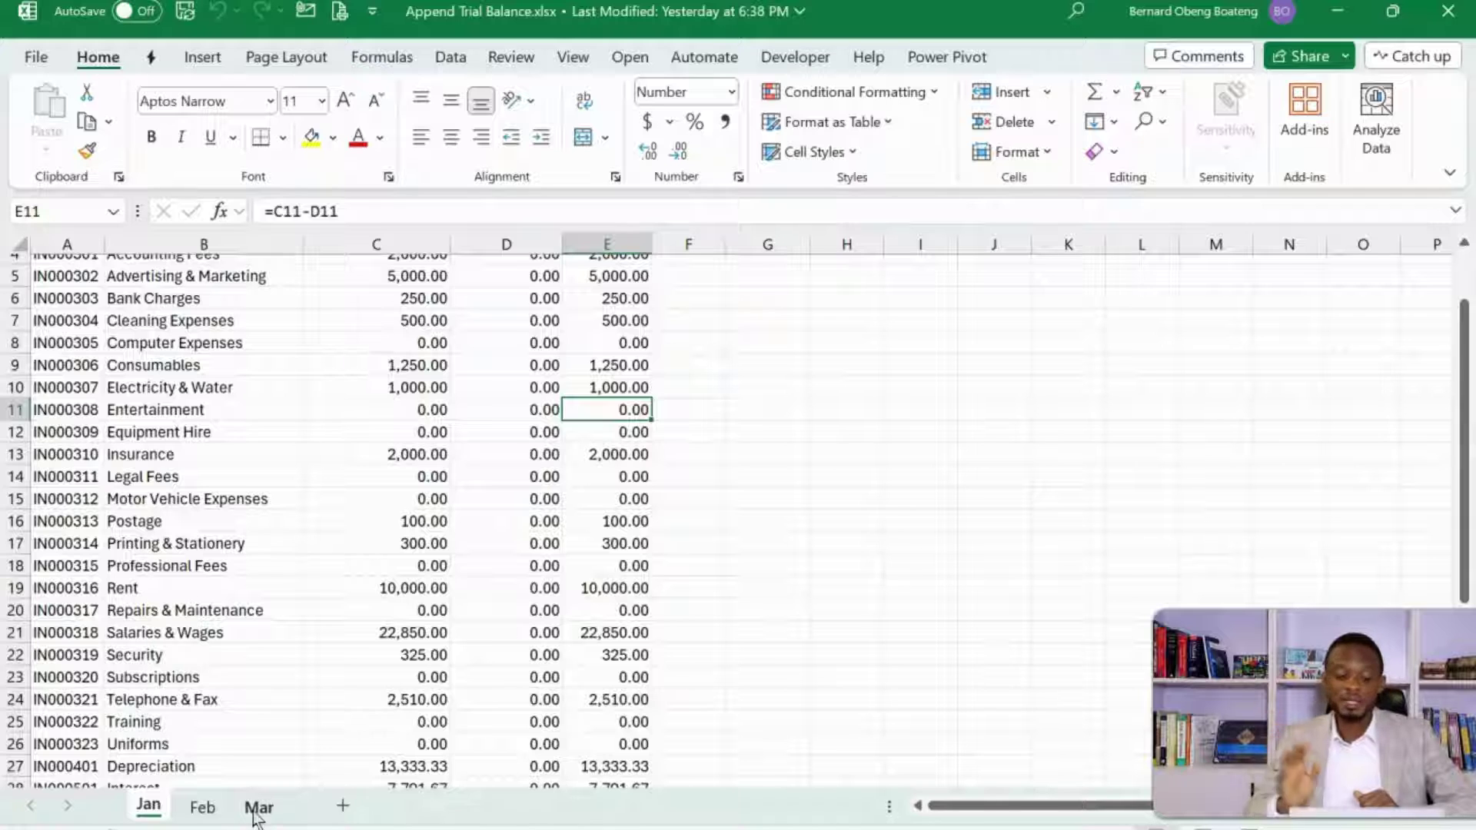
left_click(277, 565)
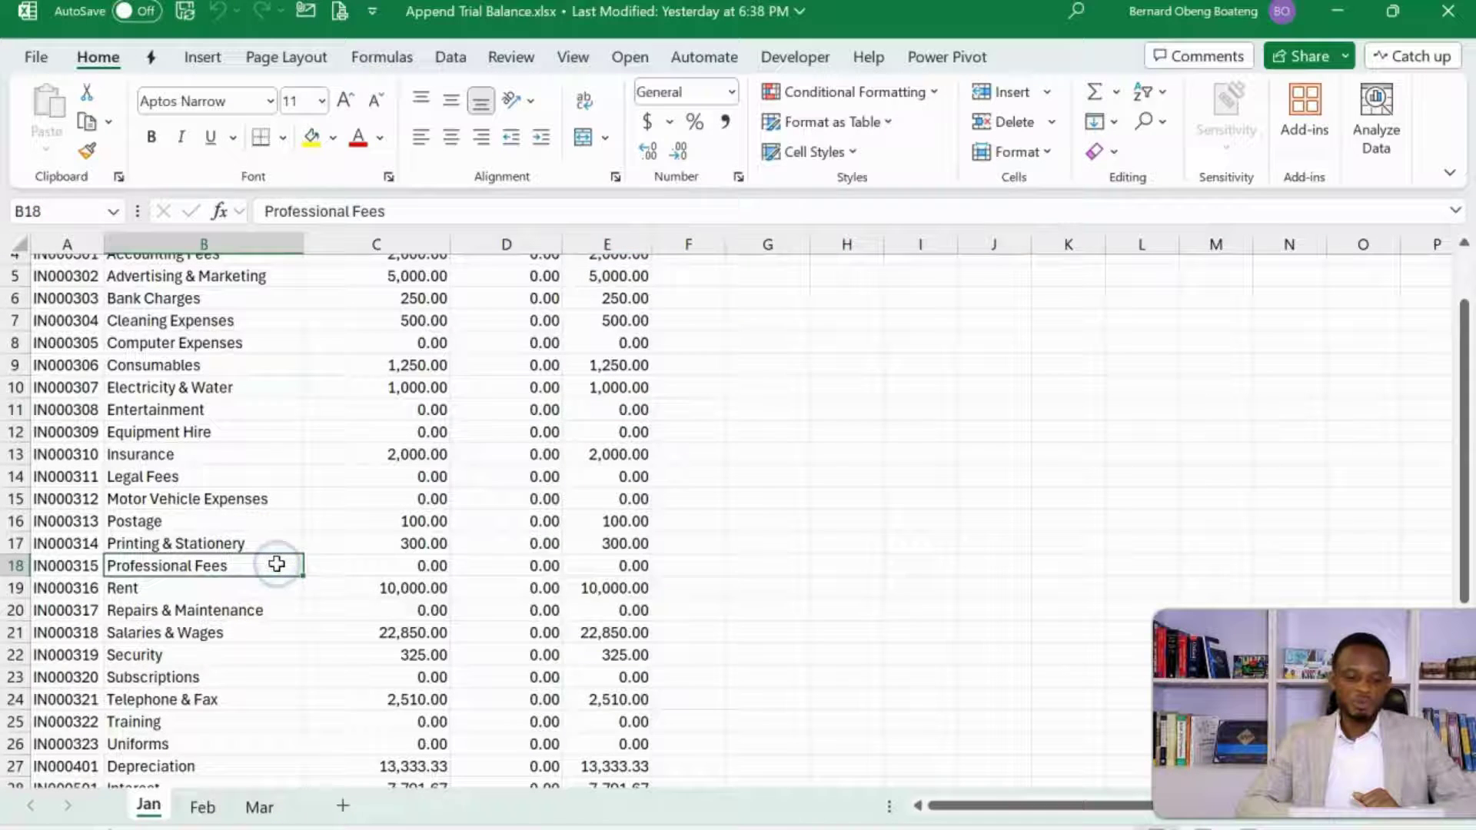
scroll(286, 488, "up", 2)
left_click(327, 359)
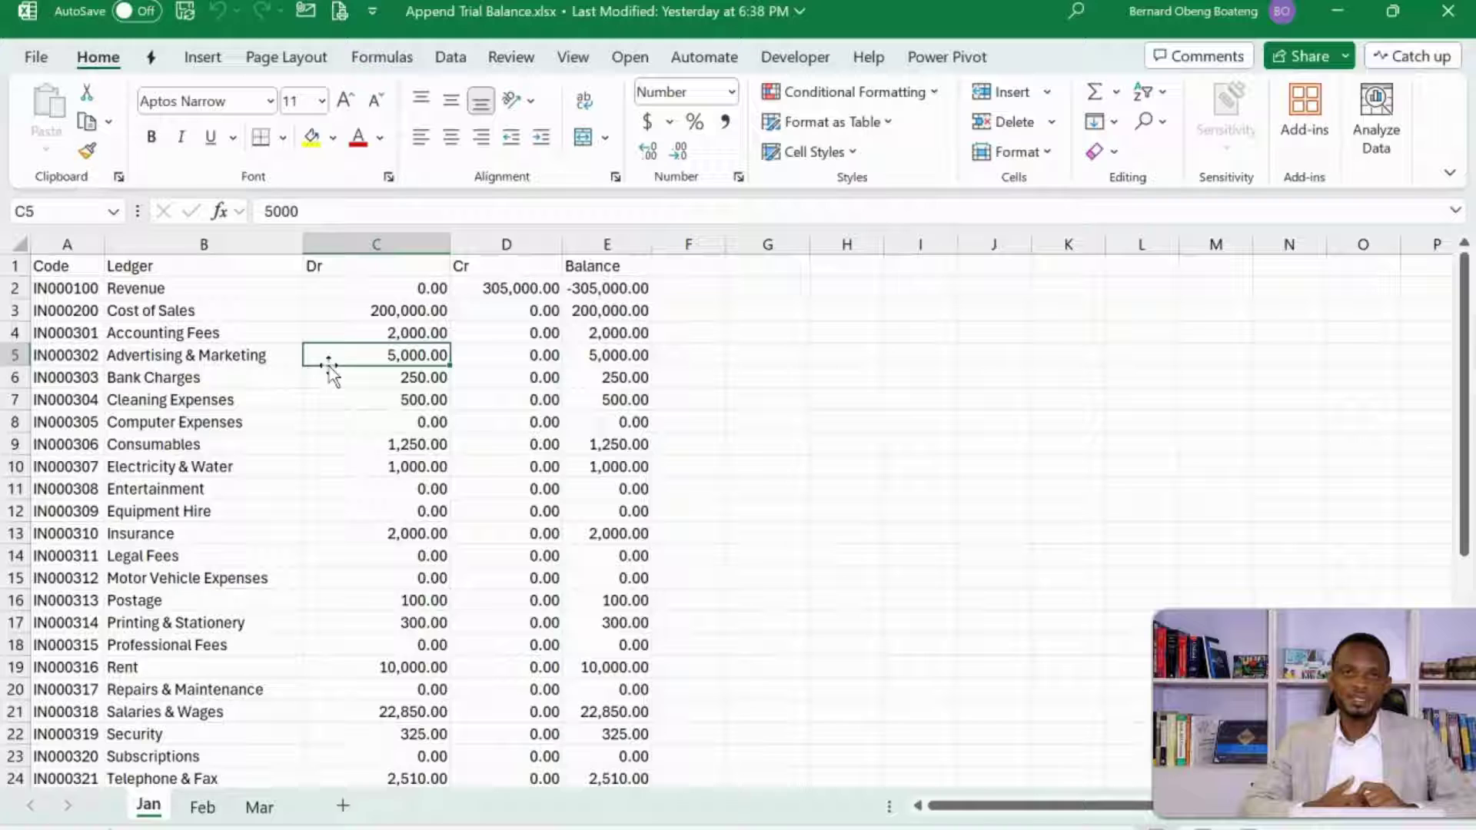
left_click(385, 332)
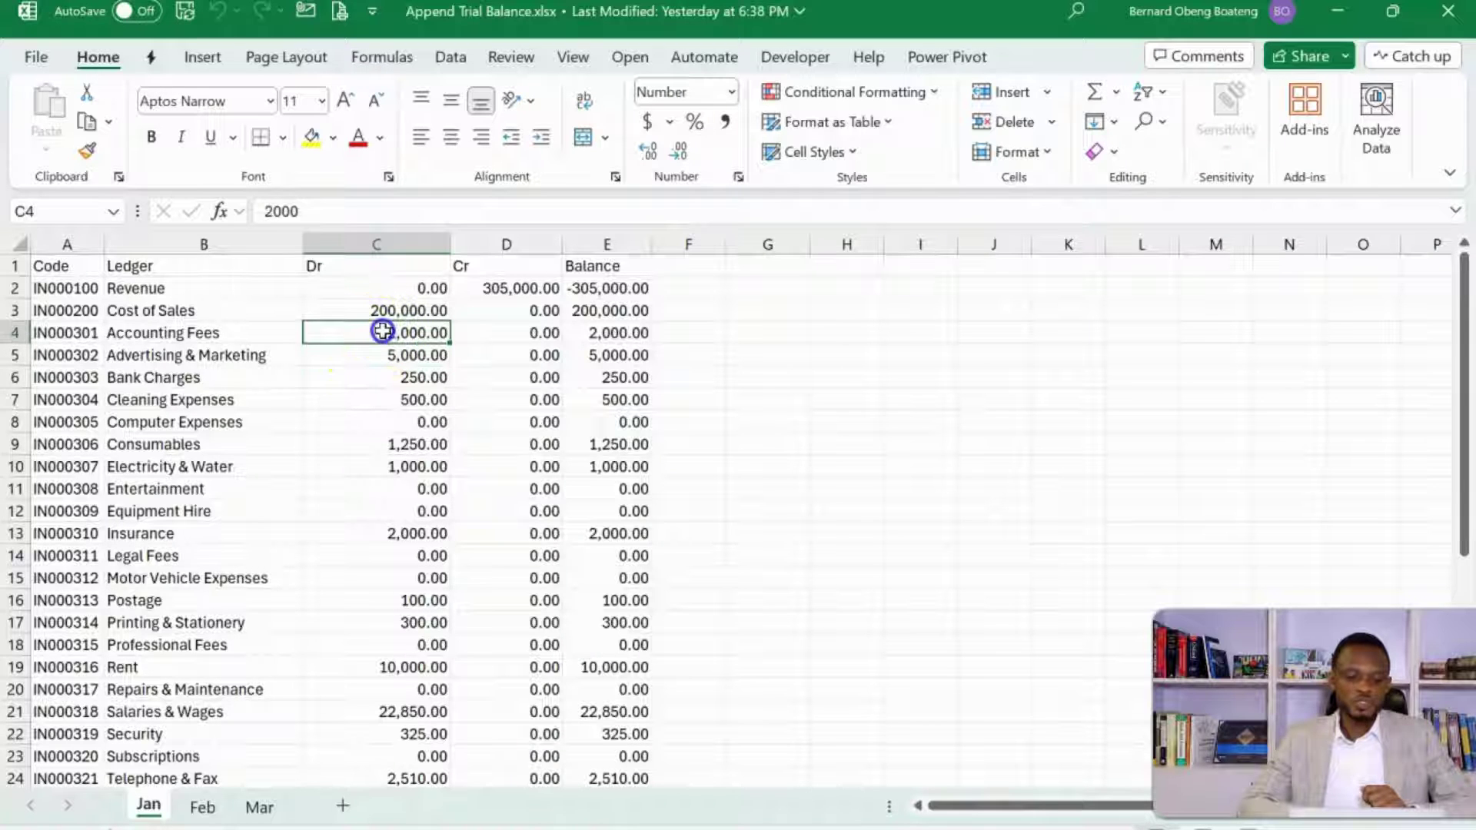
left_click(337, 399)
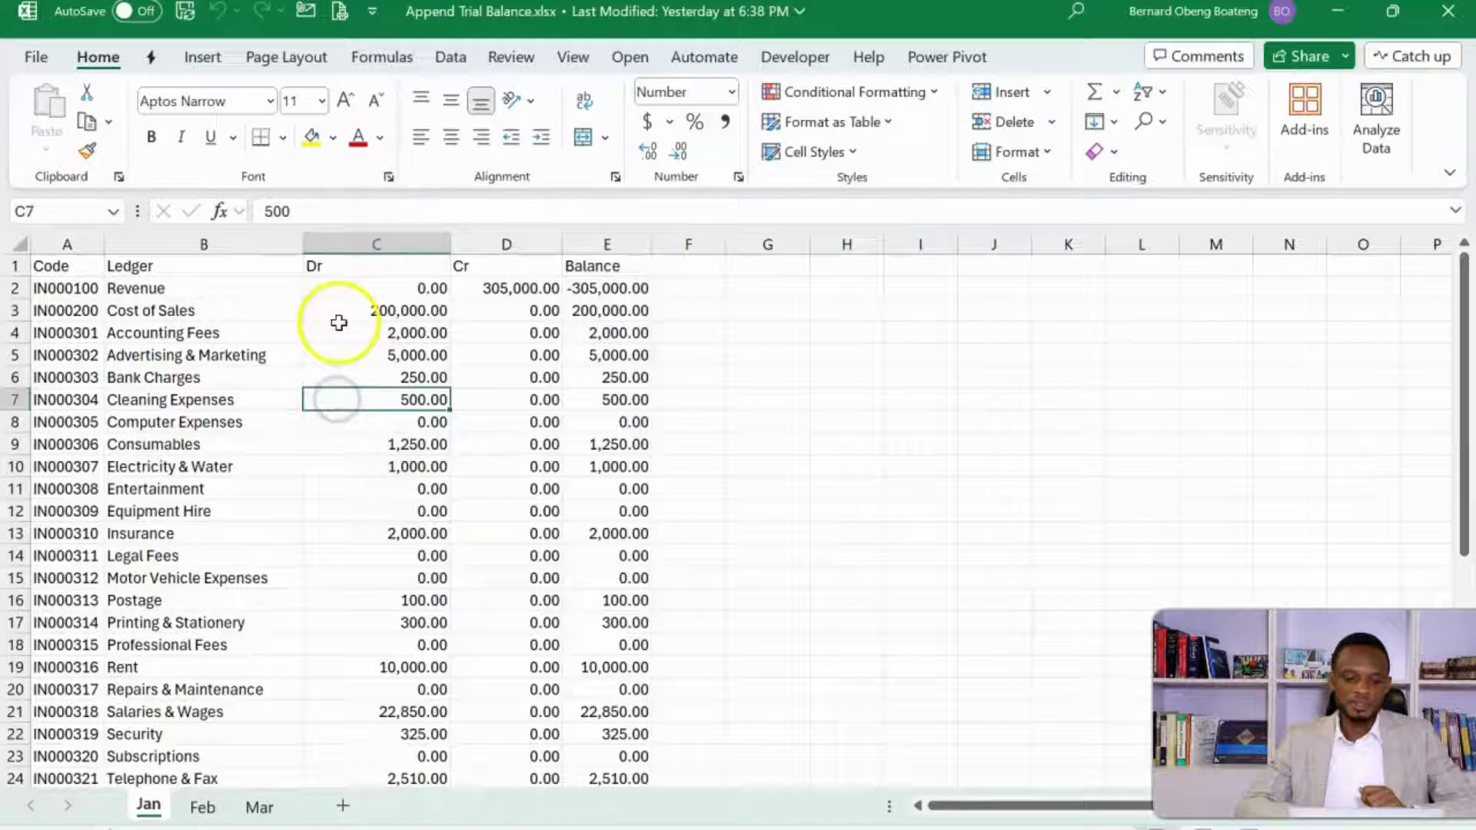
Make Jan's range A1:E39 a table with headers and name it Jan.
left_click(208, 60)
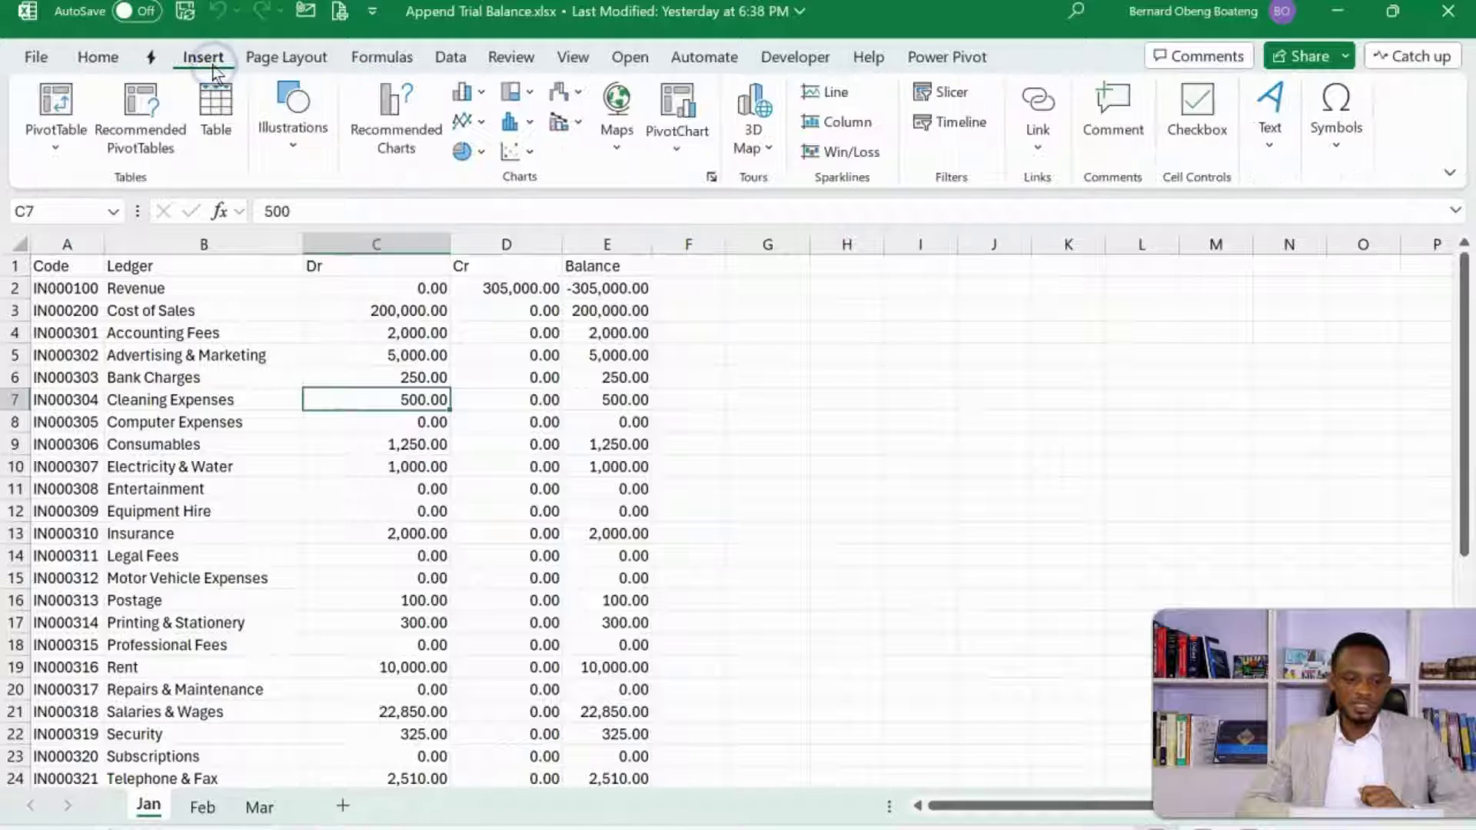
left_click(216, 106)
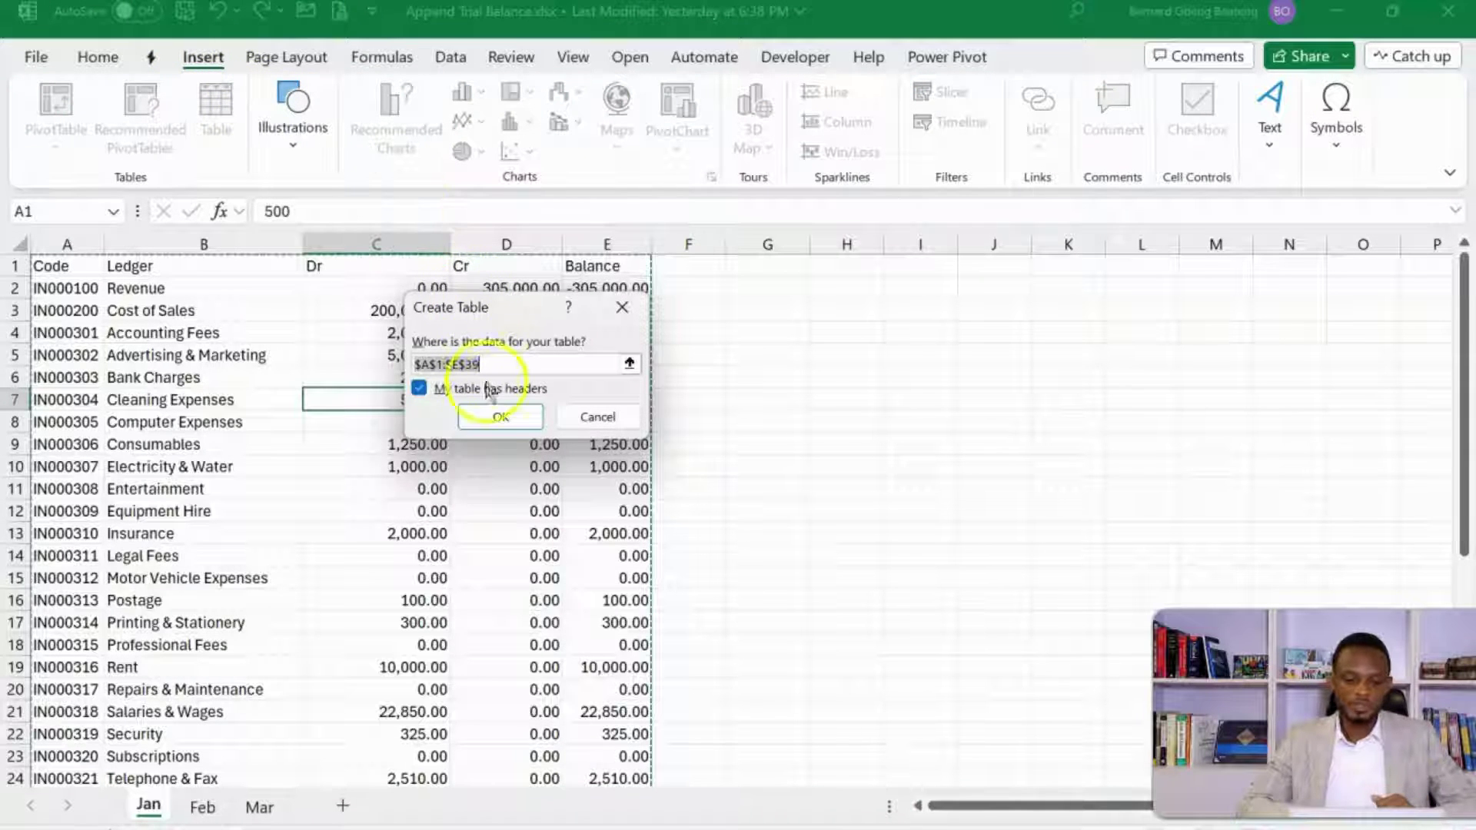
left_click(498, 416)
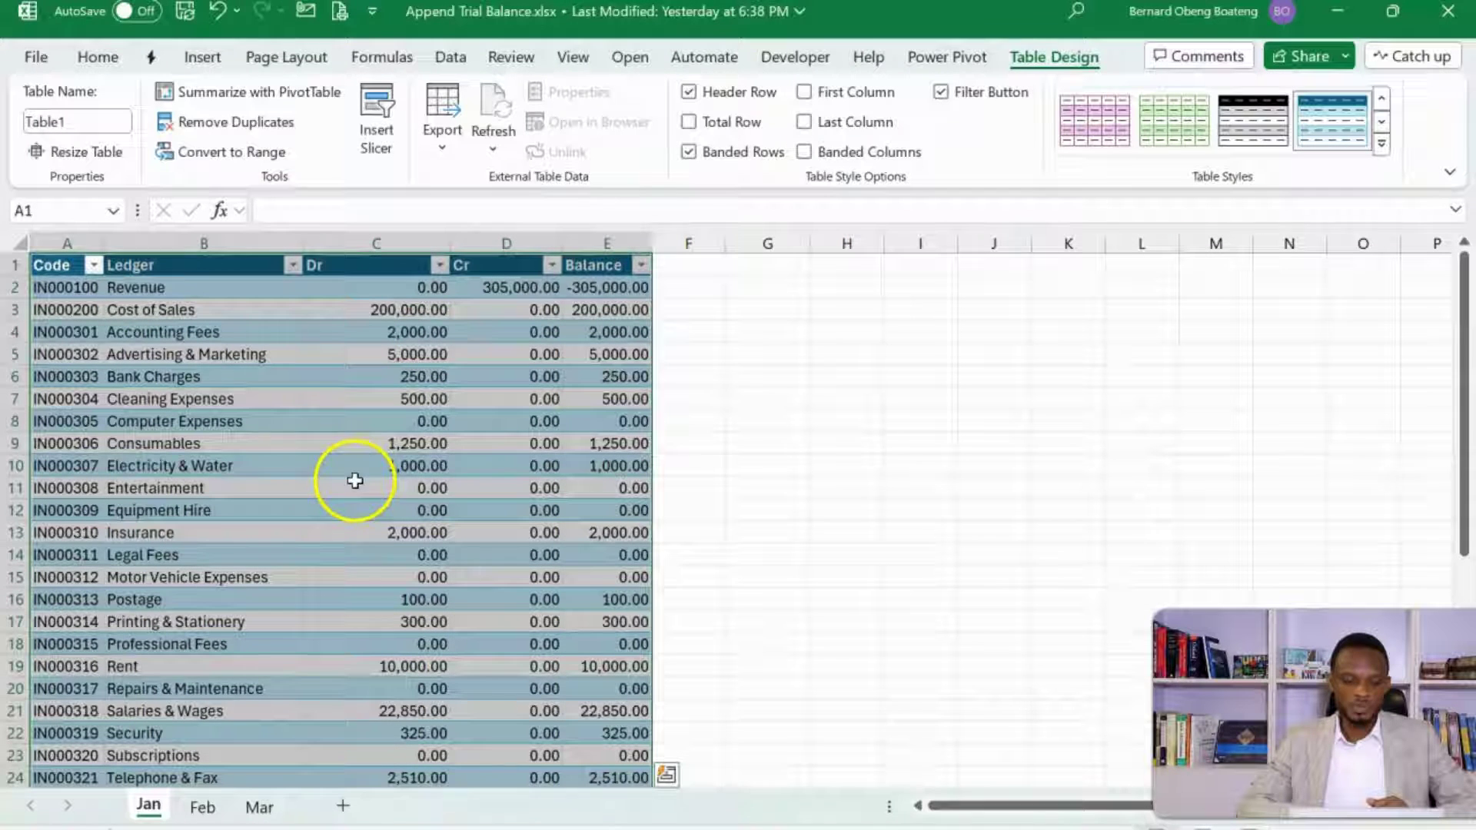
left_click(121, 122)
type("Ja")
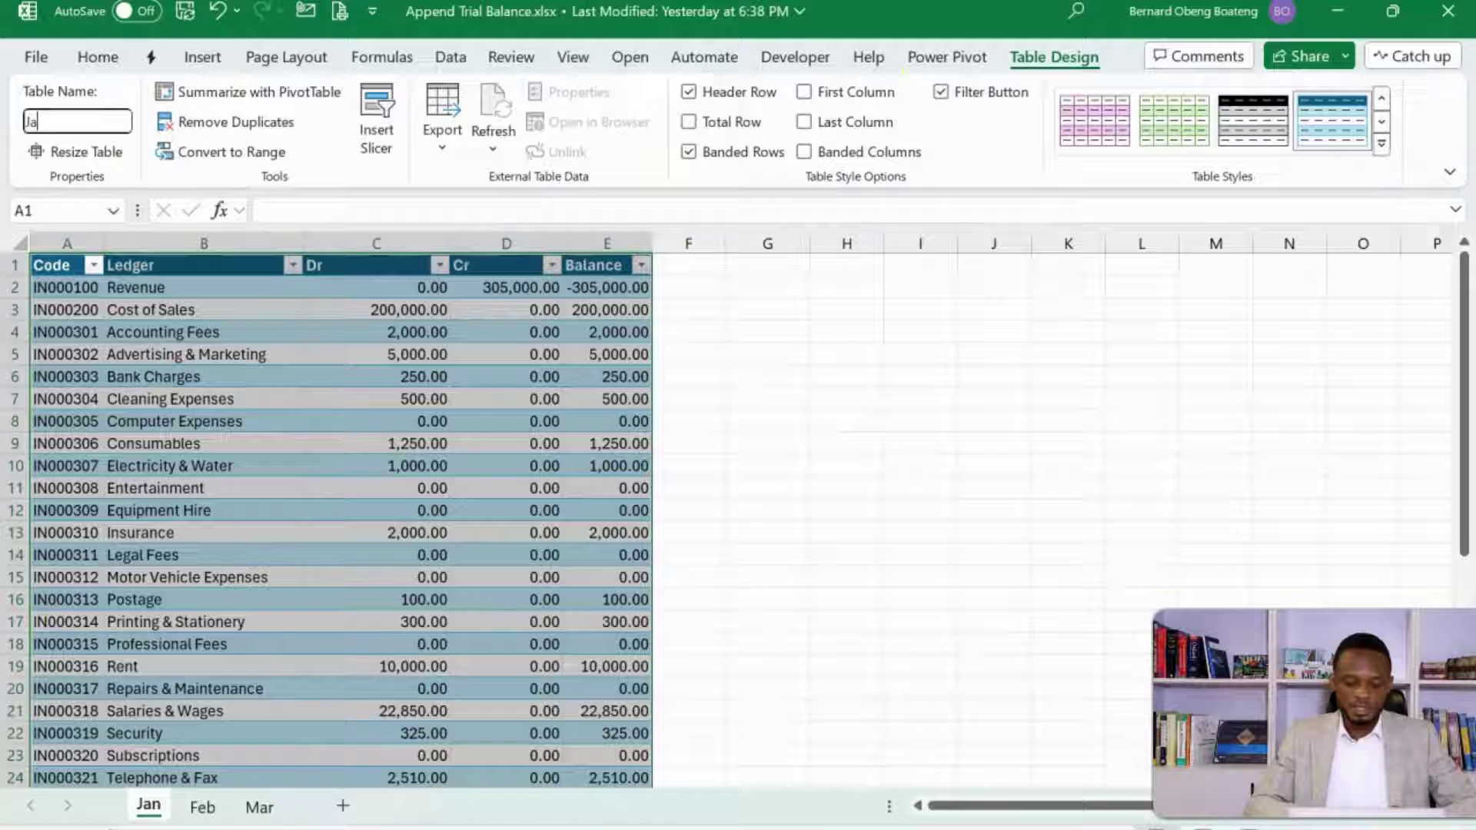
type("n")
key("Return")
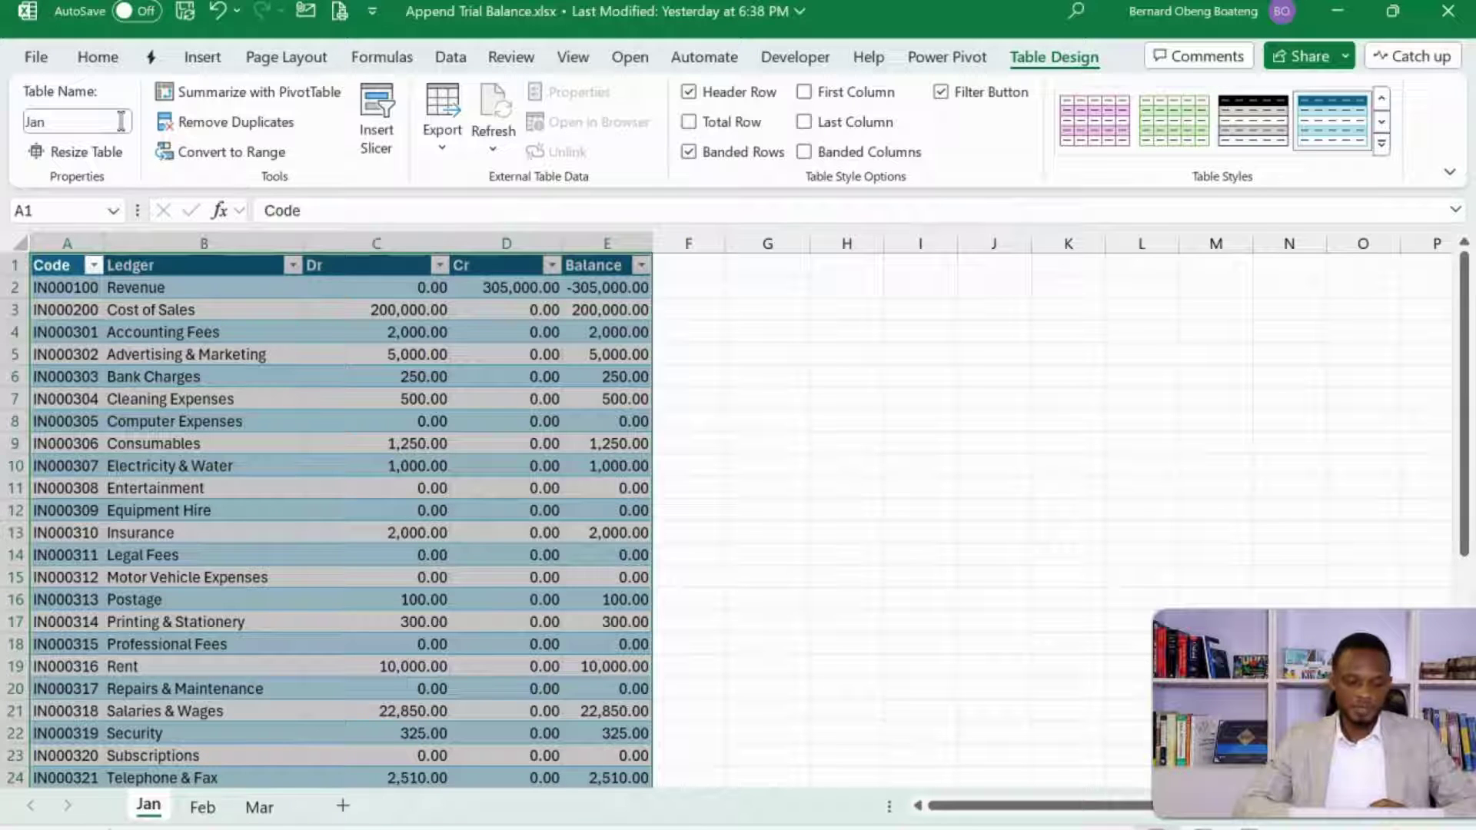
left_click(330, 428)
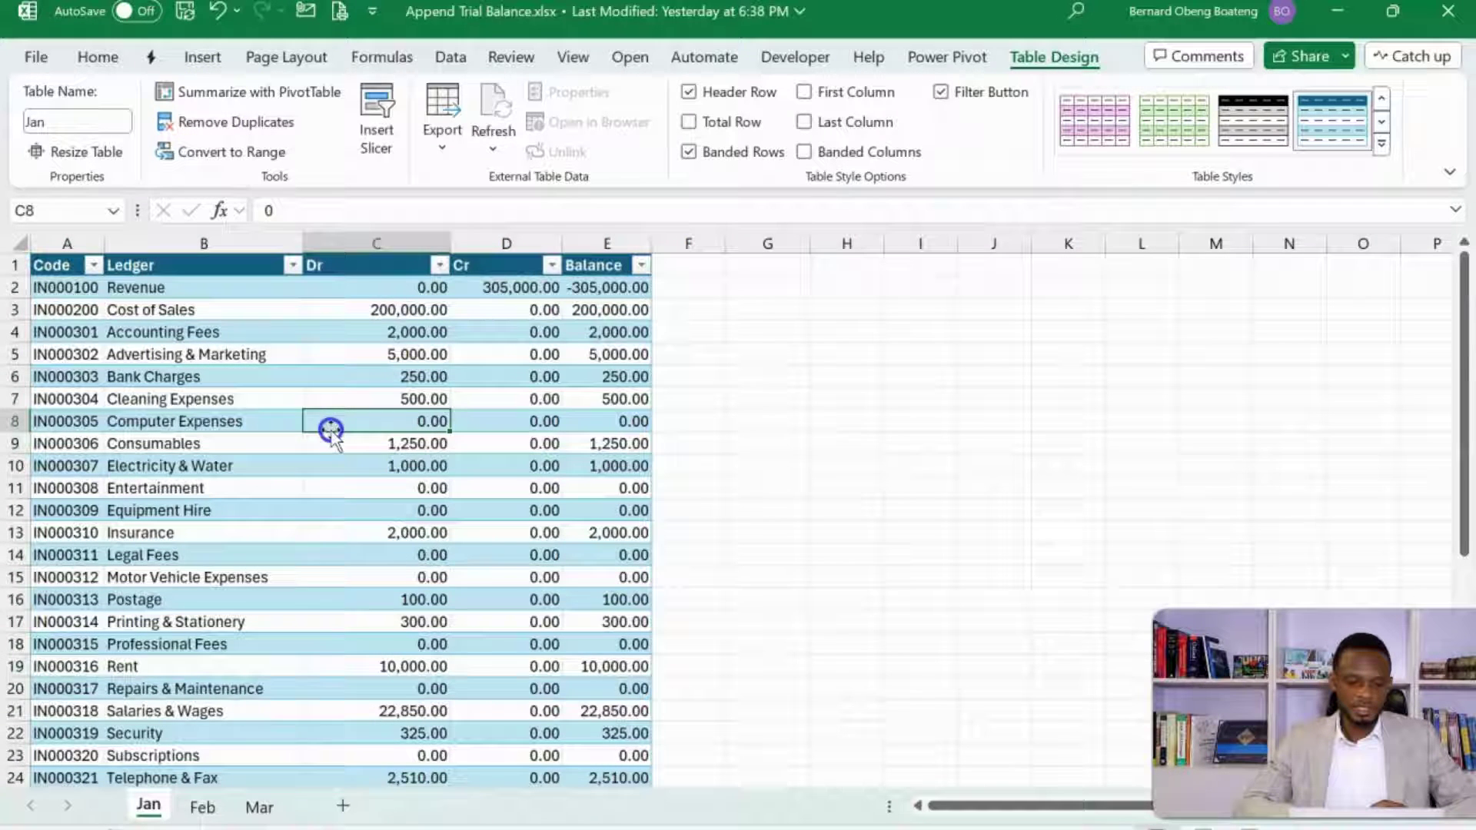
Turn the Feb sheet's data into a table named Feb.
left_click(202, 806)
left_click(259, 570)
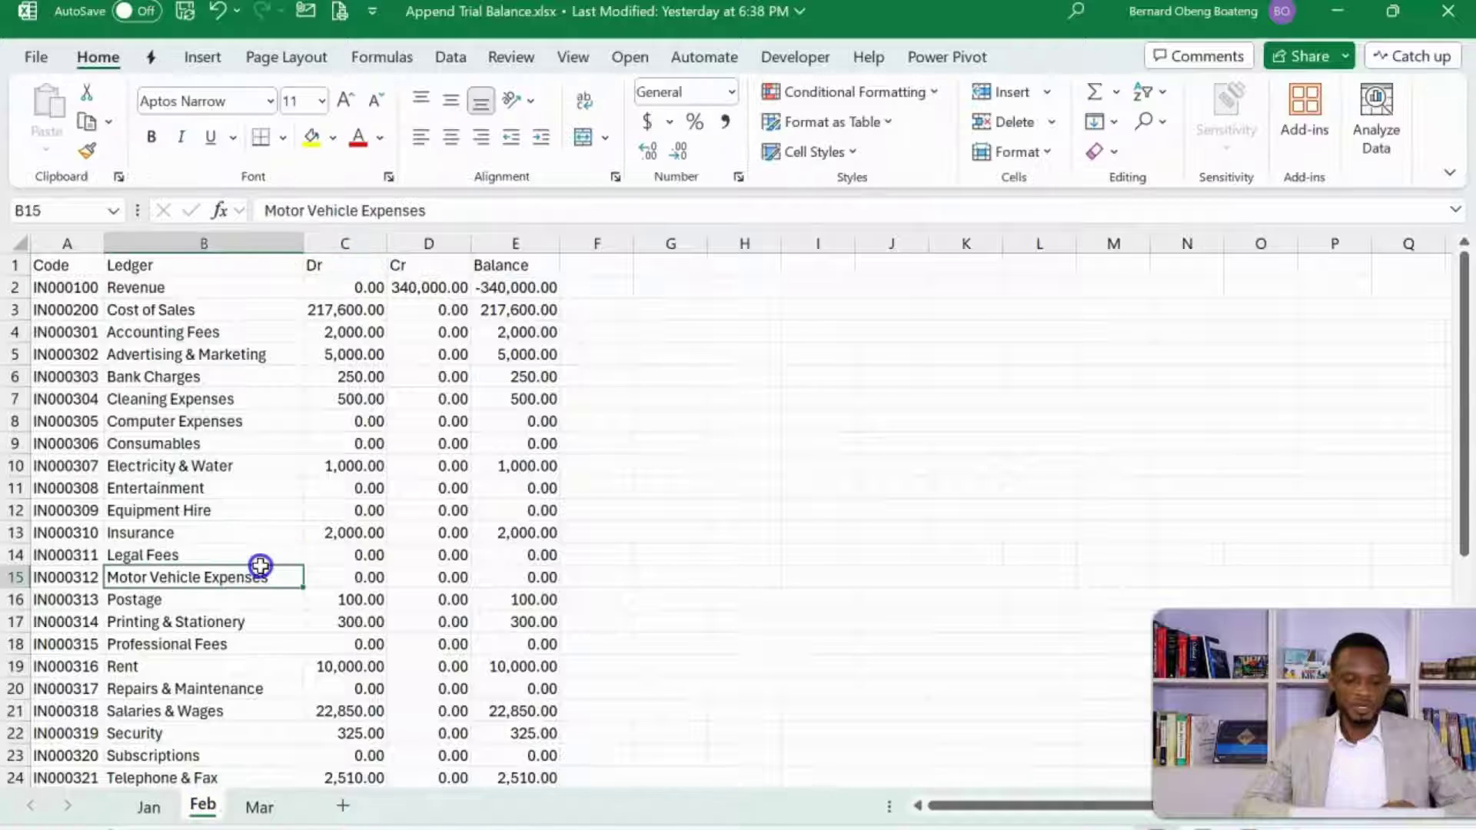
key("ctrl+t")
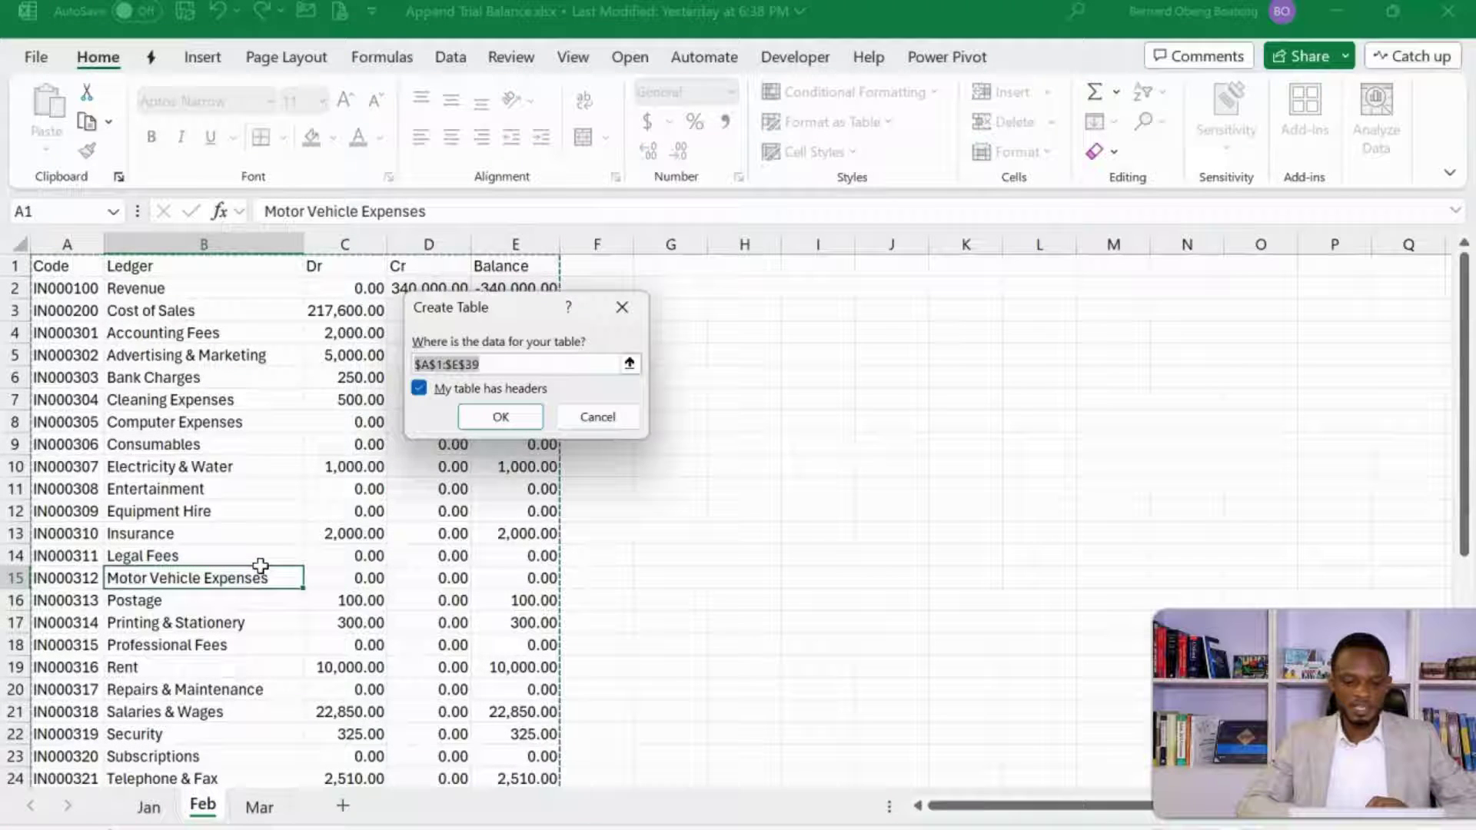
left_click(500, 416)
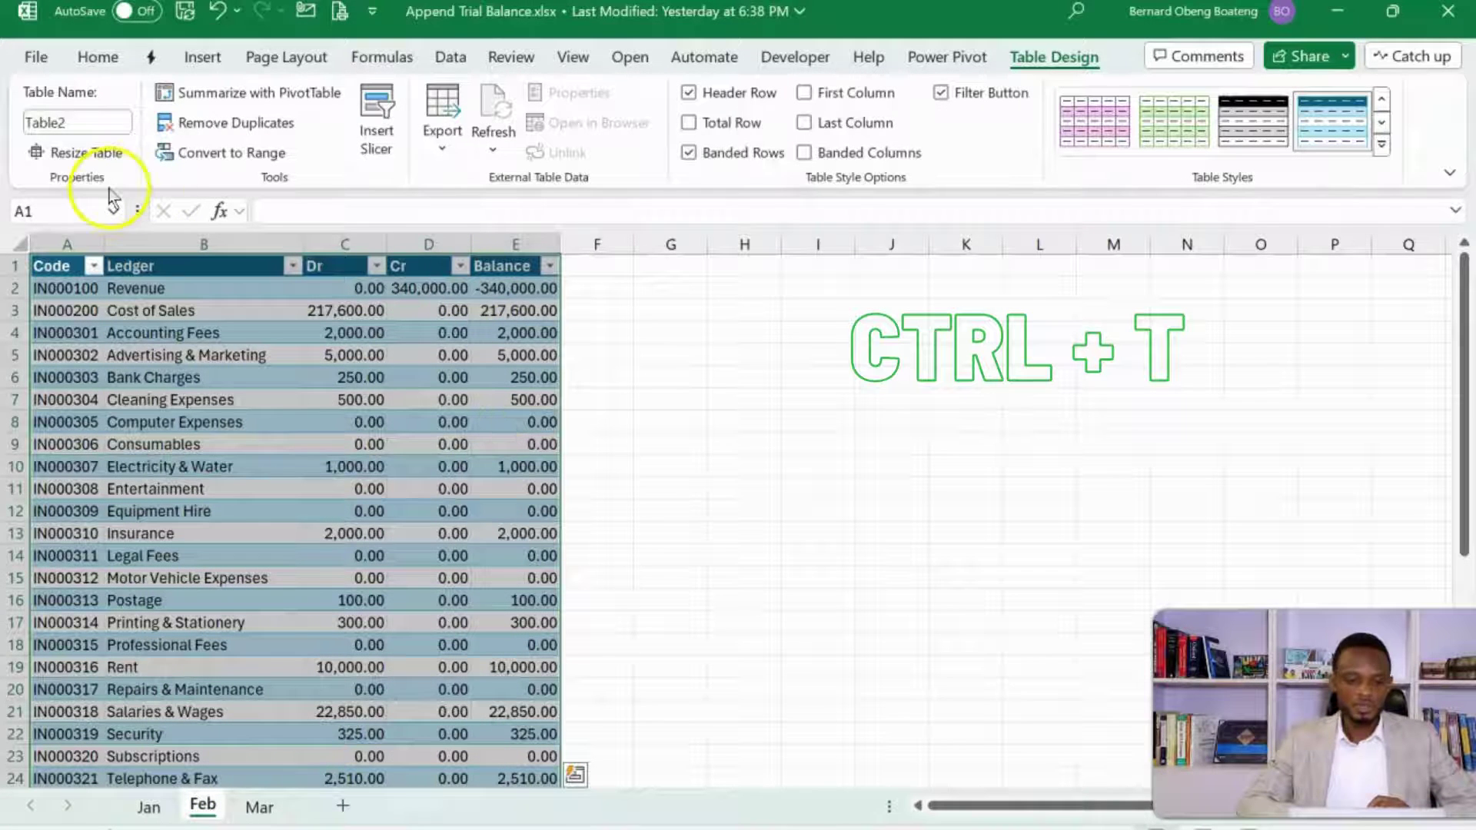
left_click(92, 122)
type("Feb")
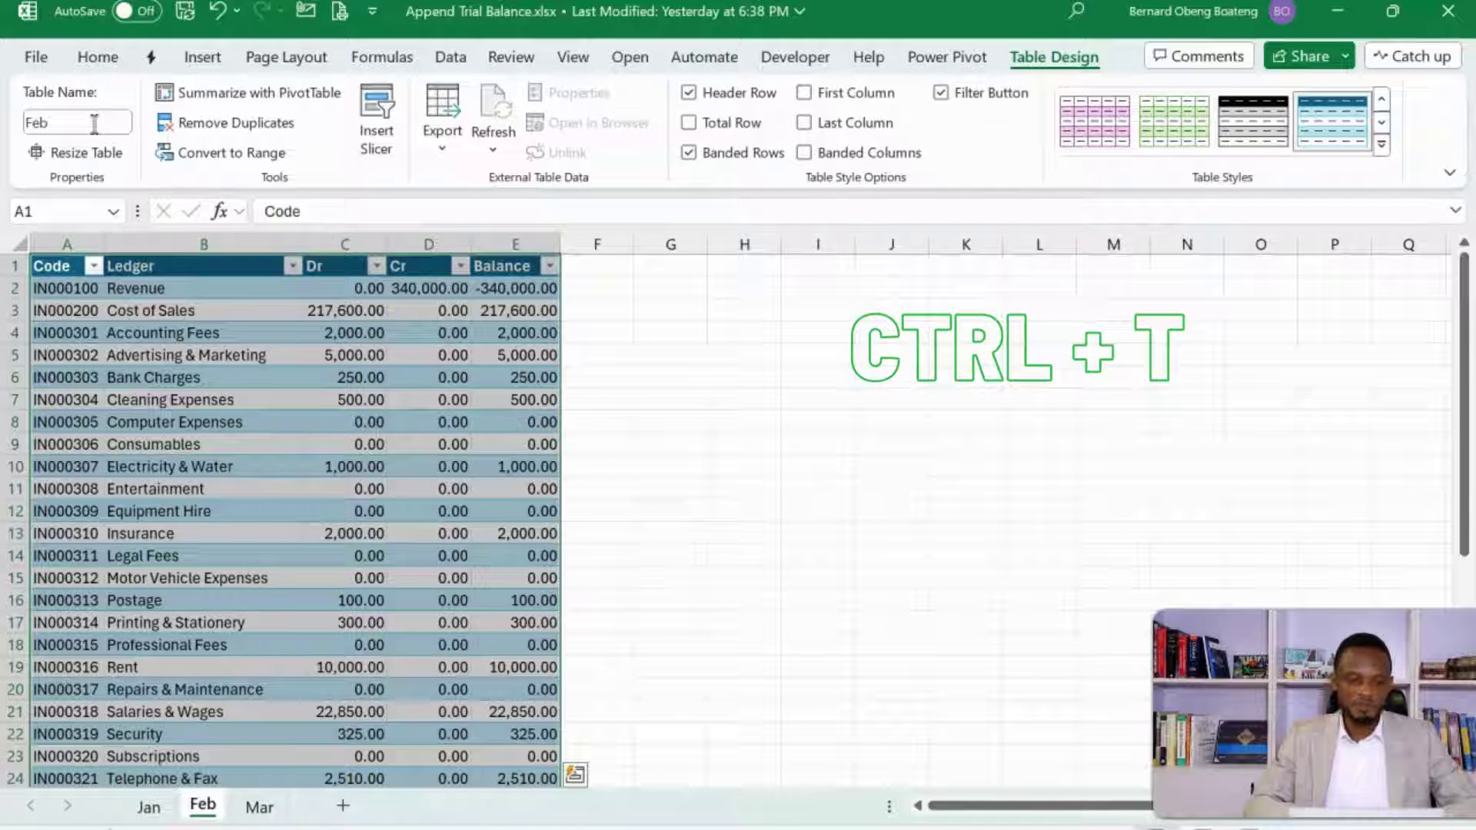
Turn the Mar sheet's data into a table named Mar.
left_click(261, 806)
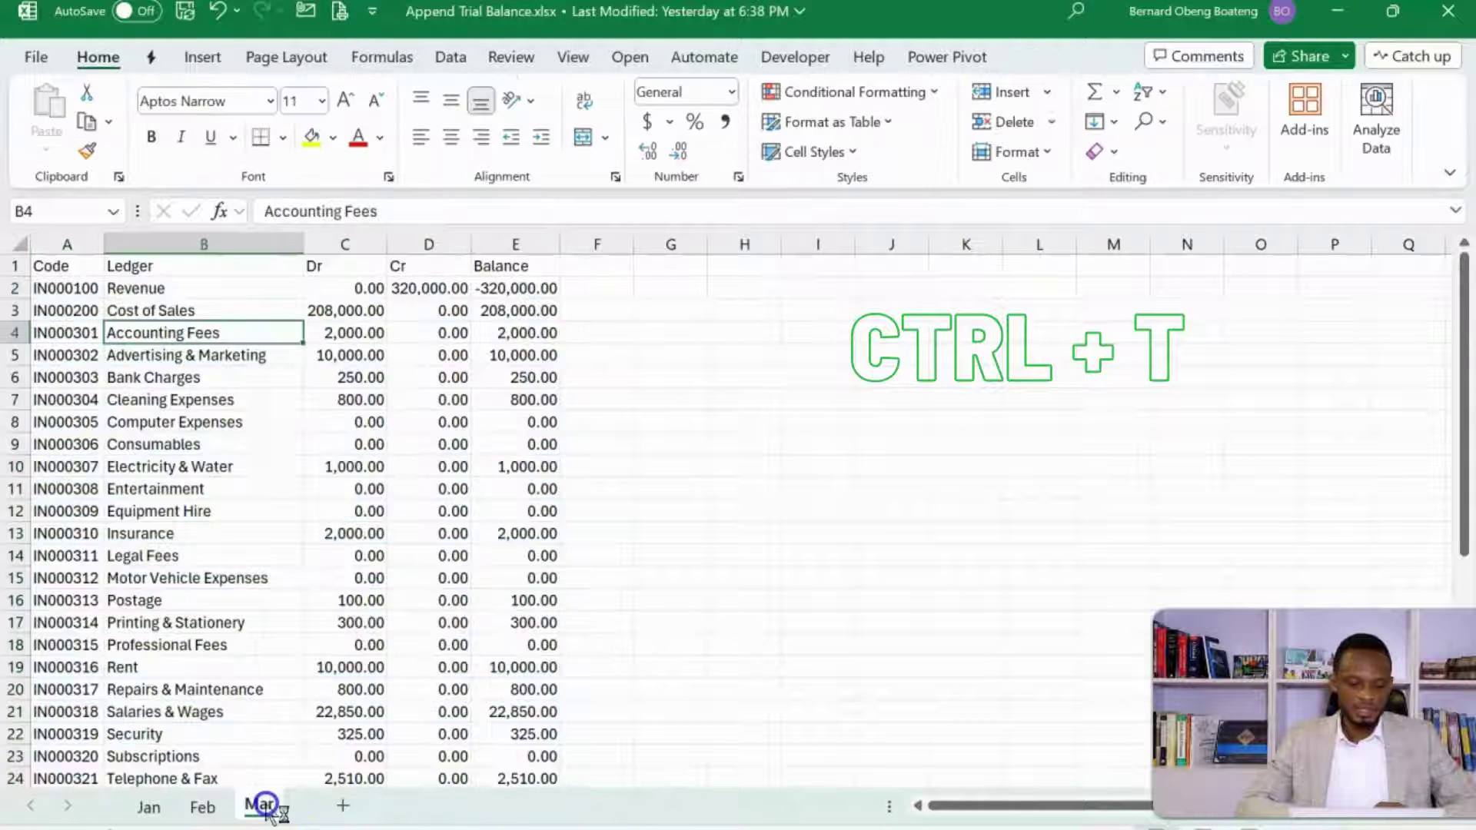
left_click(335, 600)
key("ctrl+t")
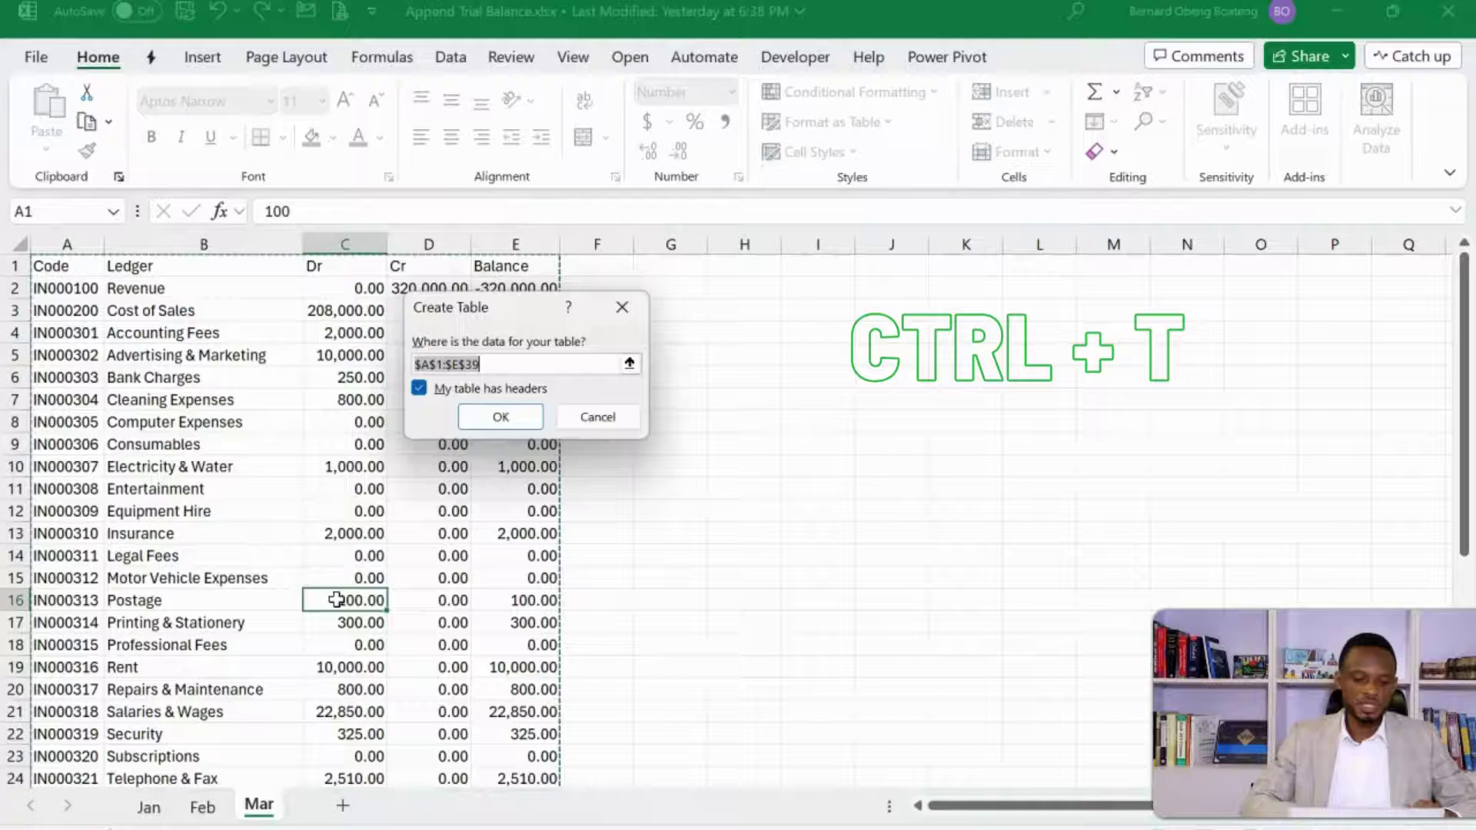
key("Return")
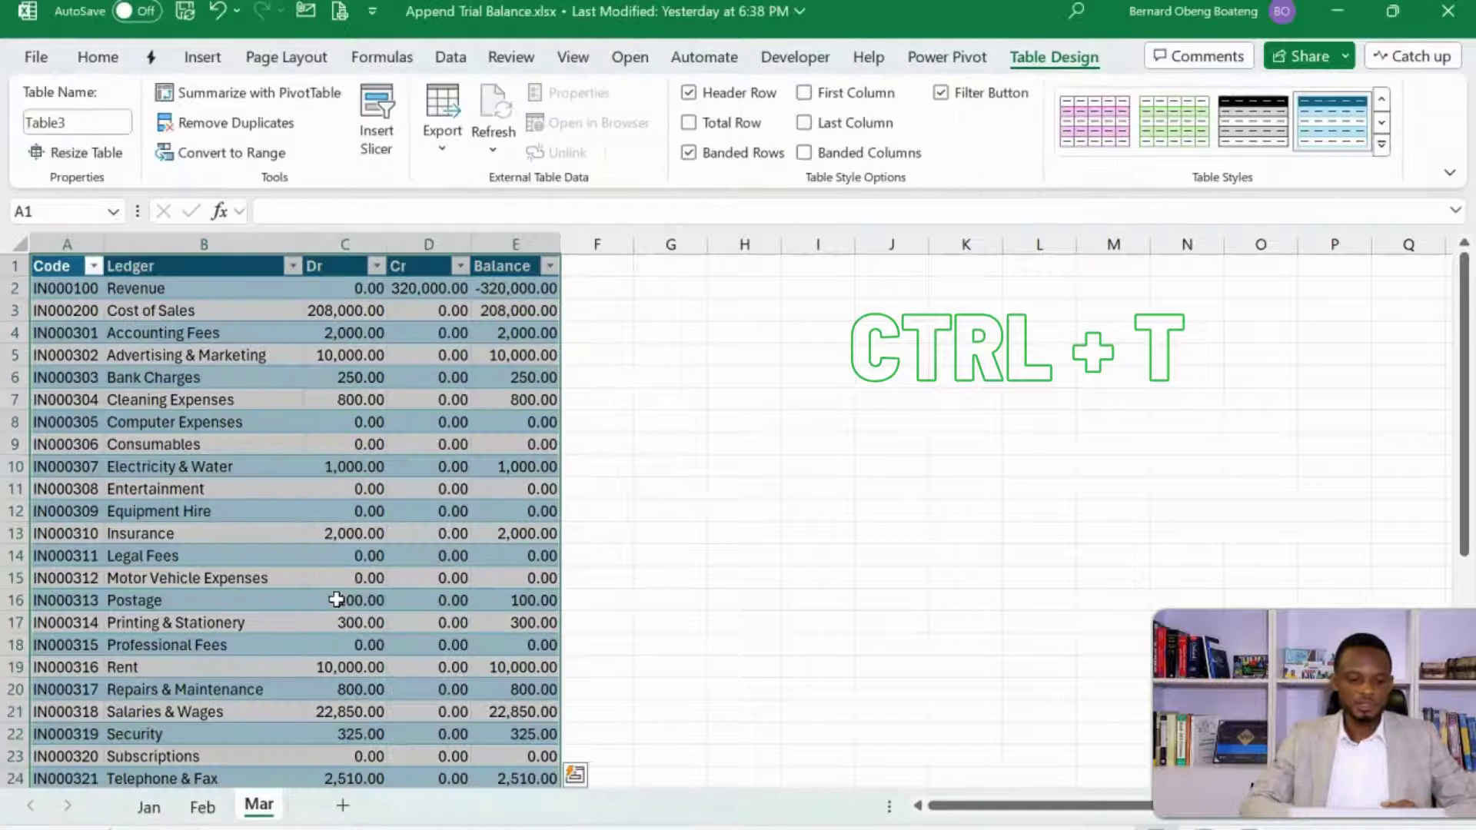
left_click(89, 122)
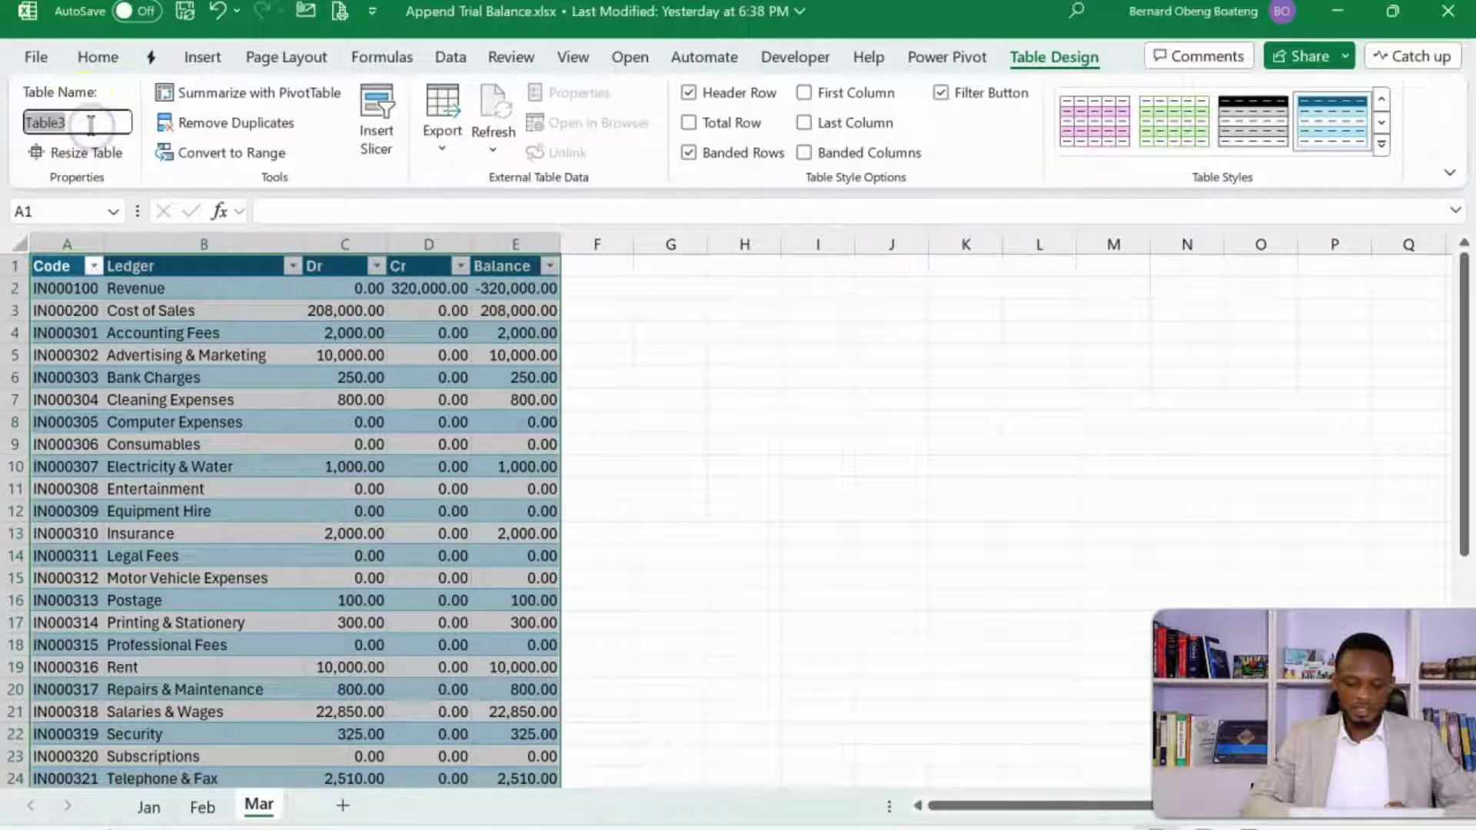
type("Mar")
left_click(292, 399)
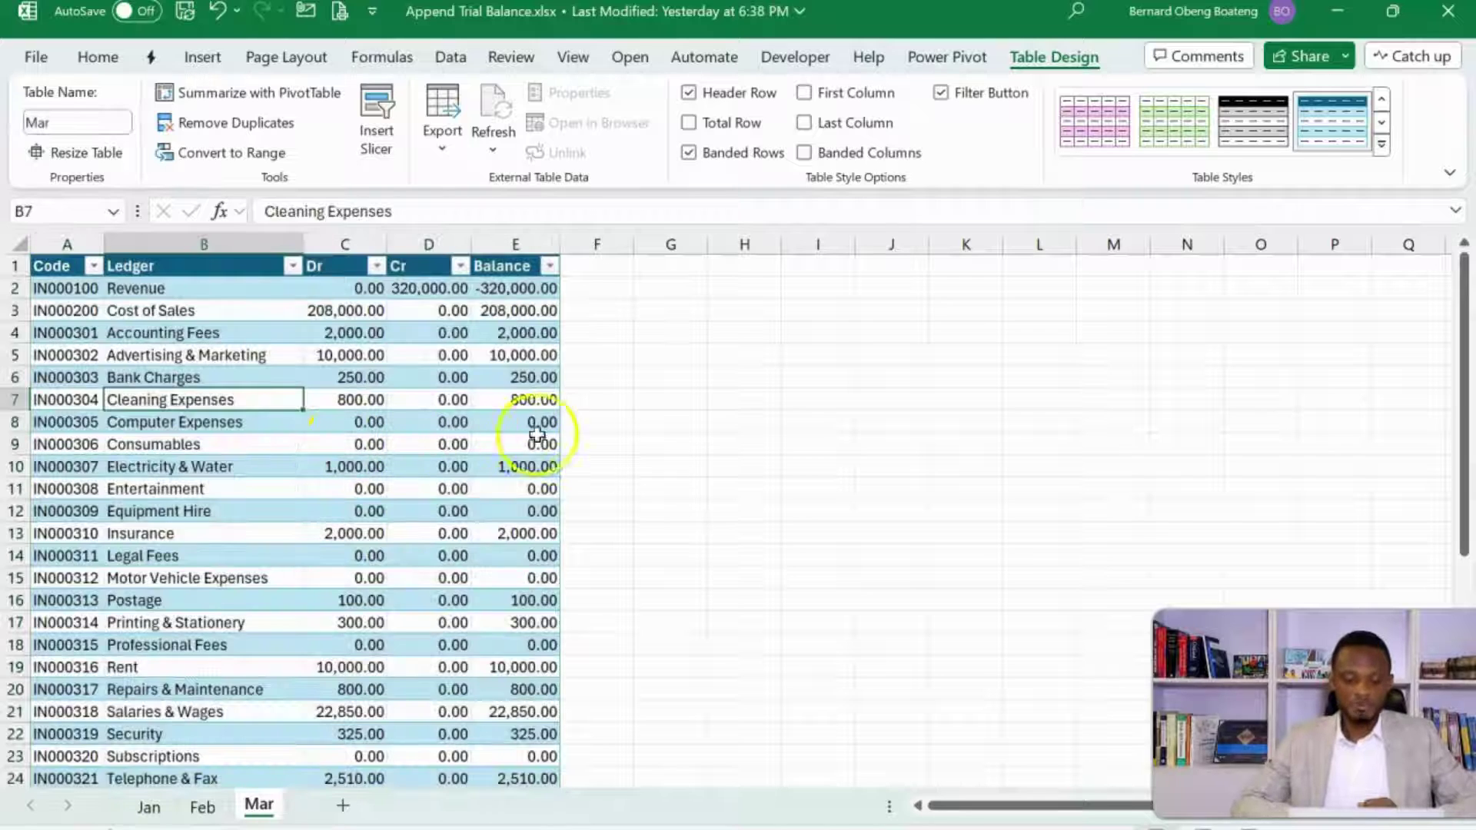
left_click(633, 430)
left_click(760, 422)
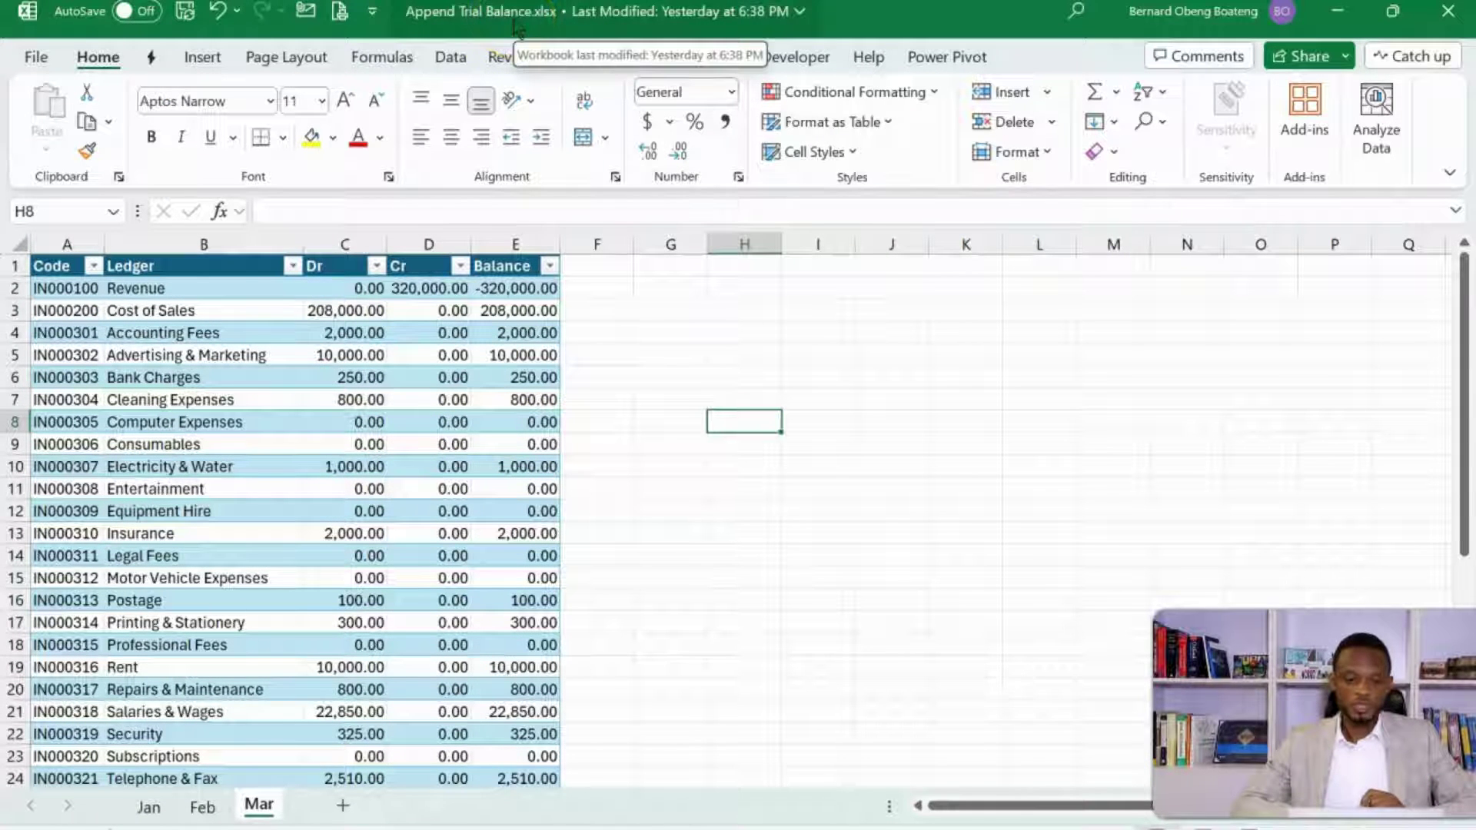
Create a blank query from Get Data > From Other Sources, opening Query1 in Power Query Editor.
left_click(450, 57)
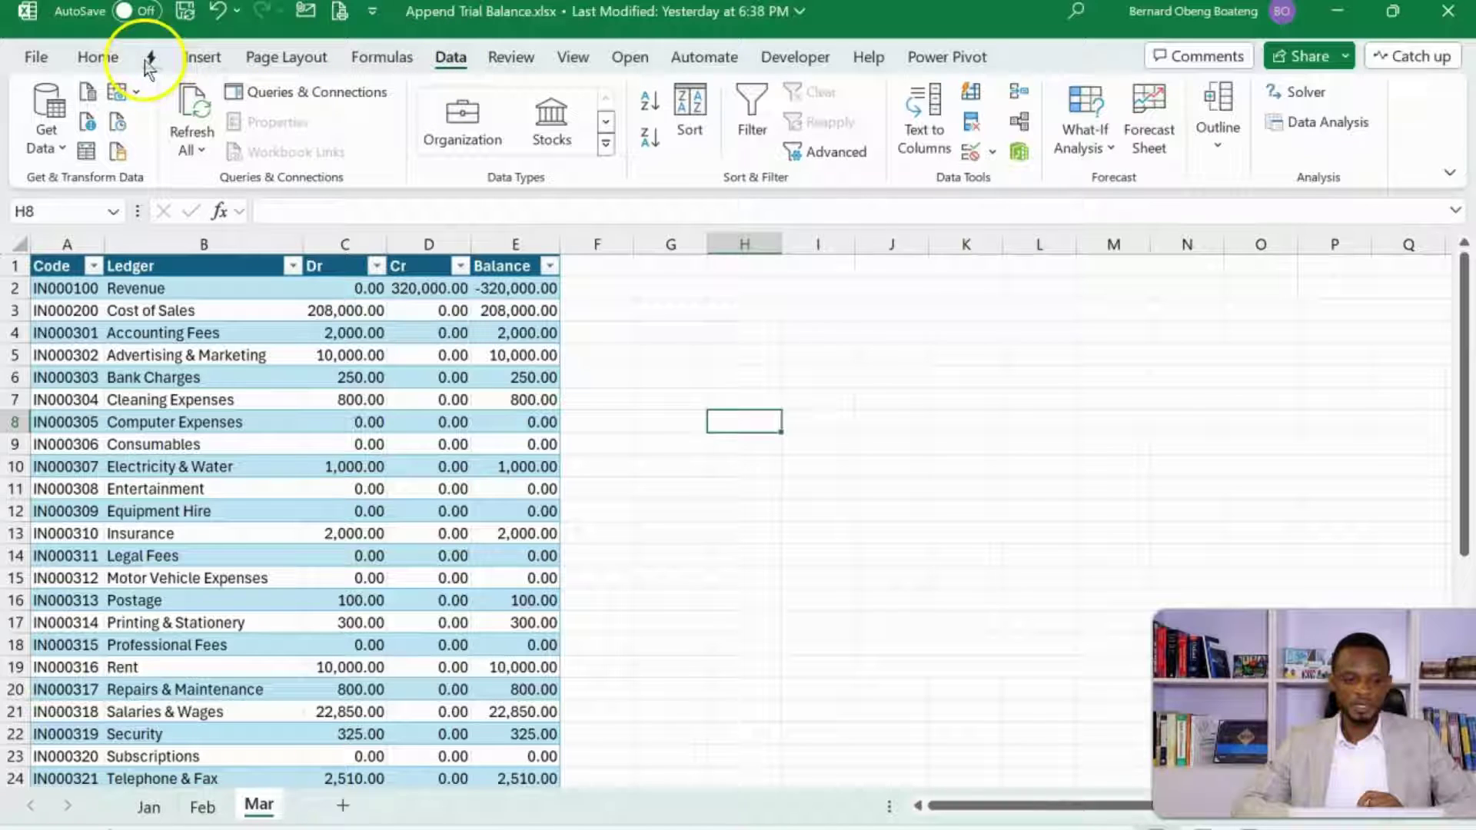
left_click(47, 123)
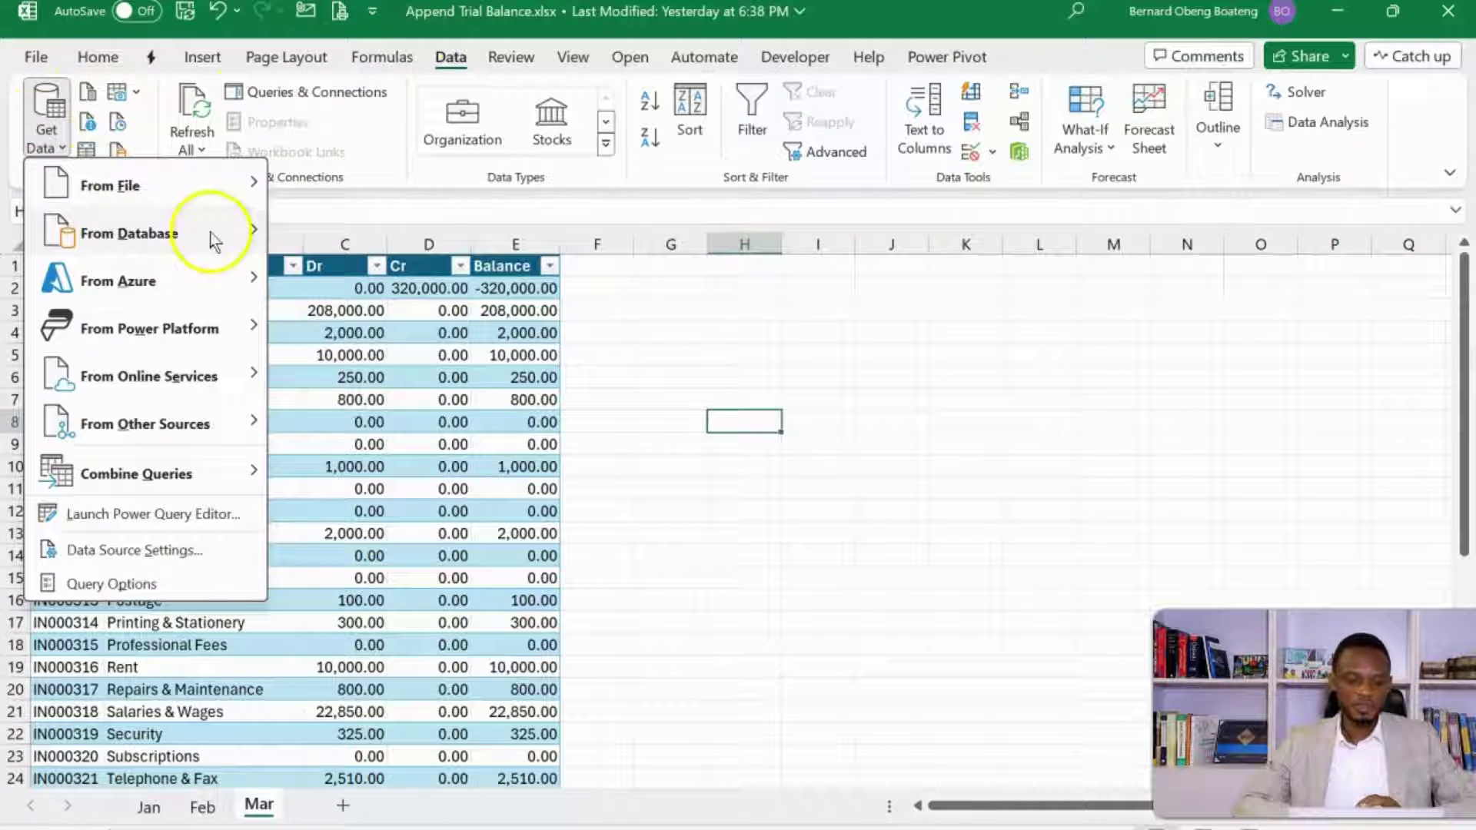
mouse_move(164, 422)
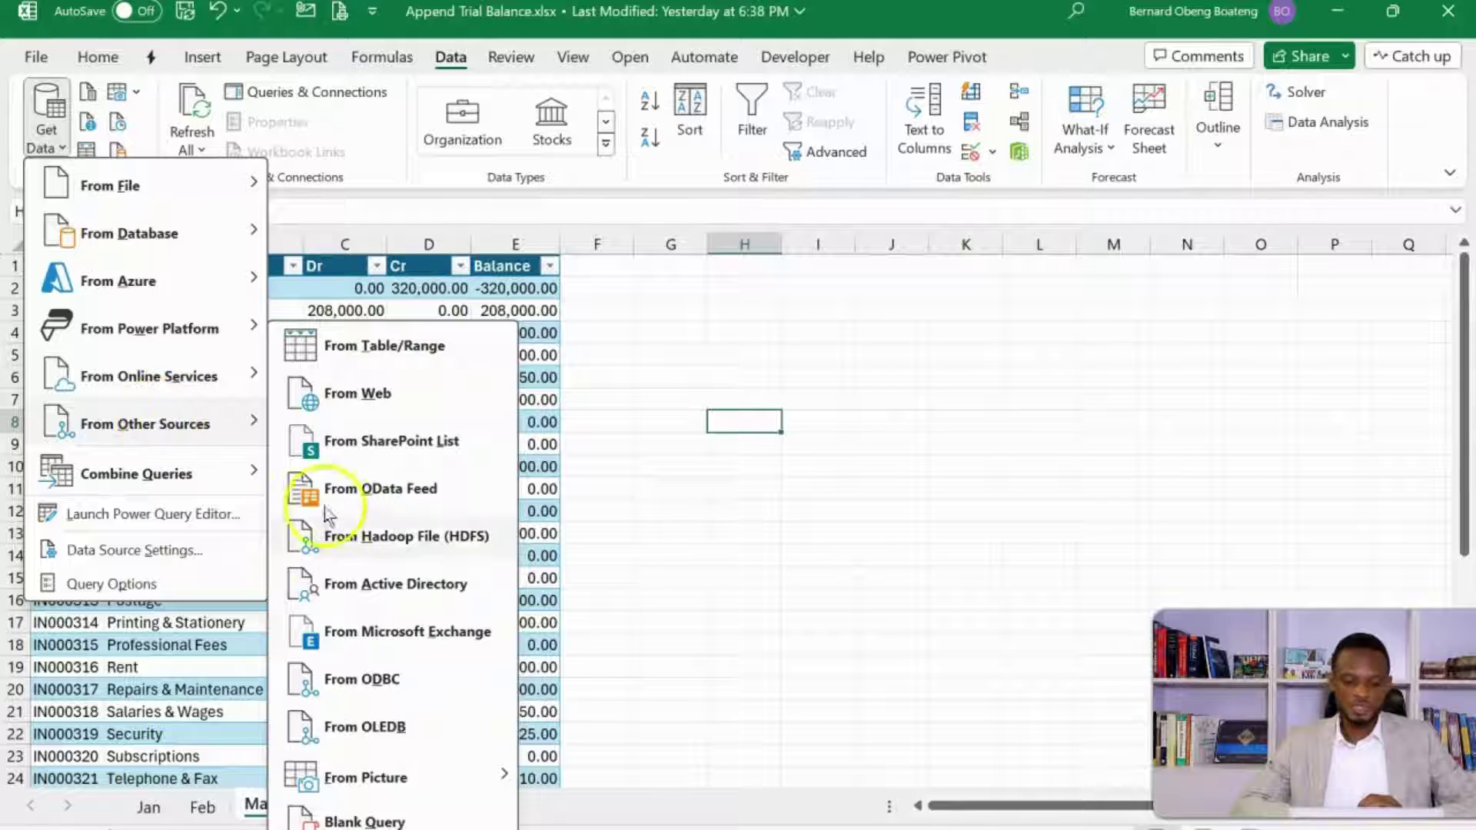
left_click(358, 822)
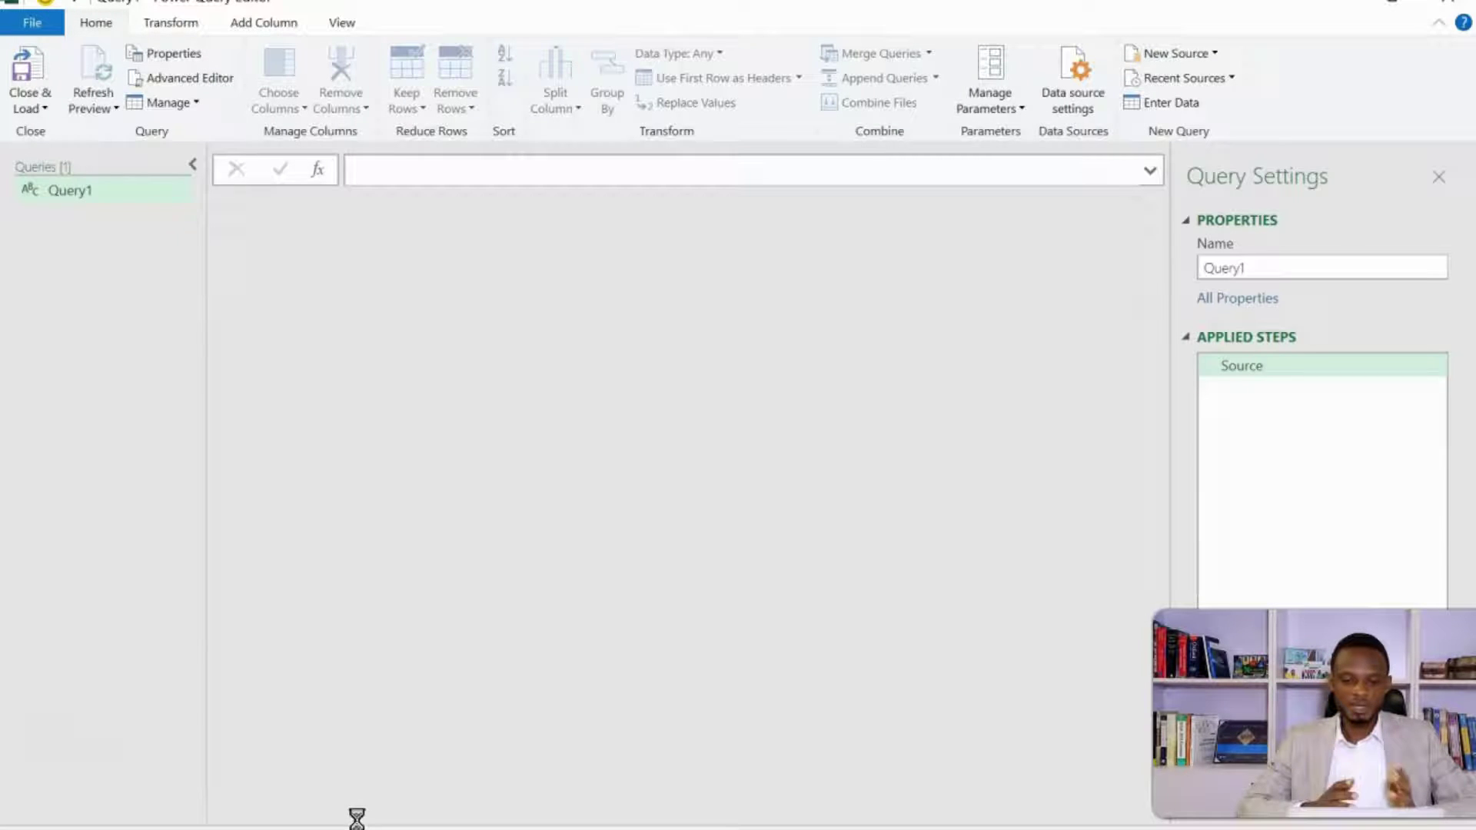
Set Query1's Source formula to =Excel.CurrentWorkbook() so it lists the Jan, Feb and Mar tables.
left_click(508, 178)
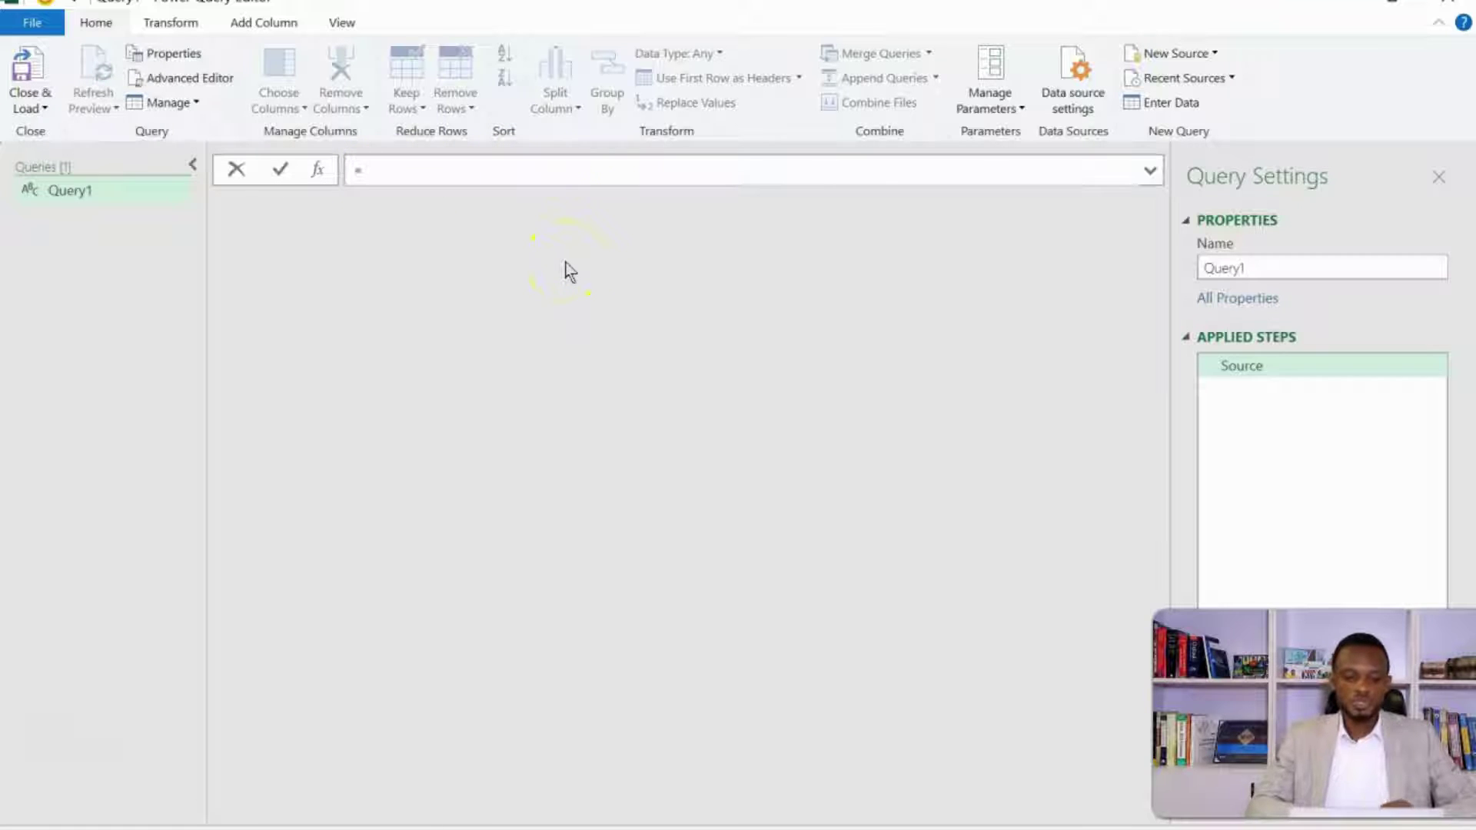
type("=Exce")
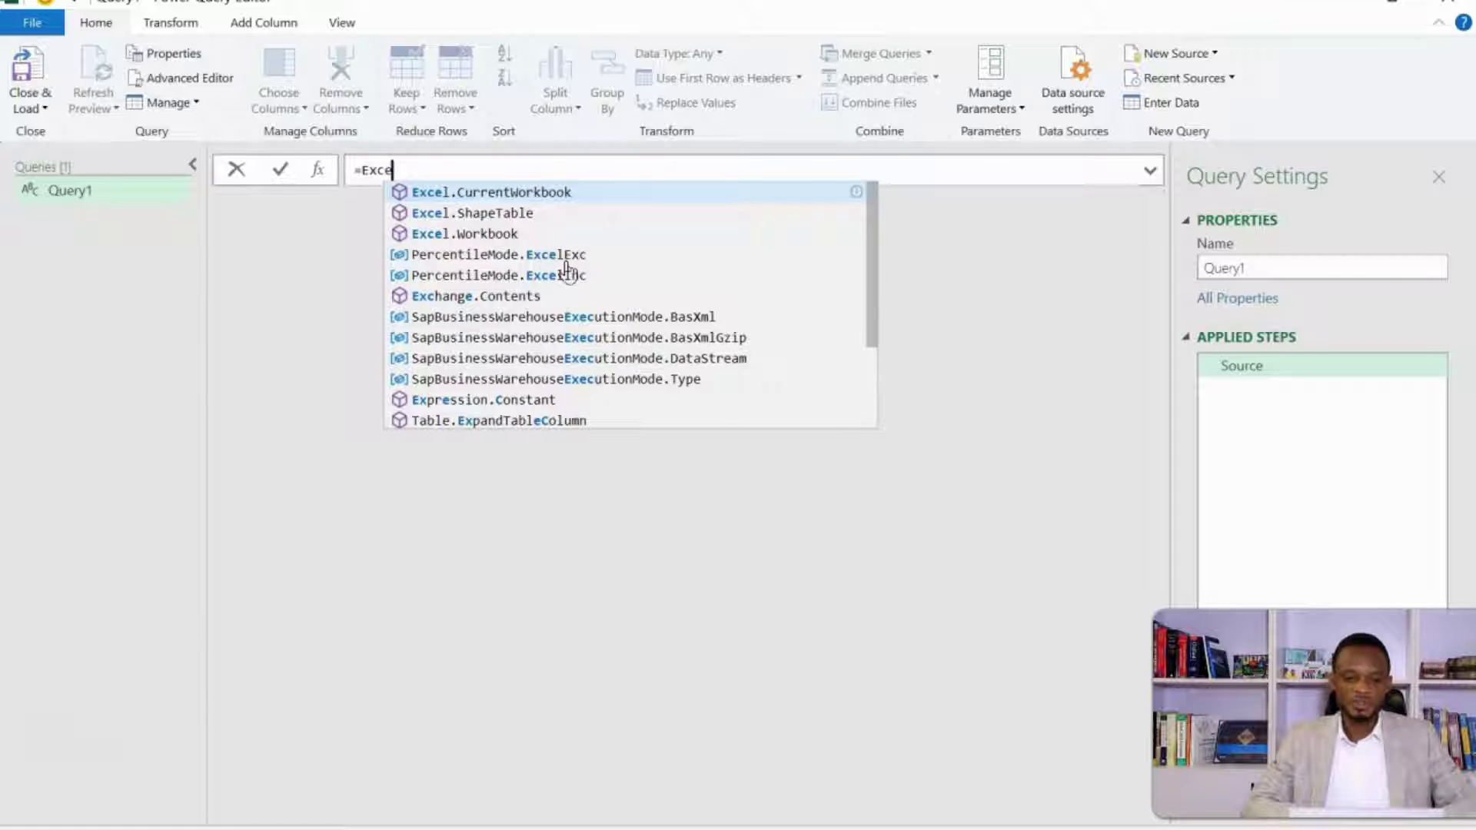
left_click(474, 193)
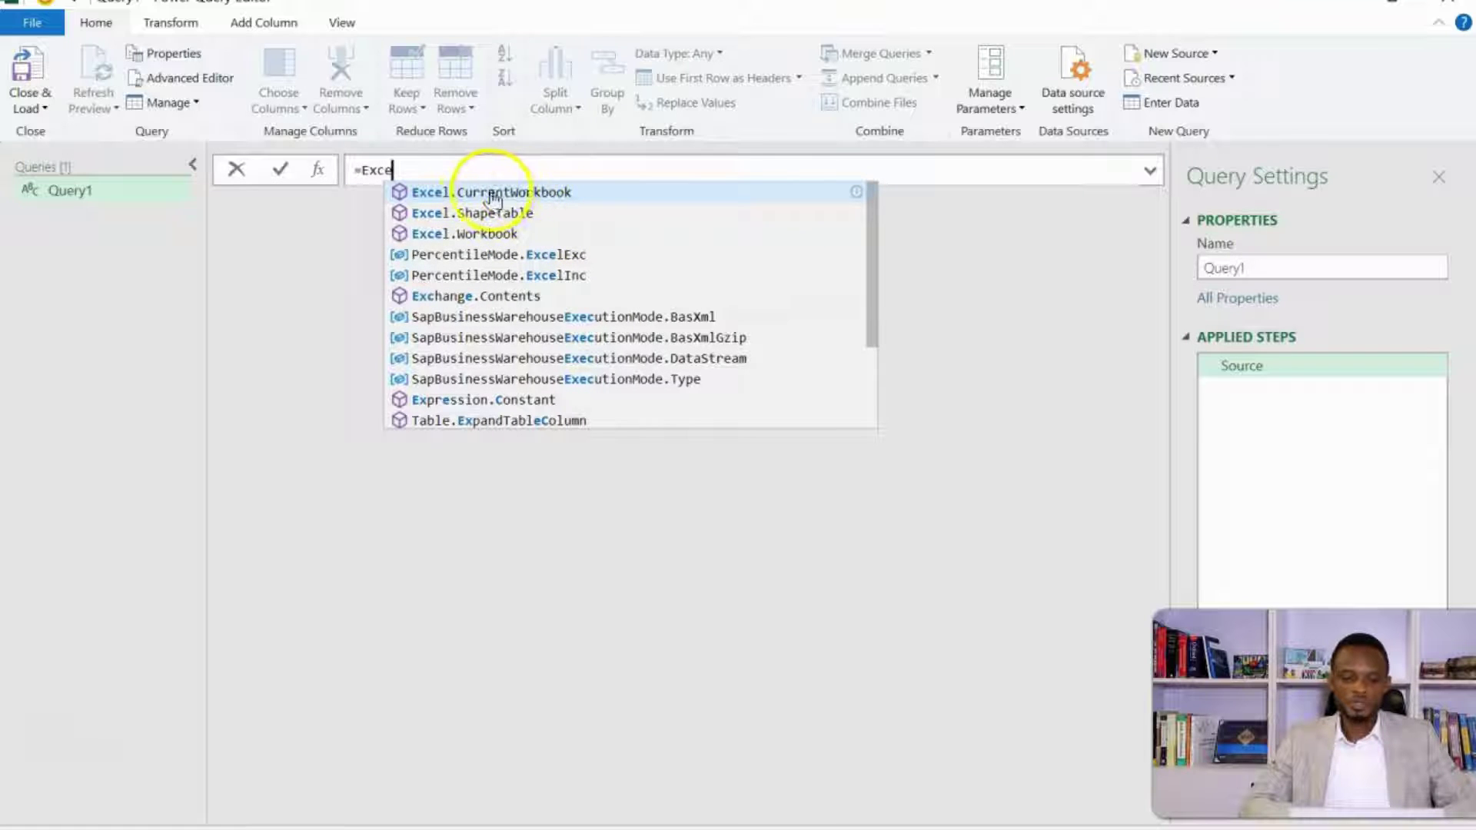
left_click(499, 193)
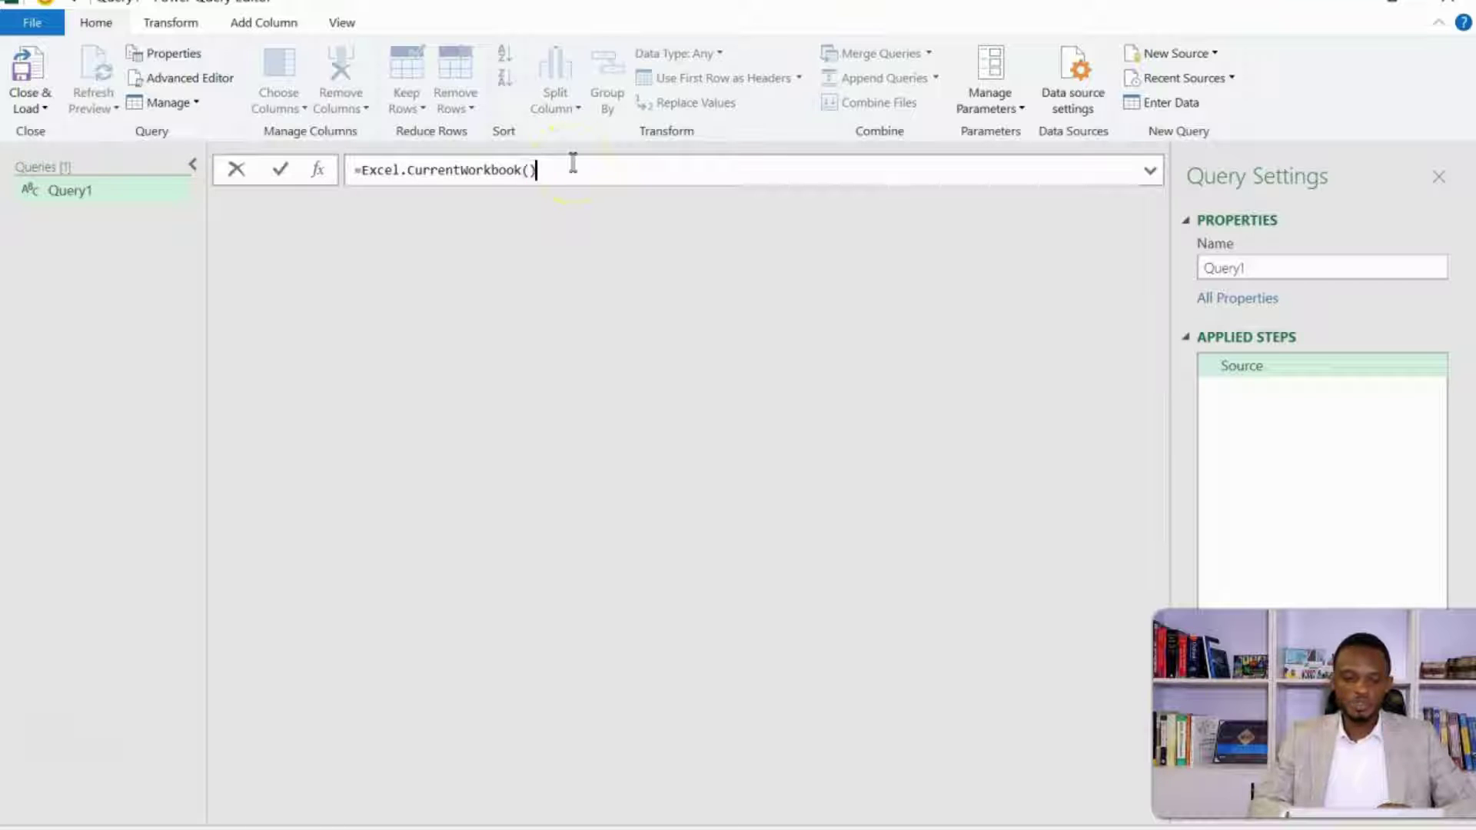
type("()")
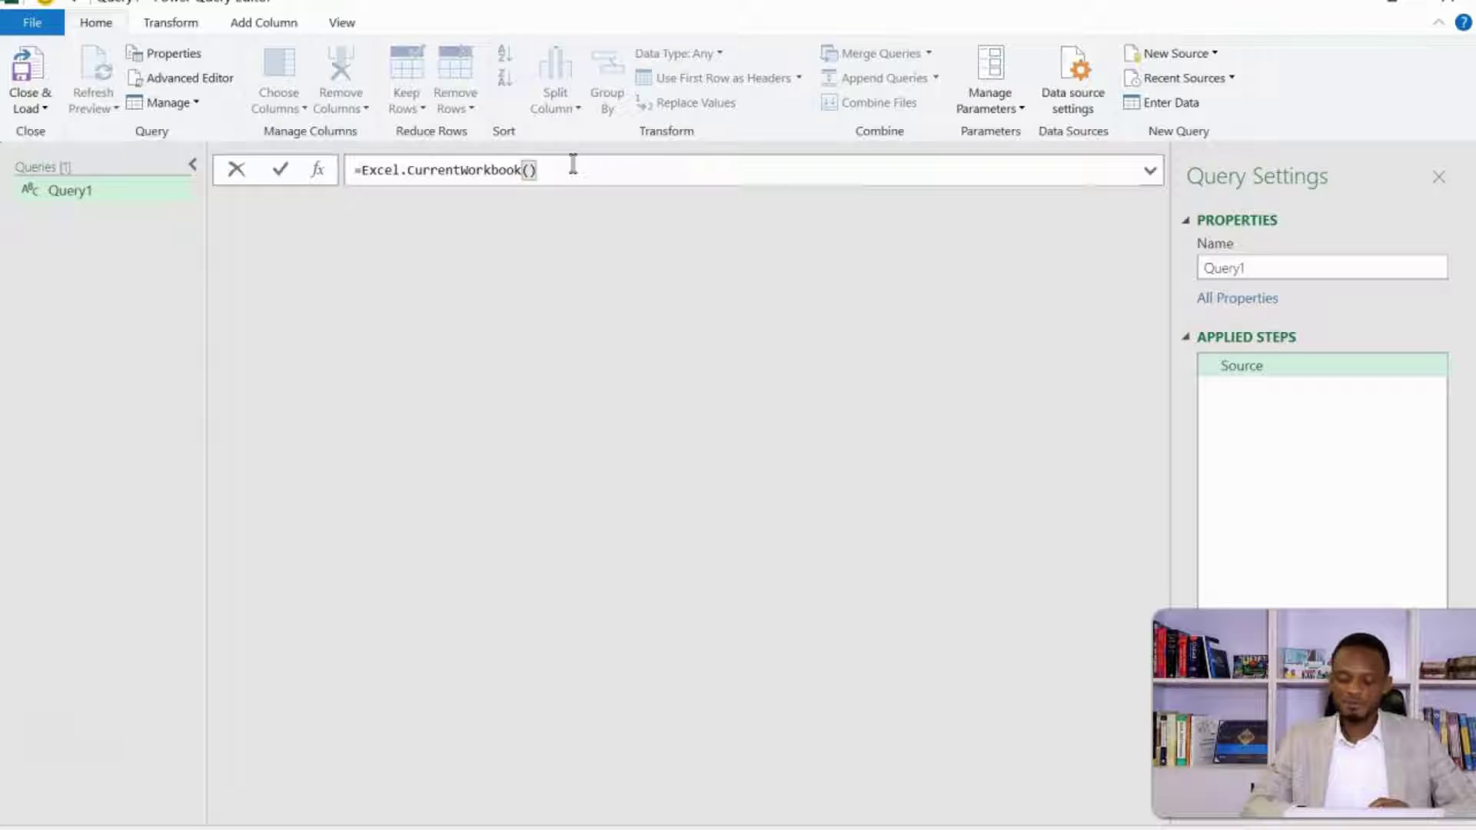
key("Return")
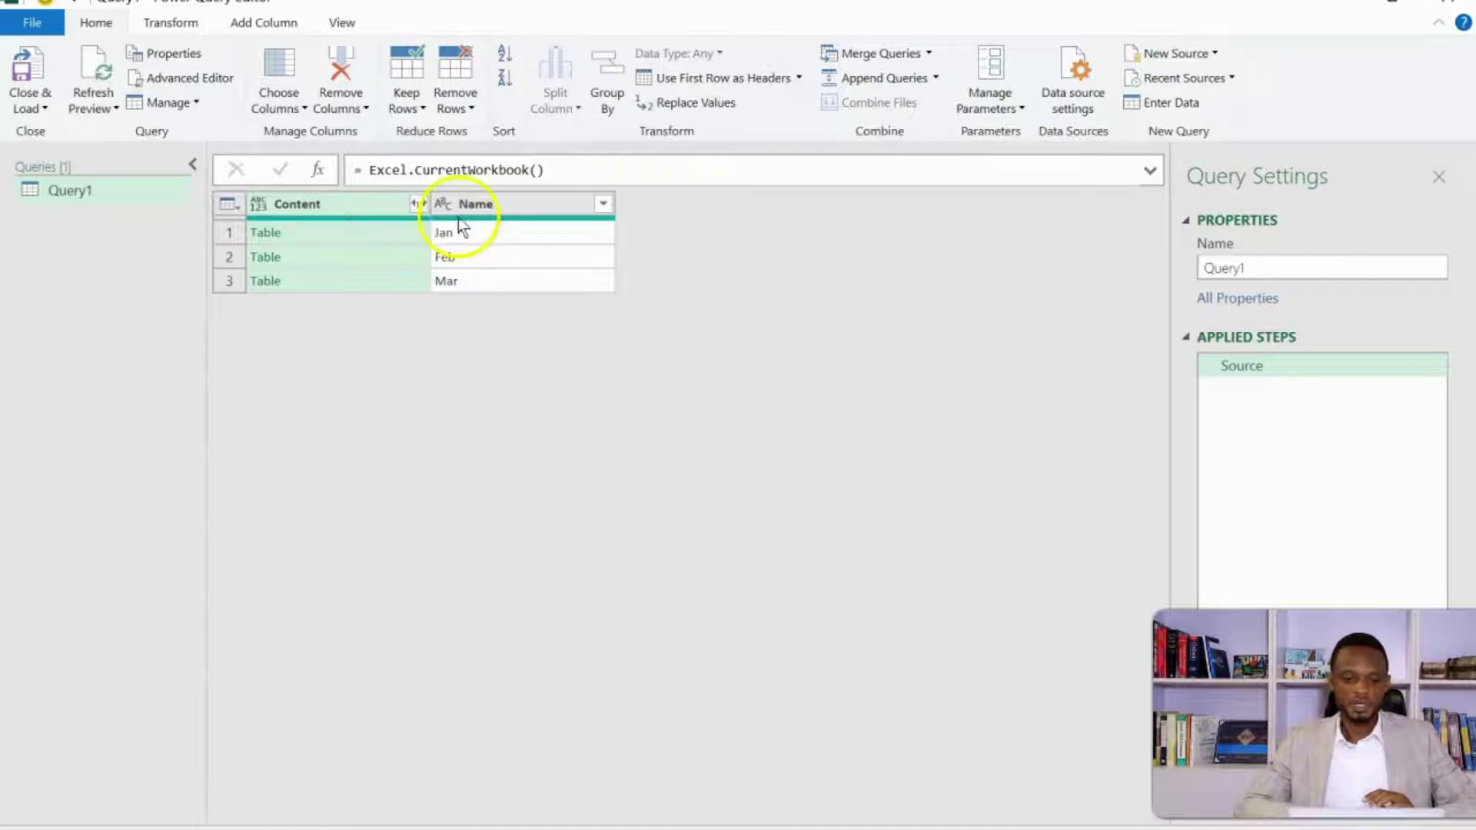
Preview the contents of the Jan, Feb and Mar tables.
left_click(388, 242)
left_click(386, 257)
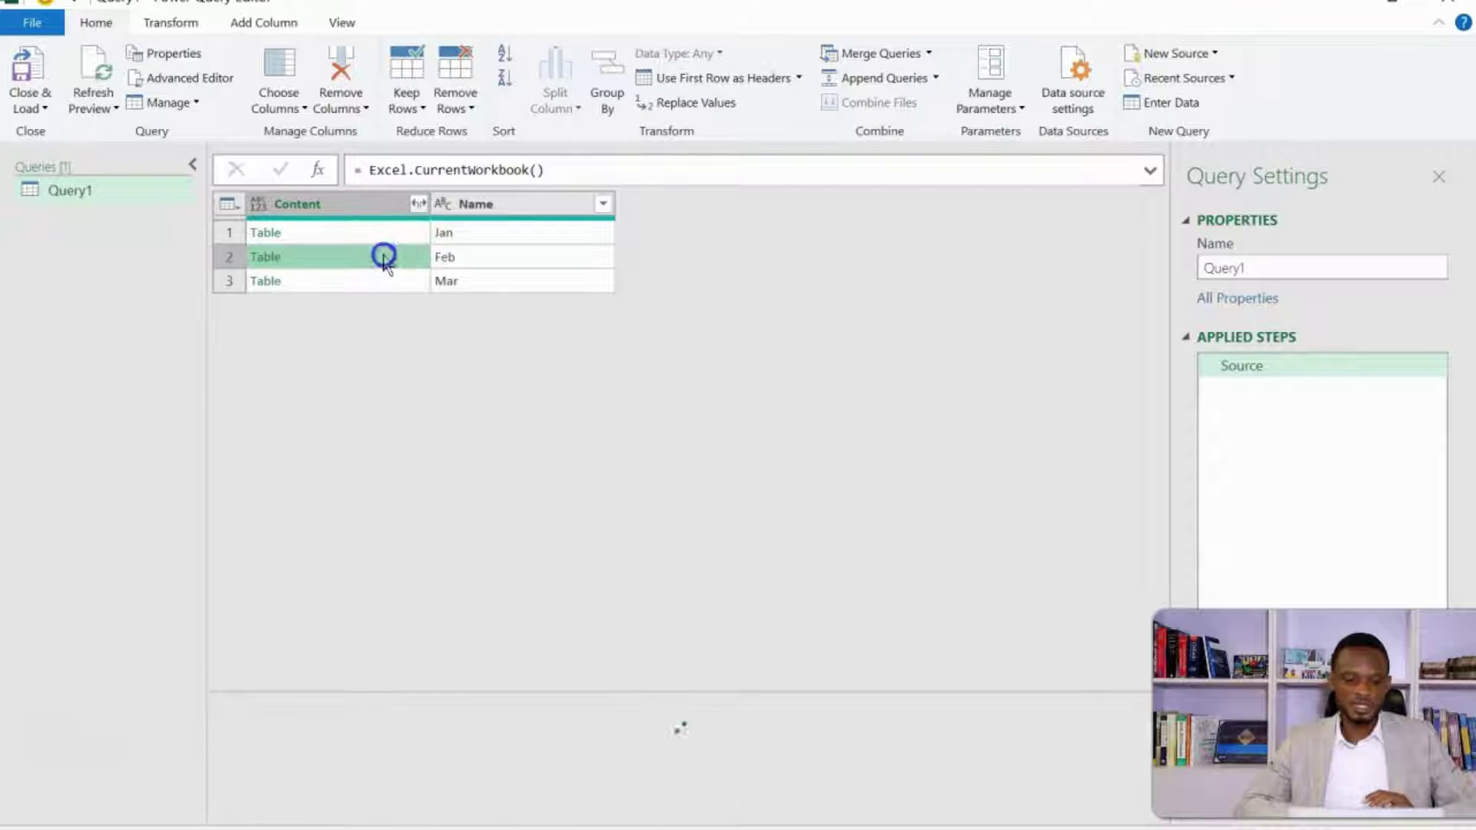
left_click(383, 281)
left_click(390, 233)
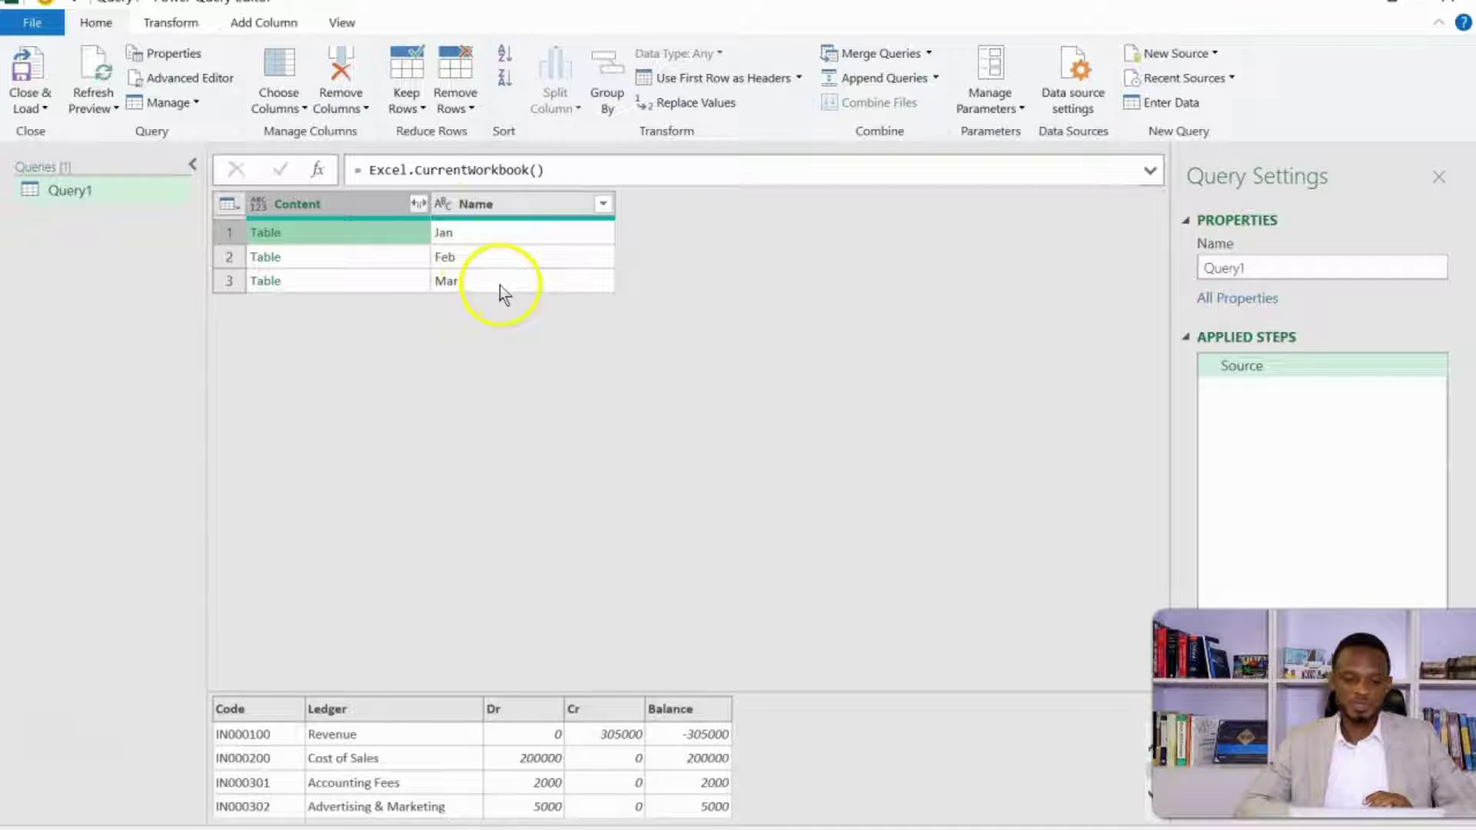
Select the Name column and bring up the Add Column options.
left_click(526, 206)
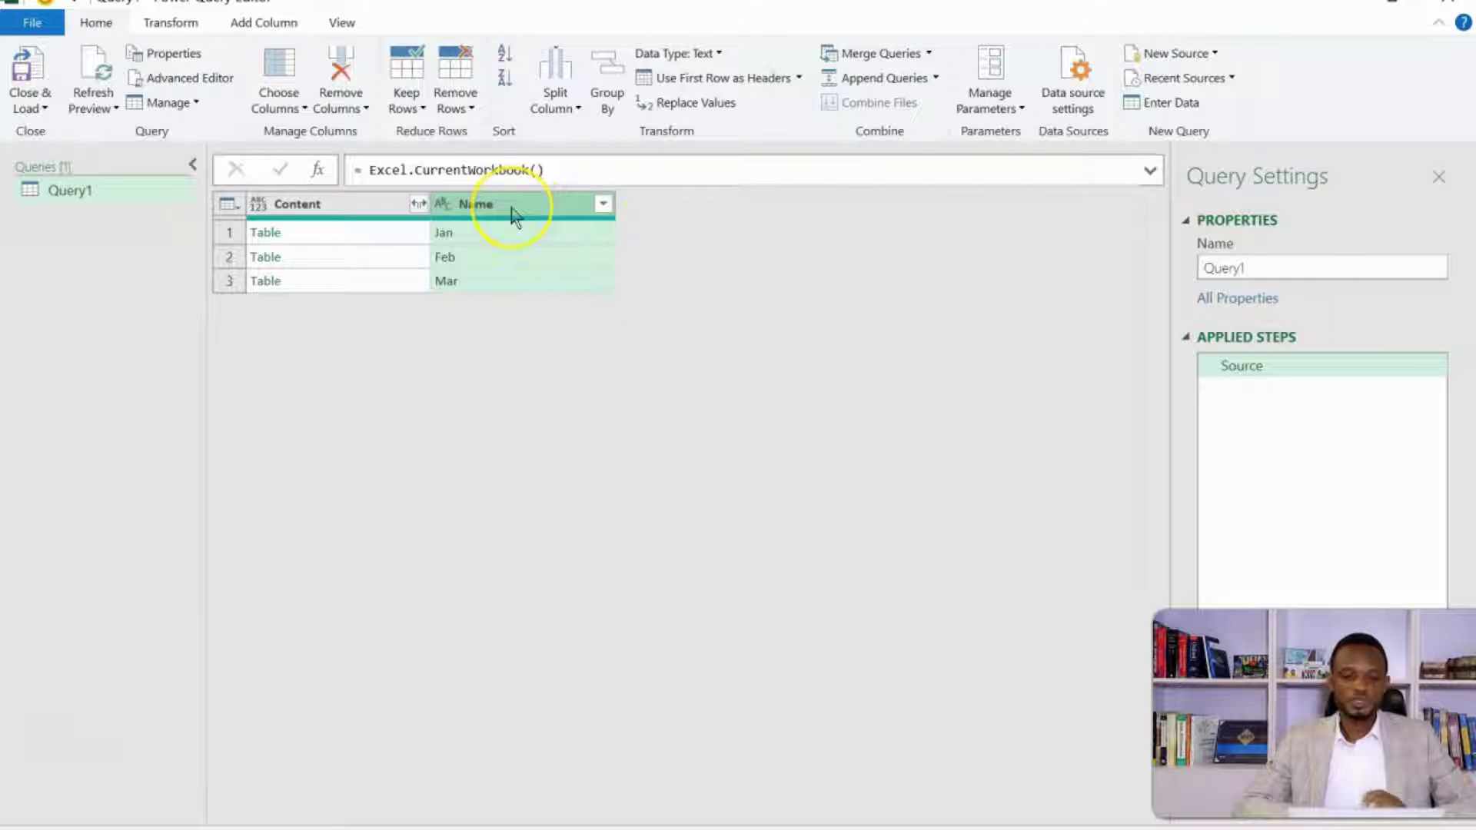
left_click(275, 29)
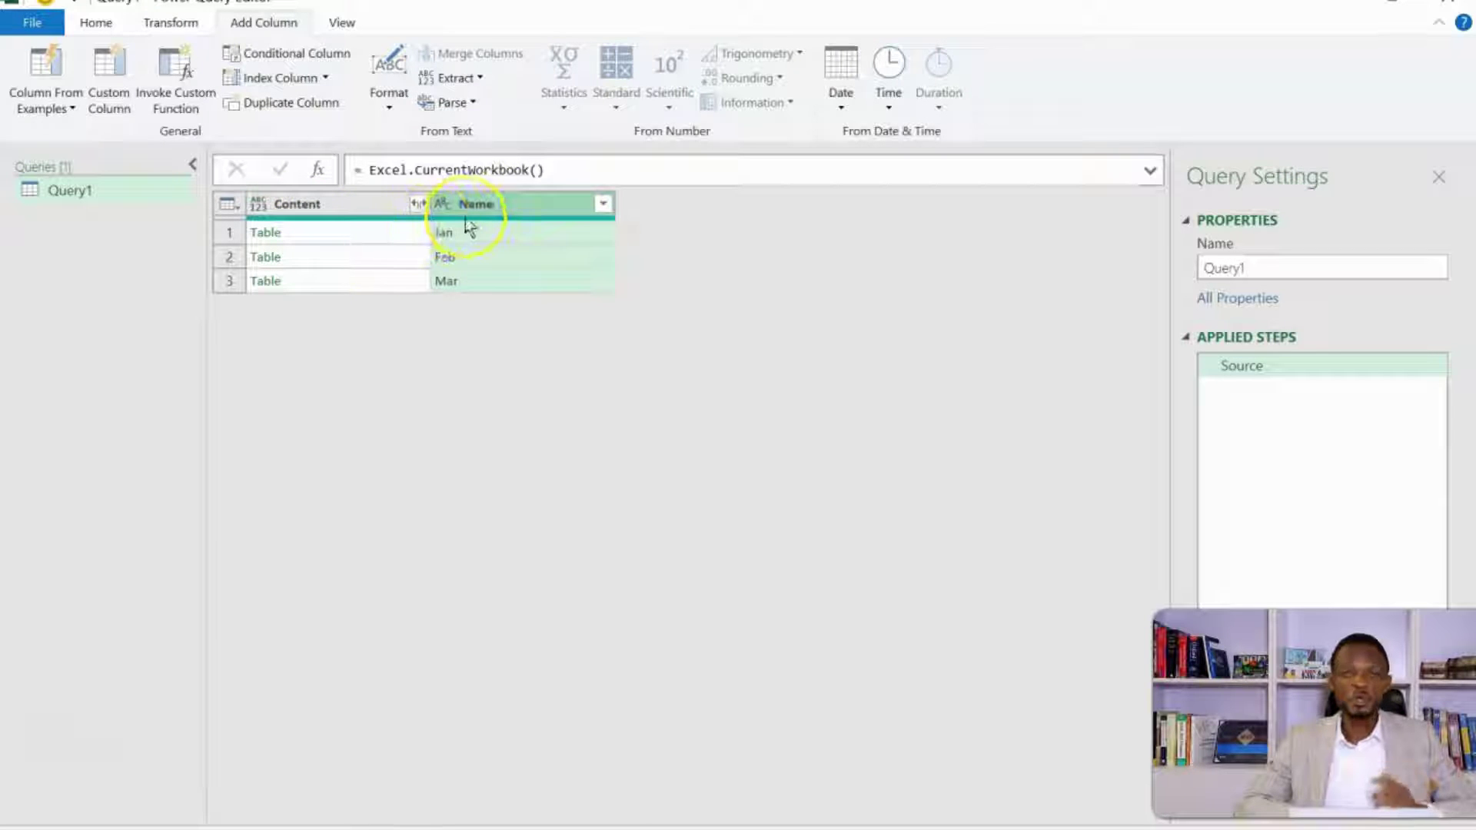
mouse_move(466, 219)
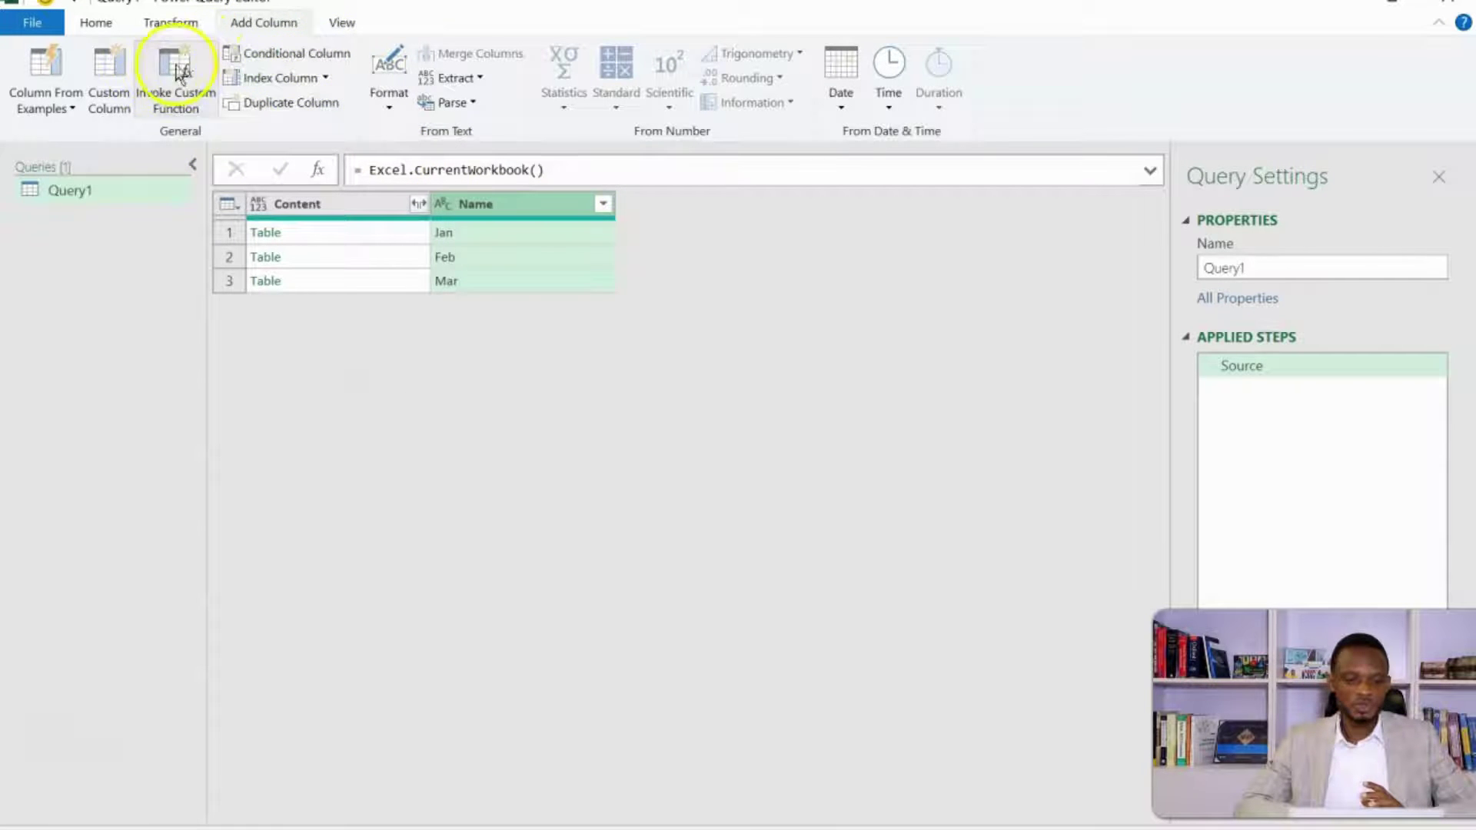
Add a custom column named Month with the formula "1-"&[Name]&"-2024".
left_click(125, 100)
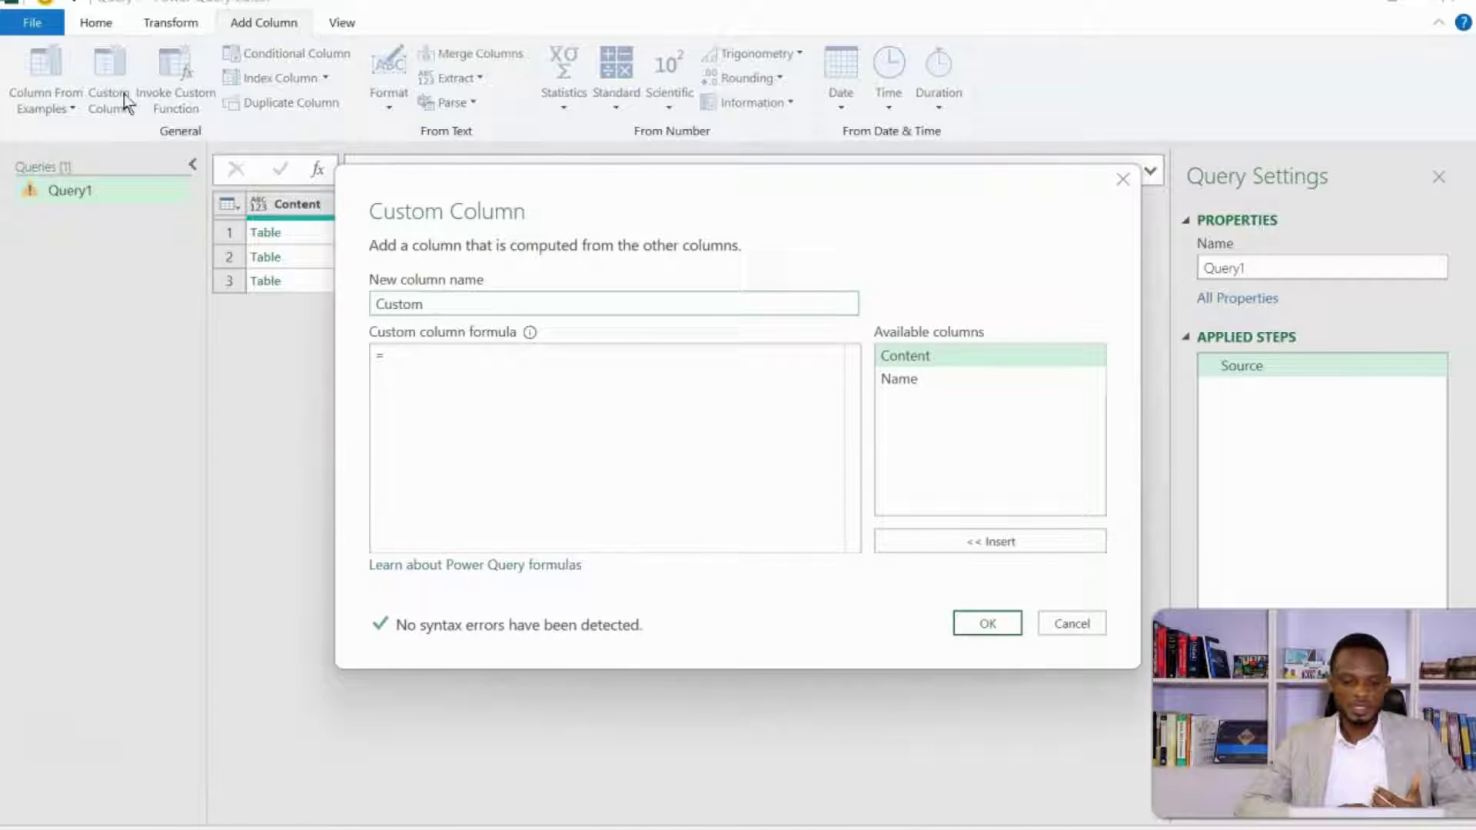
left_click(378, 307)
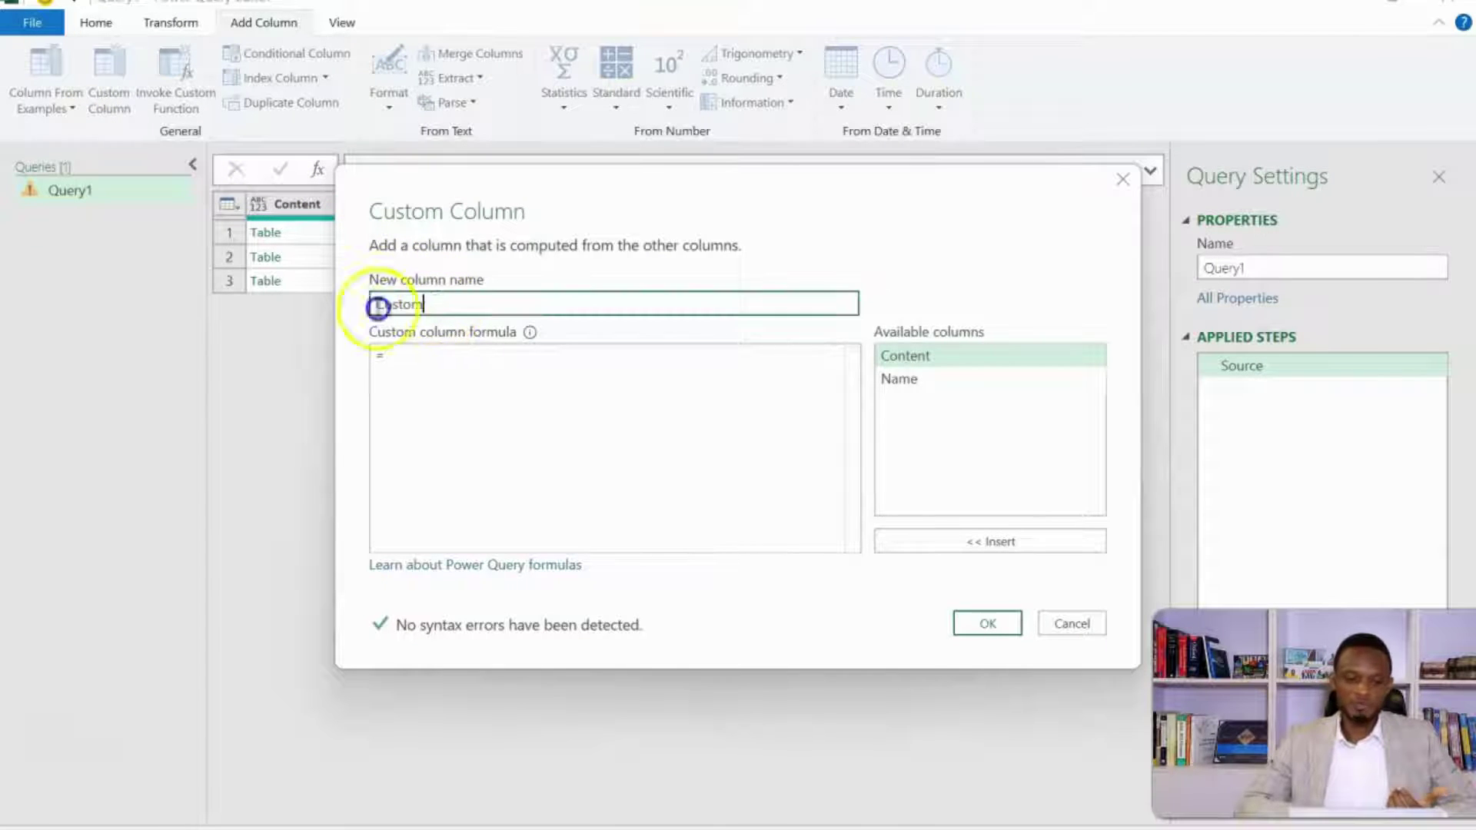
double_click(377, 308)
type("Month")
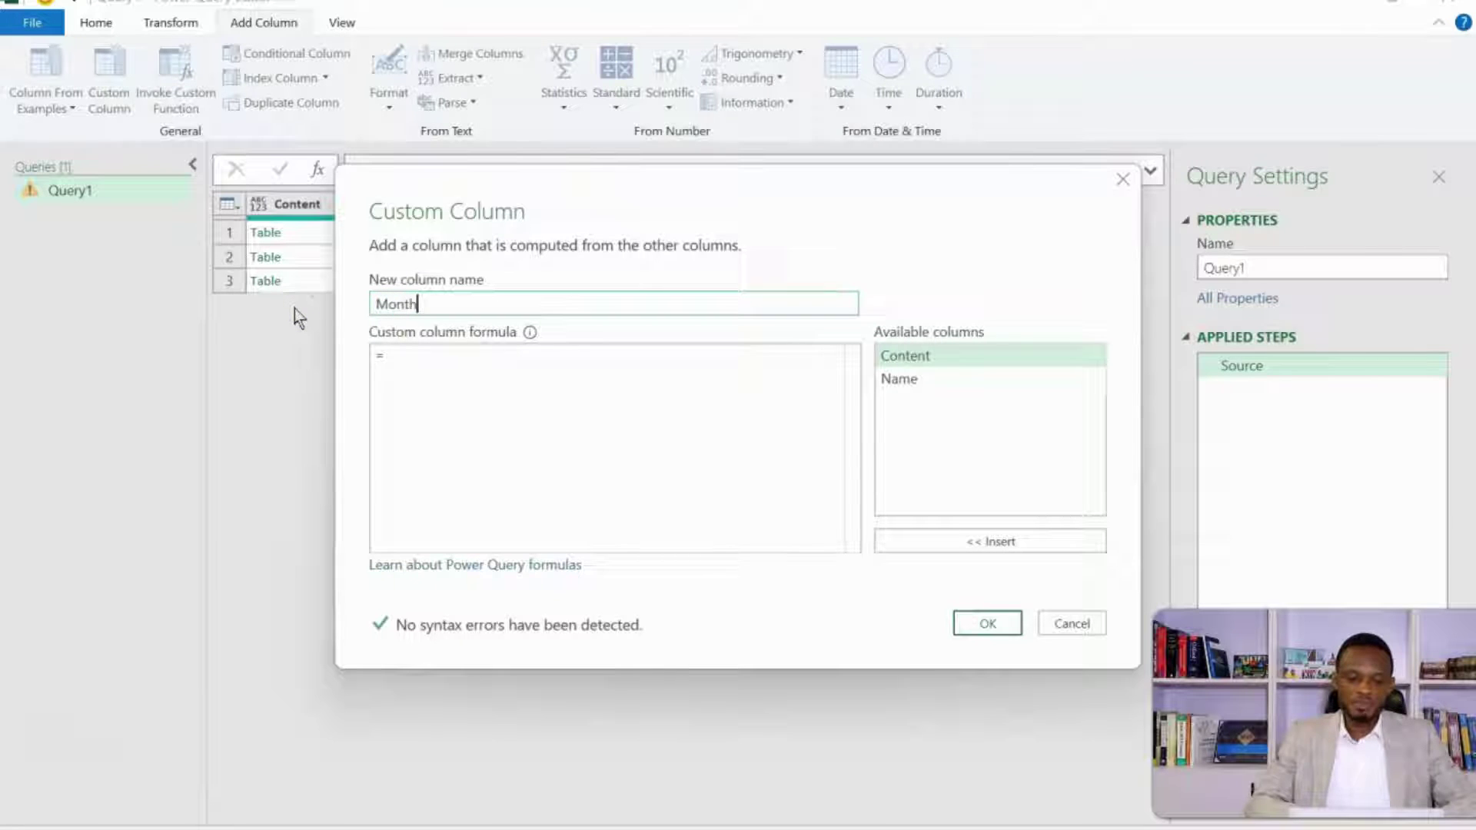
left_click(394, 359)
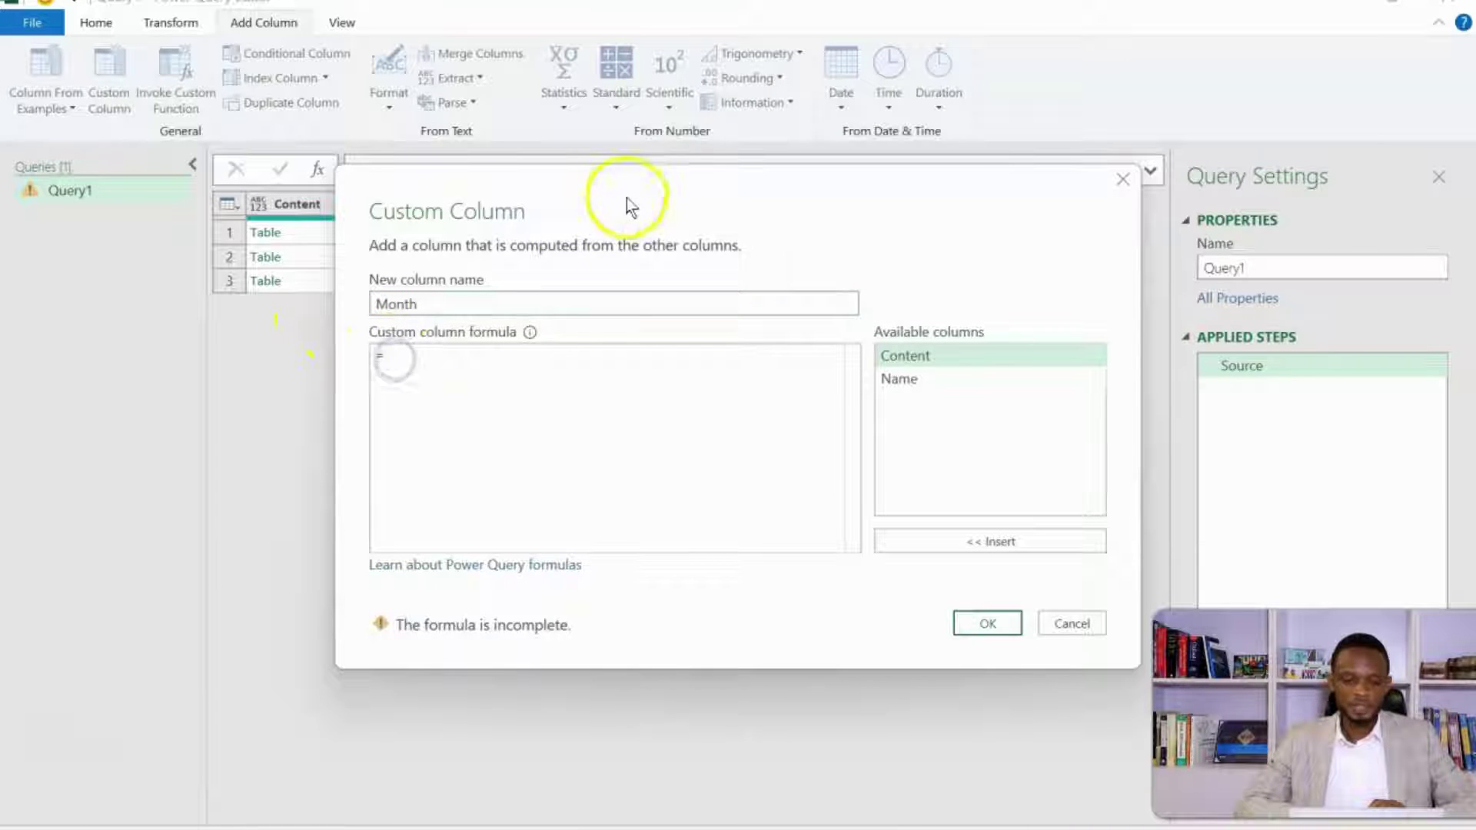
left_click_drag(656, 181, 685, 321)
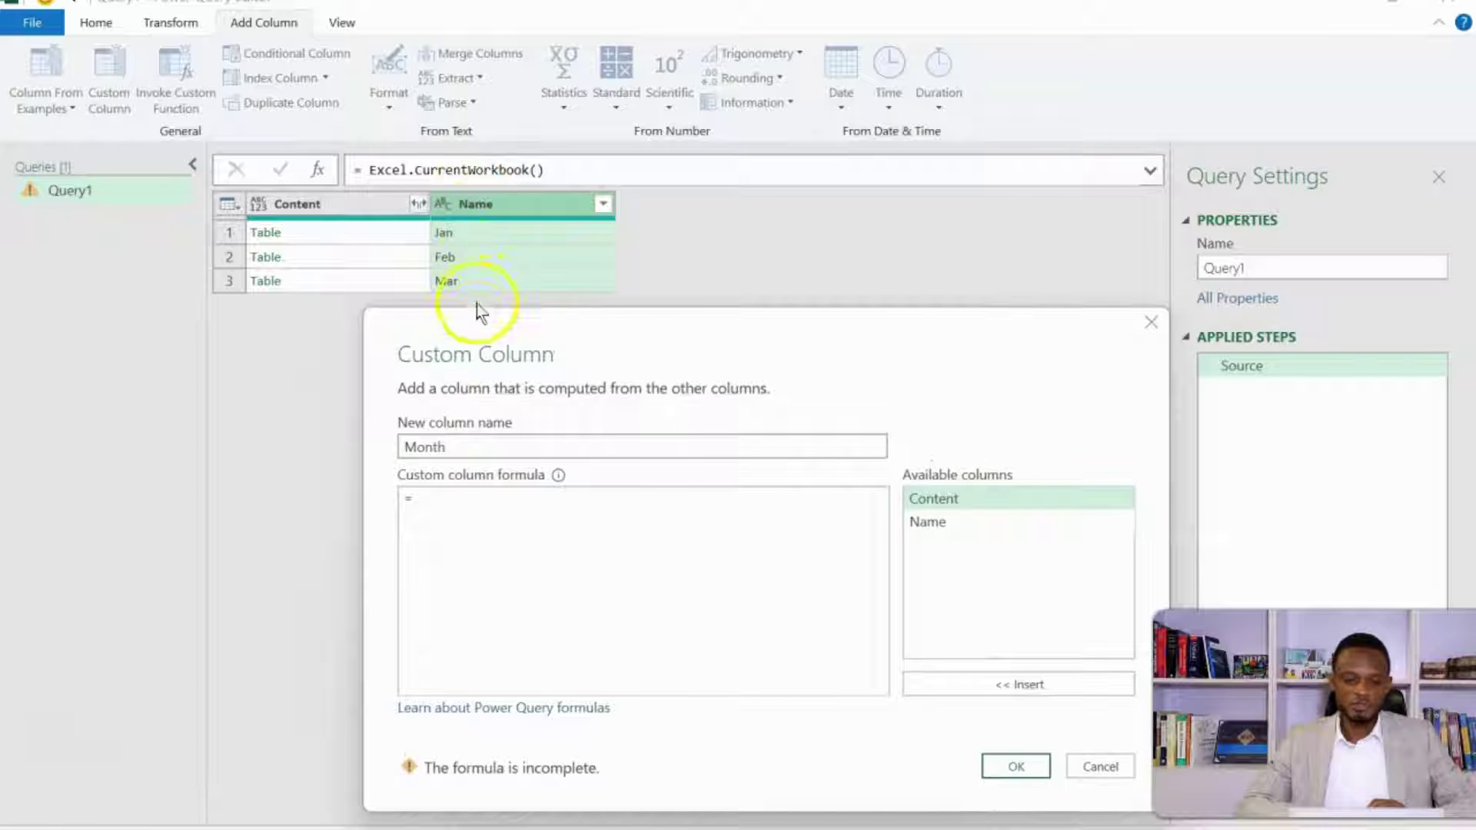
left_click(481, 500)
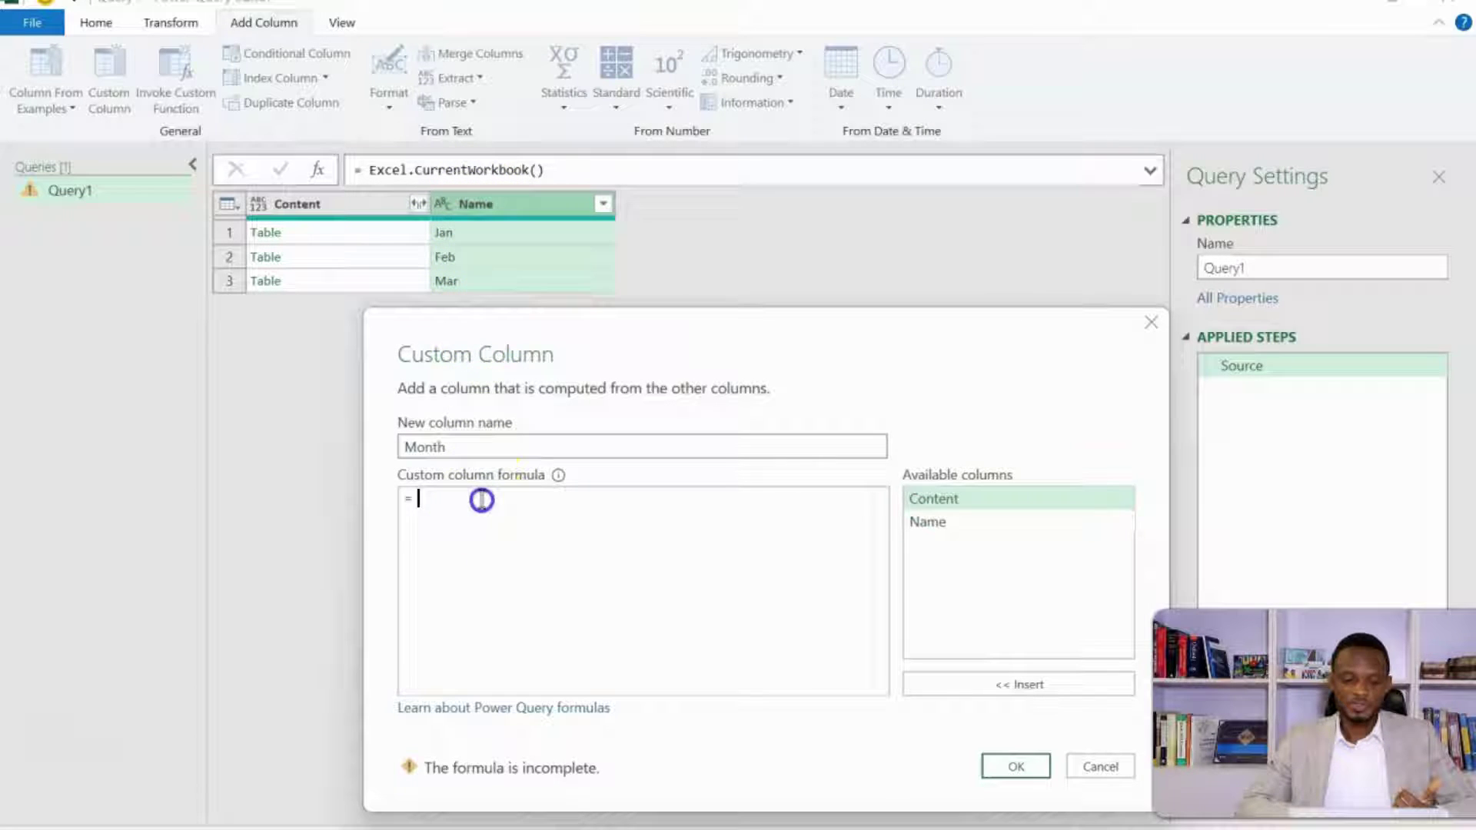
type("\"")
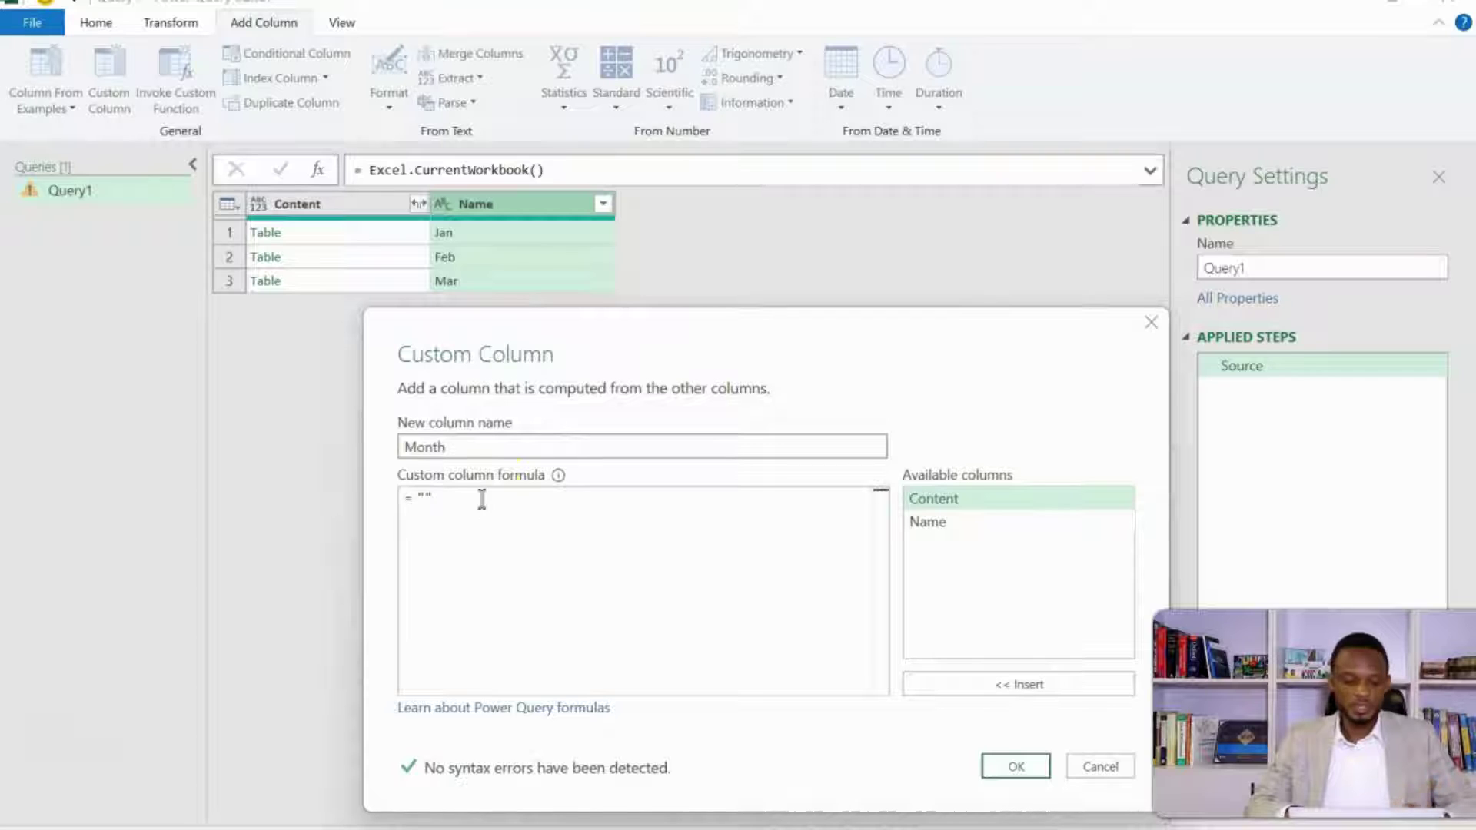
type("1-\"")
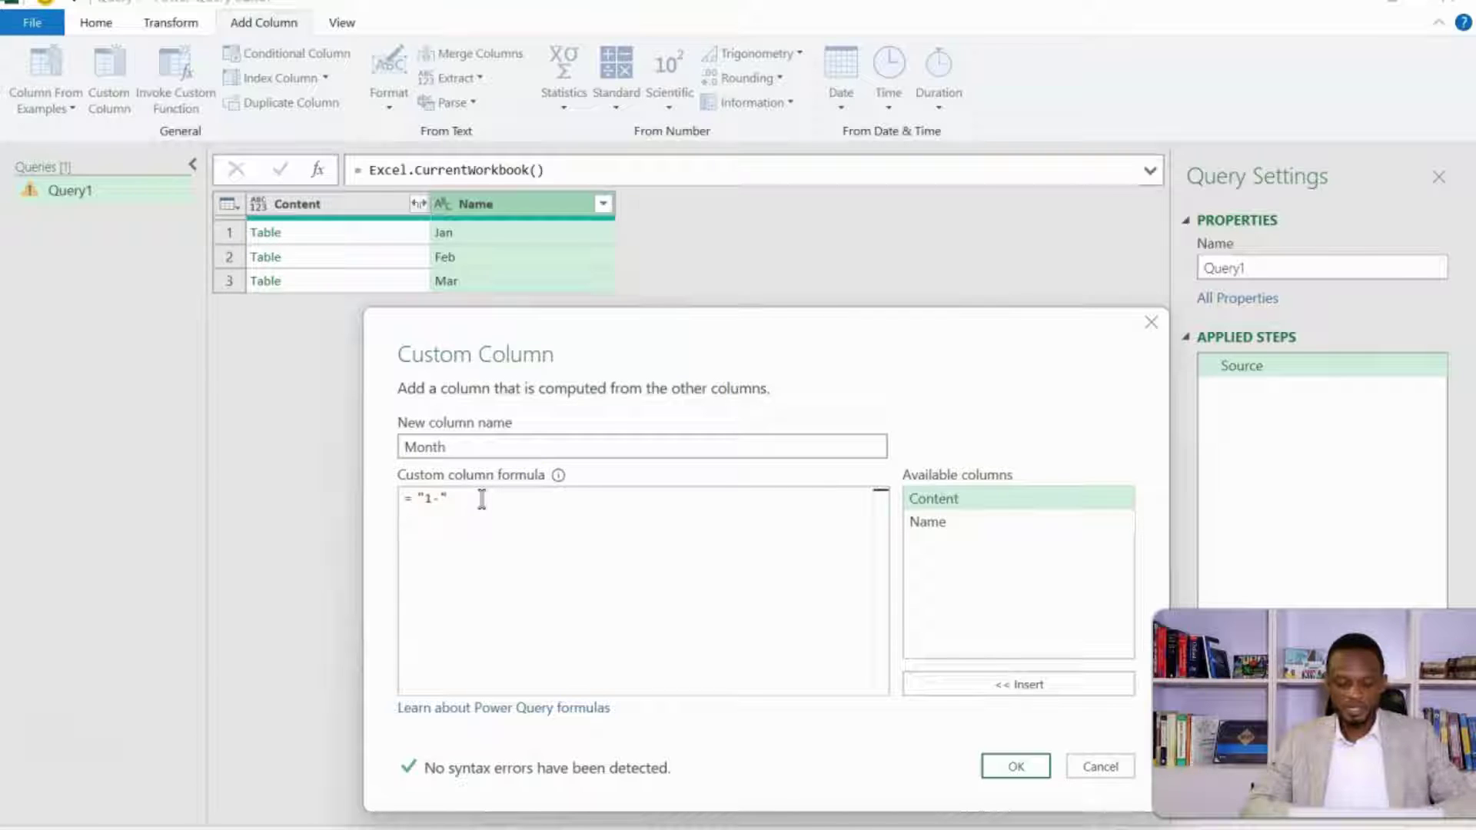
type("&")
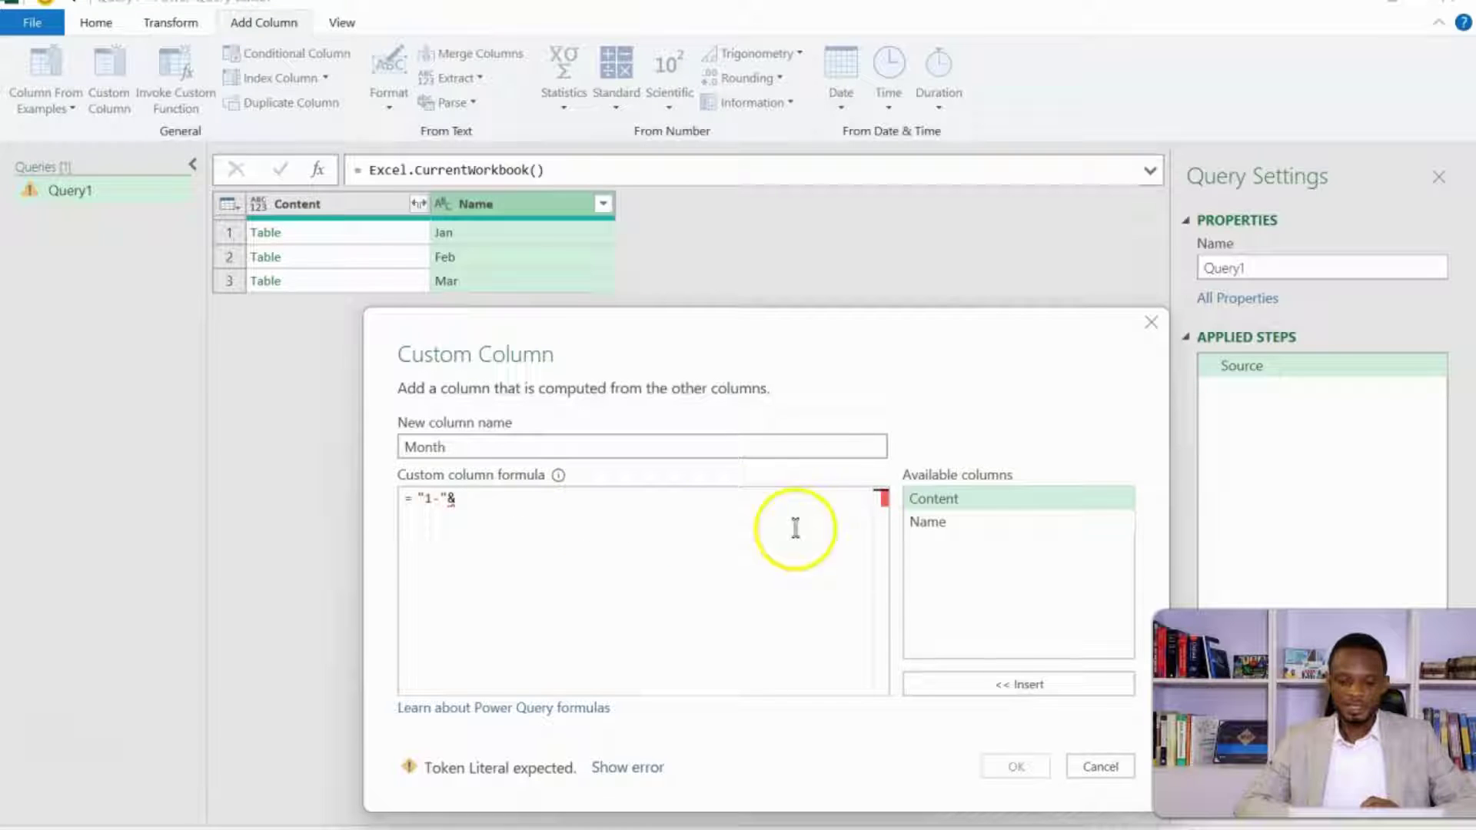
double_click(929, 523)
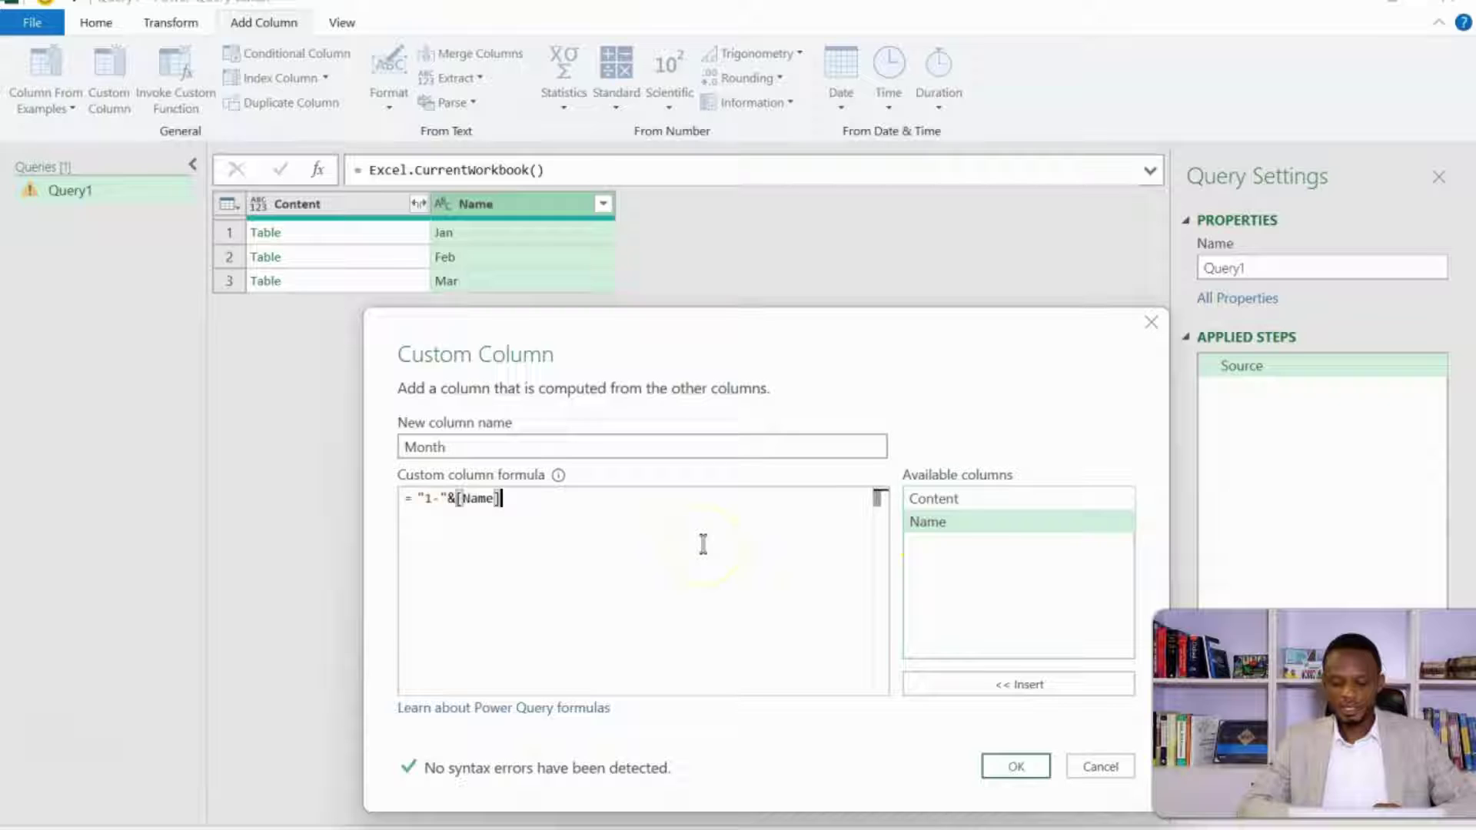
type("&")
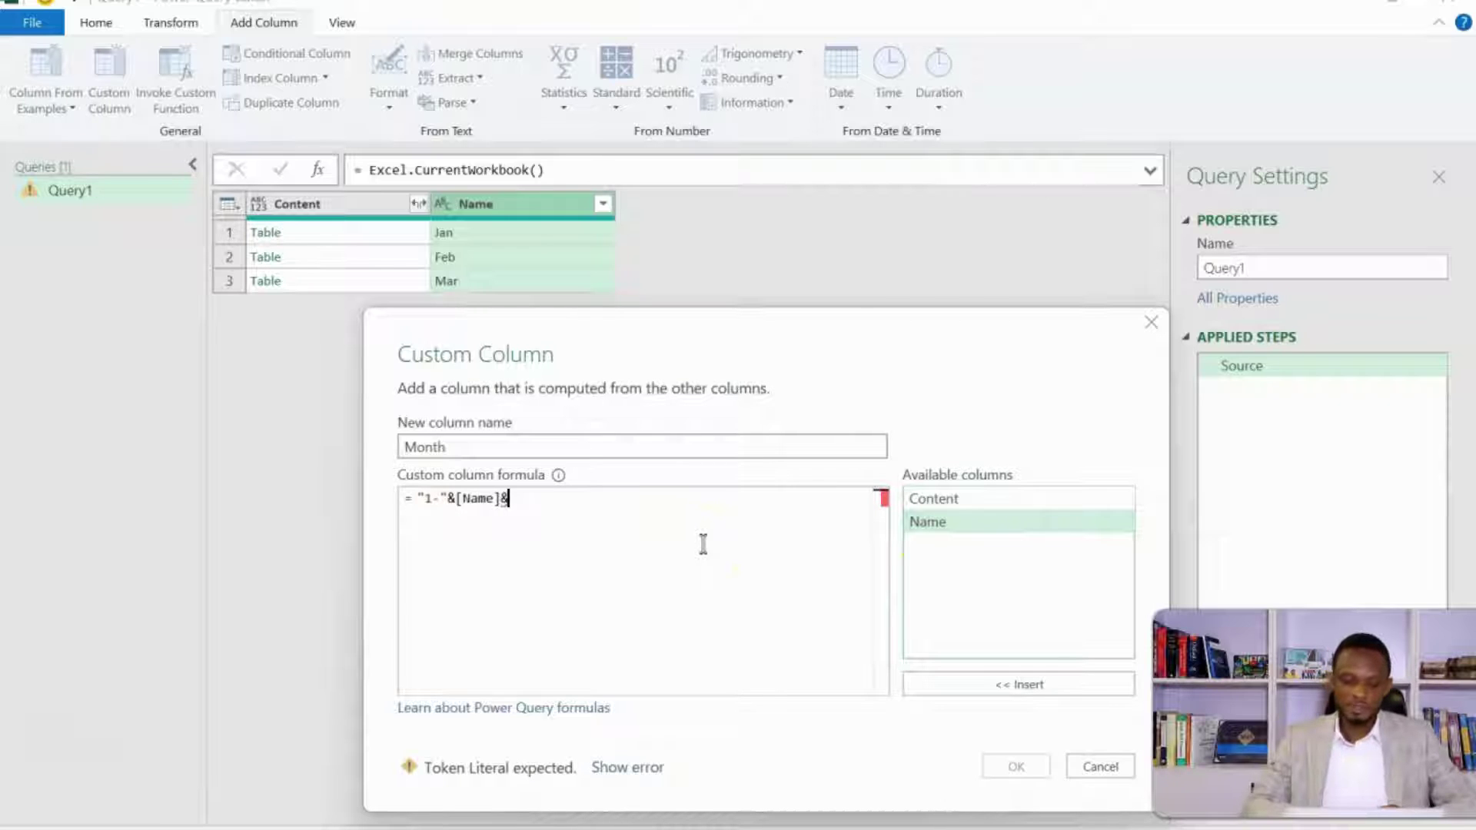
type("\"\"")
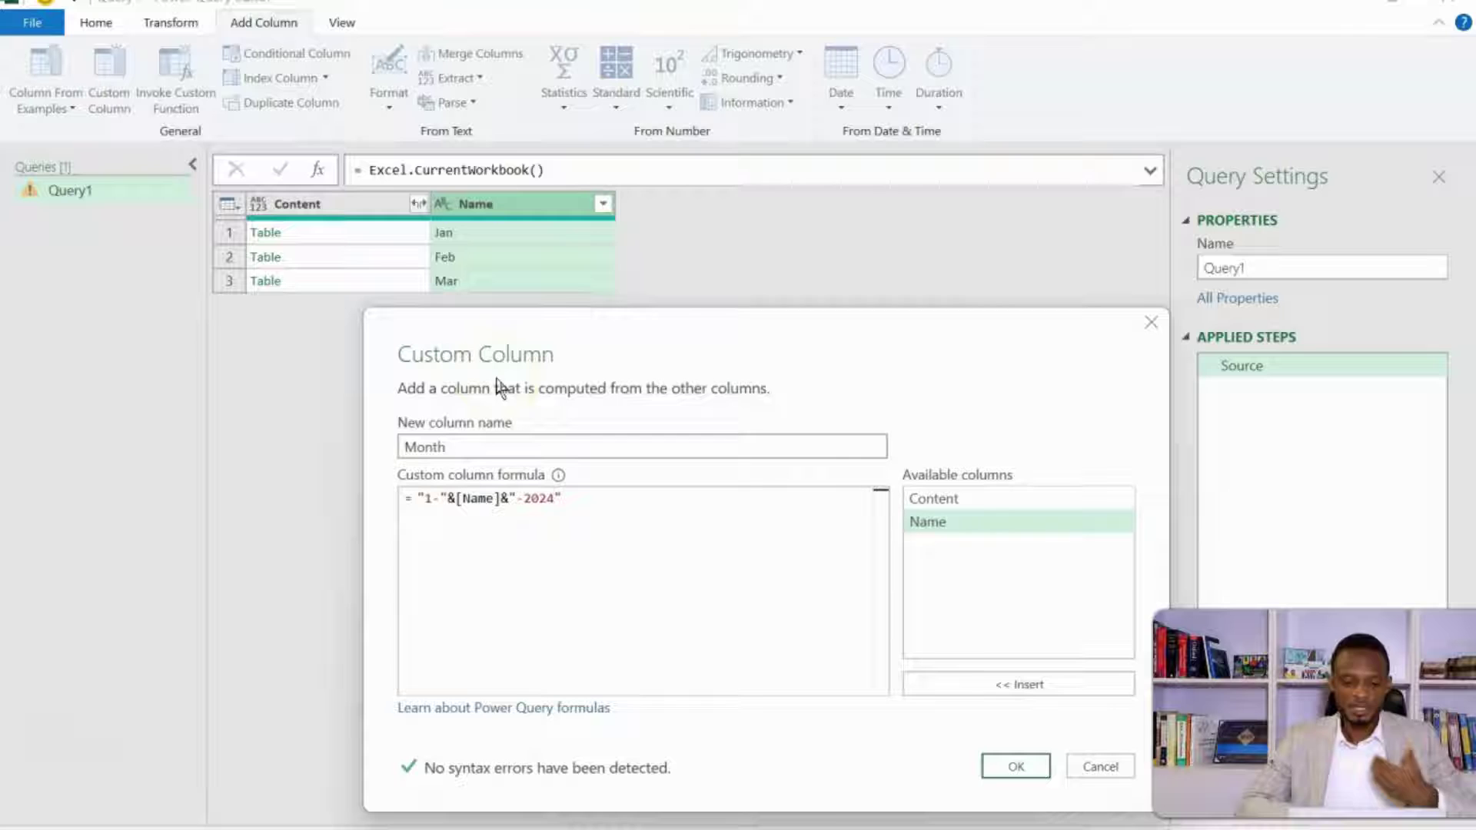
left_click(637, 623)
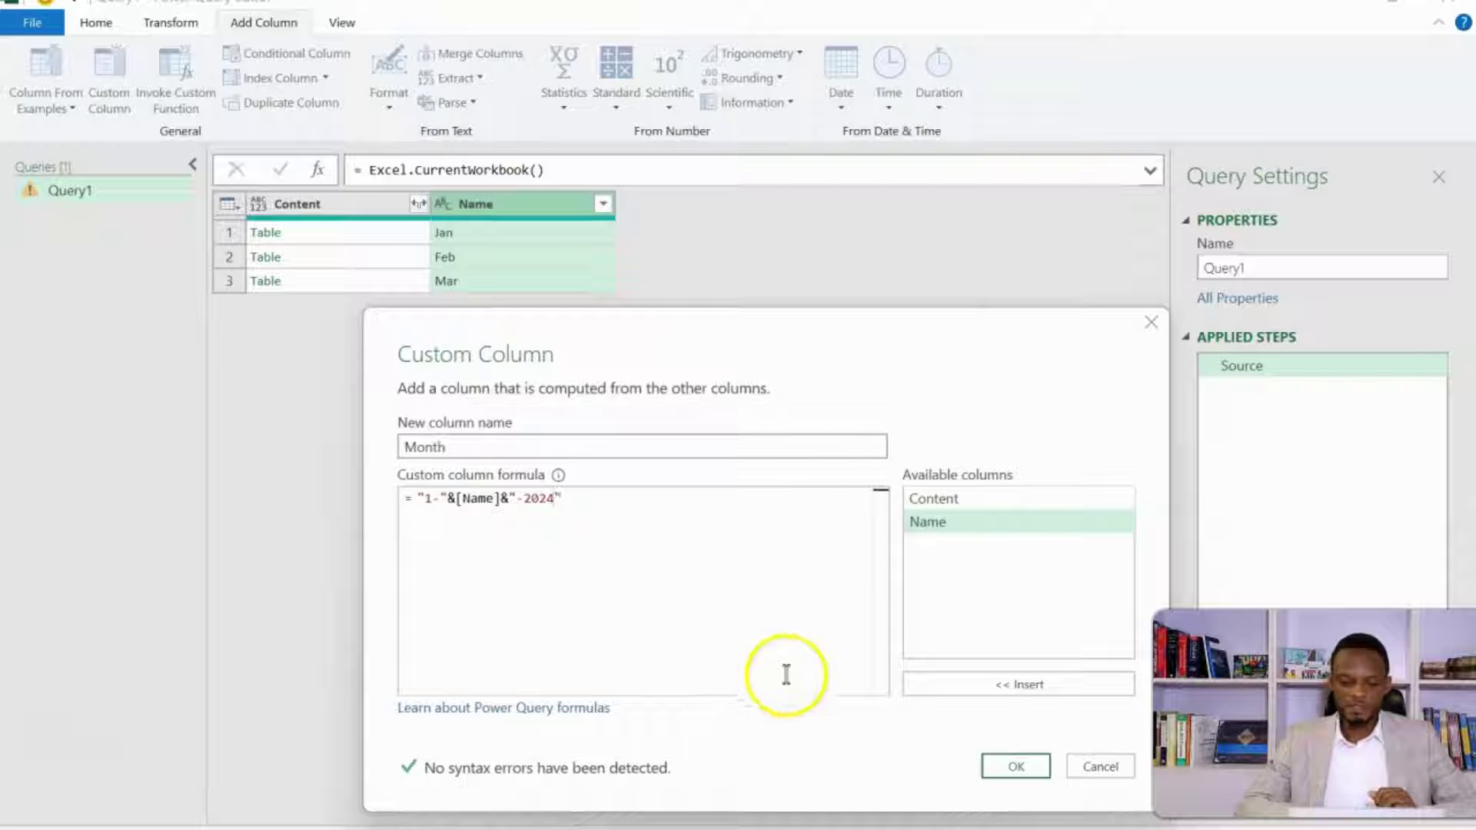
left_click(1011, 766)
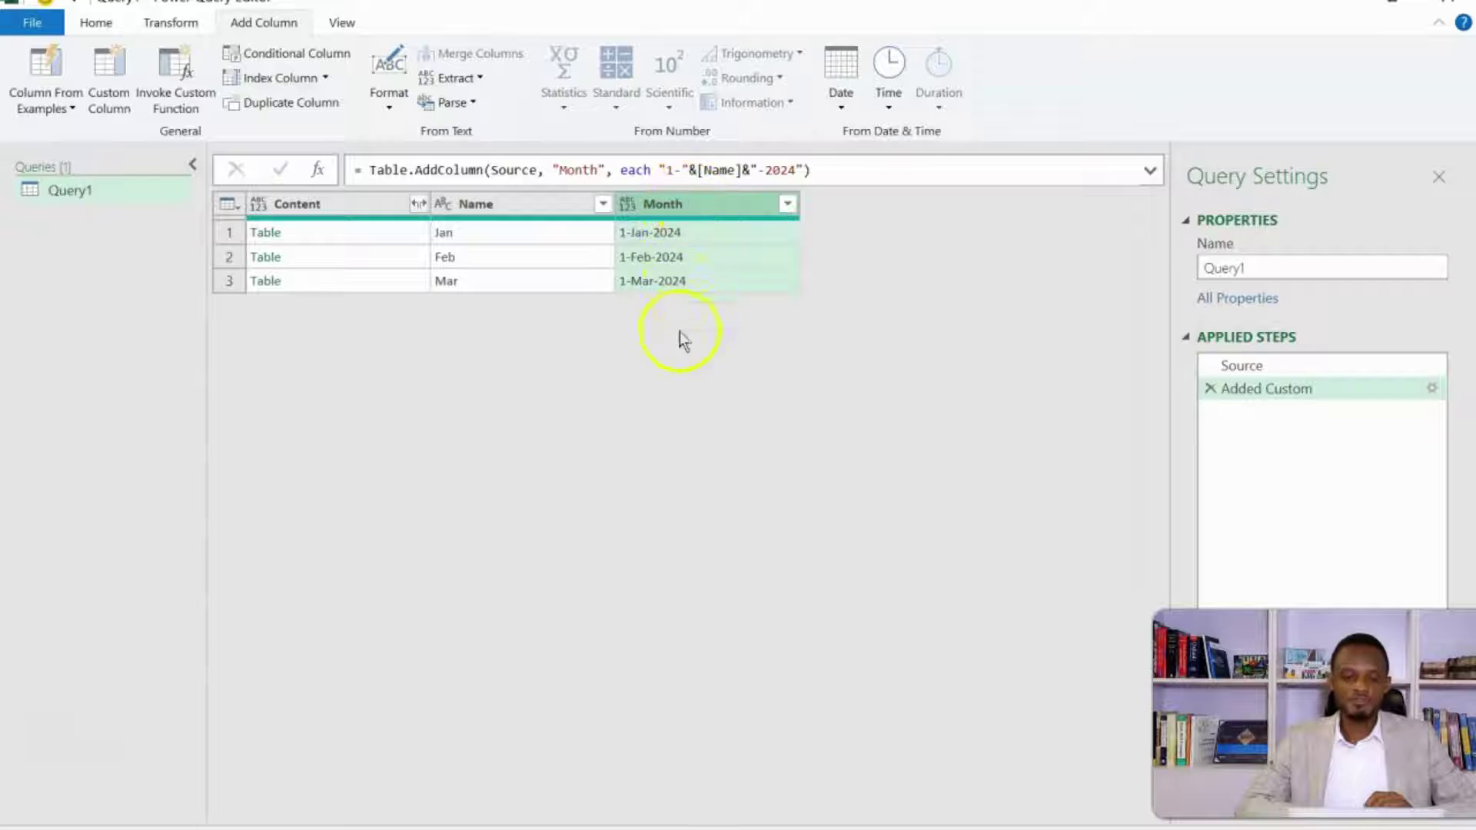
Change the Month column's data type to Date.
mouse_move(700, 227)
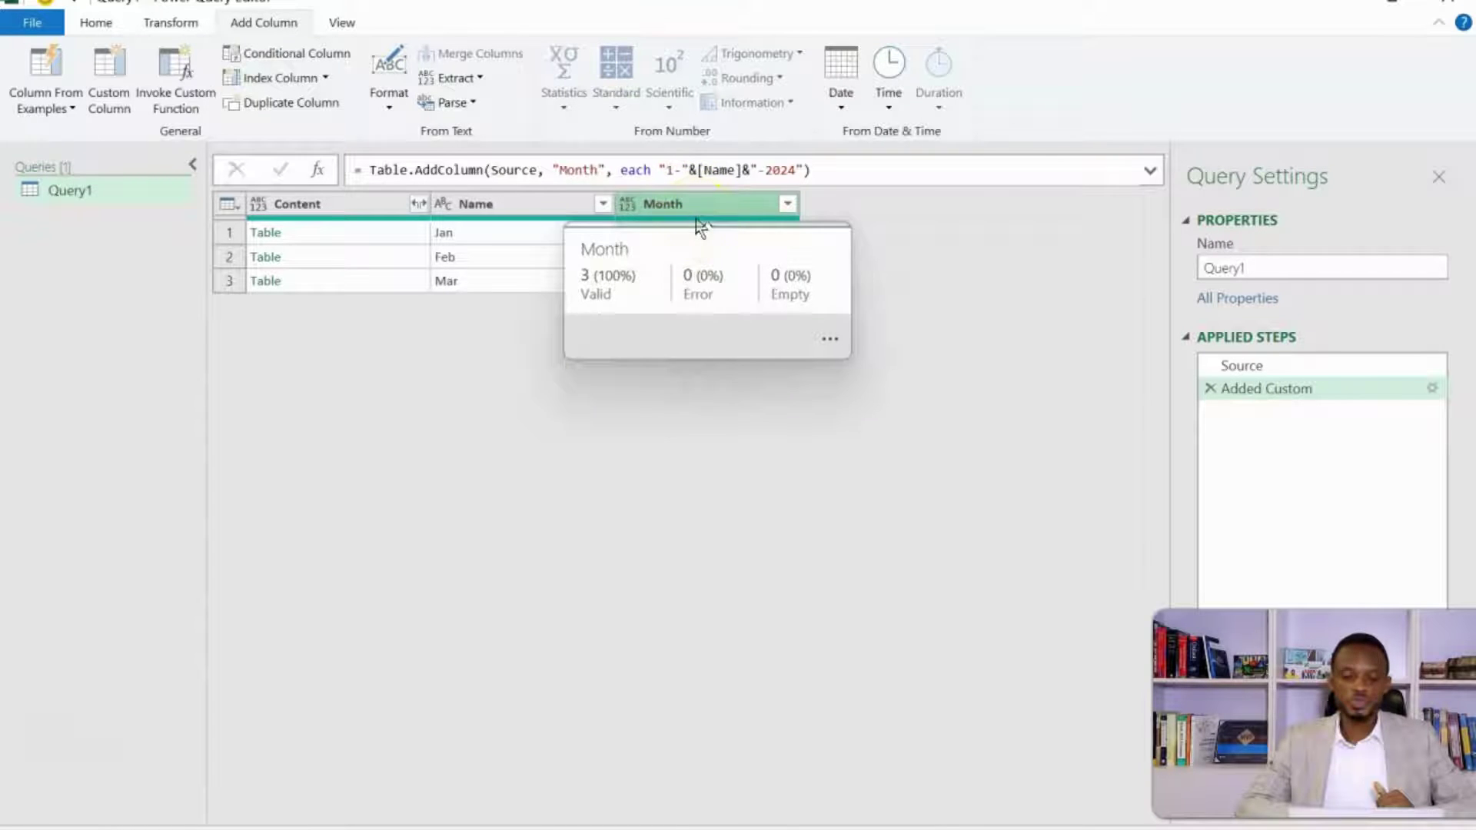
left_click(627, 204)
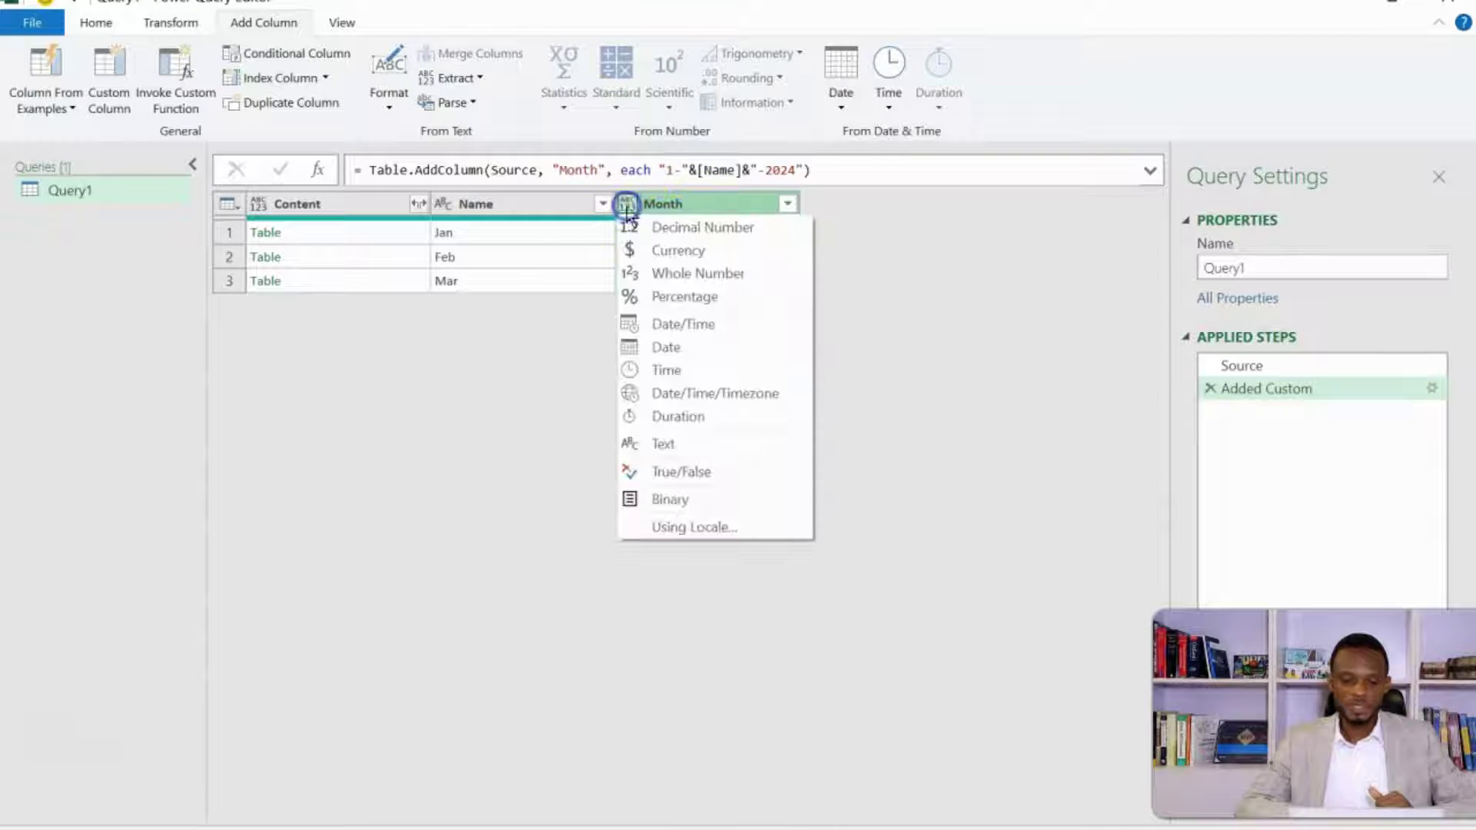
left_click(676, 347)
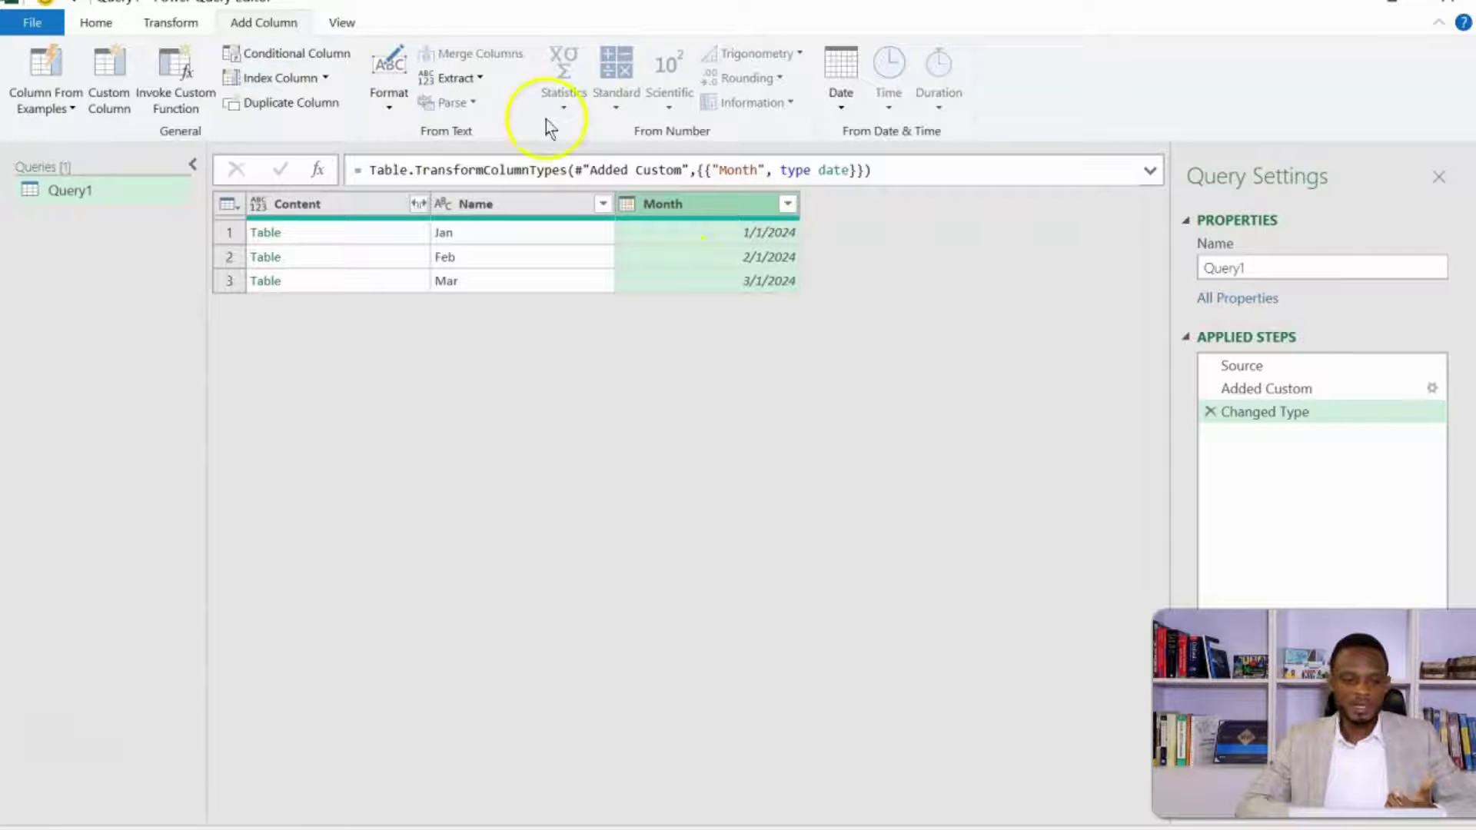
Extract the month number from the Month dates, giving 1, 2 and 3.
left_click(192, 24)
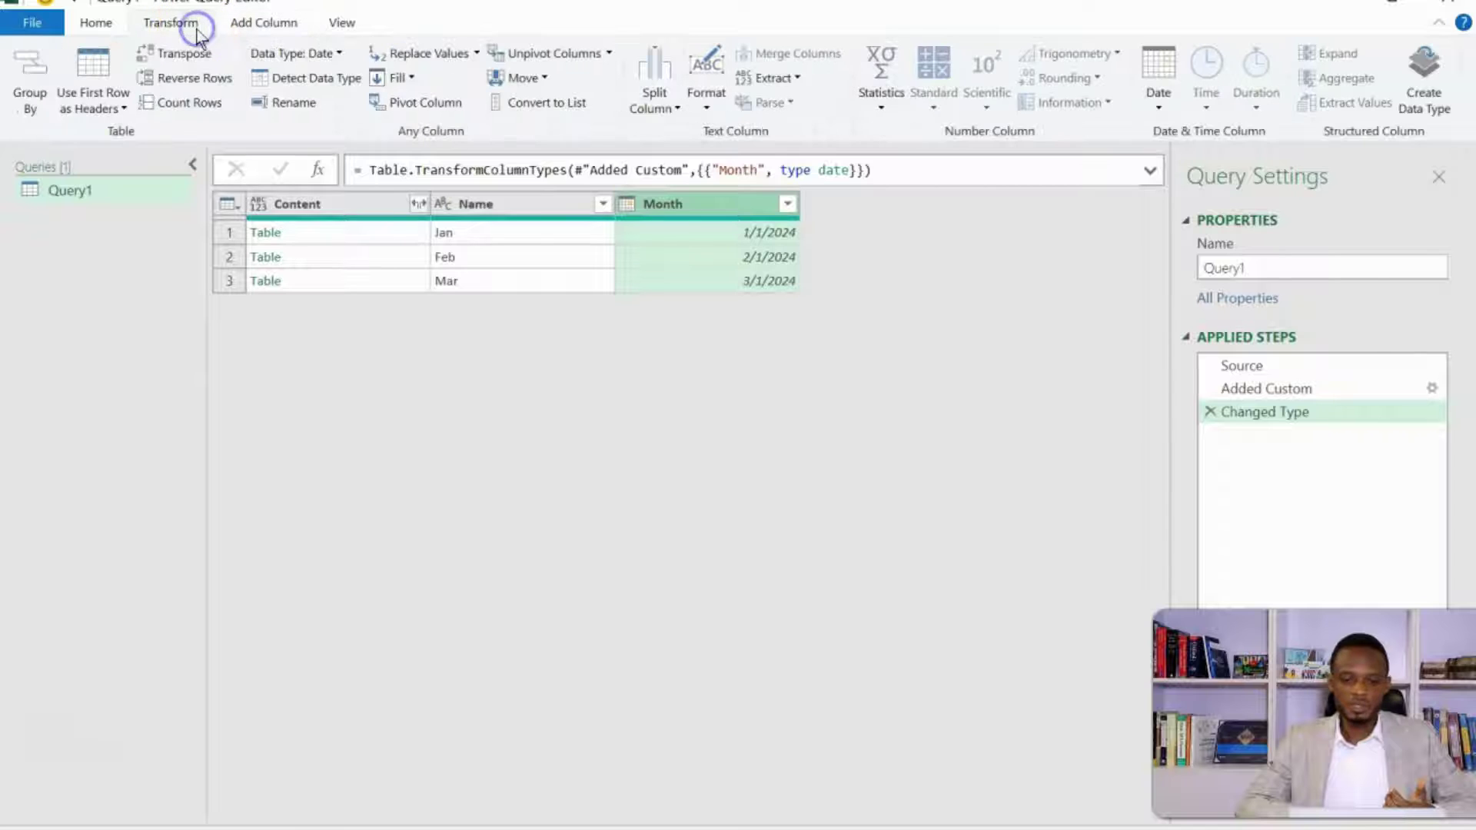
left_click(1154, 96)
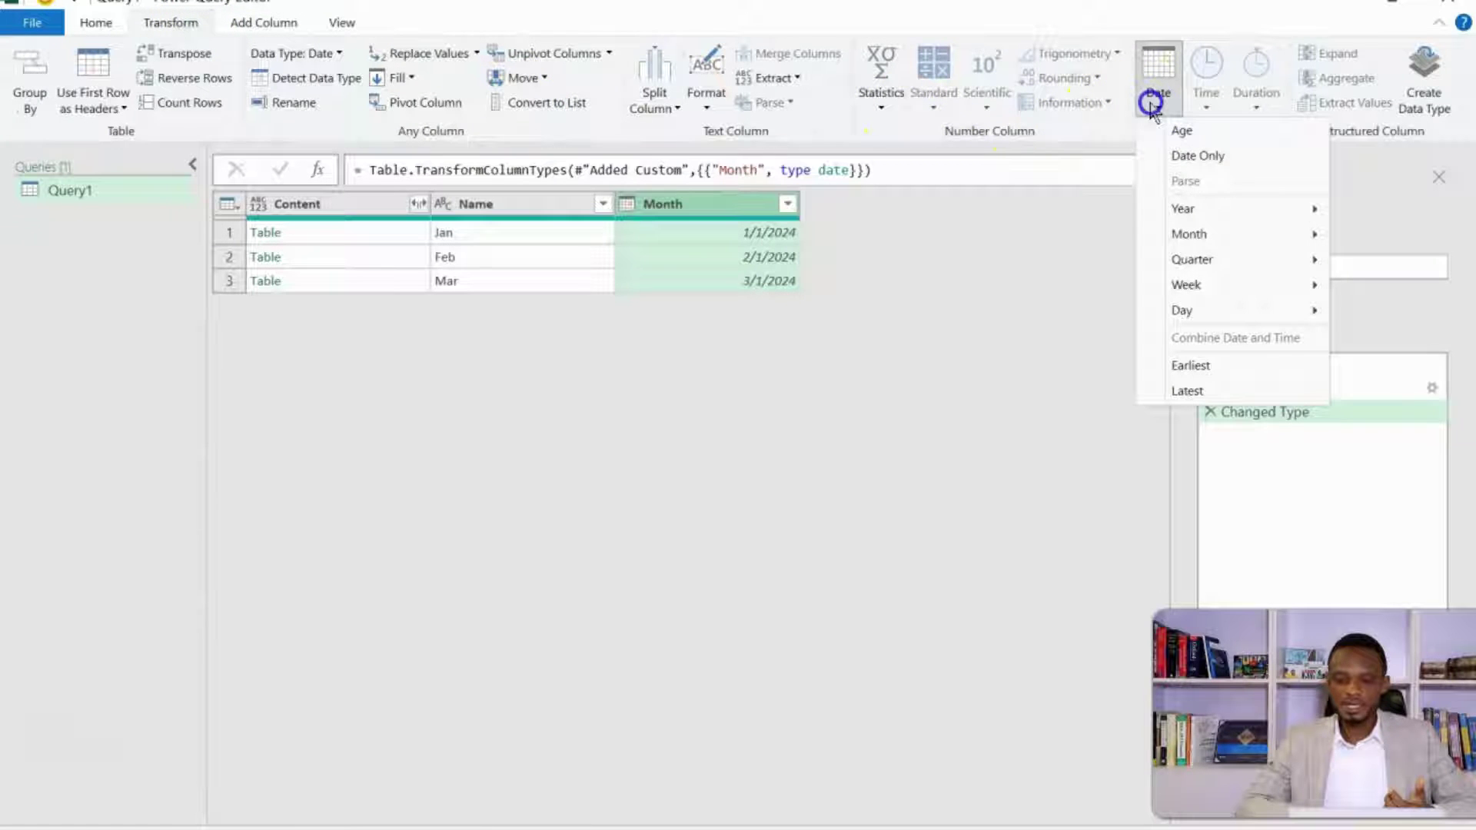
mouse_move(1199, 235)
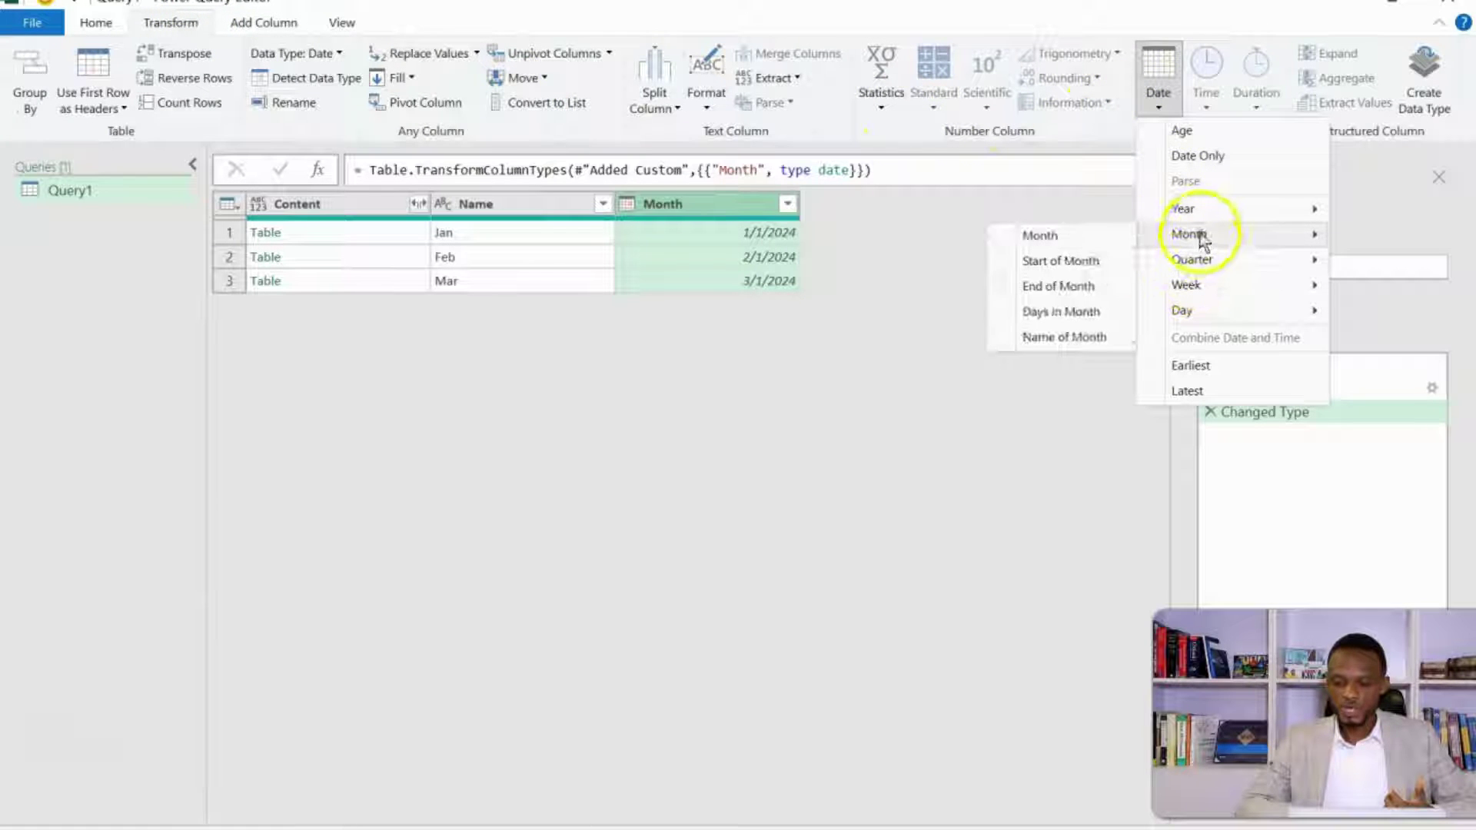
left_click(1095, 236)
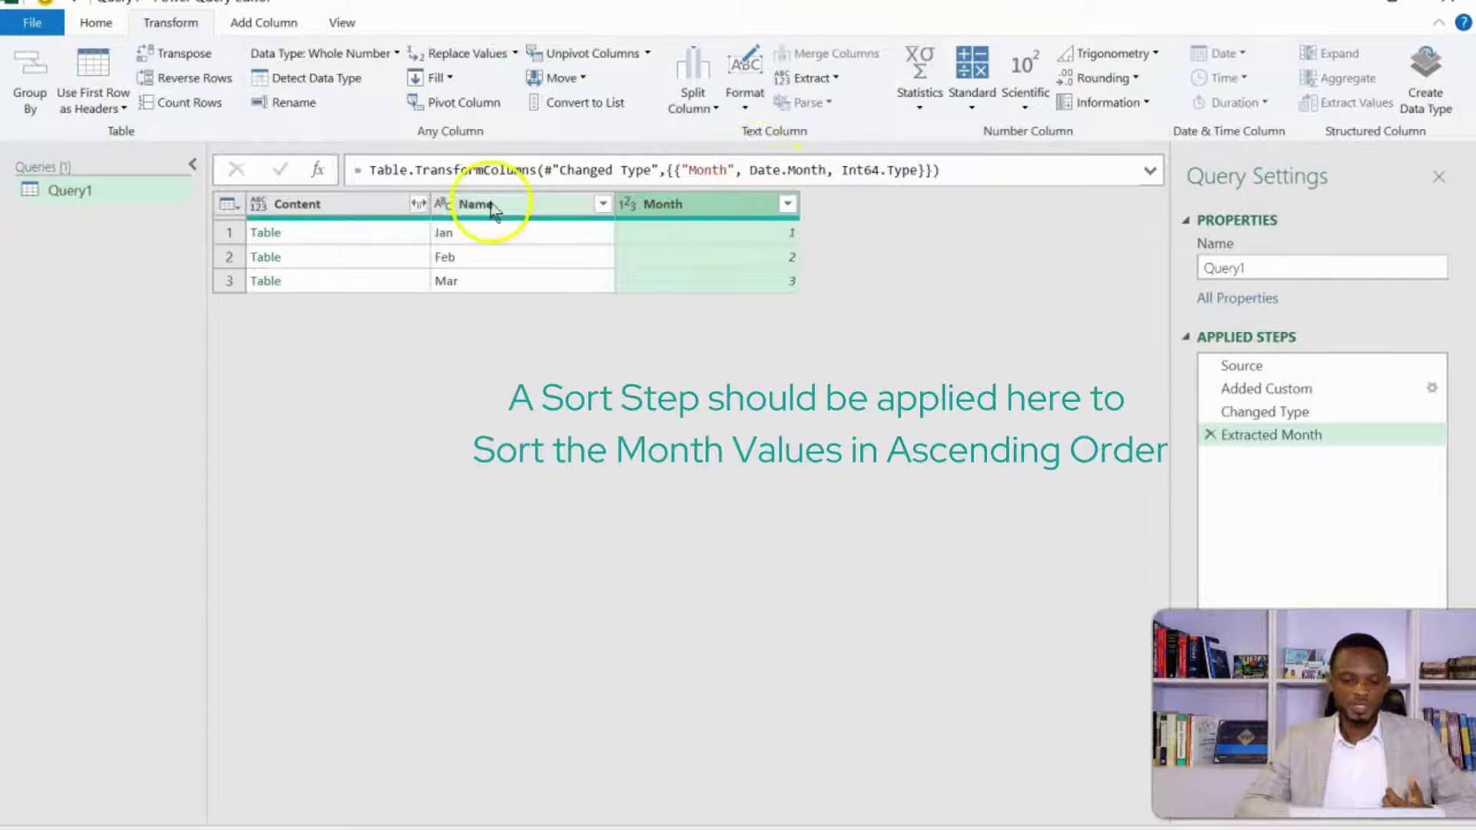
Expand the Content column without the original column name prefix.
left_click(394, 206)
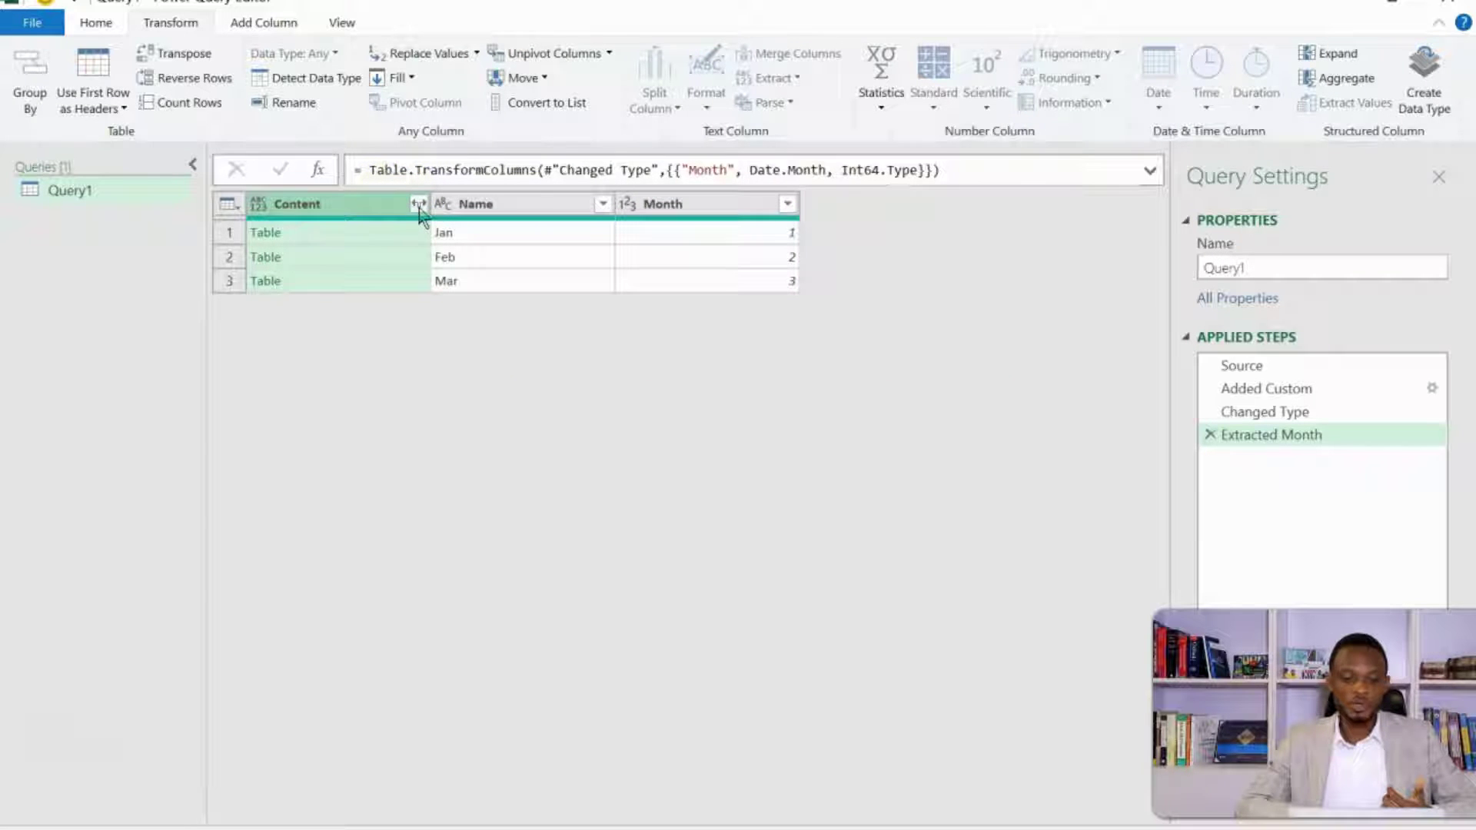
left_click(418, 204)
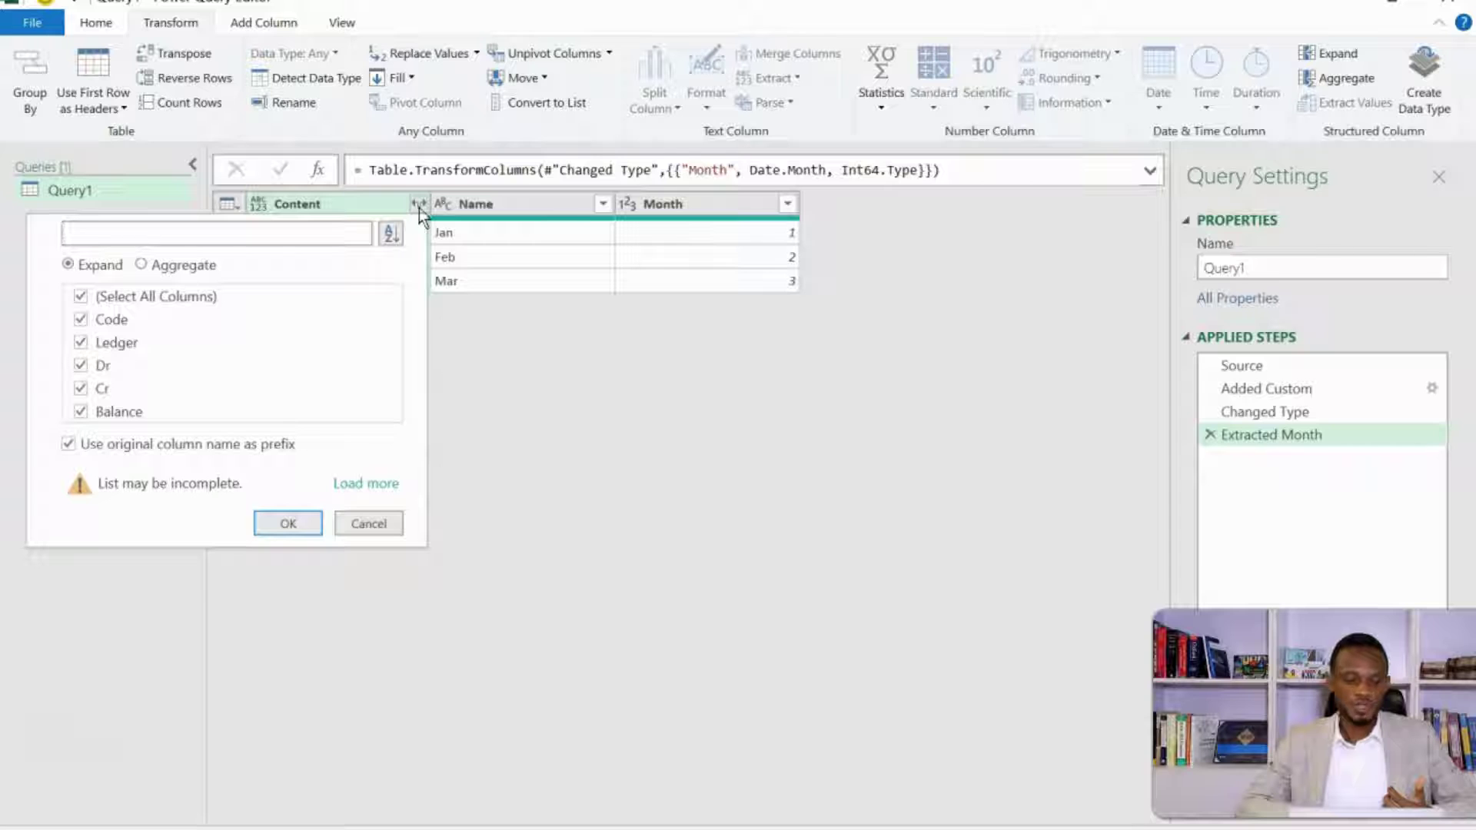
left_click(170, 450)
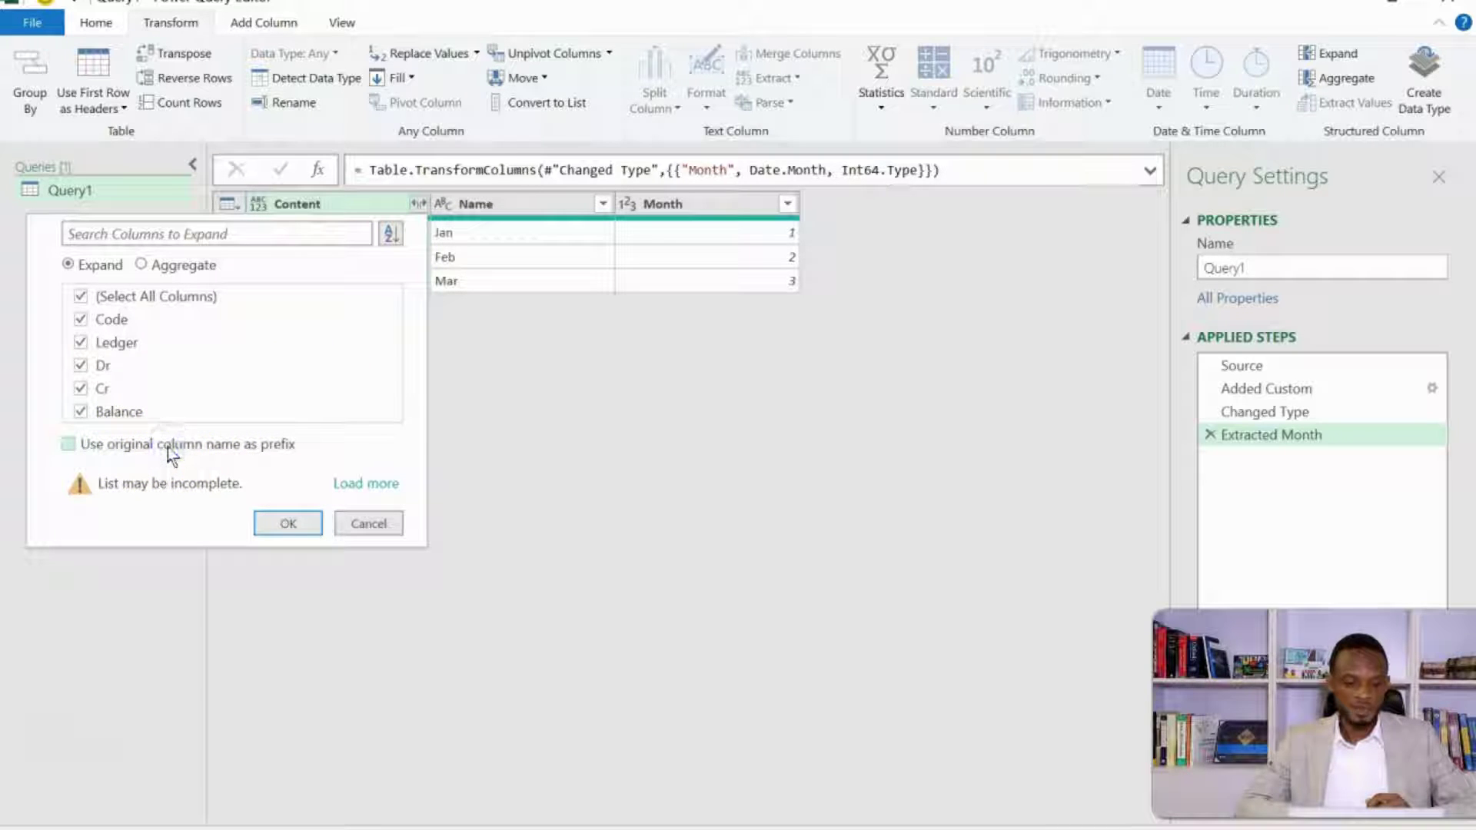
left_click(274, 526)
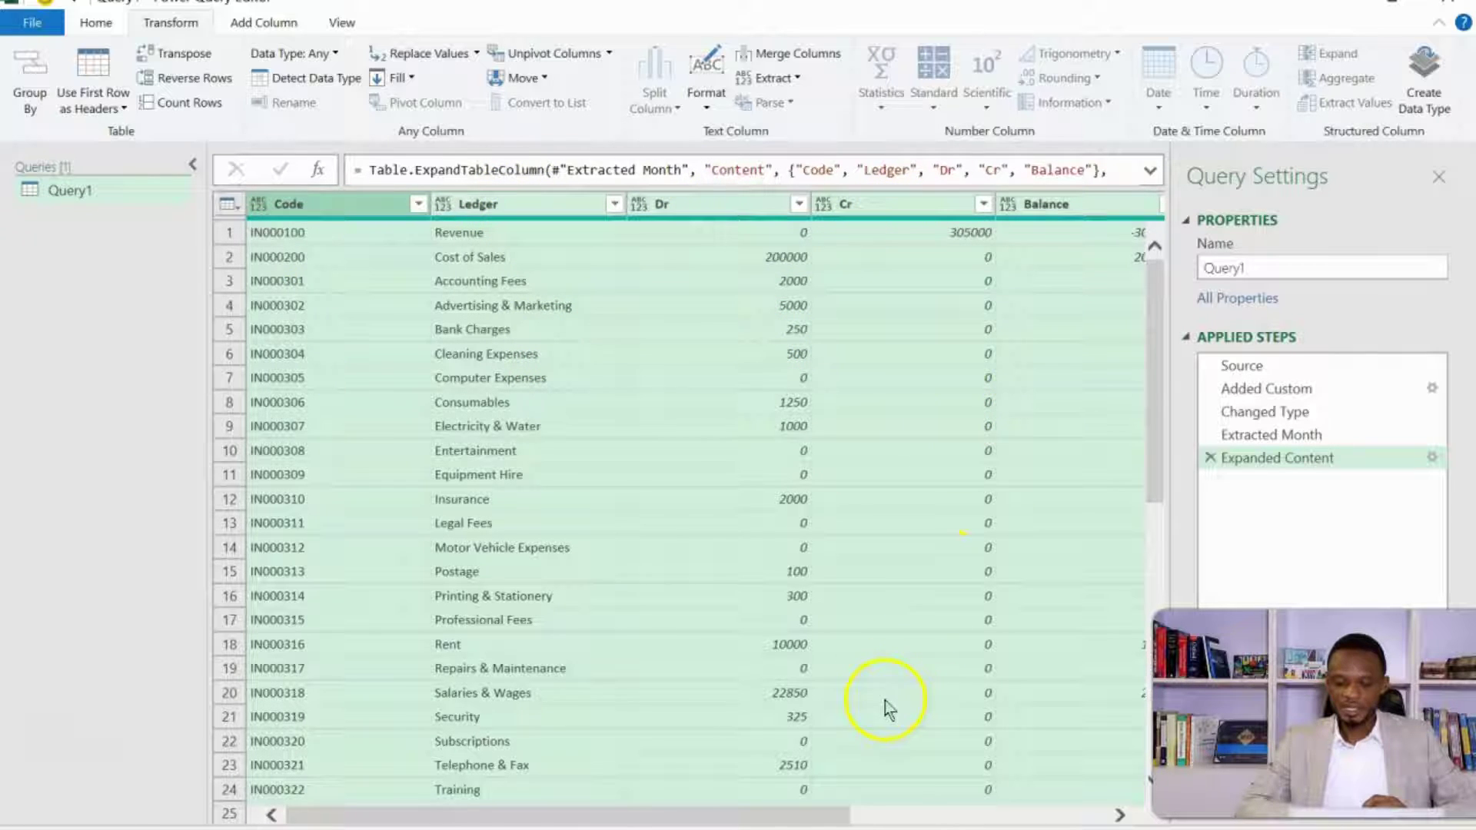
Inspect the expanded Balance, Name and Month columns.
left_click_drag(813, 821, 1127, 806)
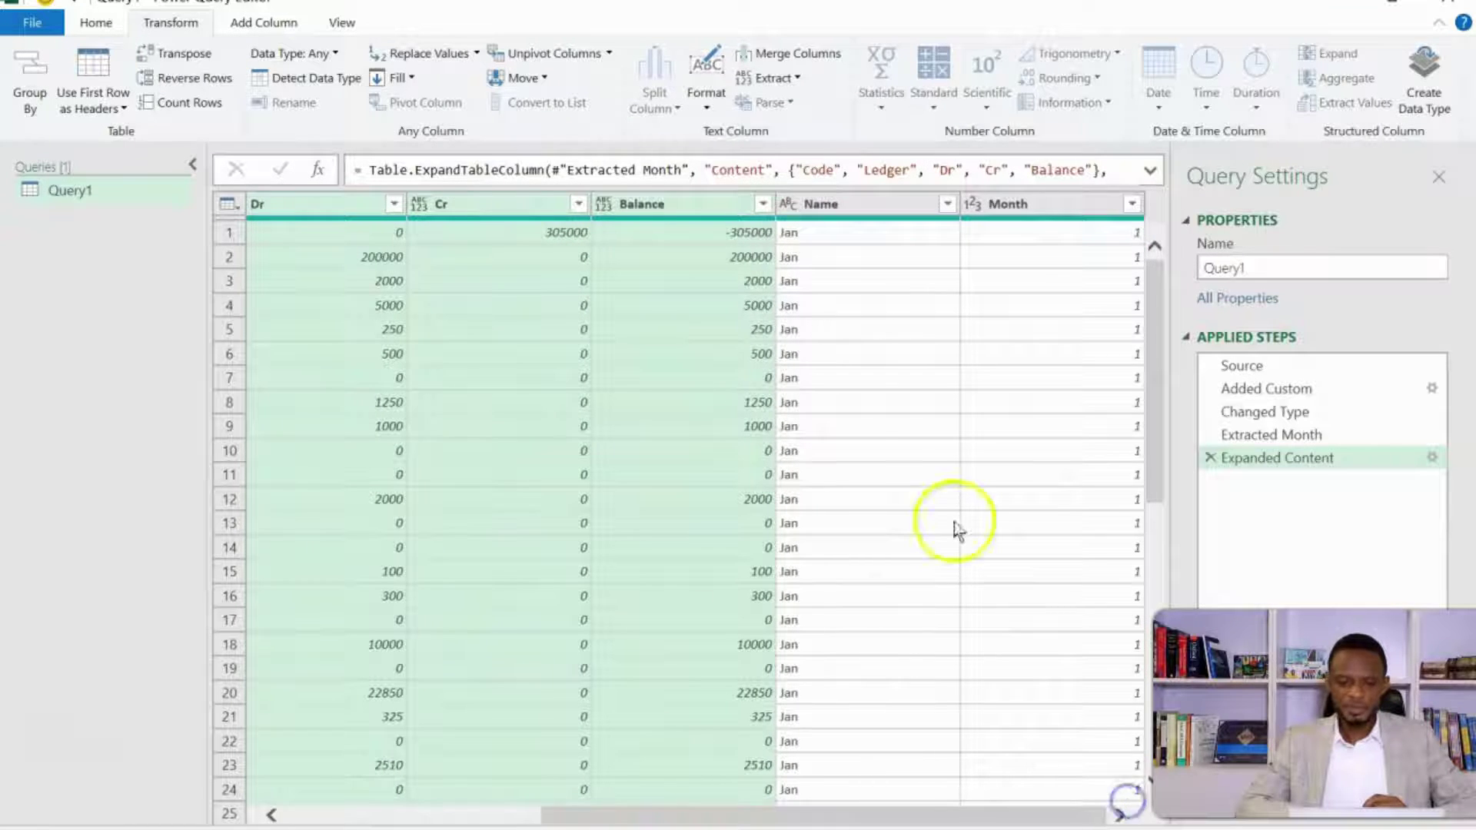
left_click(686, 206)
left_click(849, 204)
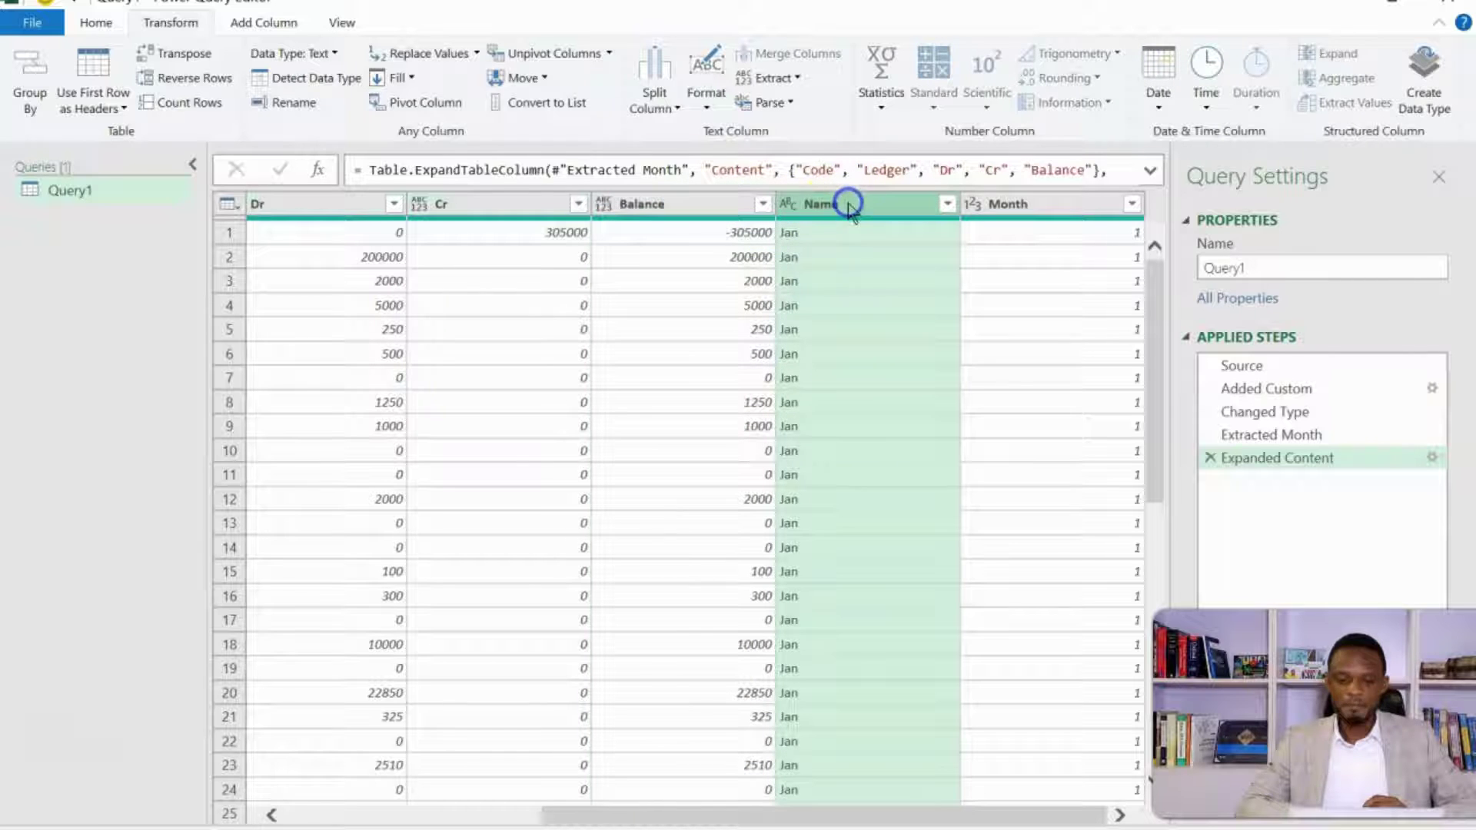
left_click(1013, 251)
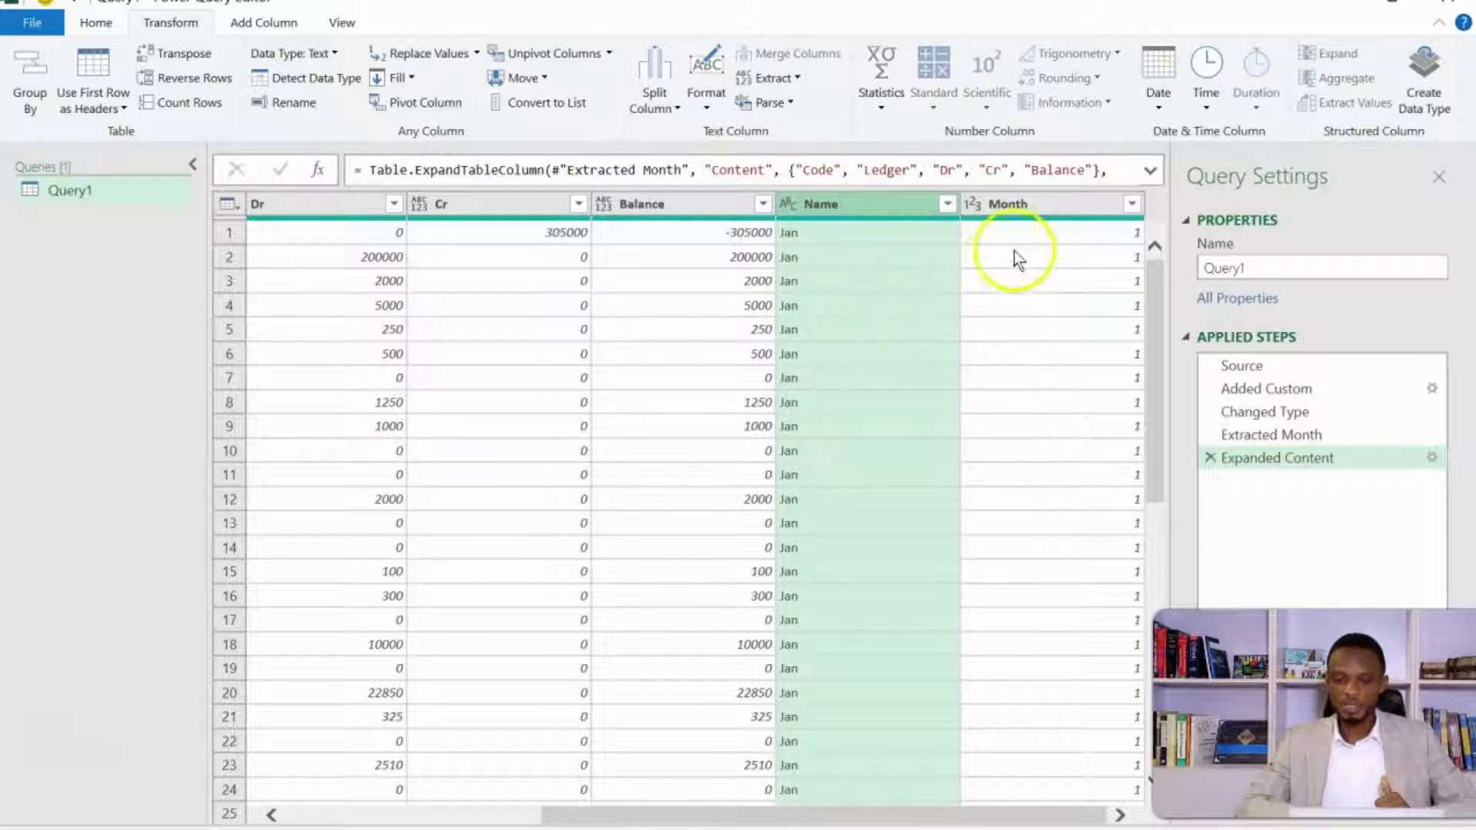
left_click(1051, 204)
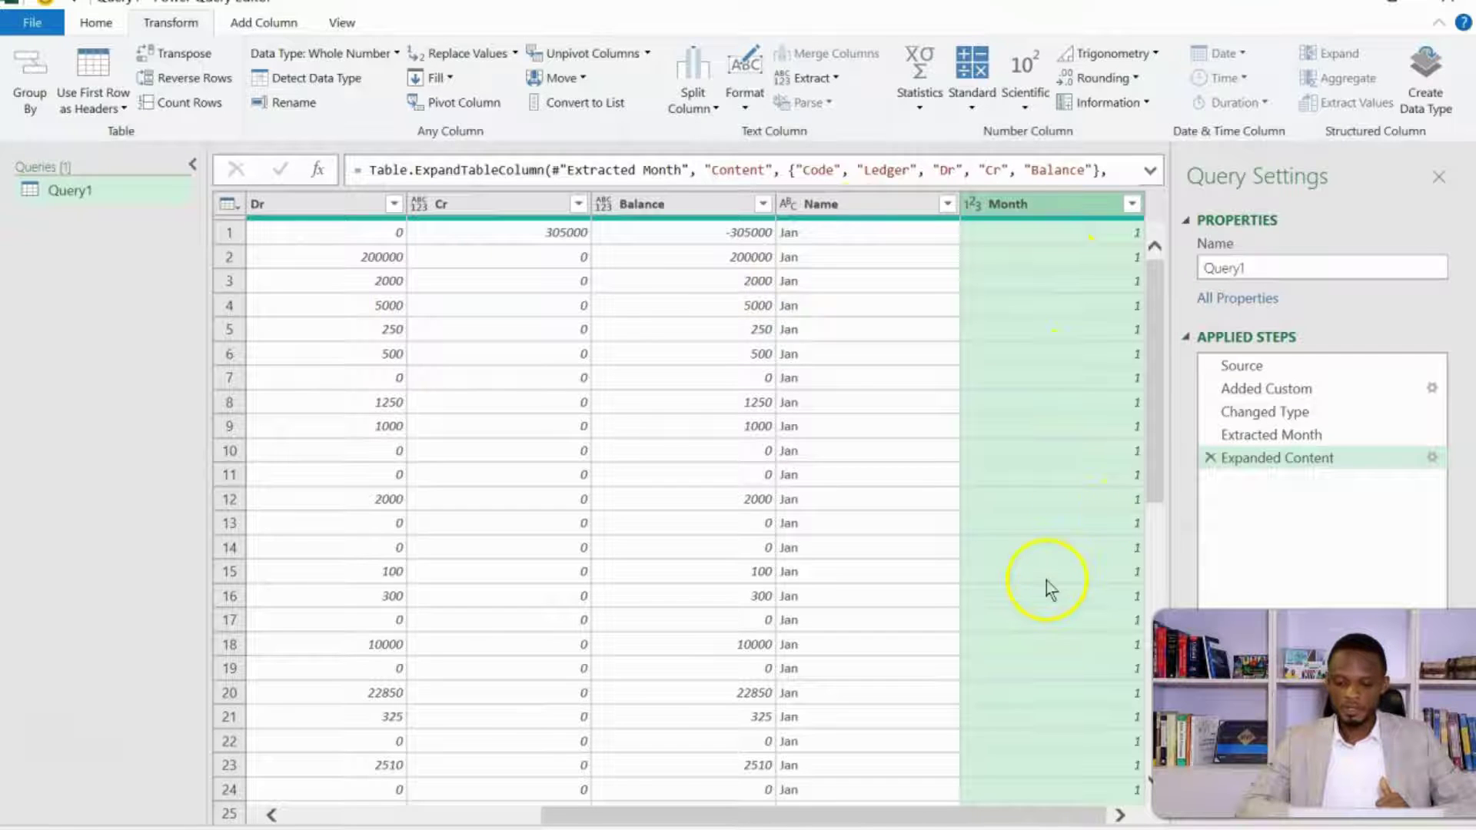
scroll(1045, 579, "down", 4)
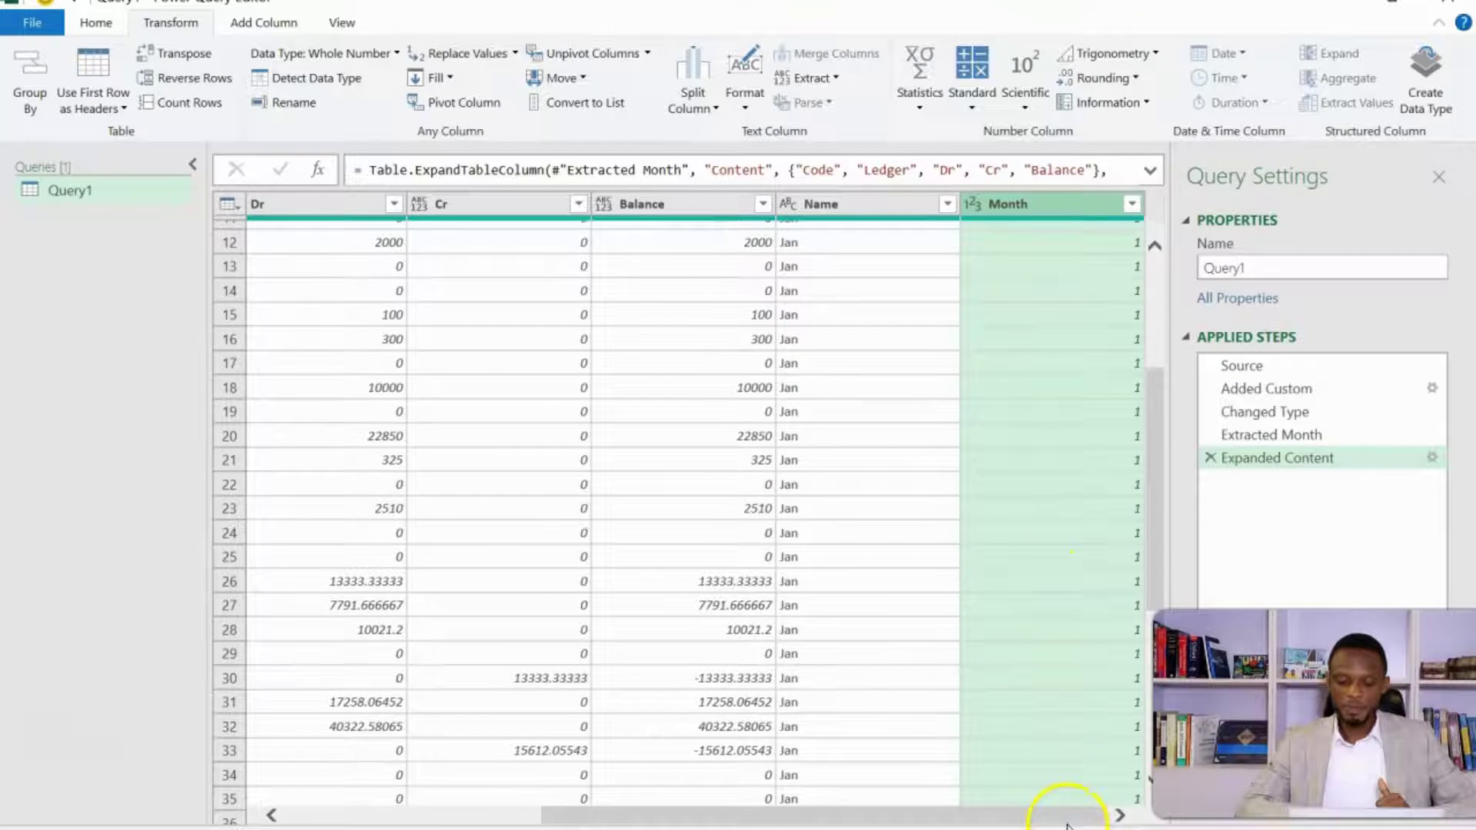
left_click_drag(1069, 825, 807, 817)
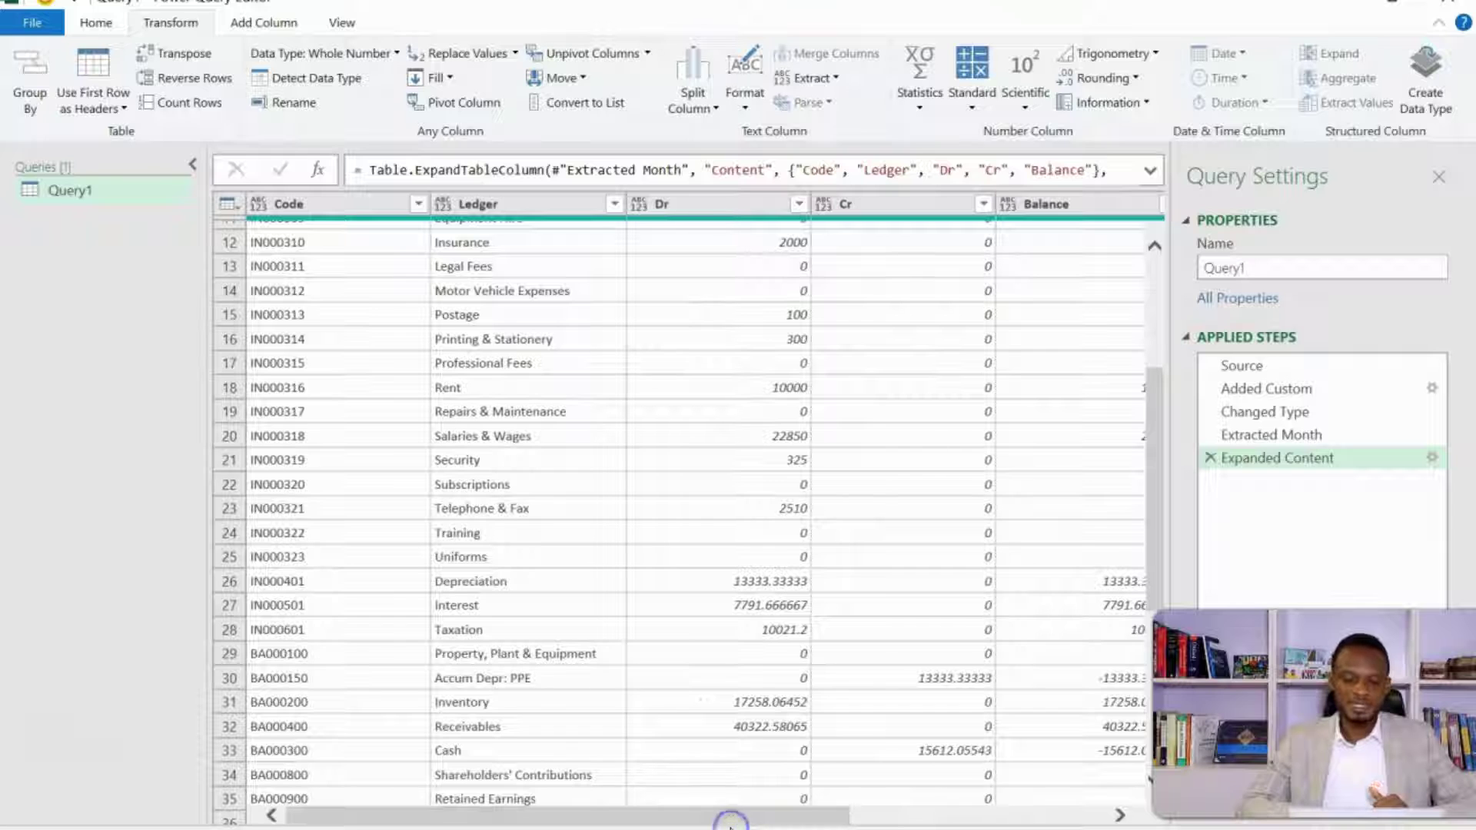
Select the Ledger, Balance and Name columns and remove all other columns.
left_click(523, 206)
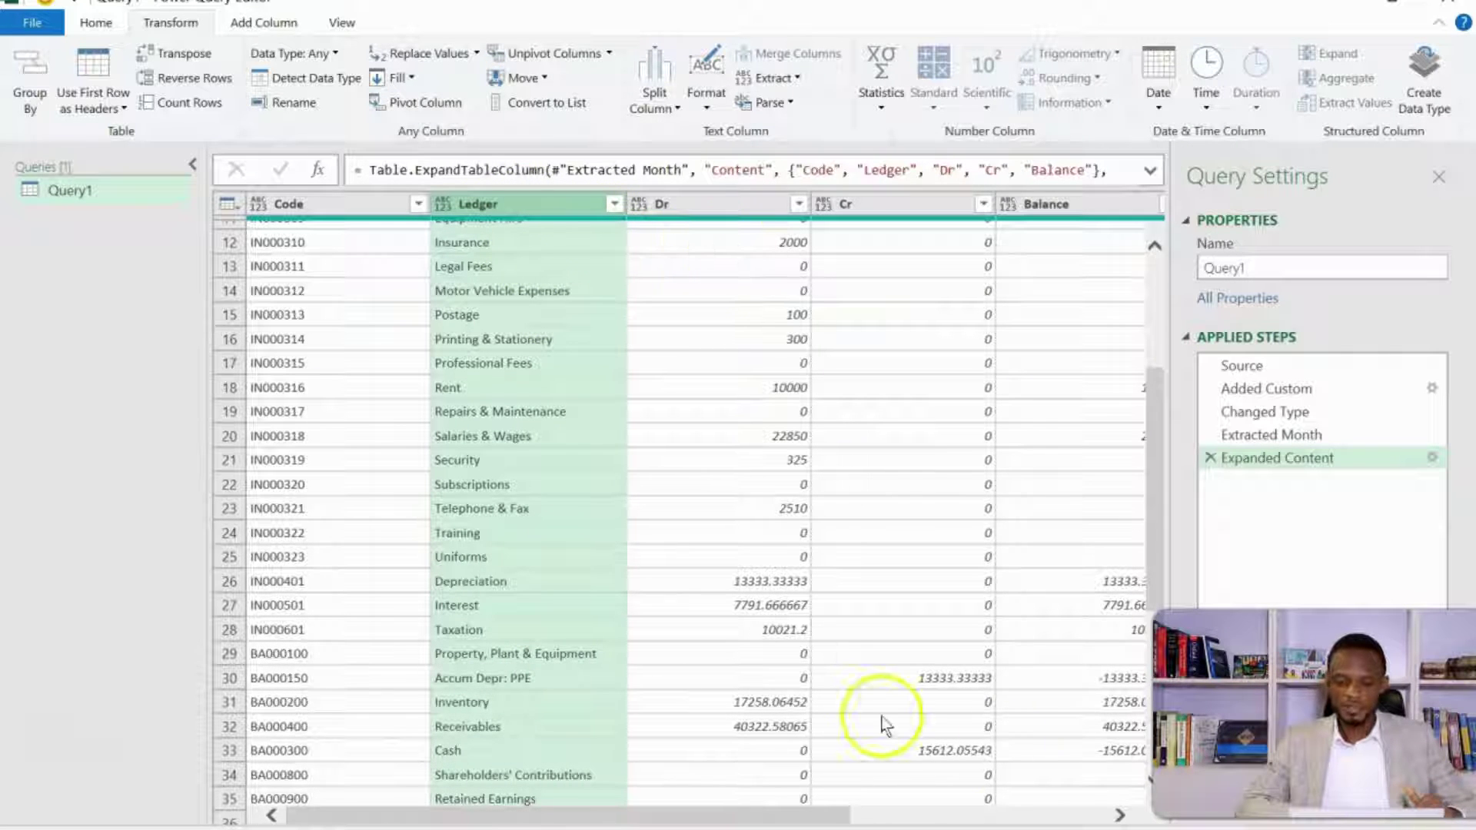
left_click(1118, 815)
left_click(1119, 815)
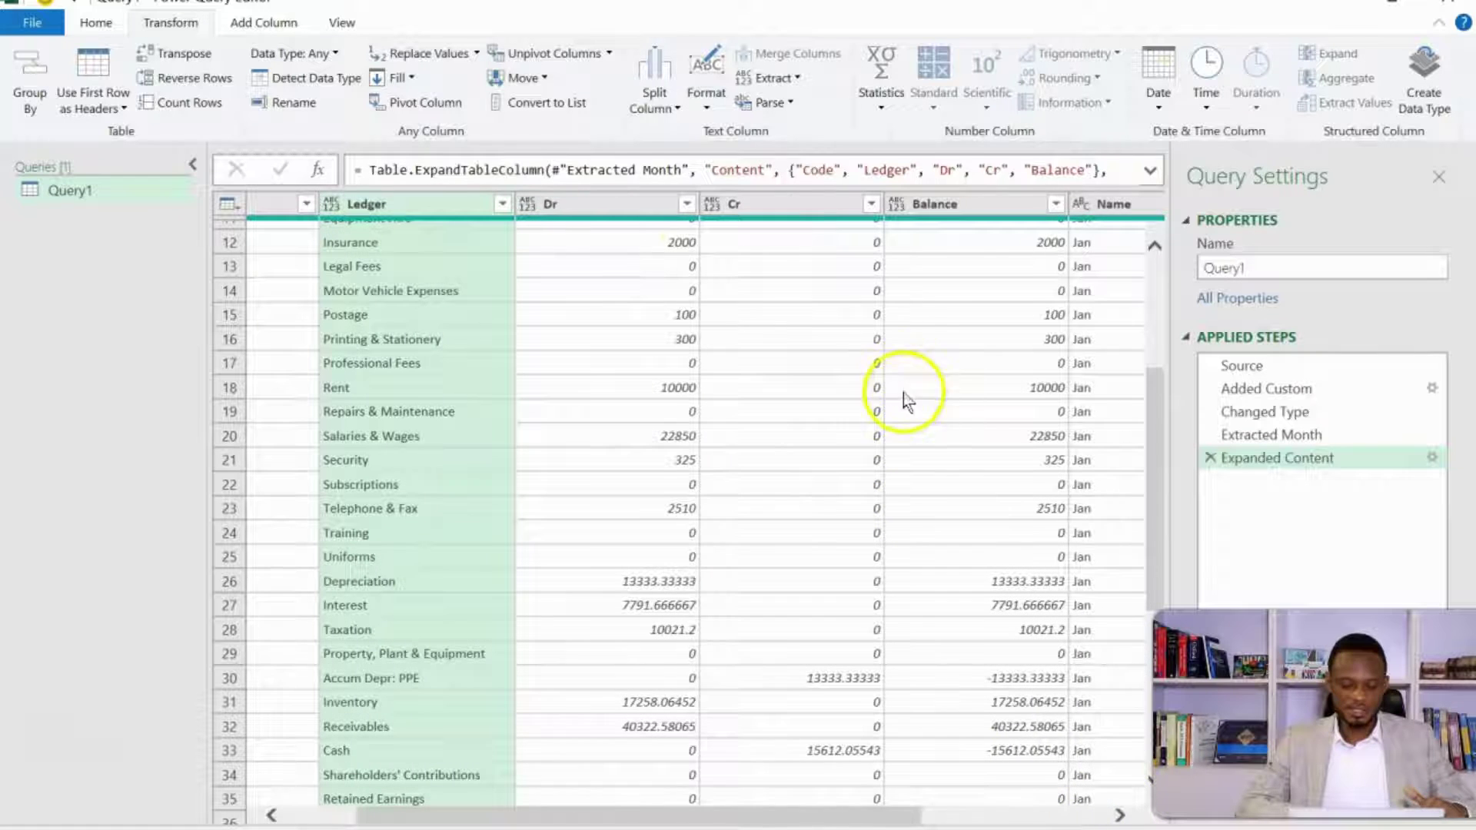
left_click(940, 206, "ctrl")
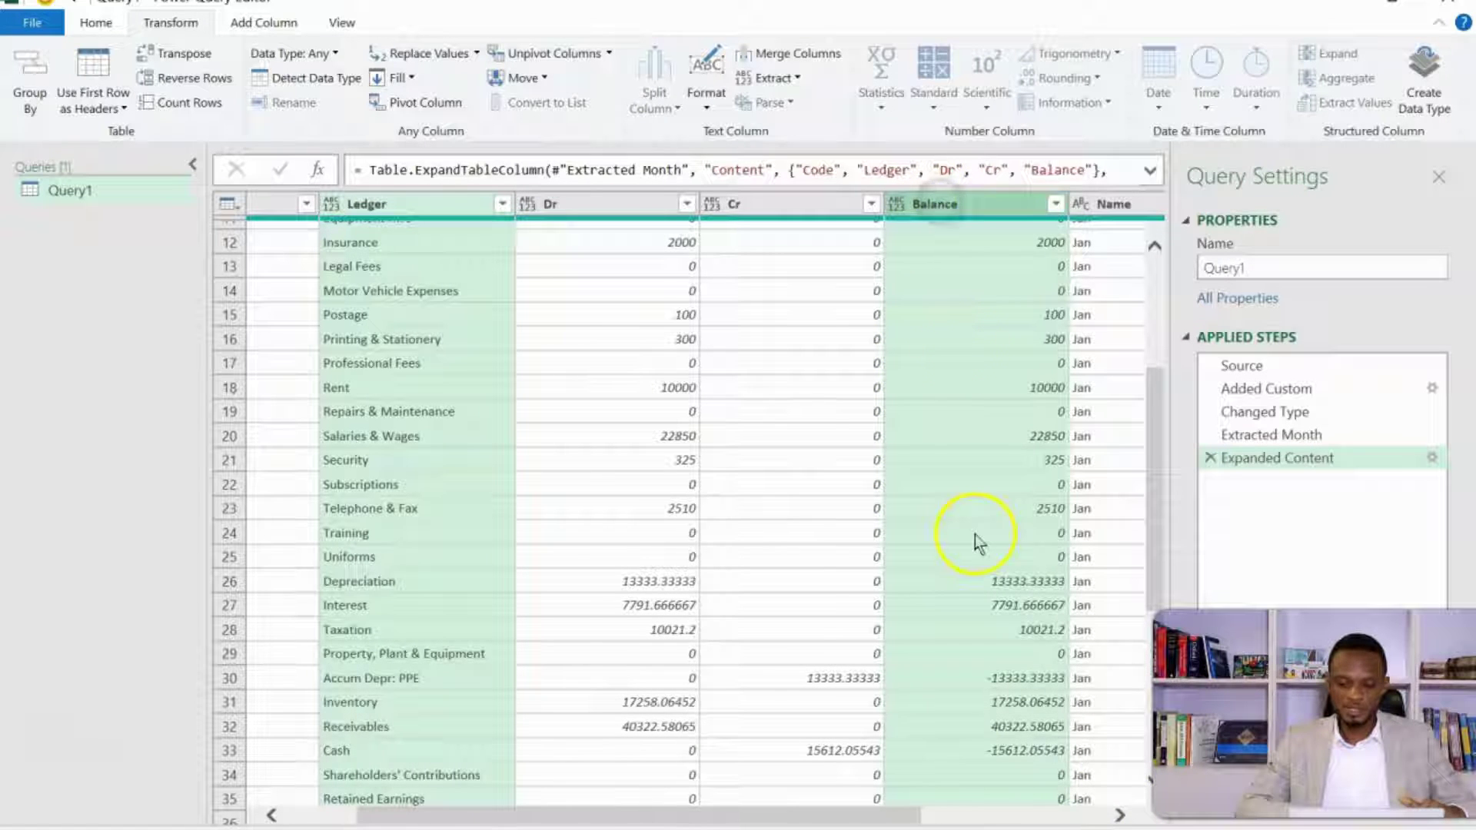
left_click(1120, 814)
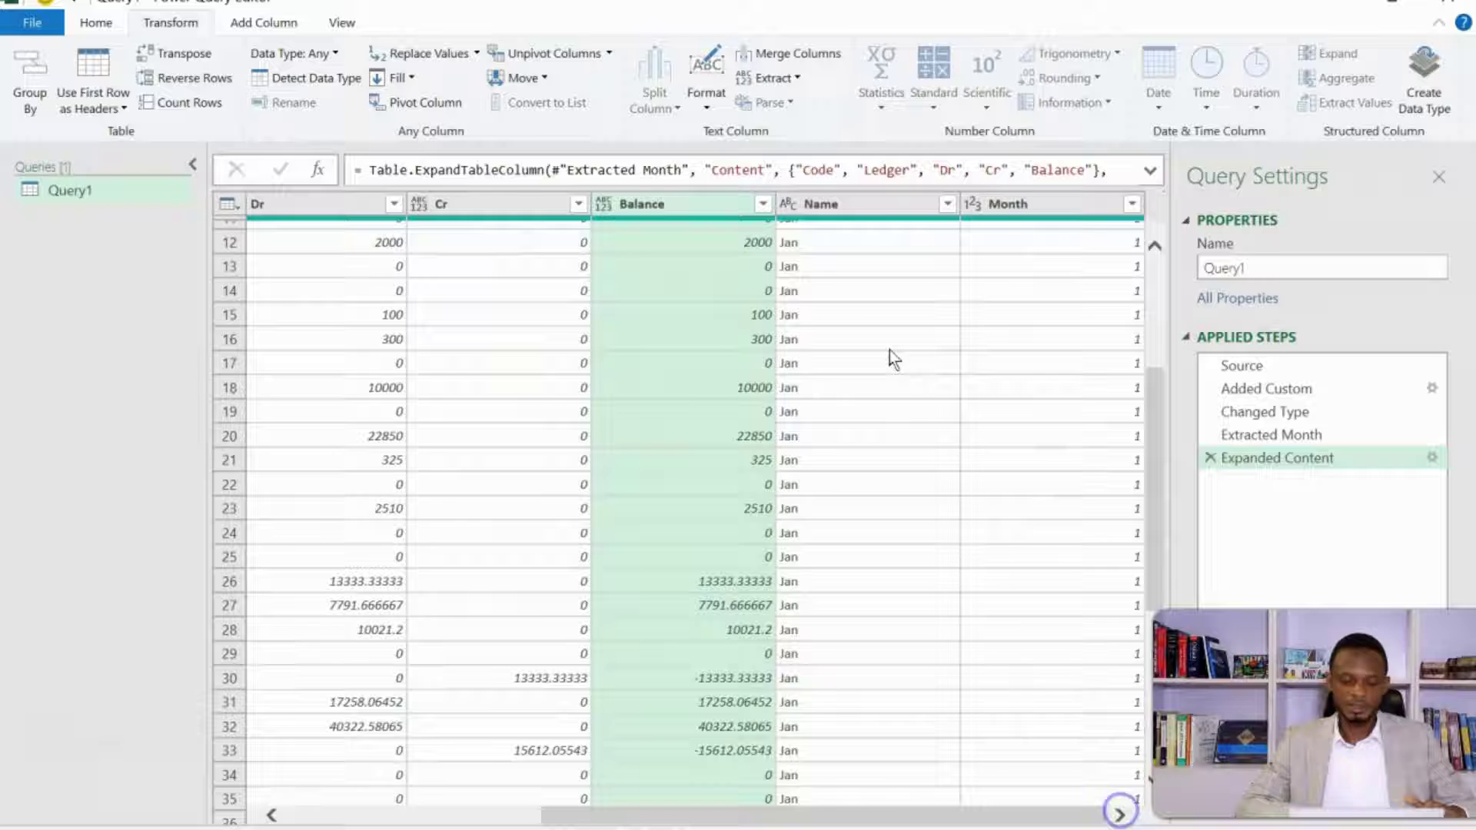
left_click(862, 206, "ctrl")
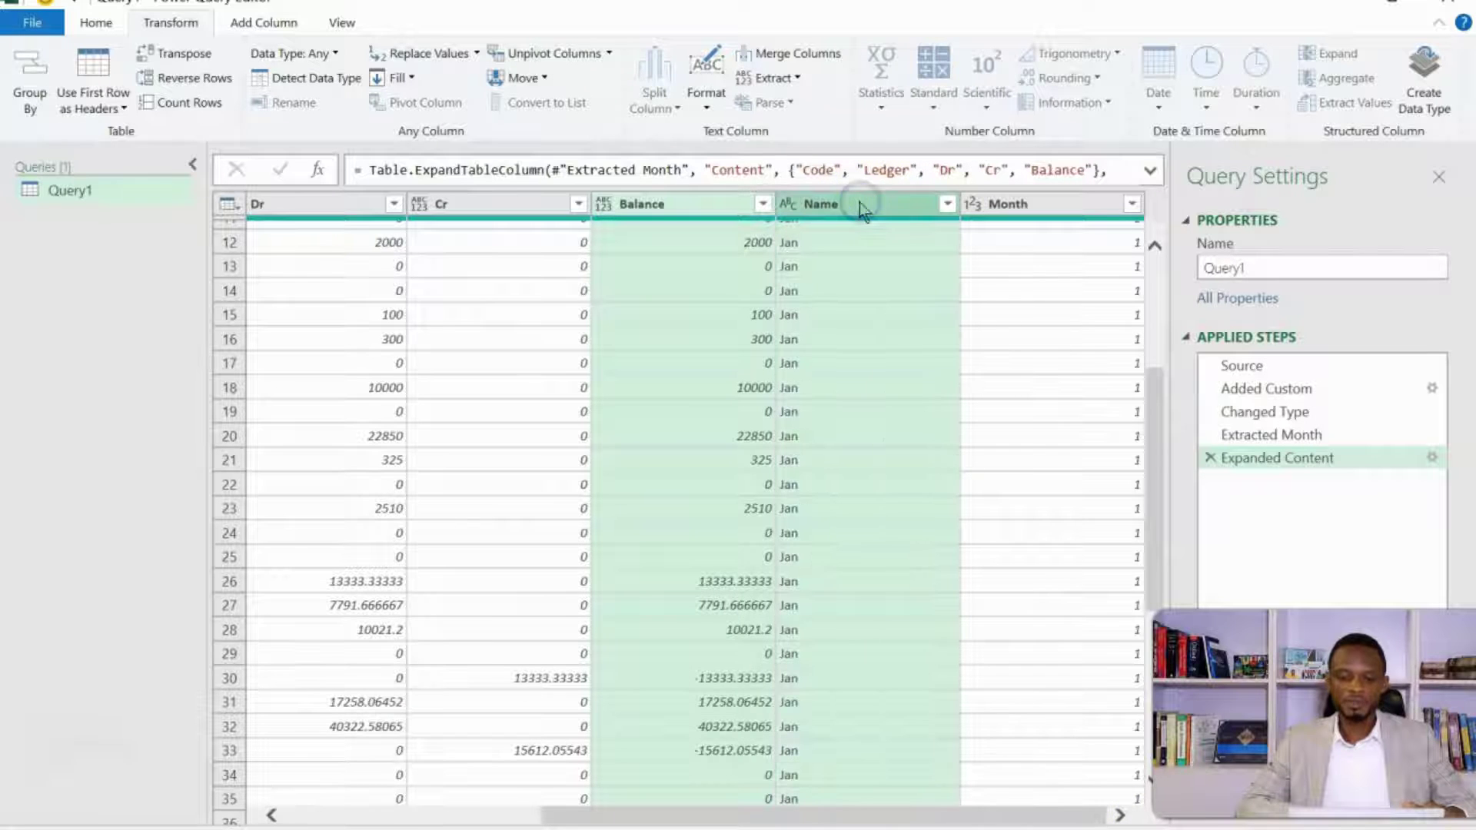
left_click_drag(715, 820, 505, 815)
key("ctrl")
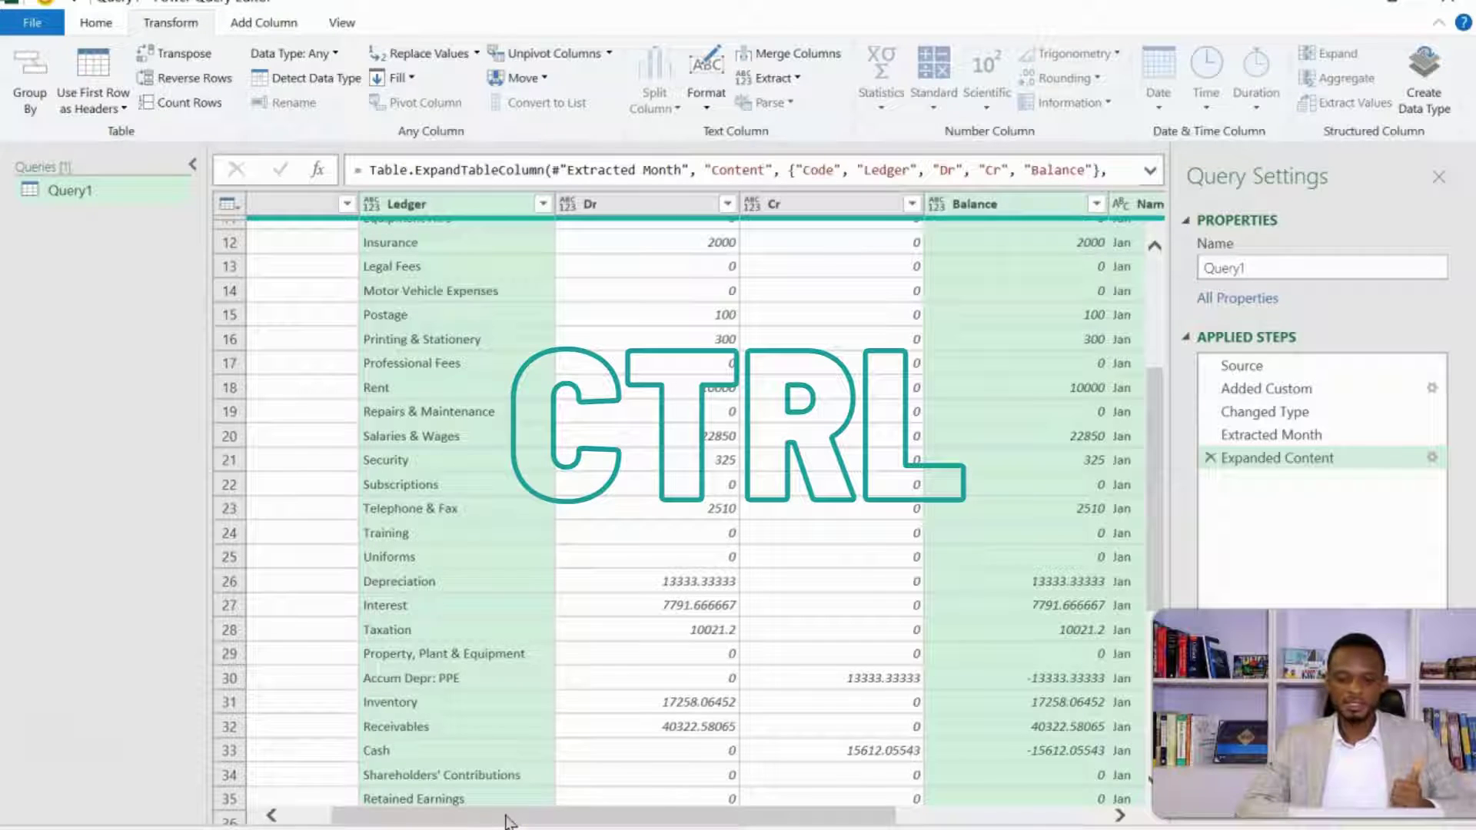
right_click(446, 206)
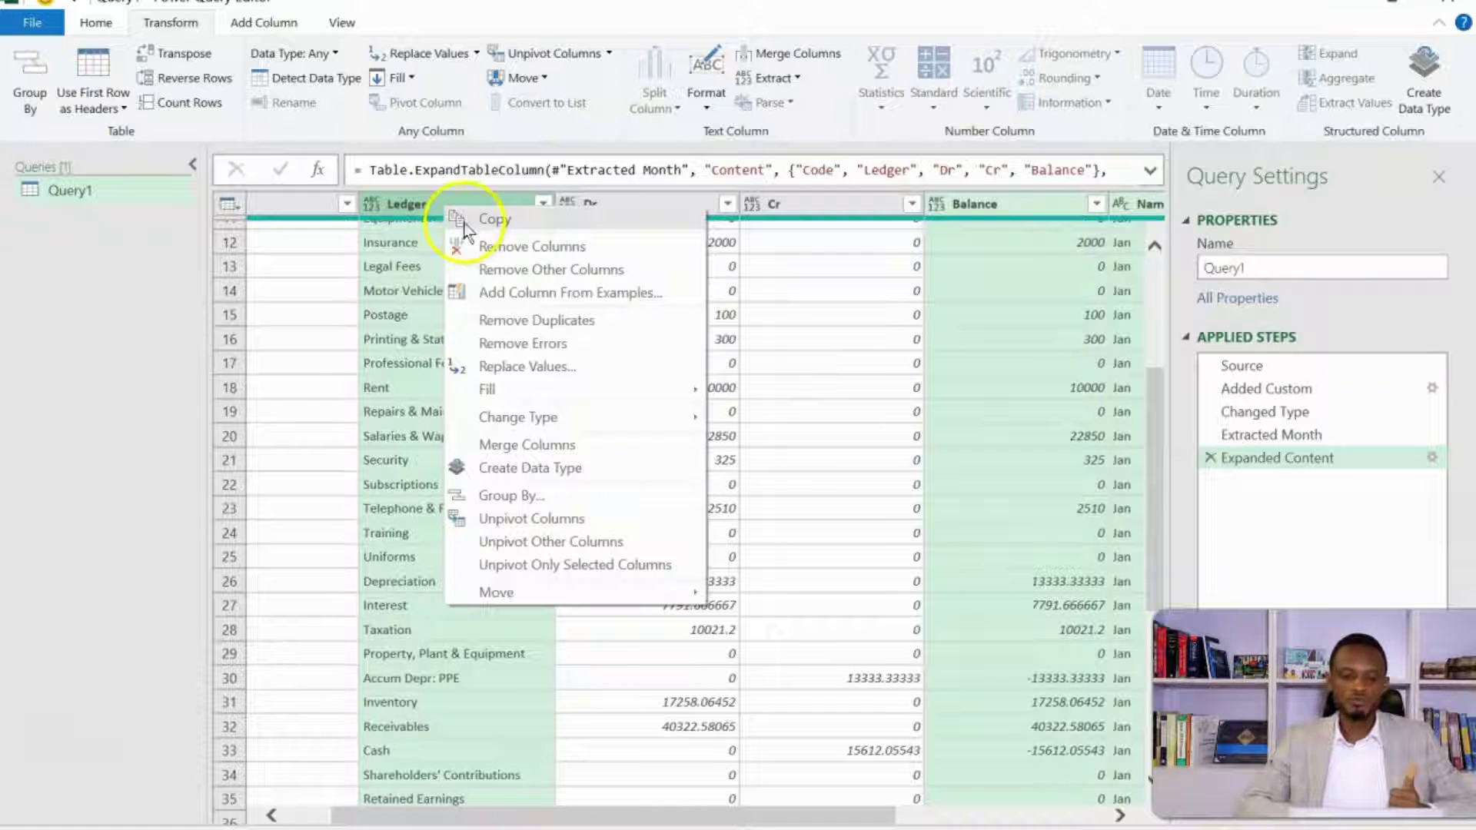
left_click(509, 271)
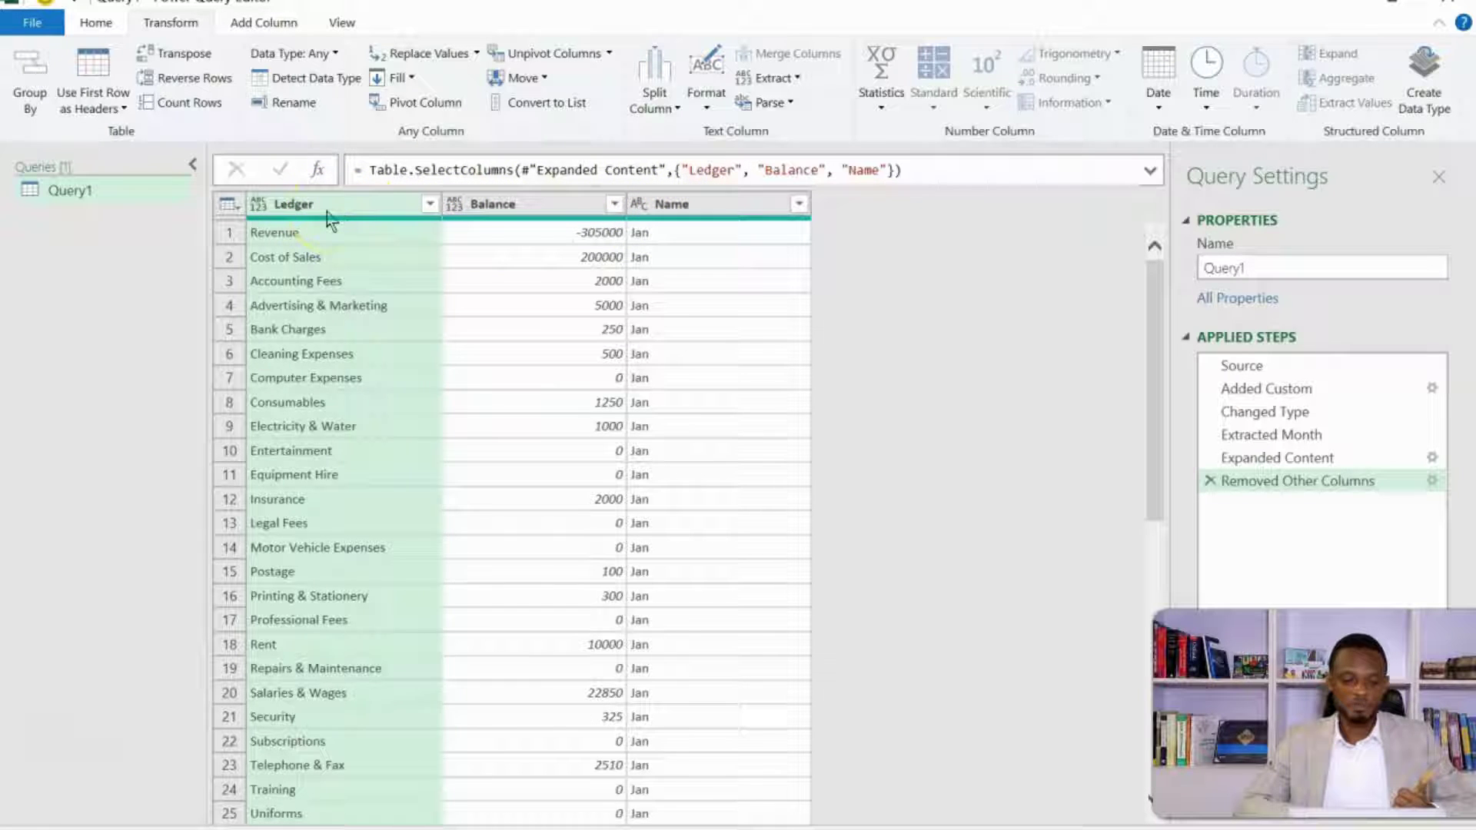
Detect data types for all columns, making Ledger text and Balance a decimal number.
key("ctrl+a")
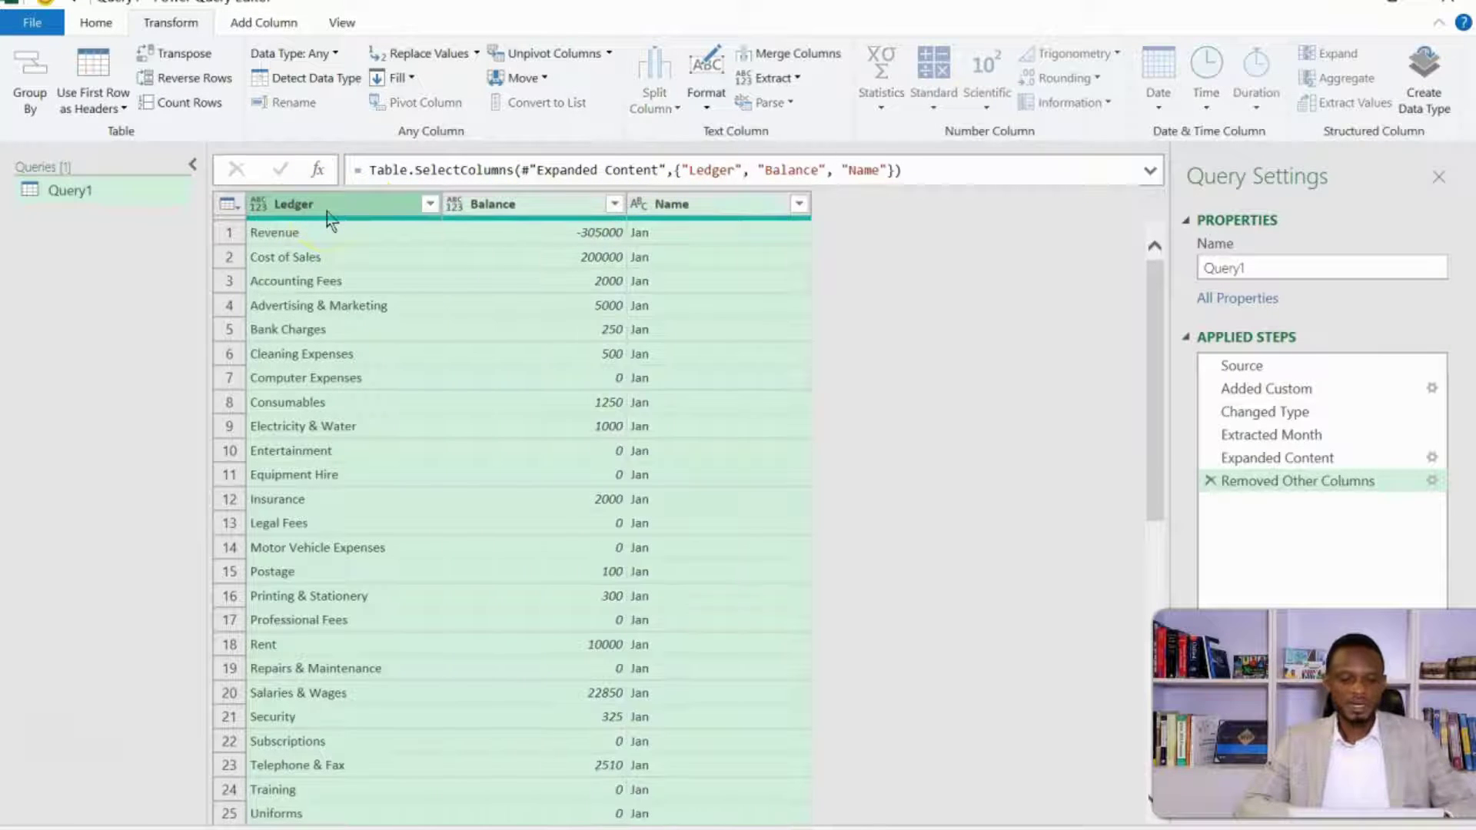
left_click(295, 83)
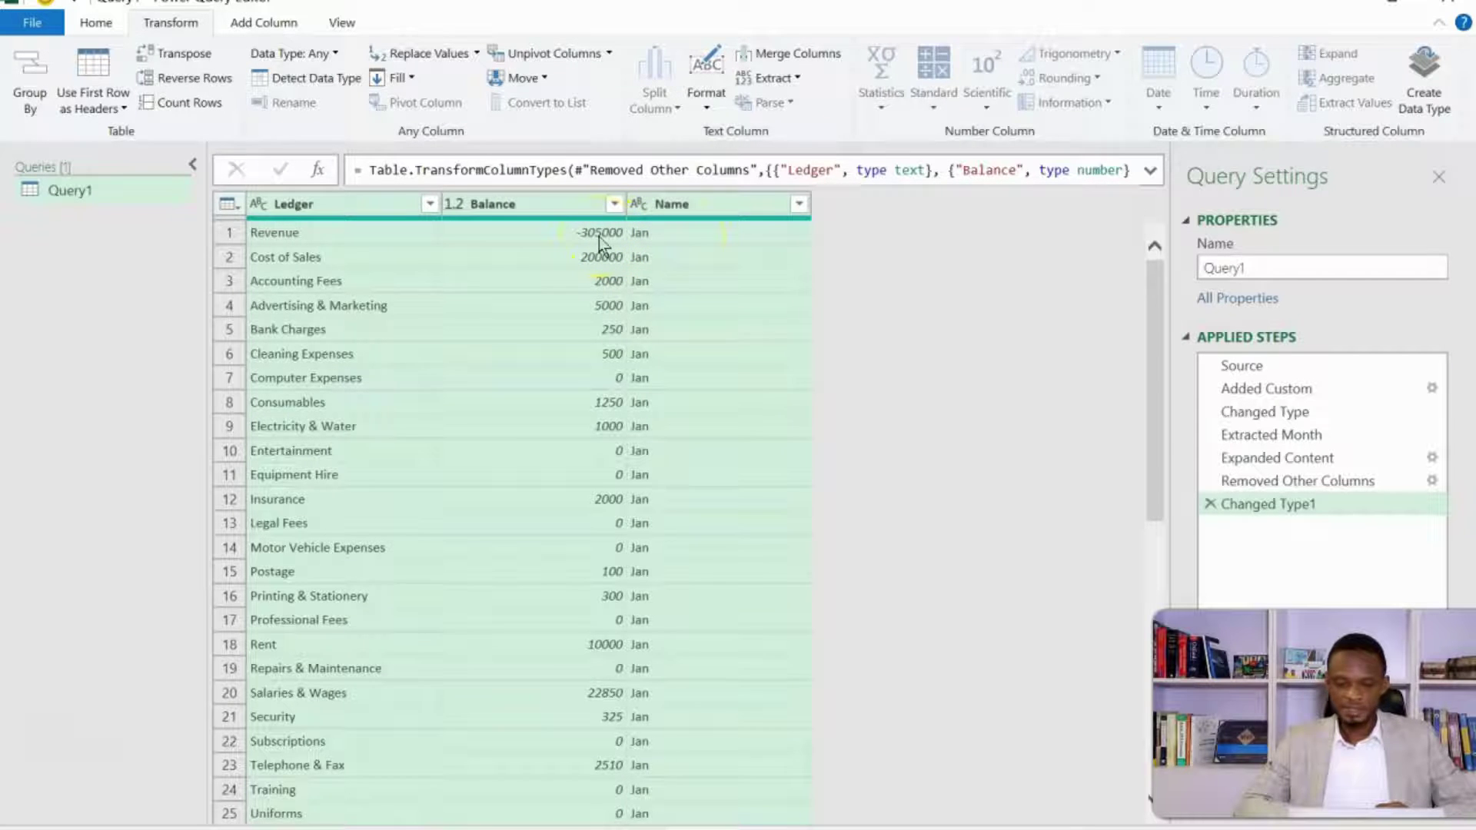
left_click(540, 260)
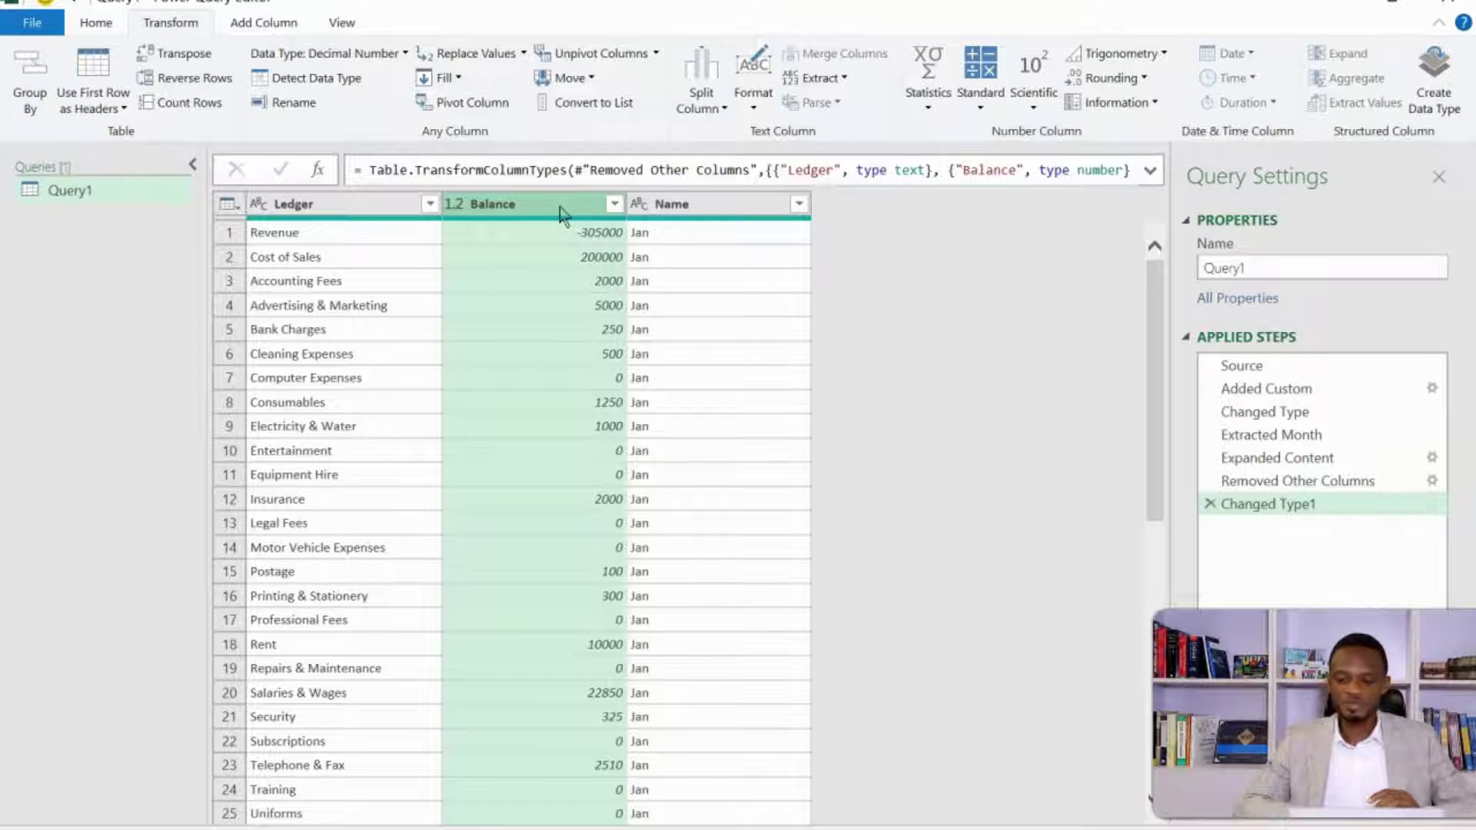
left_click(589, 425)
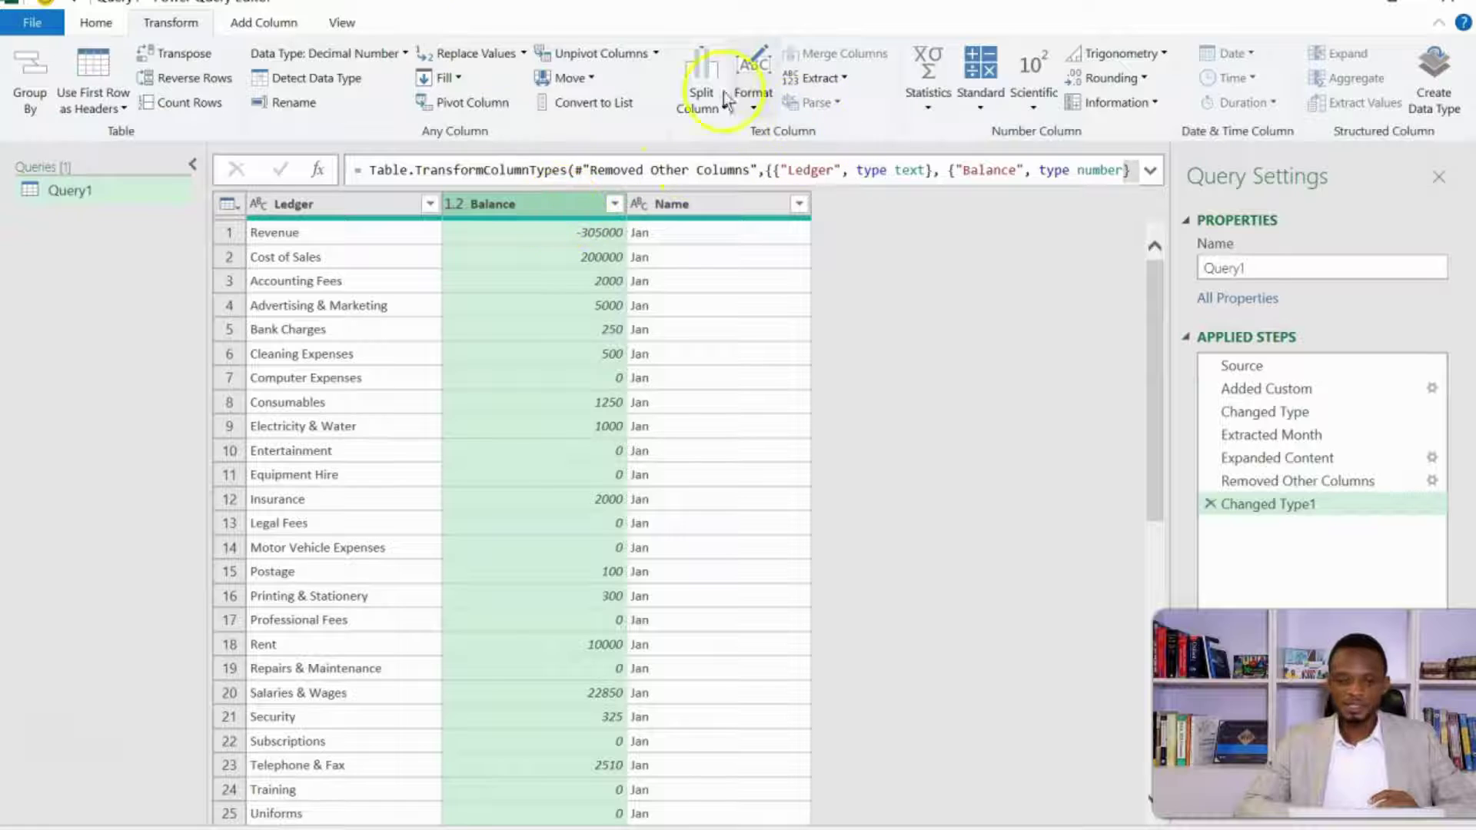
Apply Absolute Value to Balance (Revenue becomes 305000) and rename Query1 to Combined.
left_click(1031, 100)
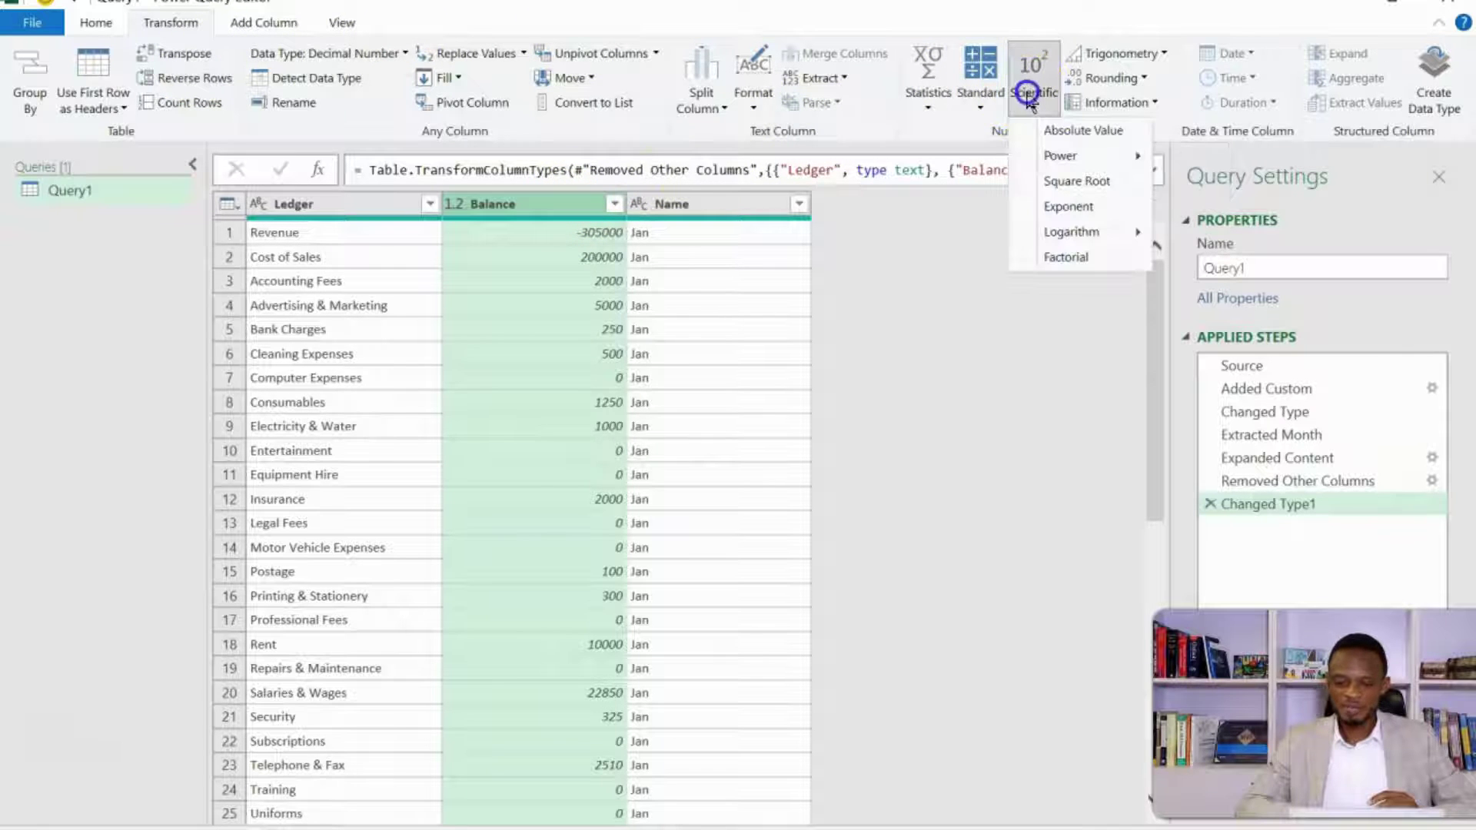
left_click(1048, 132)
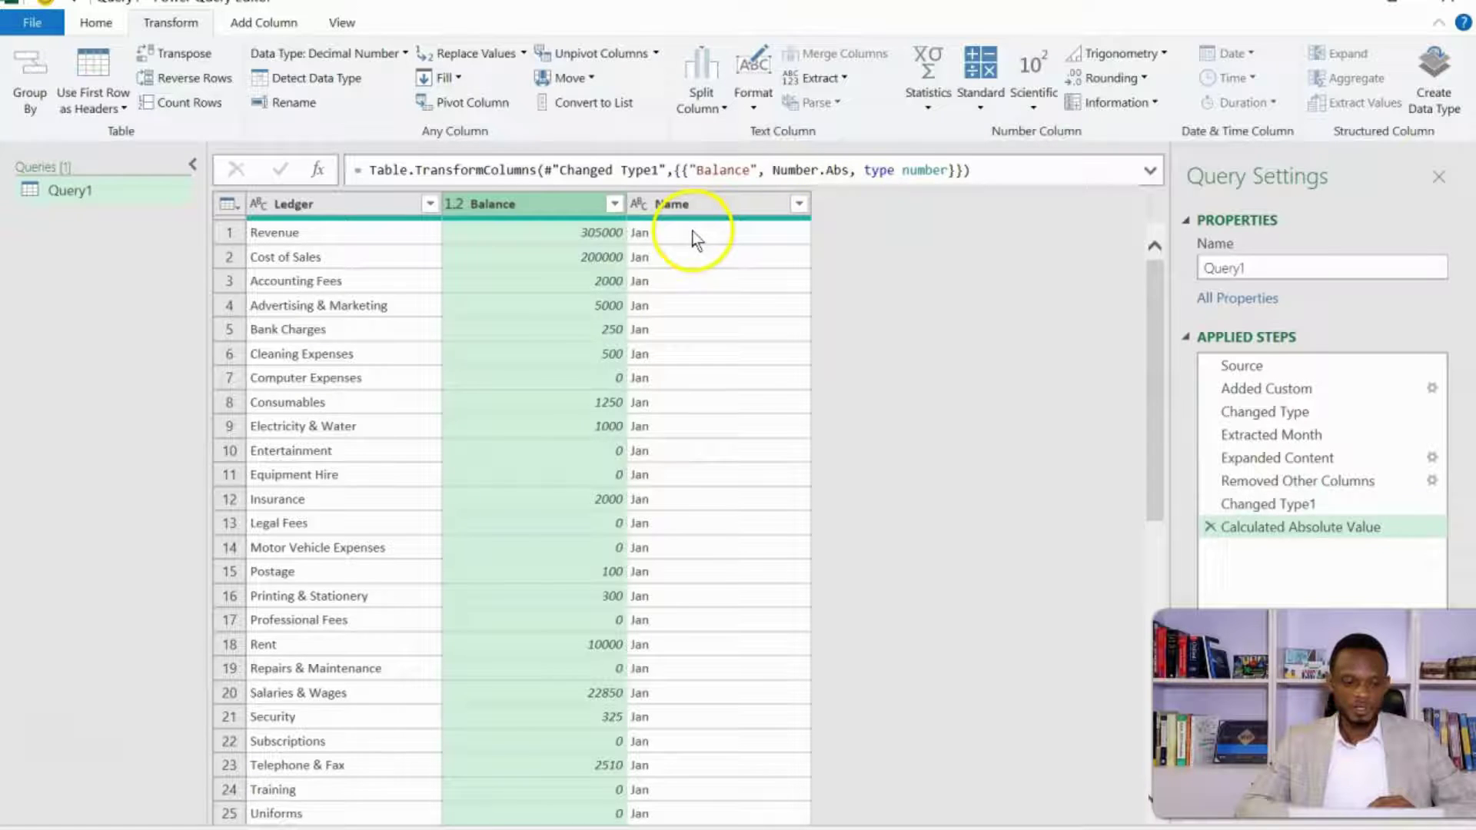
double_click(1267, 269)
type("Com")
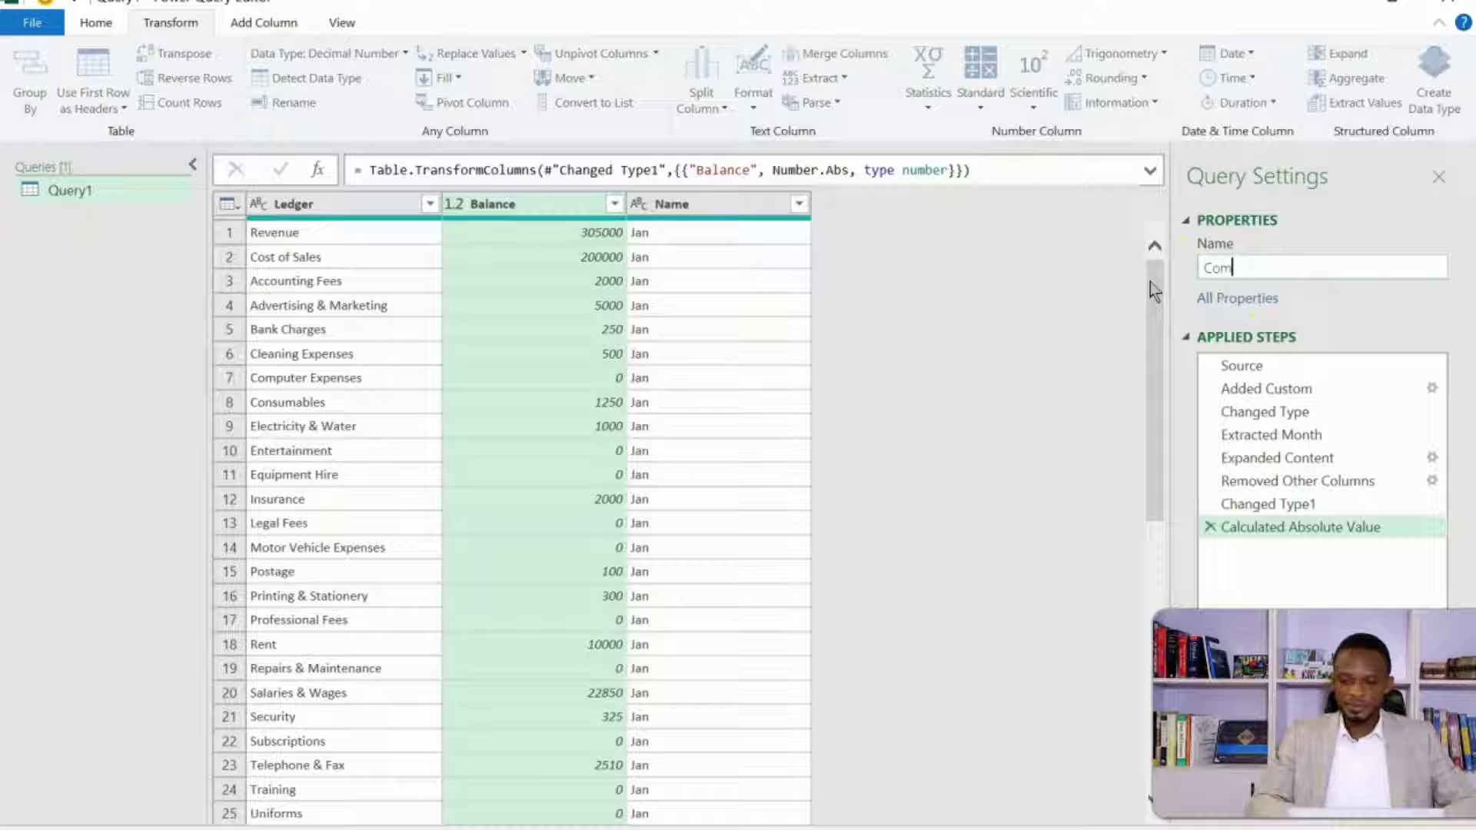
type("bined")
left_click(1153, 292)
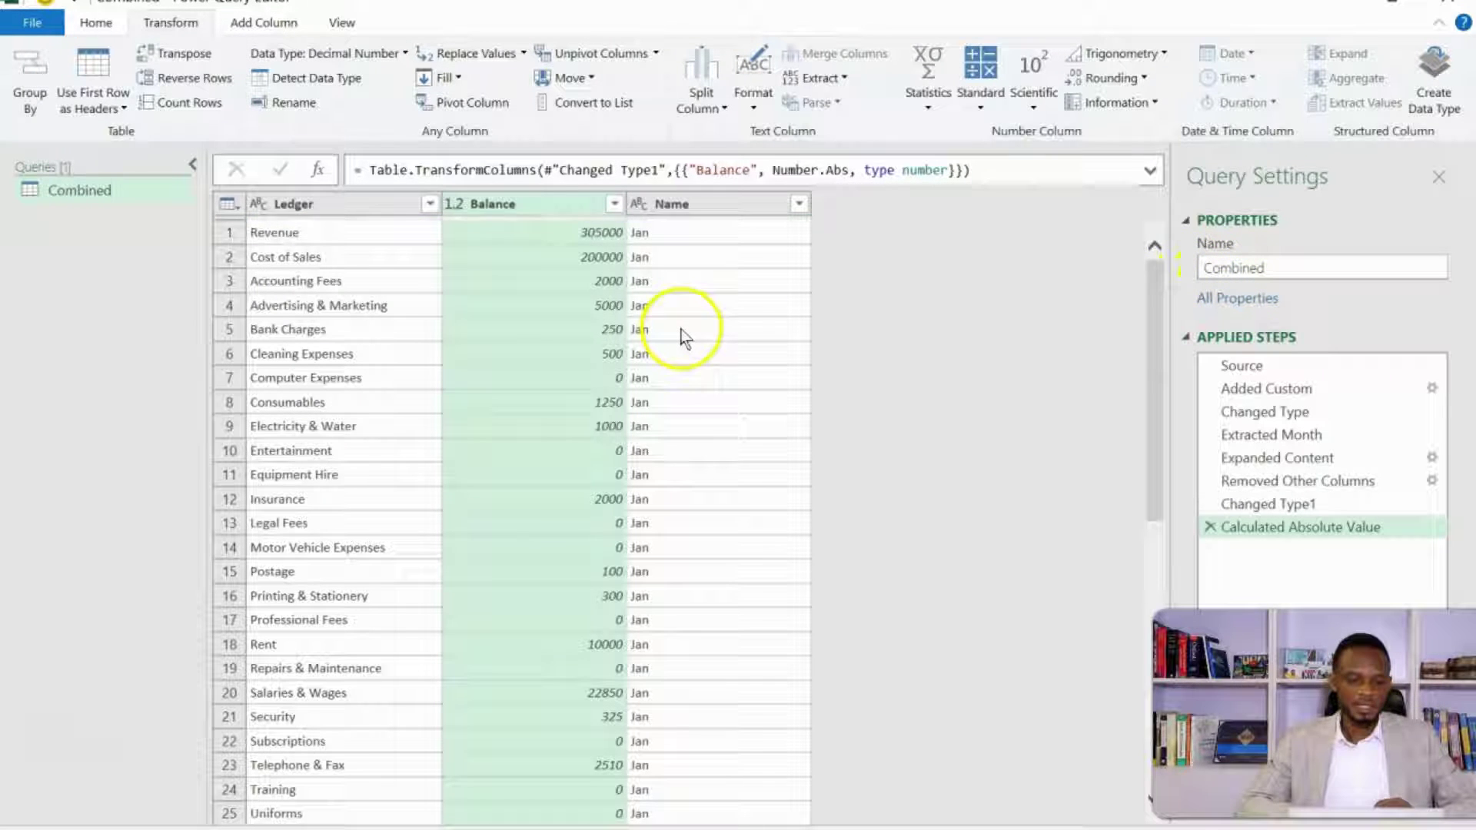
Load the Combined query as a table on a new worksheet, giving 115 rows.
left_click(99, 25)
left_click(30, 107)
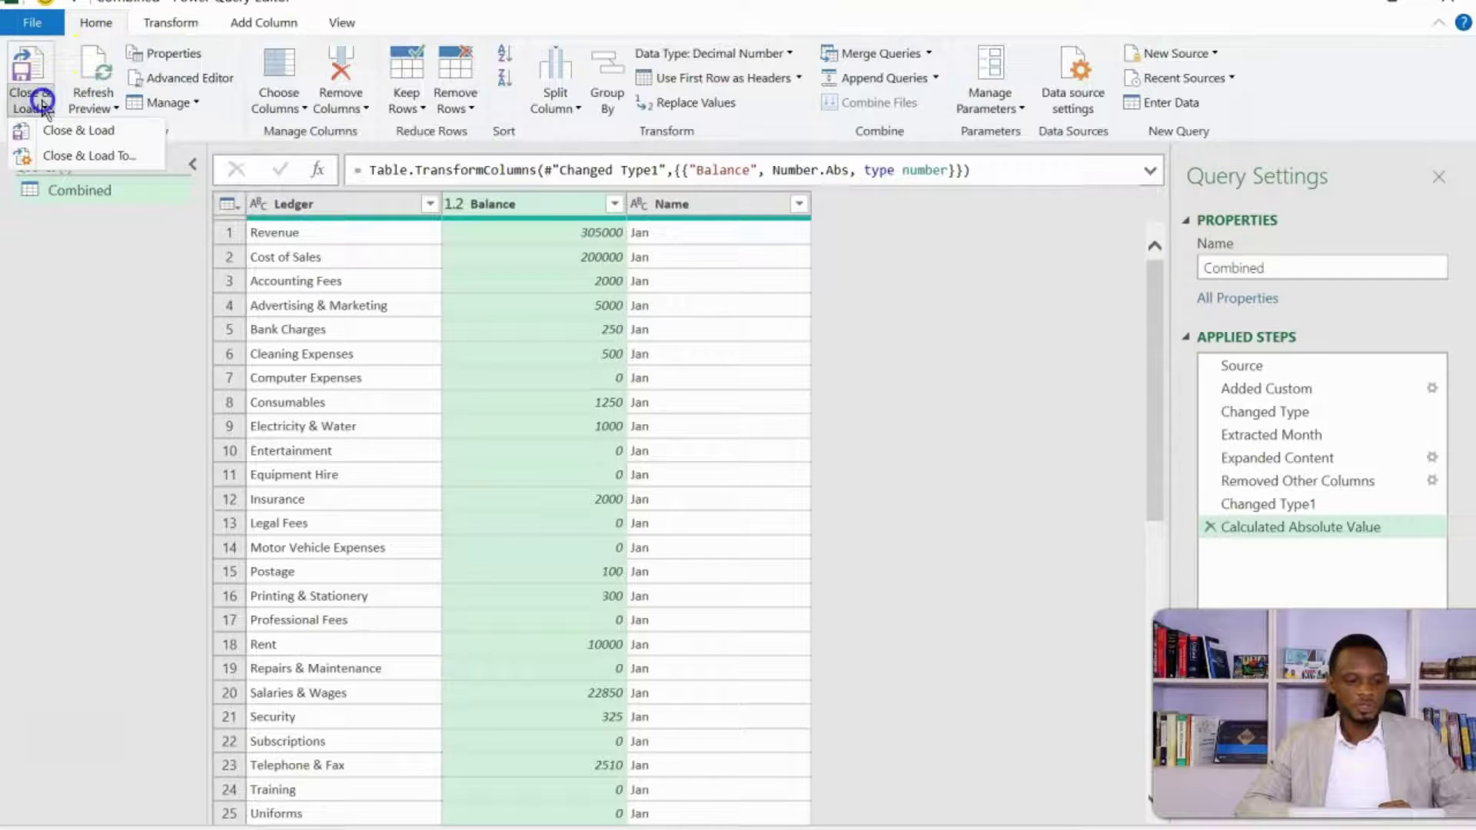
left_click(73, 156)
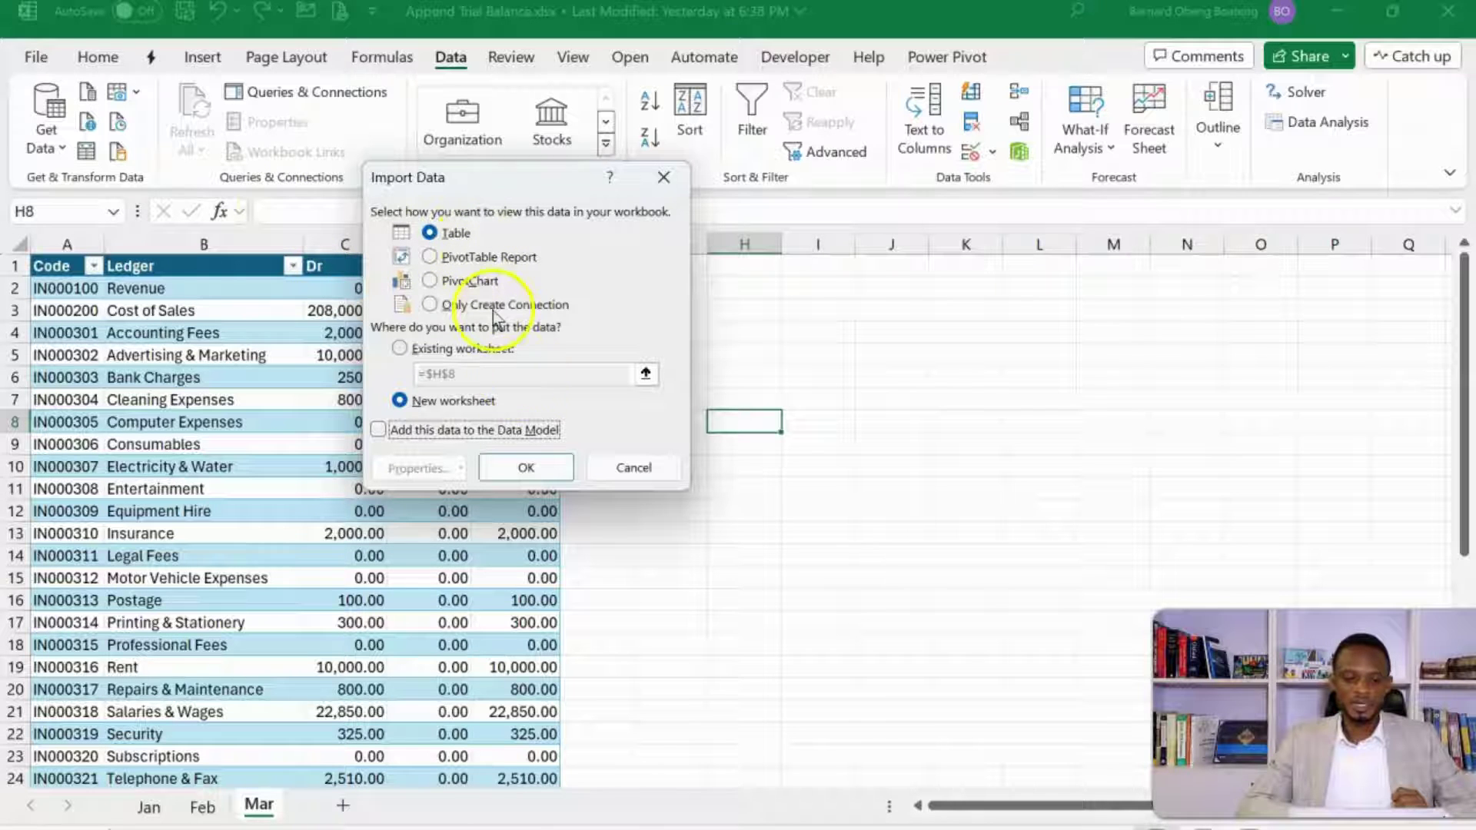
left_click(525, 471)
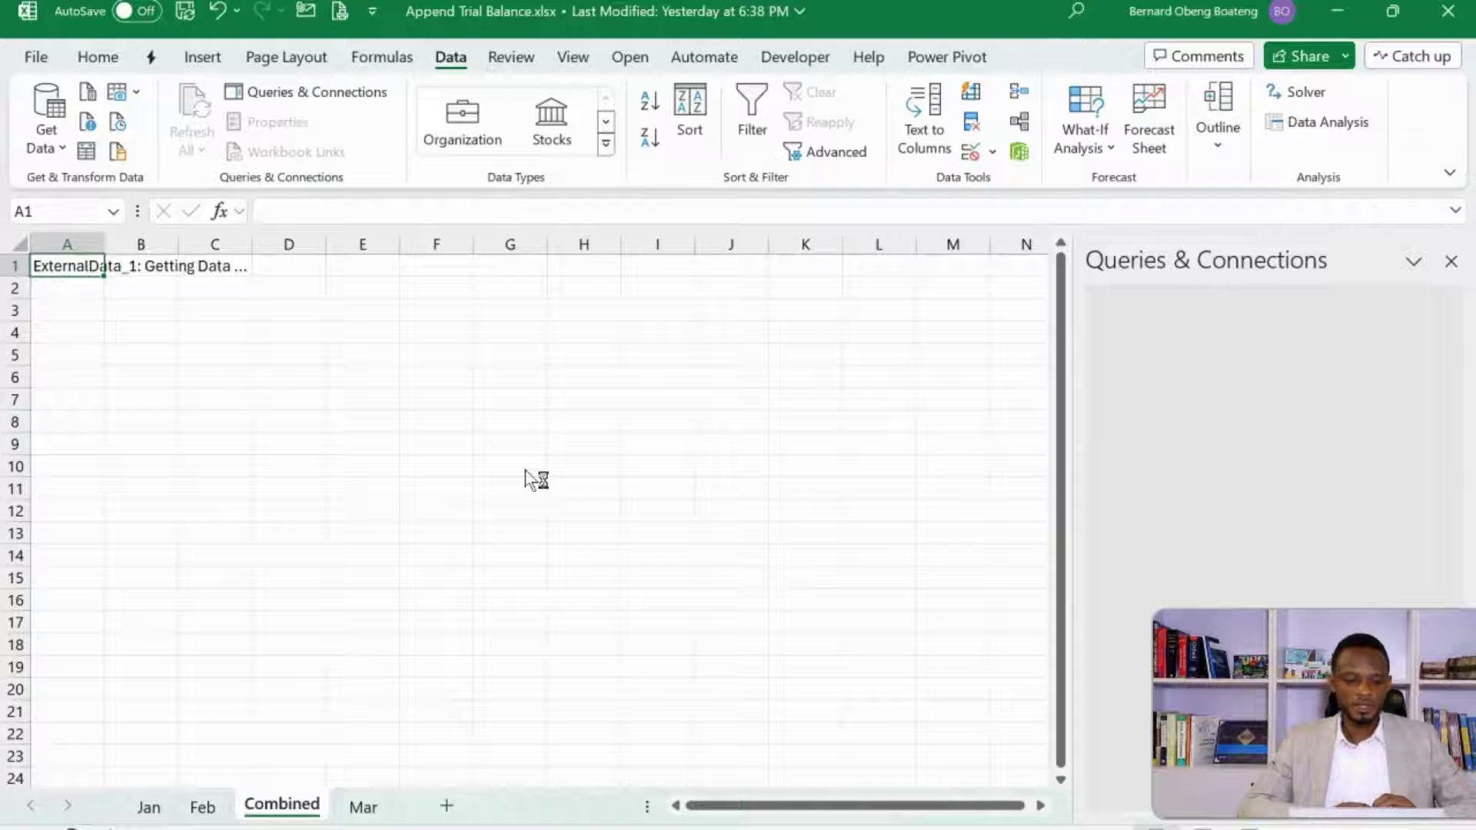
left_click(439, 491)
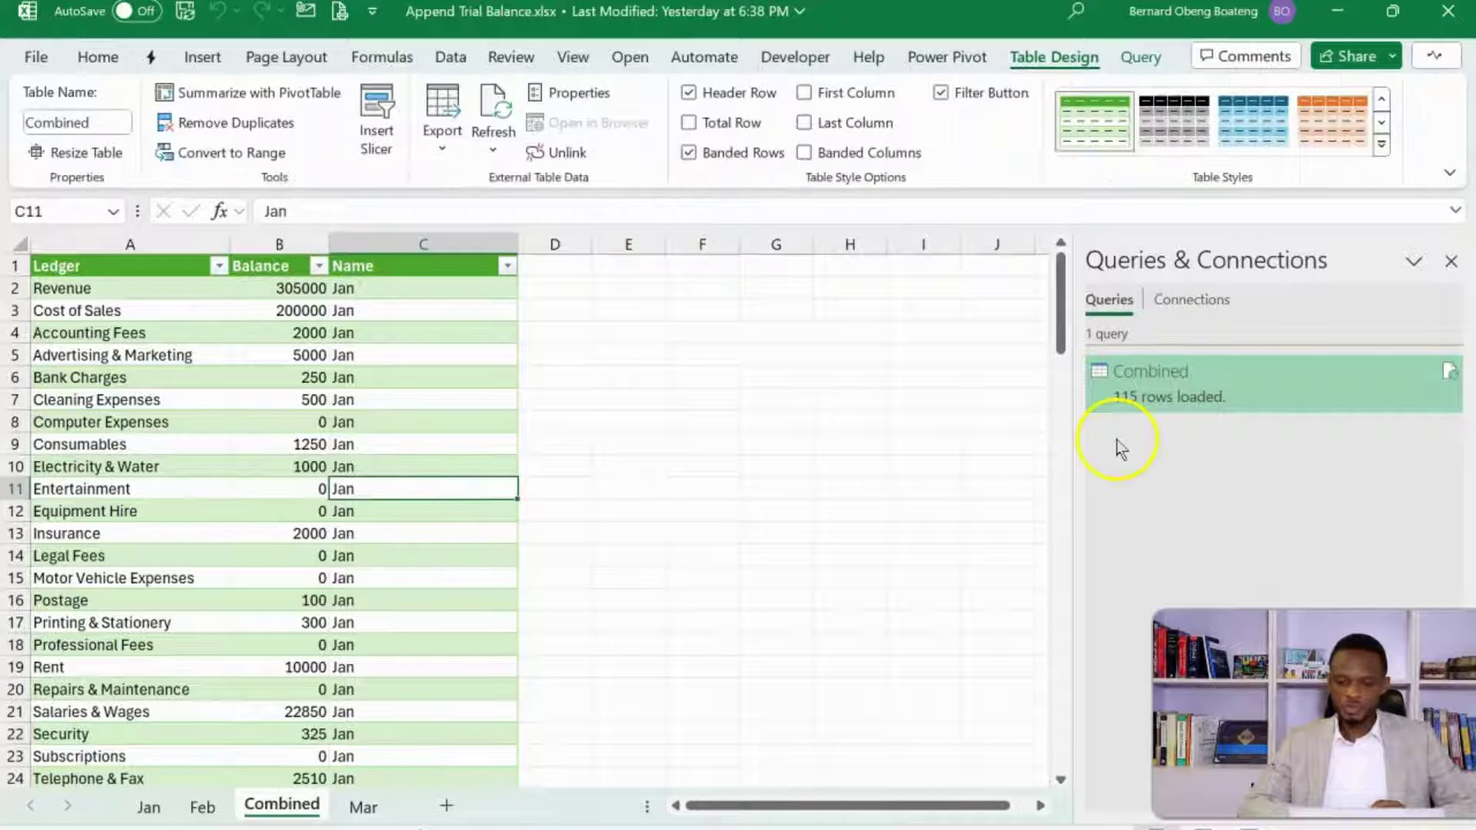
Refresh the Combined query to 229 rows and reopen it in Power Query Editor.
left_click(1449, 377)
left_click(1449, 377)
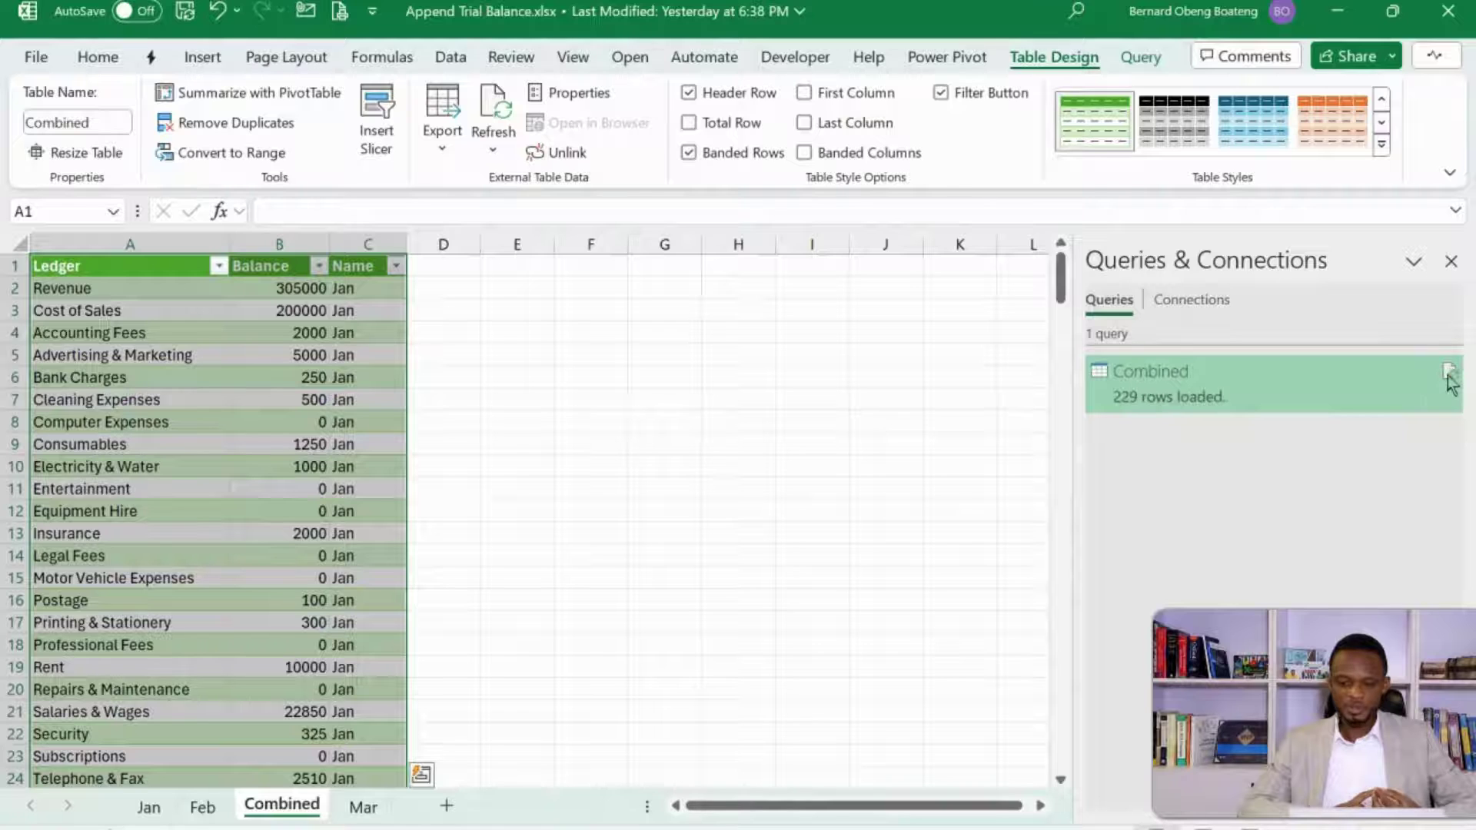
mouse_move(1164, 396)
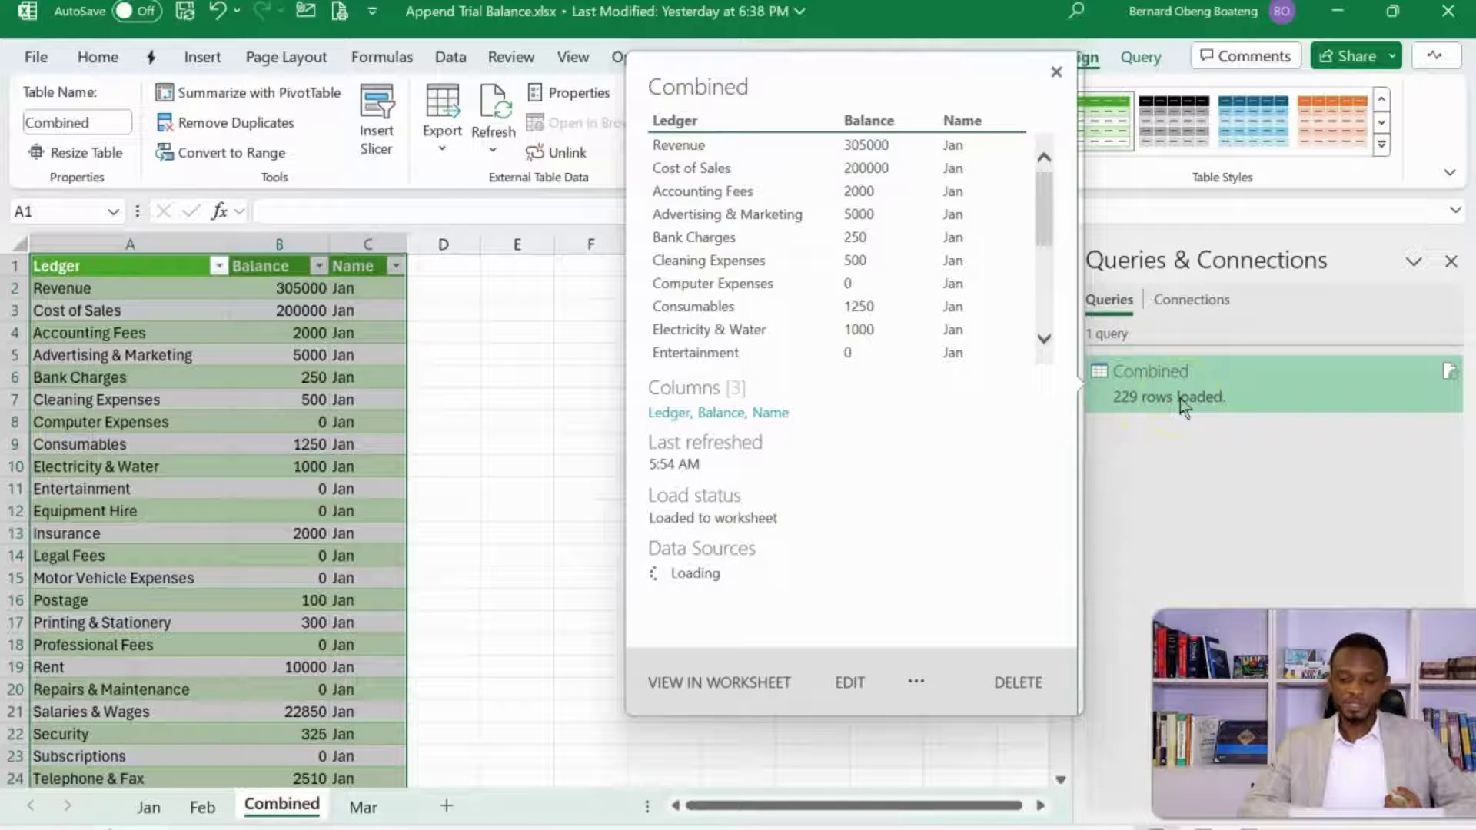
double_click(1183, 401)
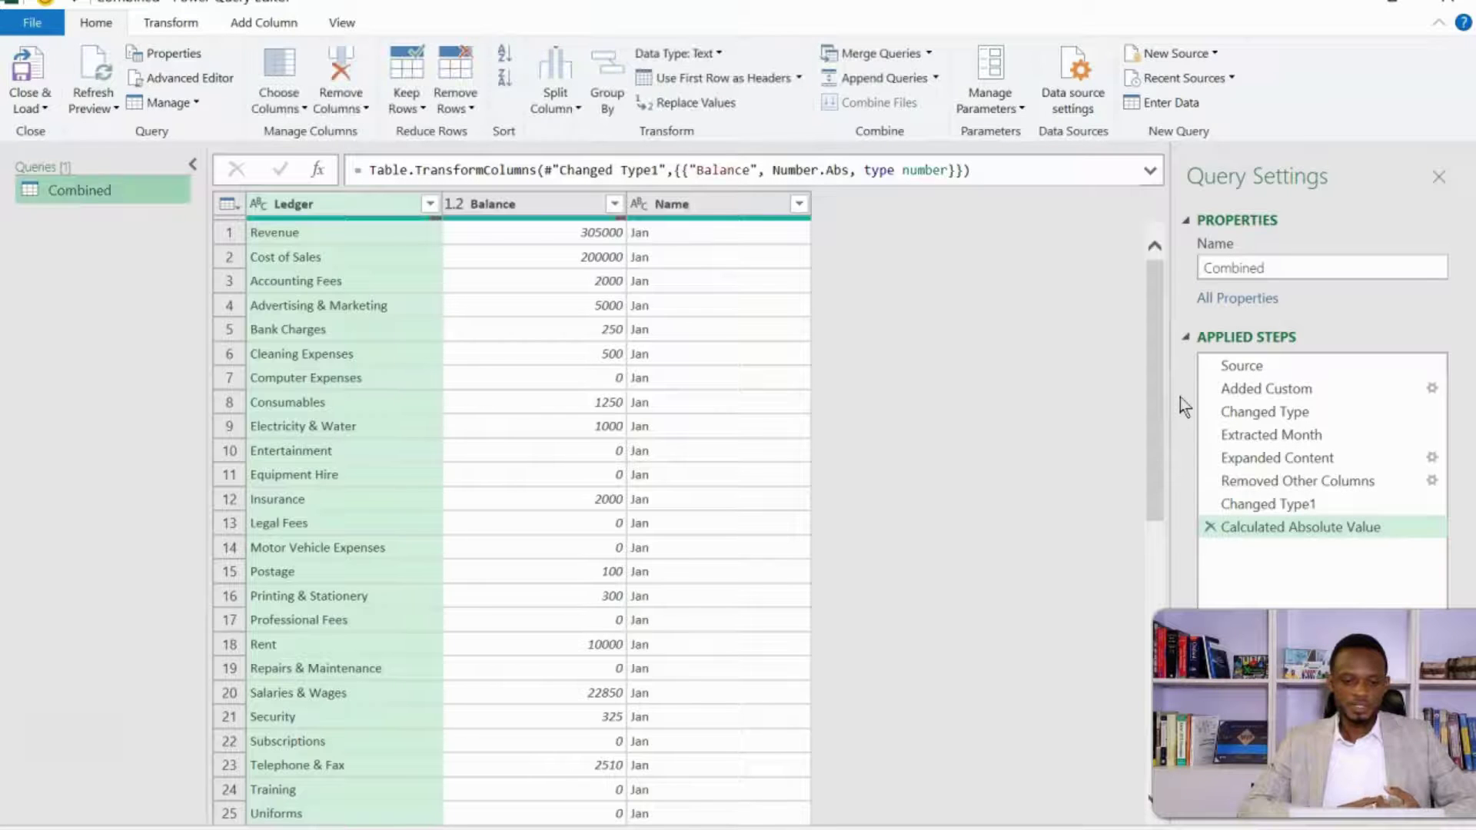
Review the Source, Added Custom and Changed Type steps, then Refresh All to reveal the Combined error row.
left_click(1247, 369)
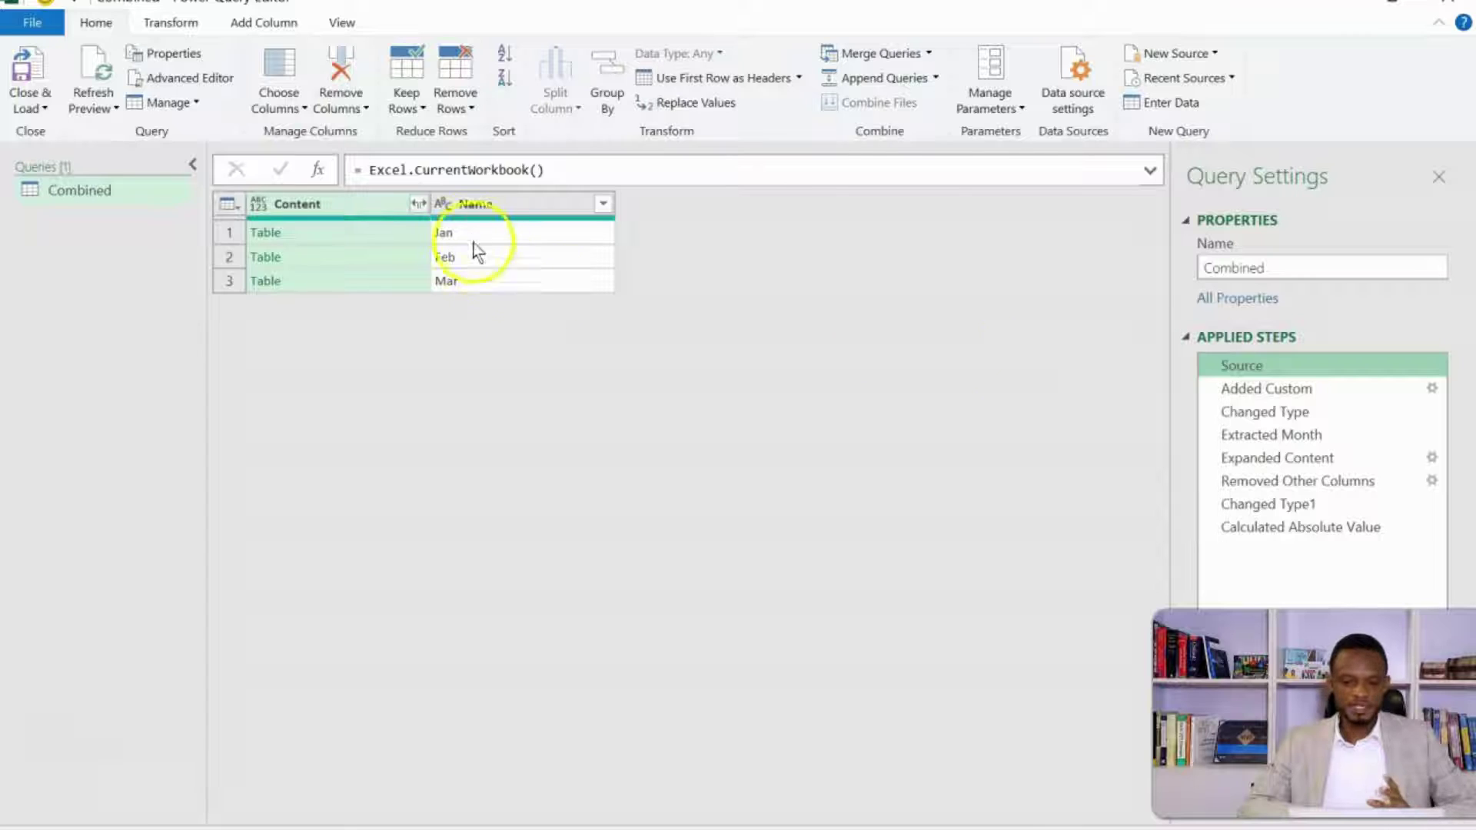
left_click(1244, 390)
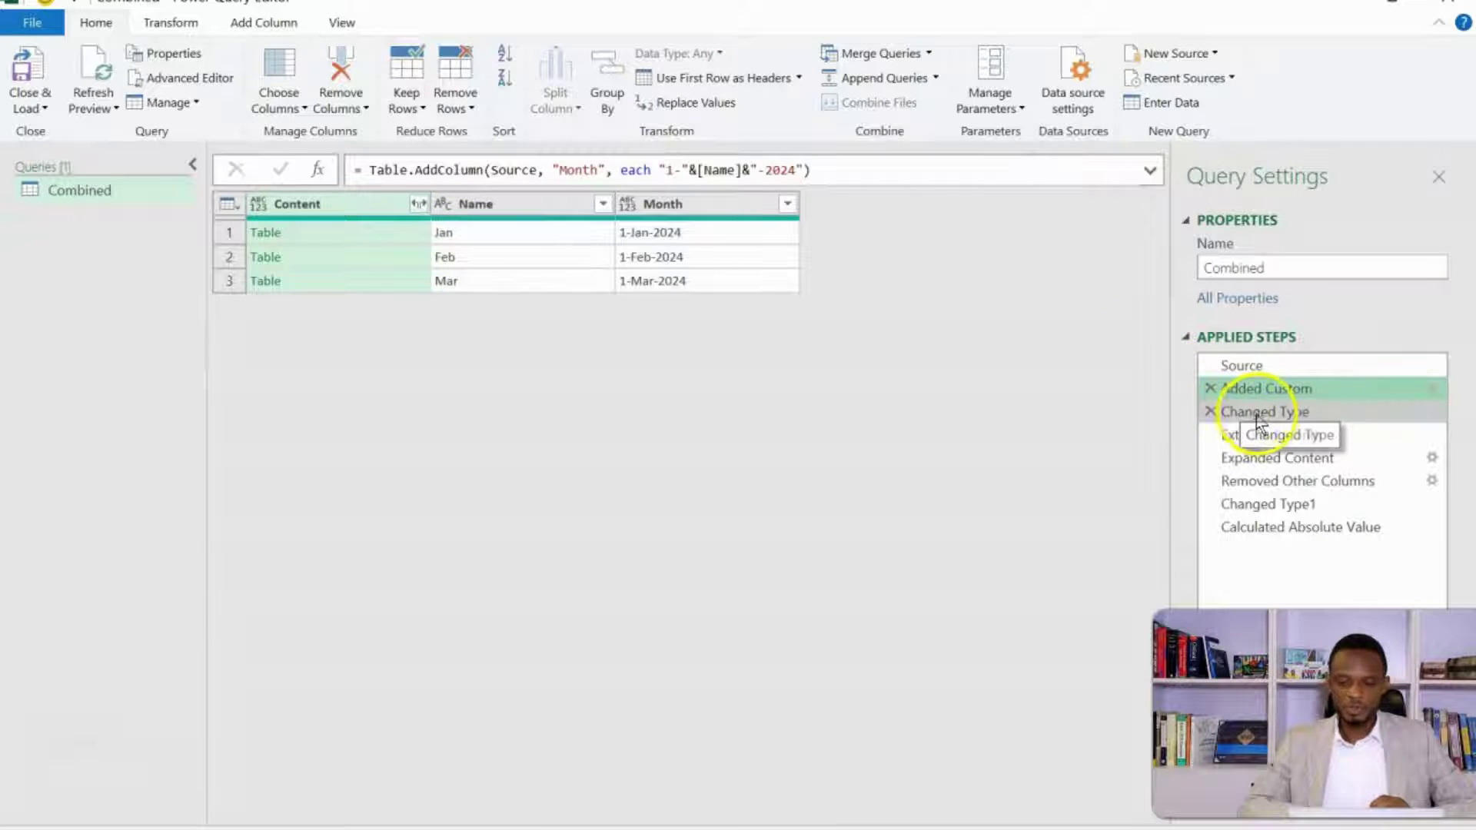
left_click(1249, 413)
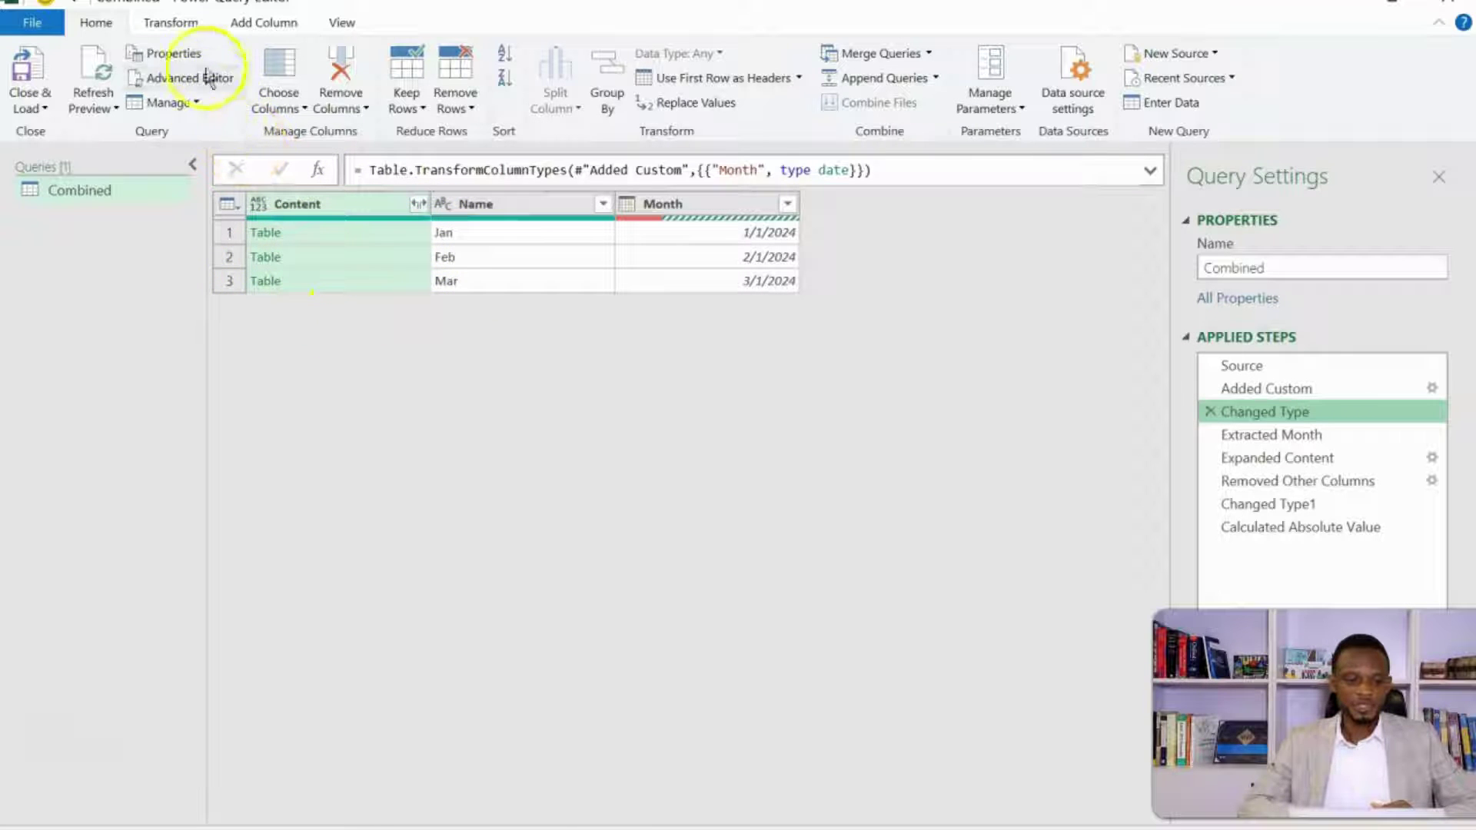
left_click(99, 108)
left_click(124, 154)
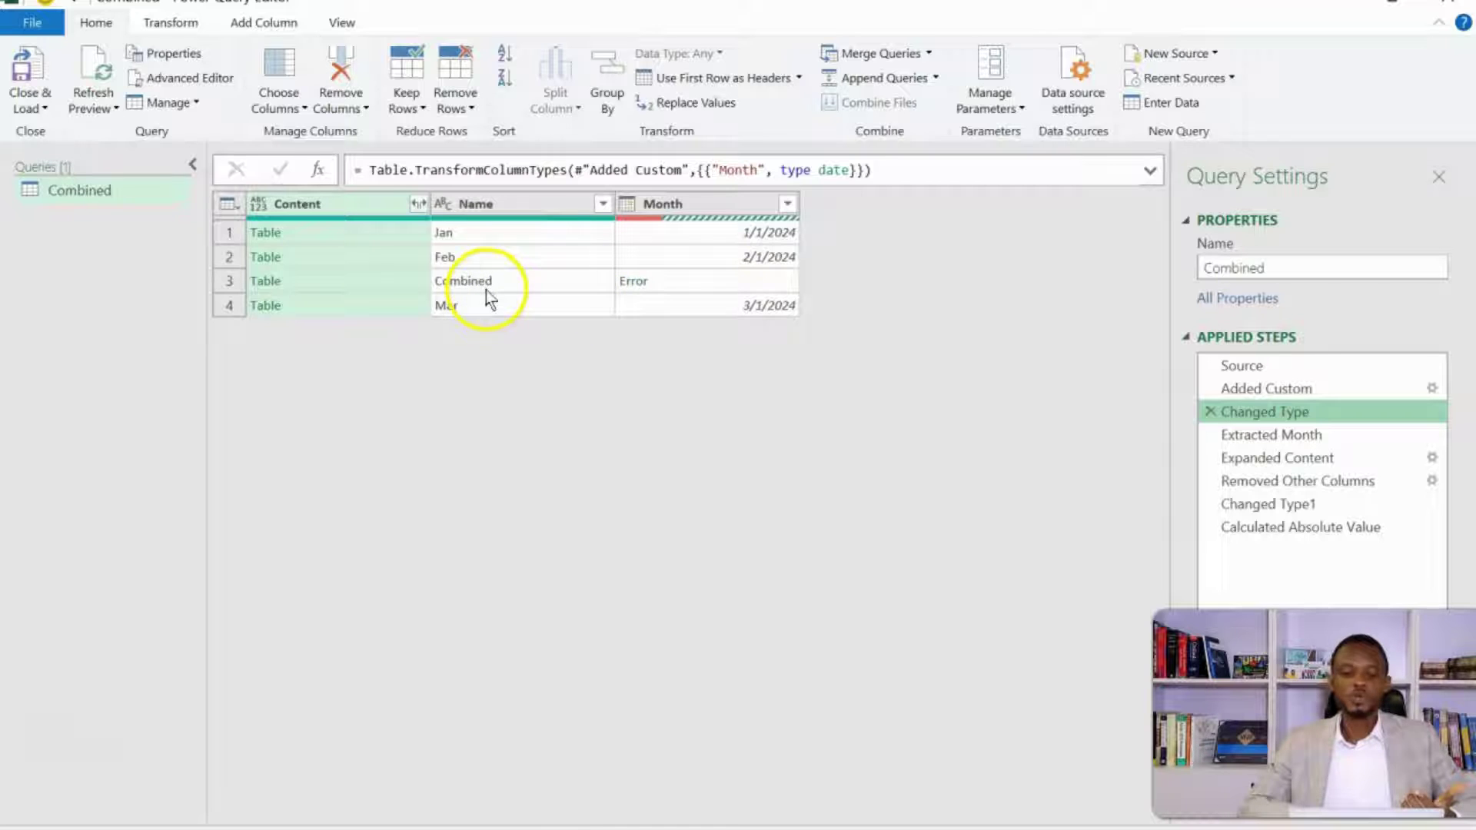
Insert a Remove Errors step on the Month column to drop the Combined row.
left_click(695, 204)
right_click(700, 216)
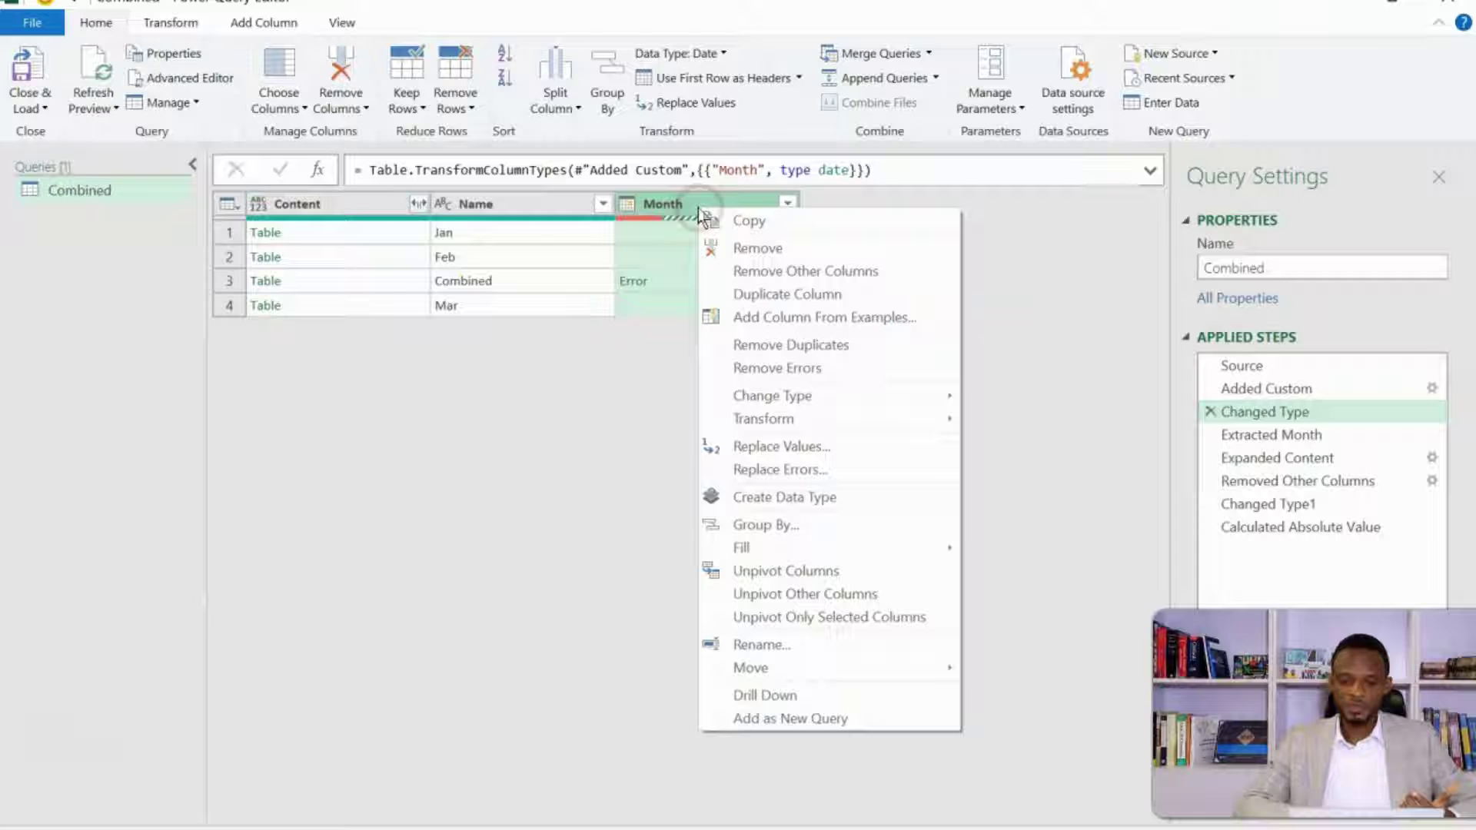
left_click(758, 369)
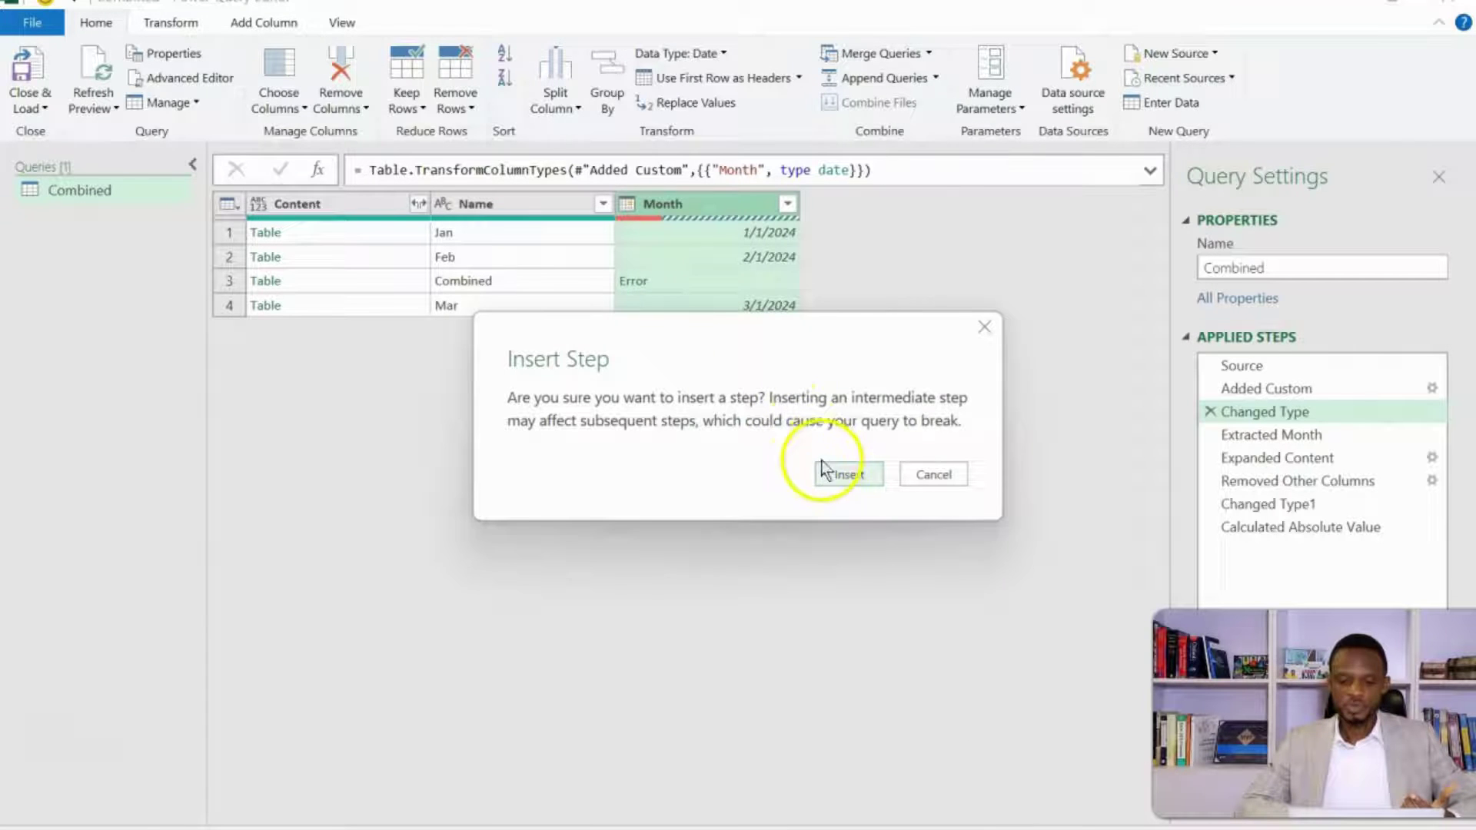
left_click(822, 468)
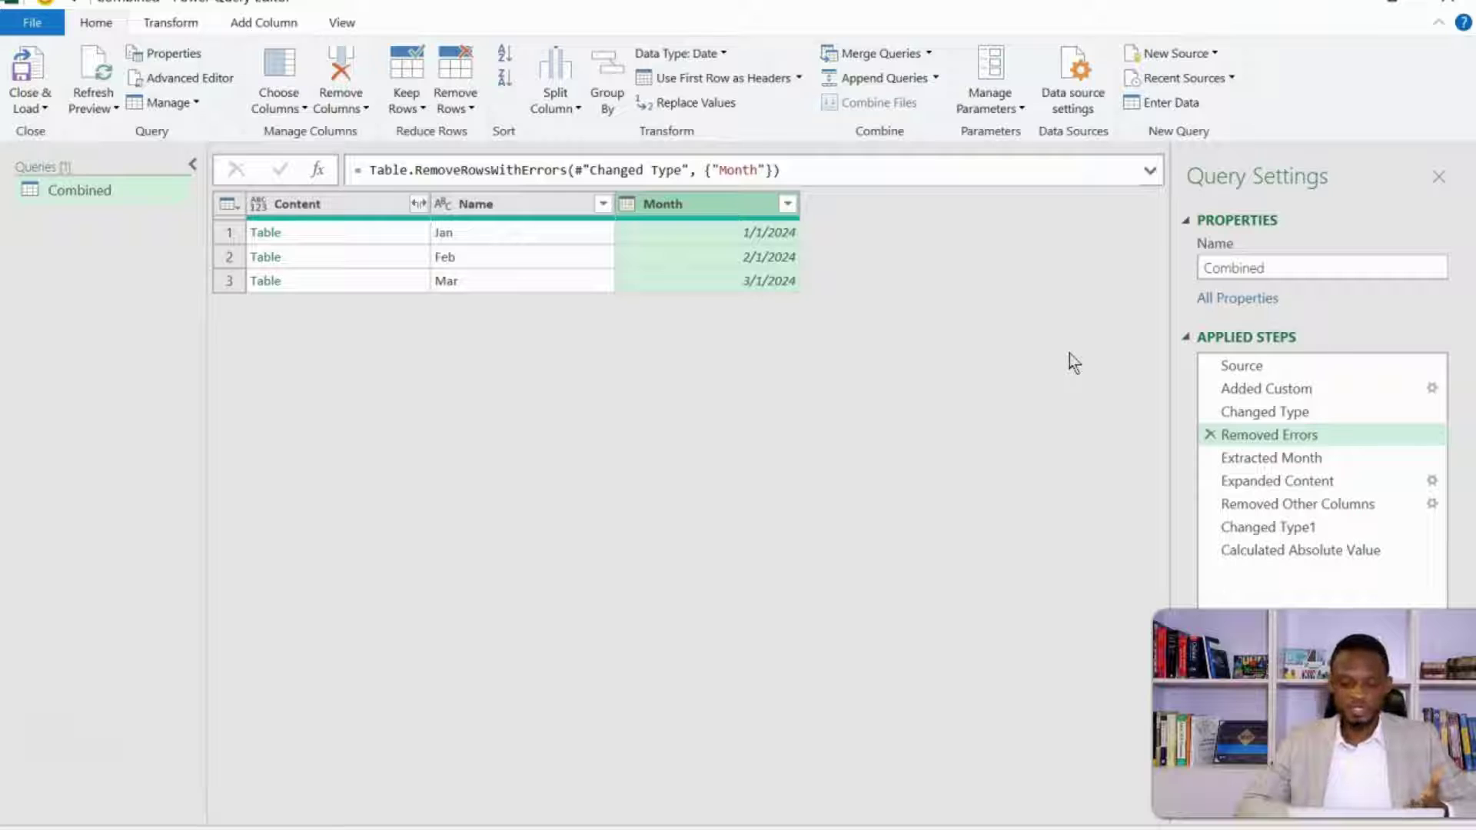
Check Changed Type, Removed Errors, Extracted Month and Expanded Content through to the final step.
left_click(1264, 414)
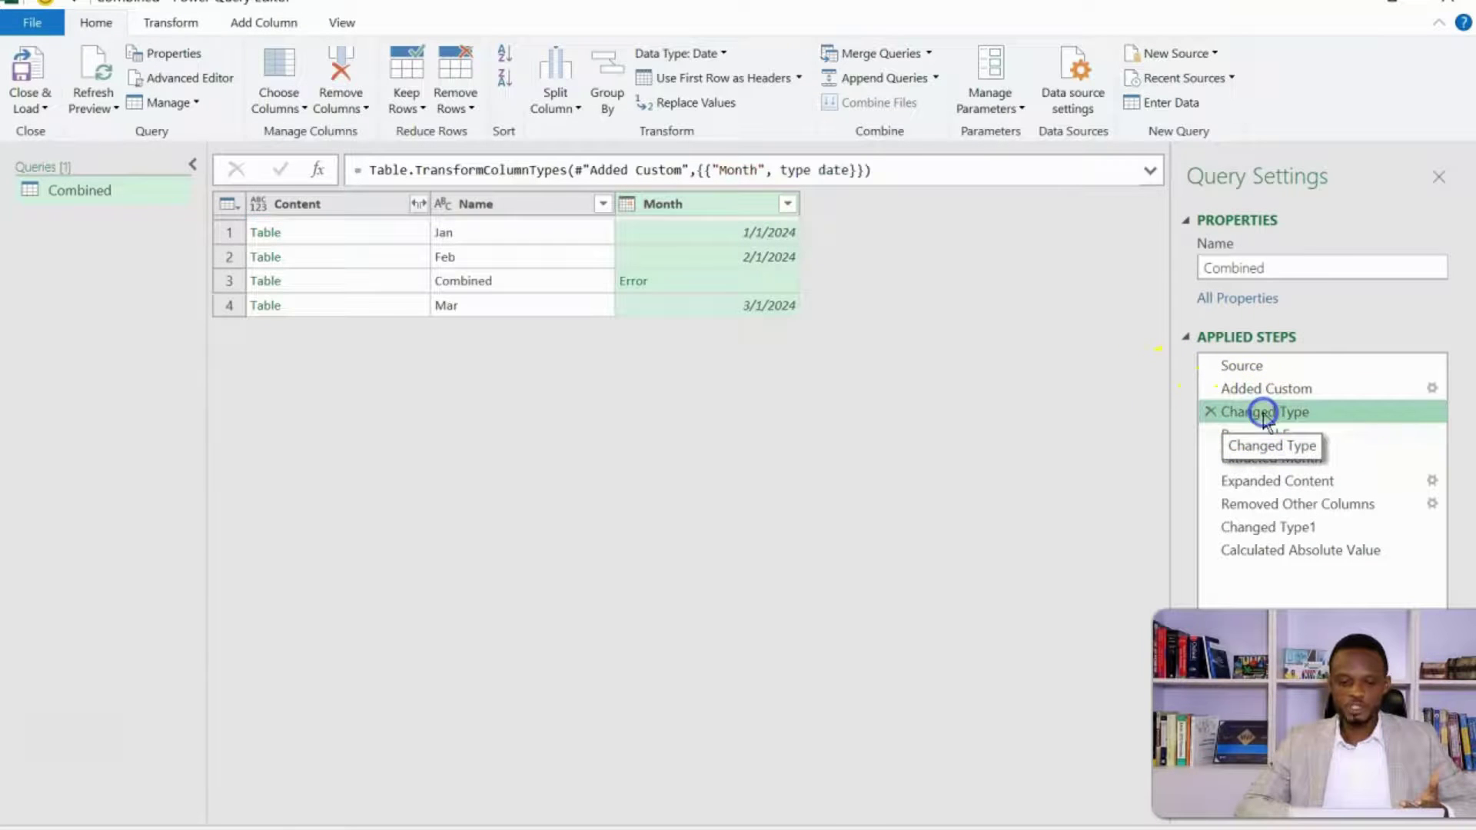
left_click(1265, 436)
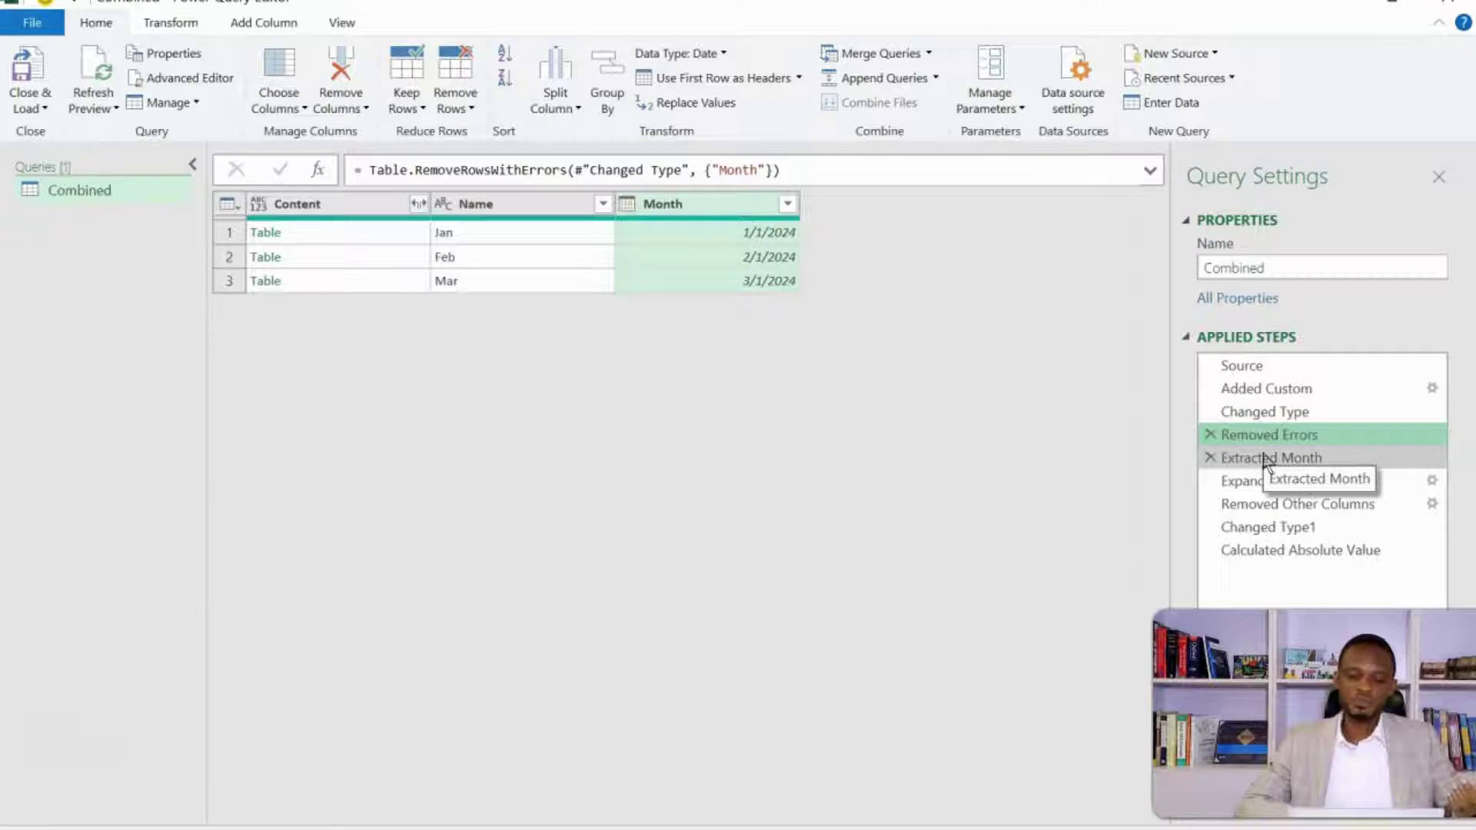
left_click(1258, 459)
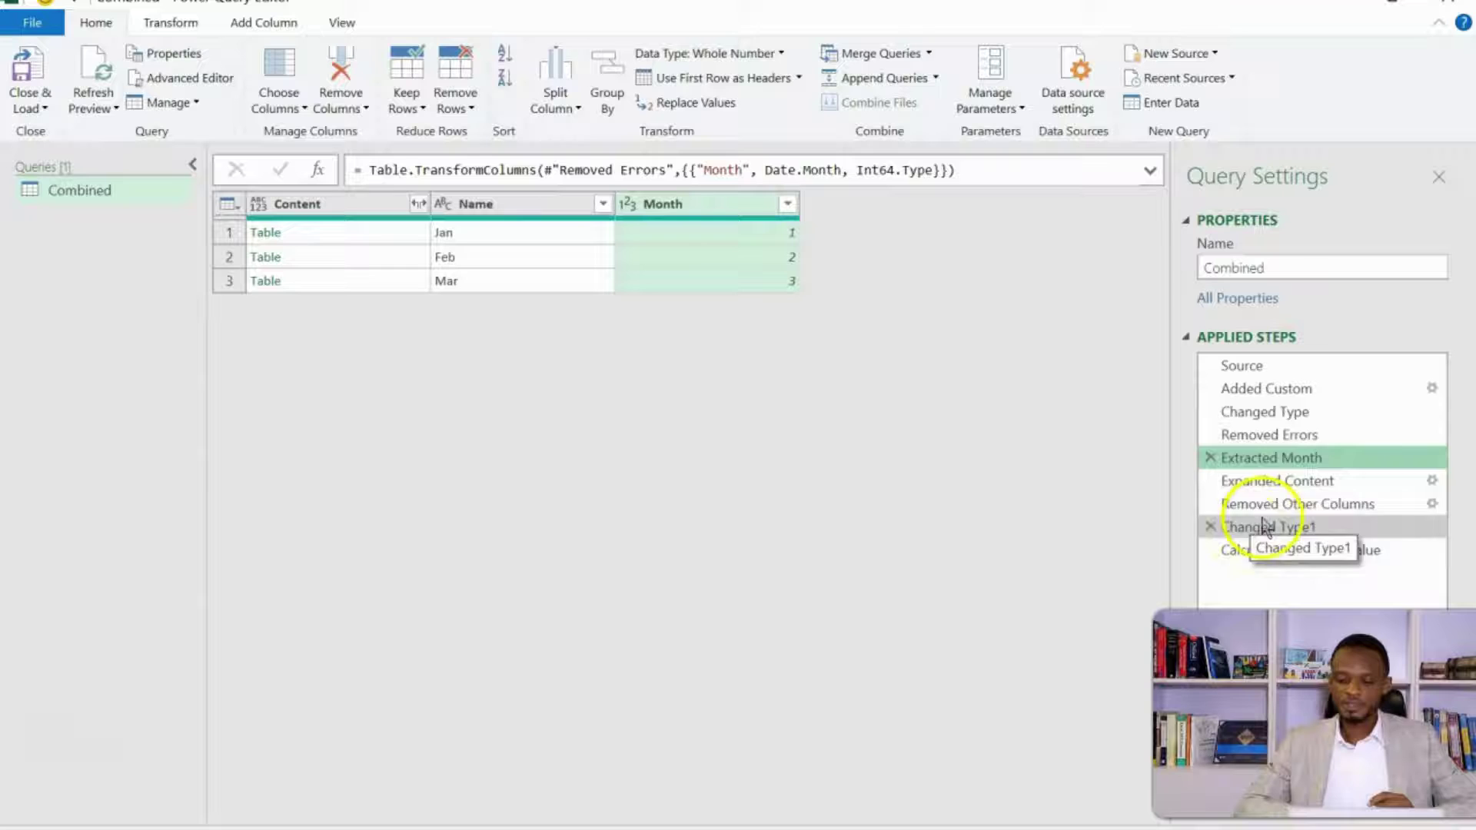
left_click(1292, 482)
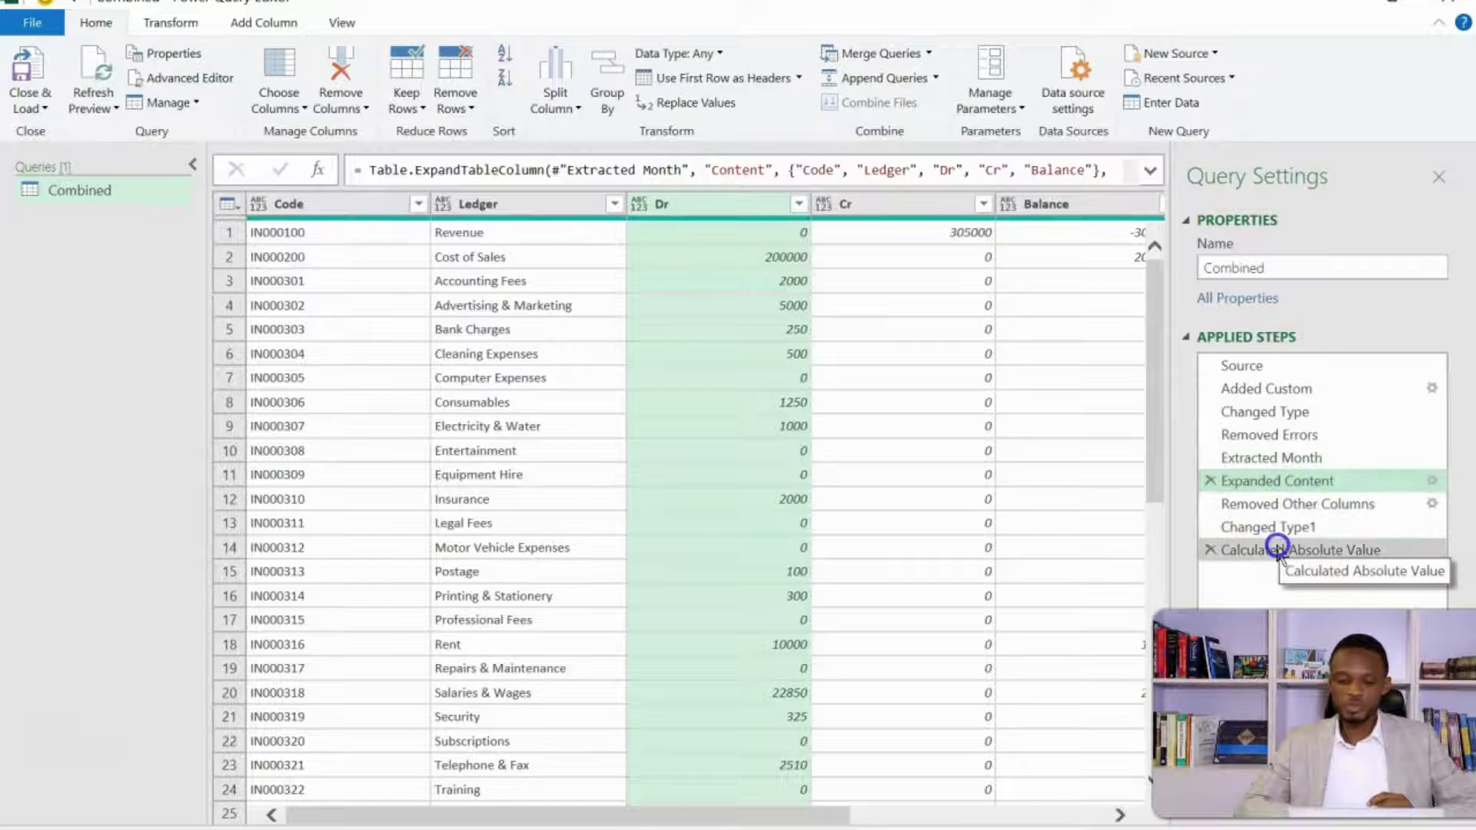
left_click(1280, 551)
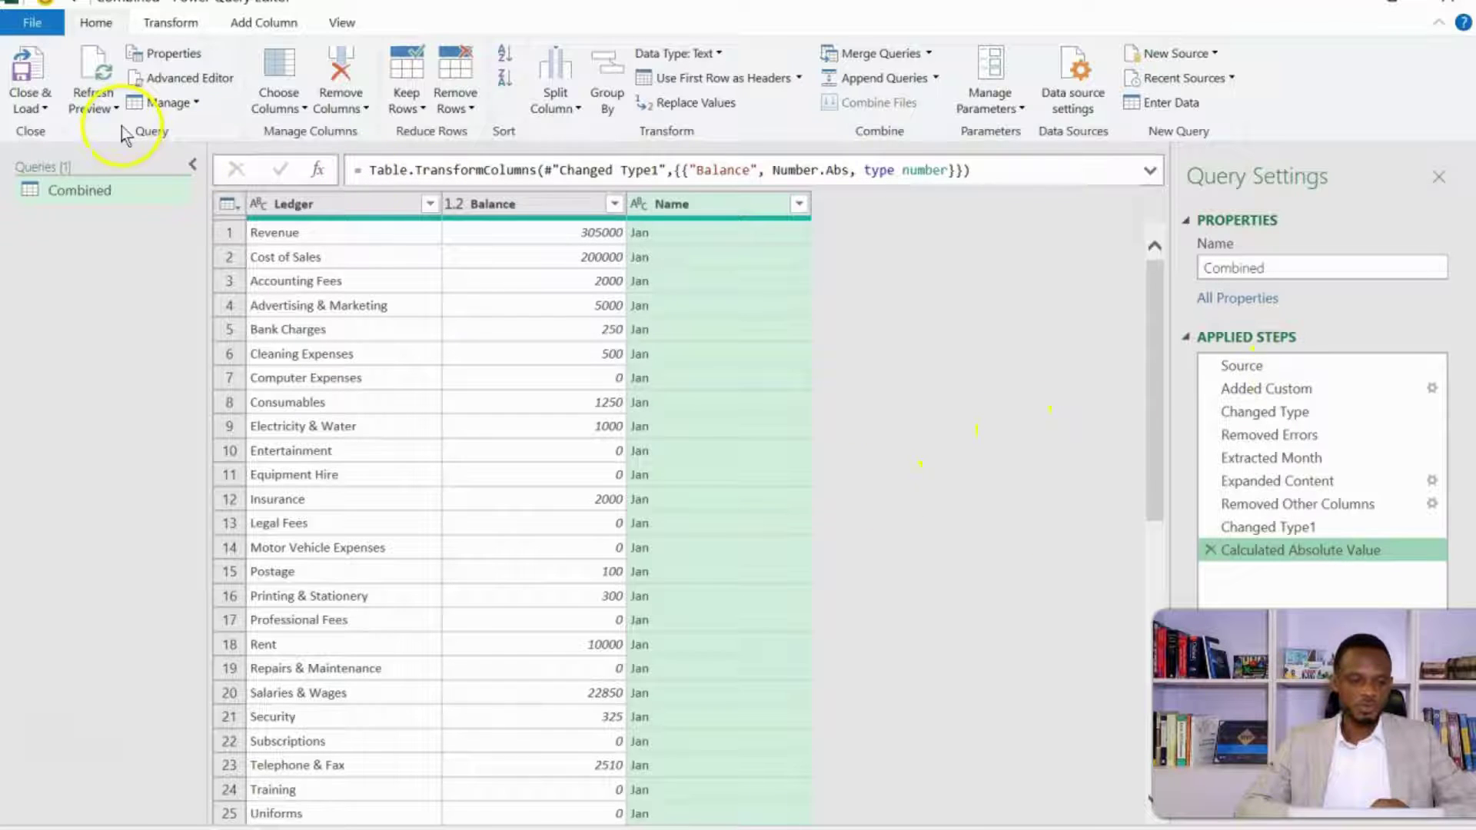
Load the edited query into Excel and refresh Combined to 114 rows.
left_click(35, 73)
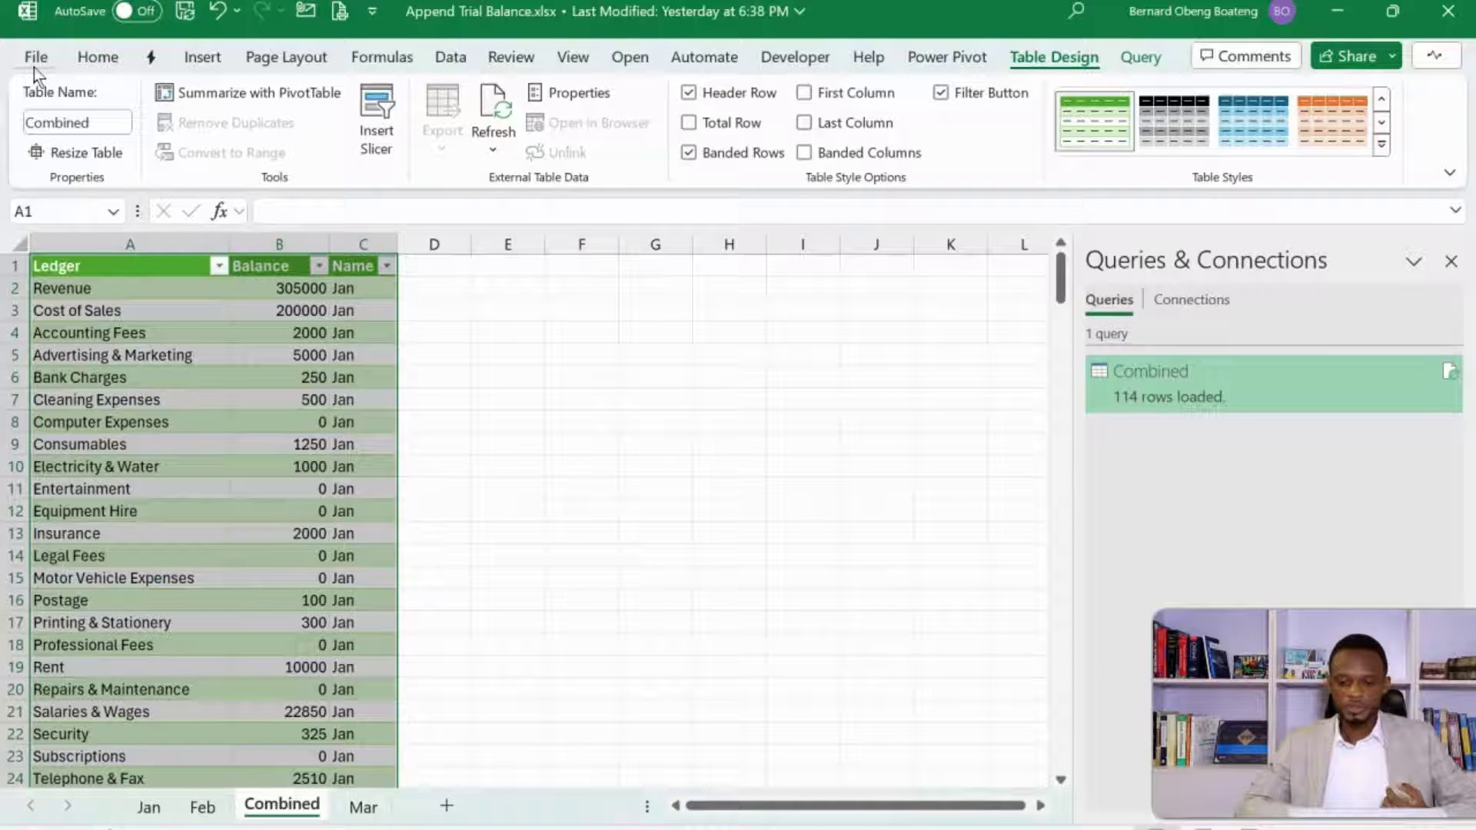
mouse_move(1138, 396)
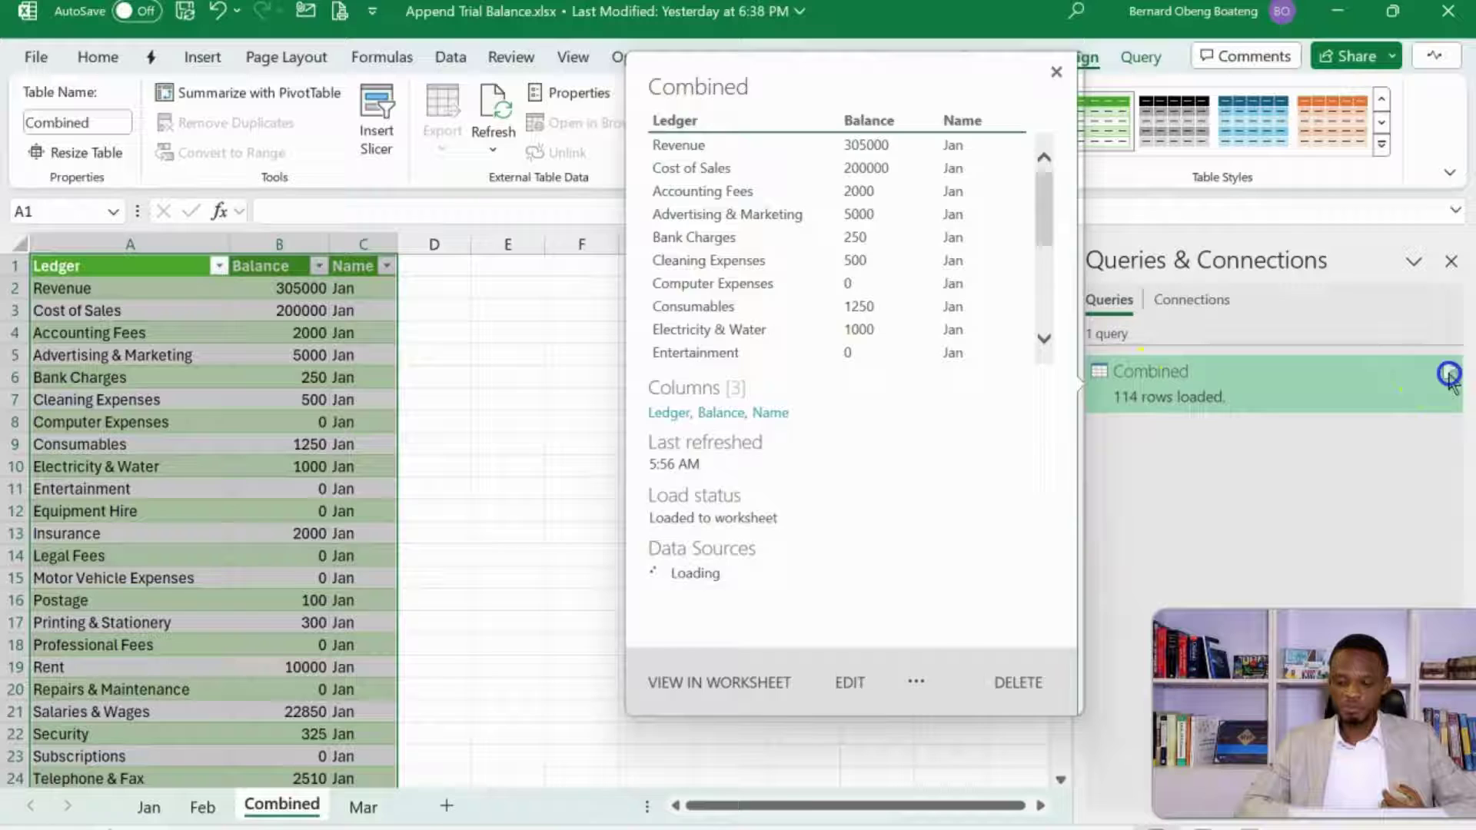
left_click(1449, 374)
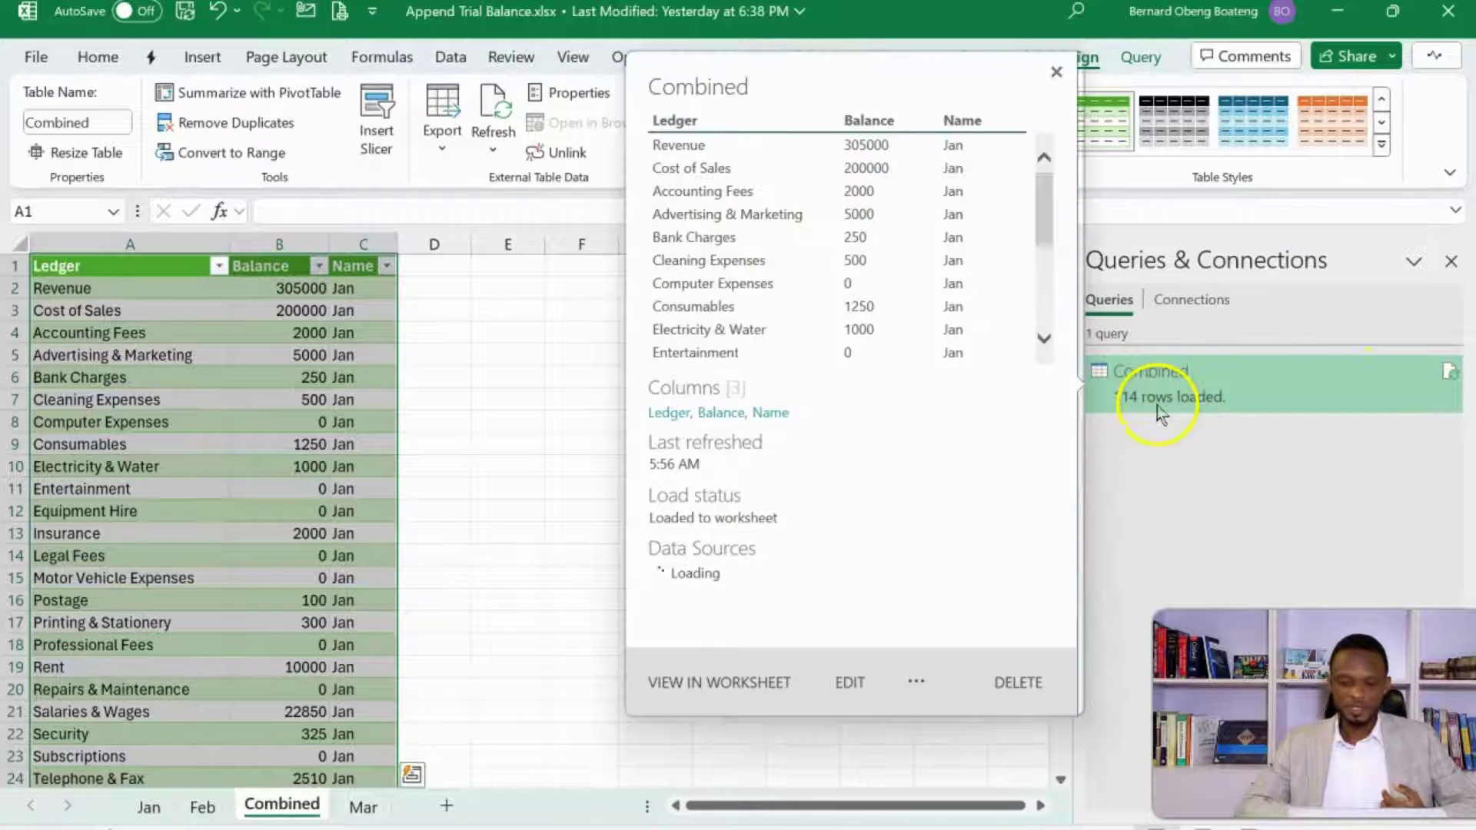
left_click(522, 446)
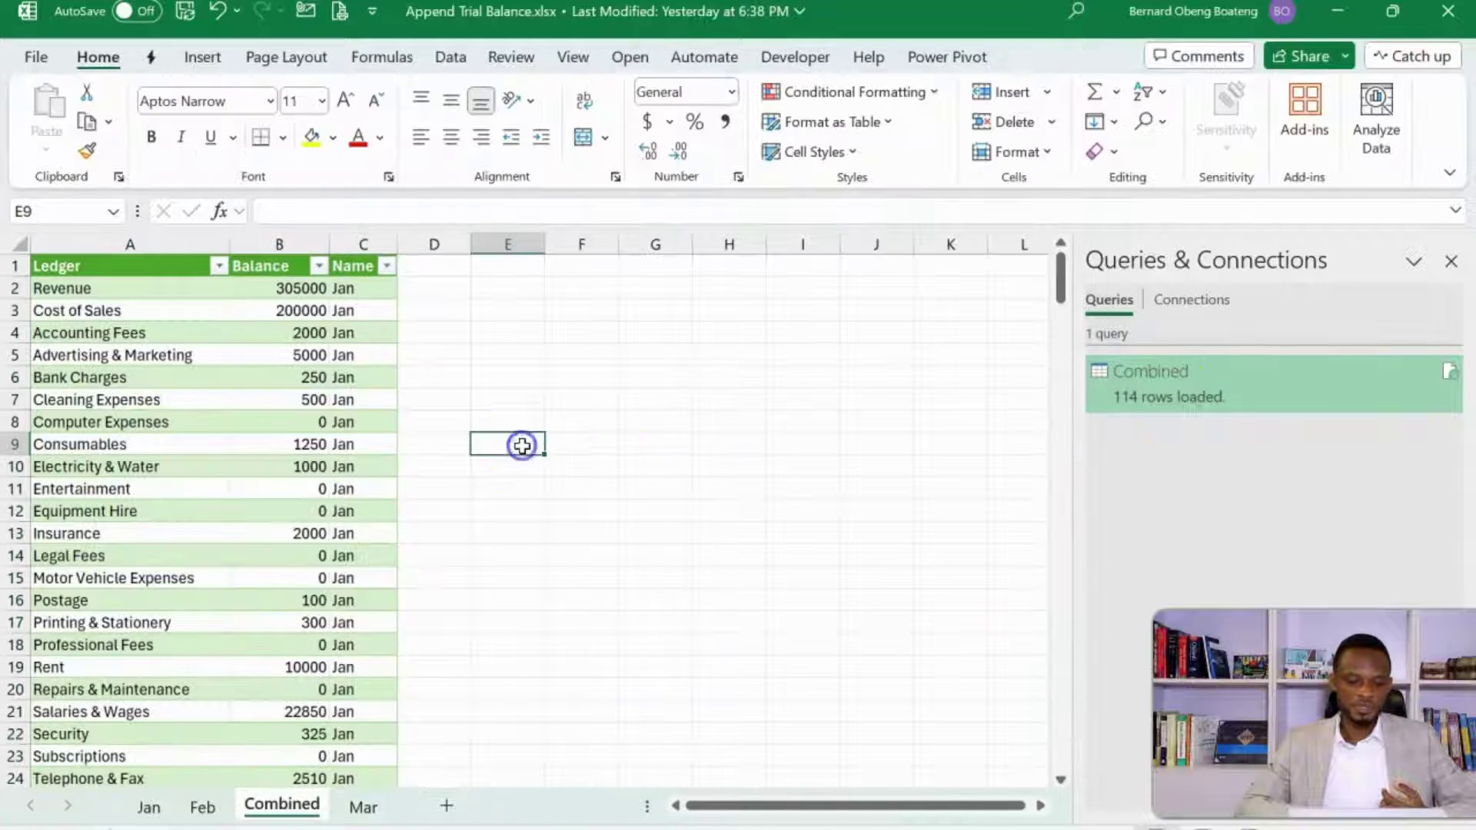
Move the Combined sheet tab to sit after Mar.
left_click(349, 400)
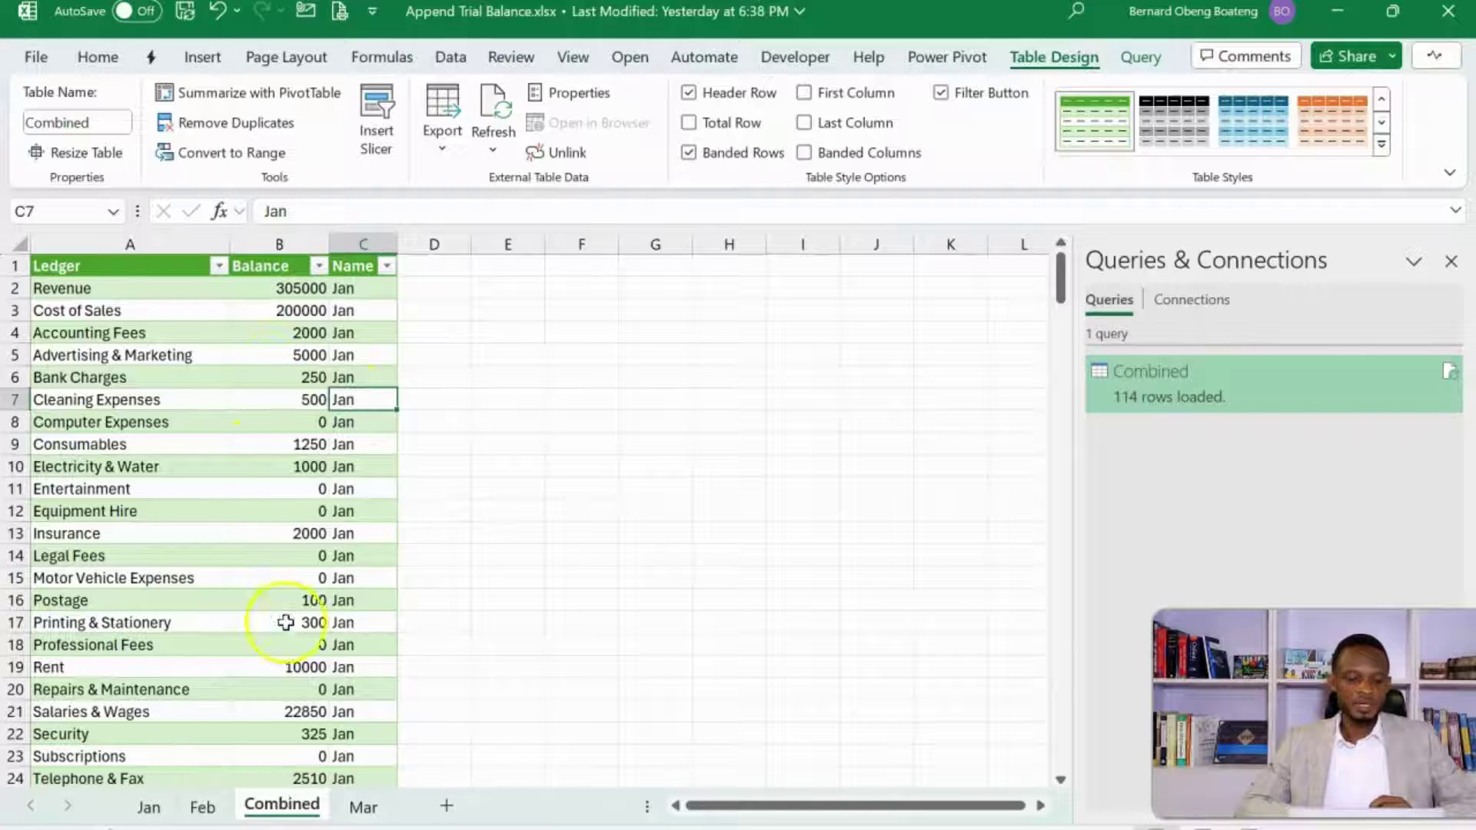
left_click(293, 802)
left_click_drag(293, 802, 365, 814)
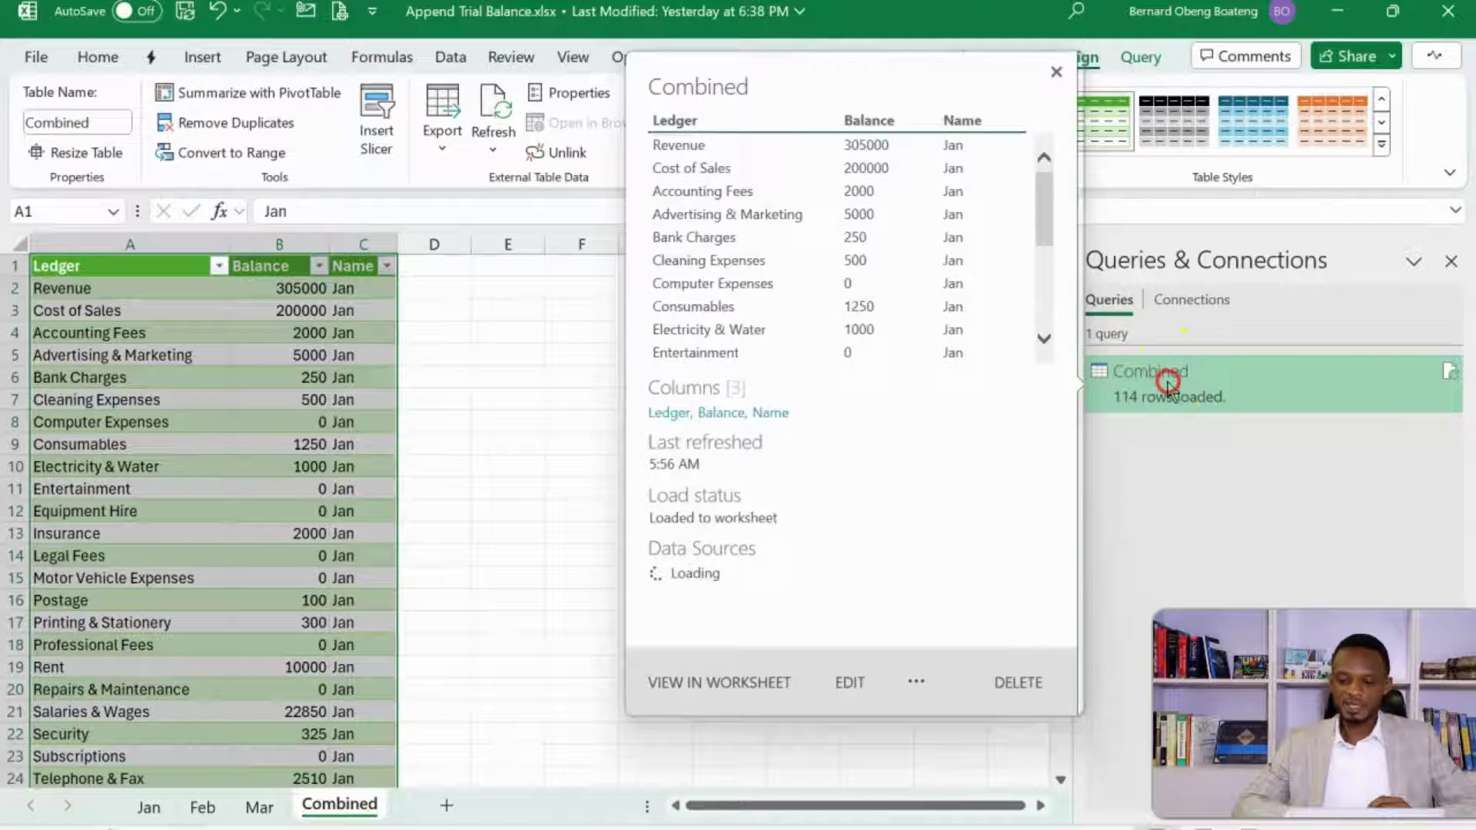
Reload Combined as a PivotTable Report on the existing sheet, accepting the data-loss warning.
right_click(1168, 388)
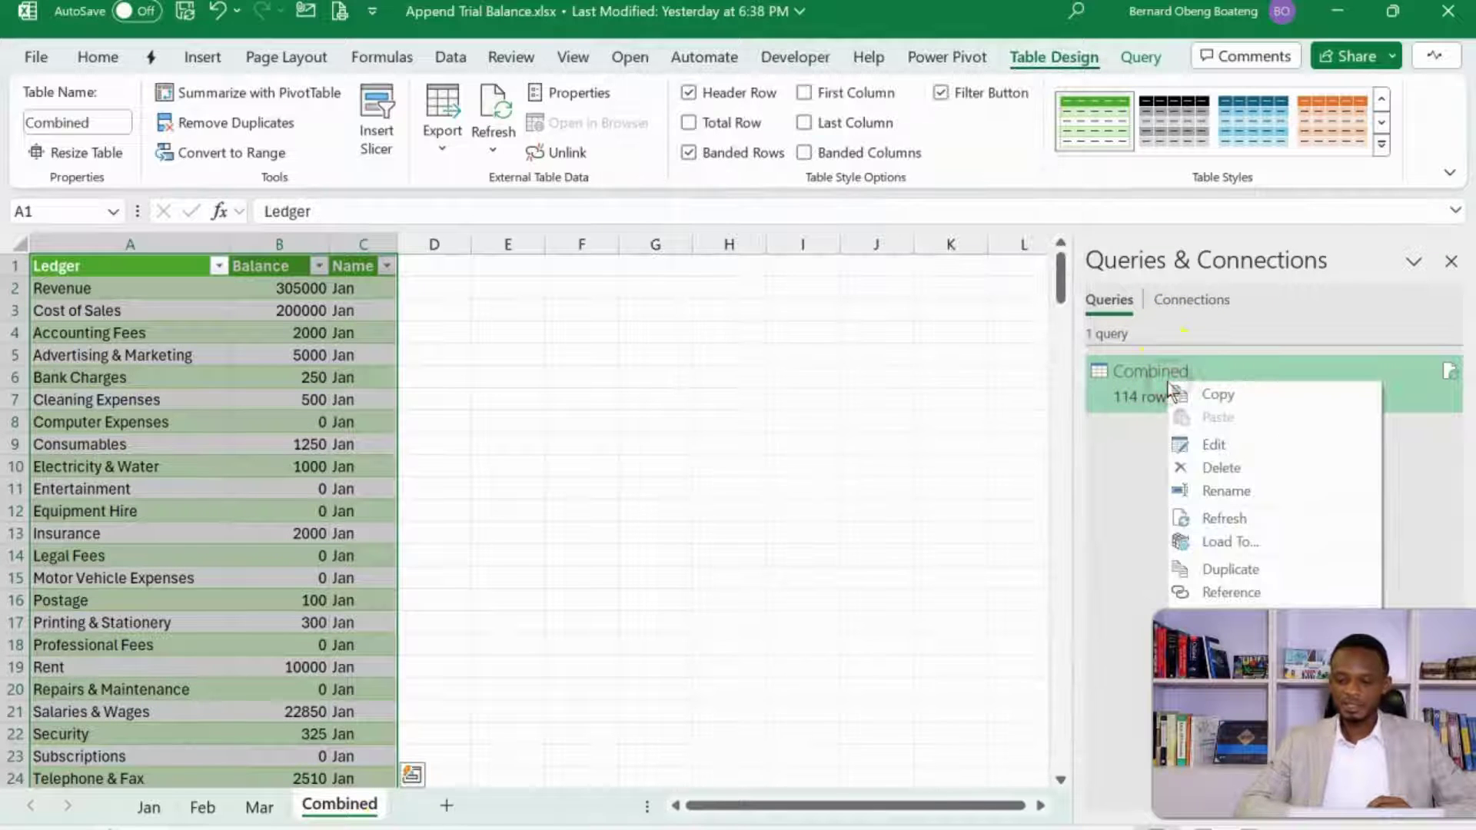
left_click(1208, 543)
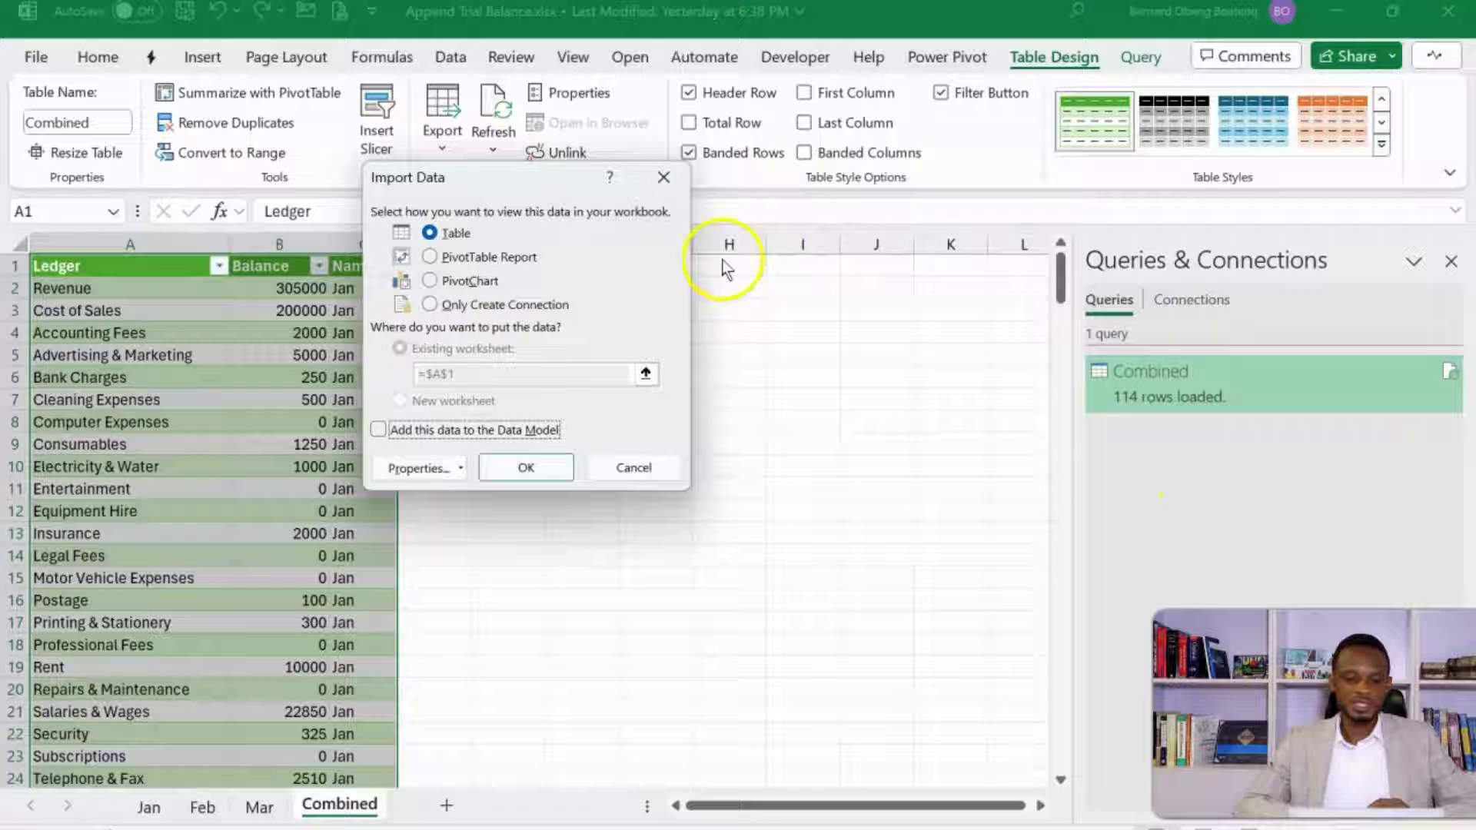
left_click(521, 259)
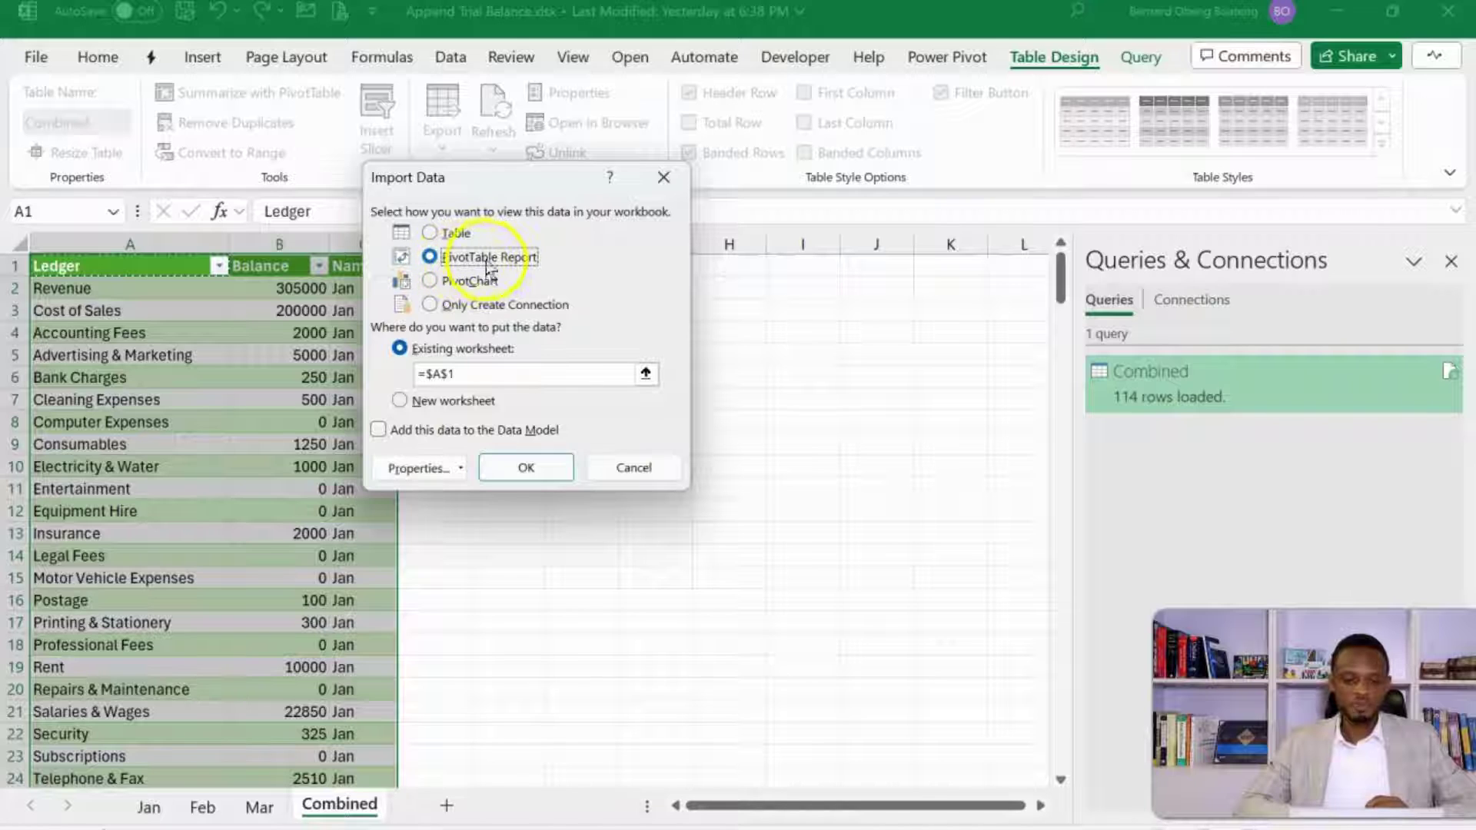
left_click(461, 375)
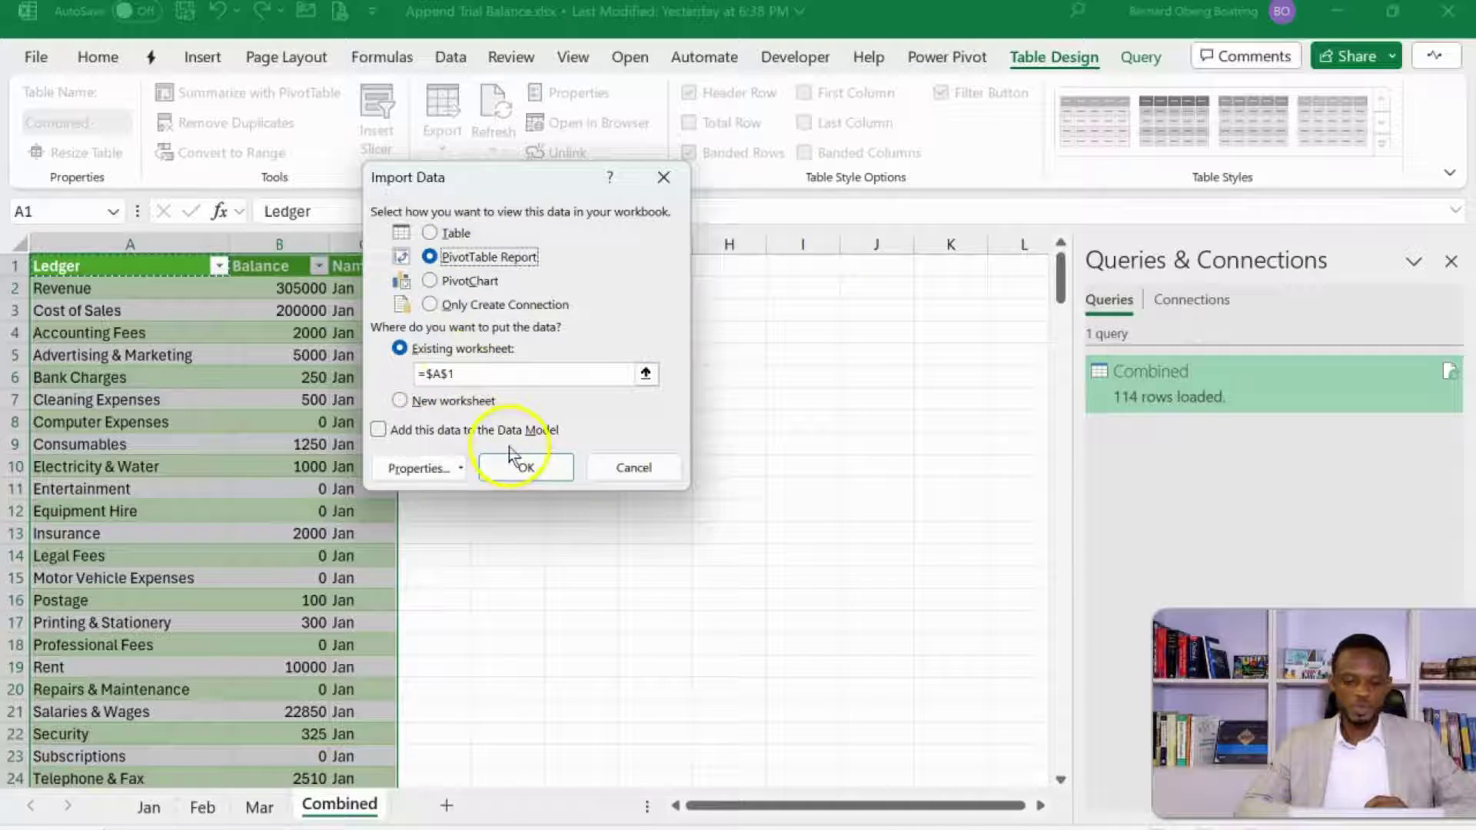
left_click(521, 467)
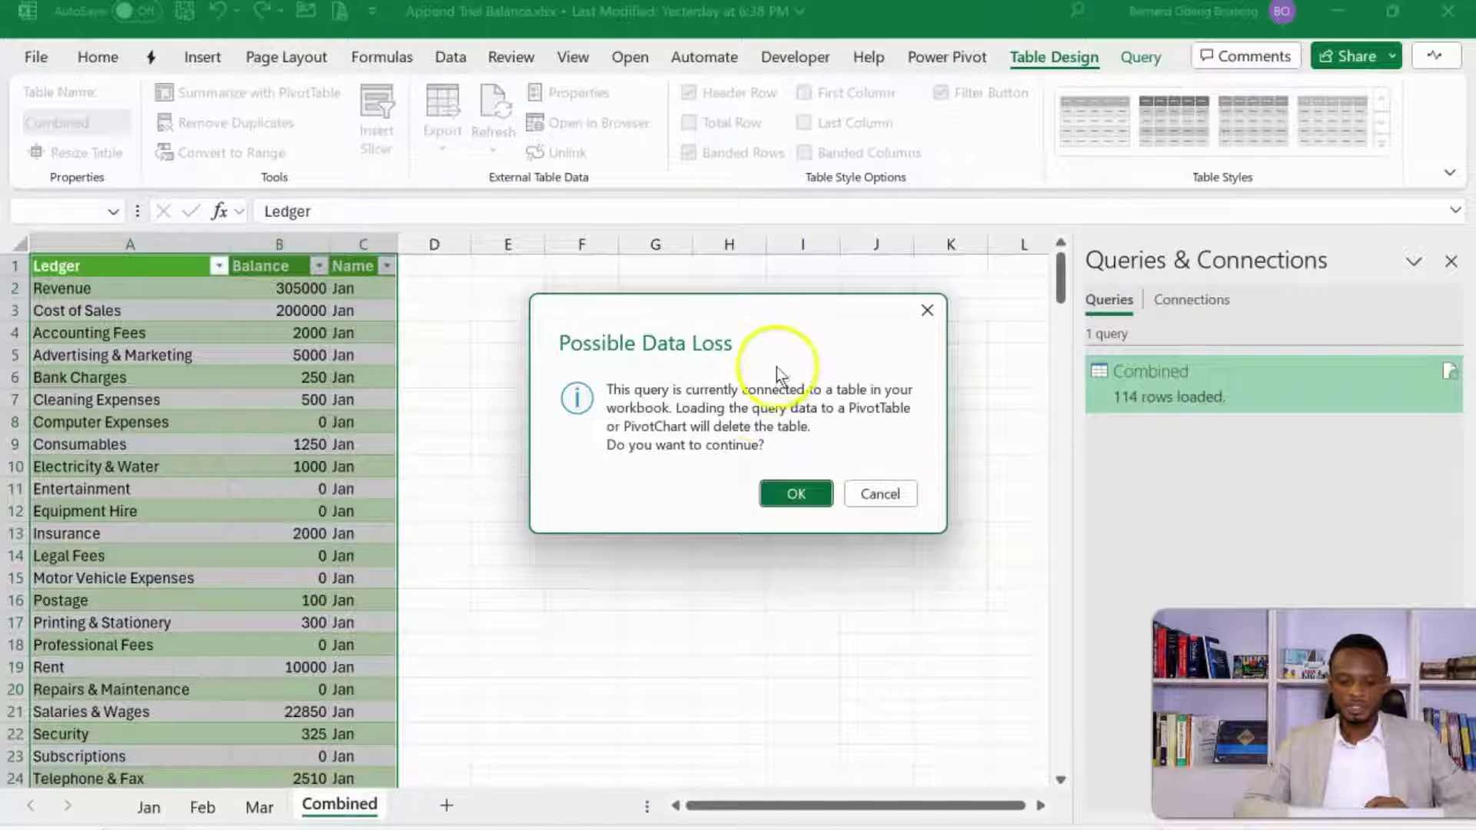
left_click(792, 494)
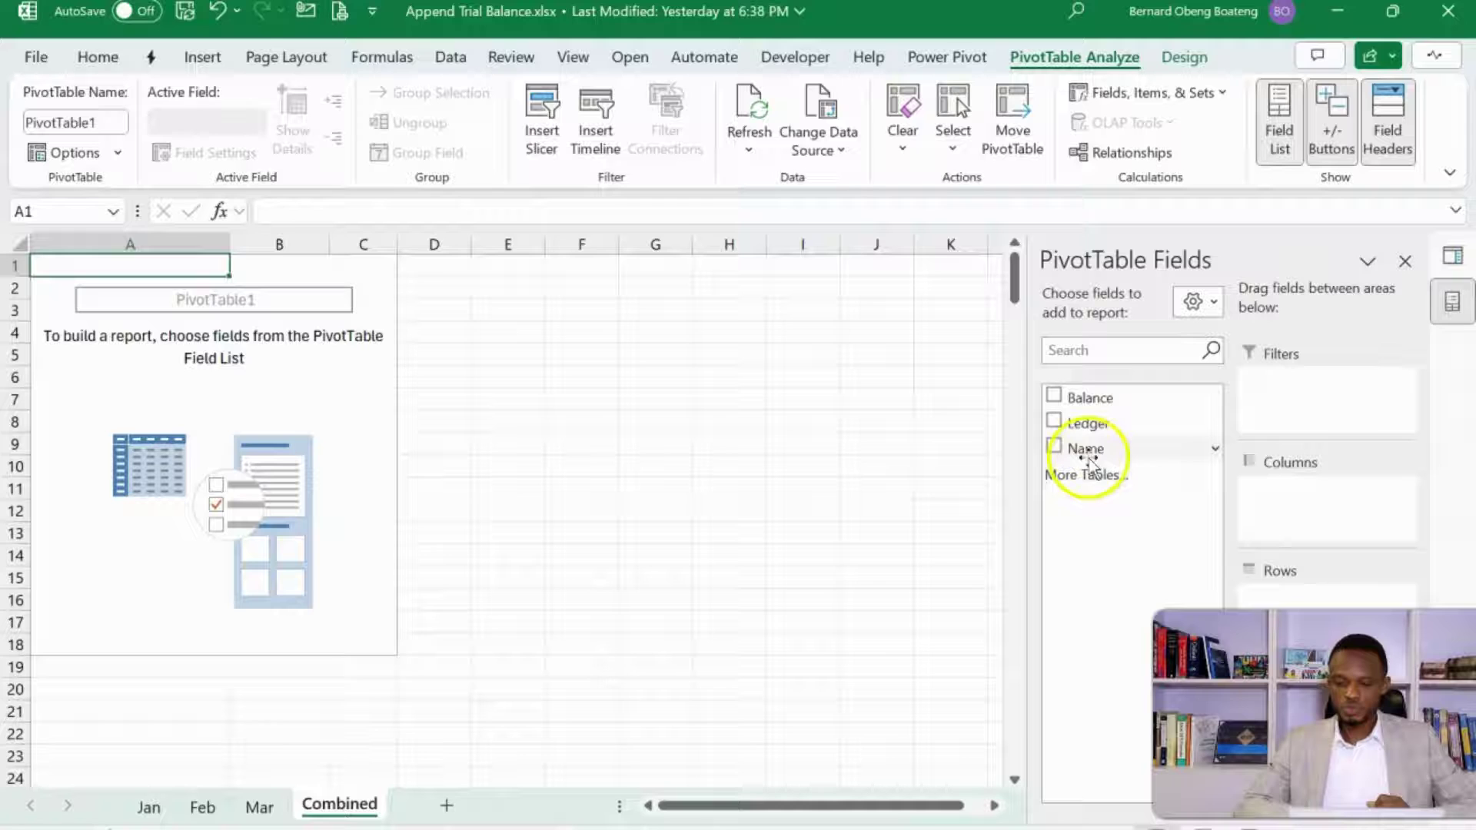
Add Balance and Ledger to PivotTable1 so each Ledger shows its Sum of Balance.
left_click(1054, 398)
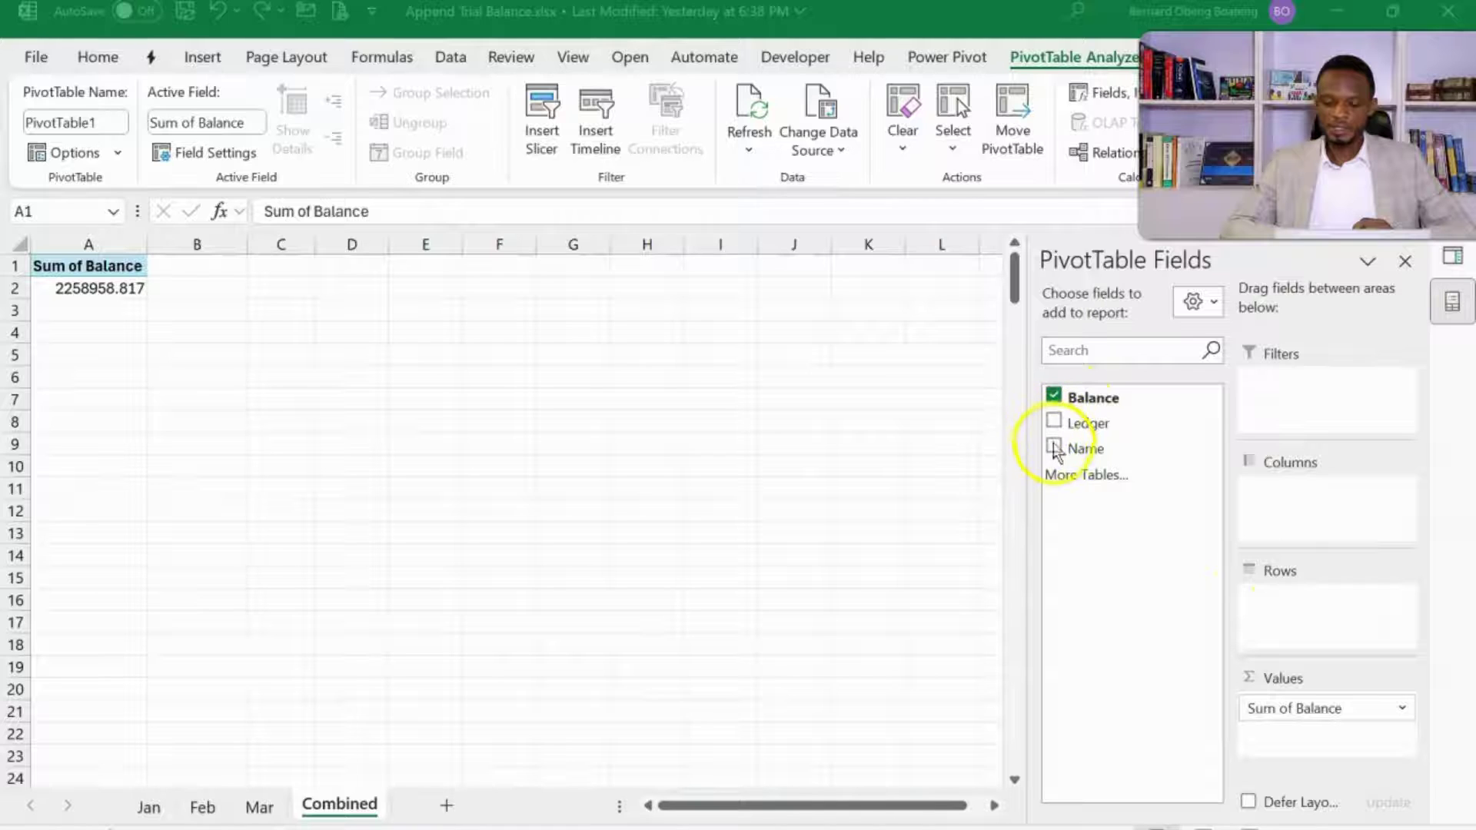
left_click(1053, 423)
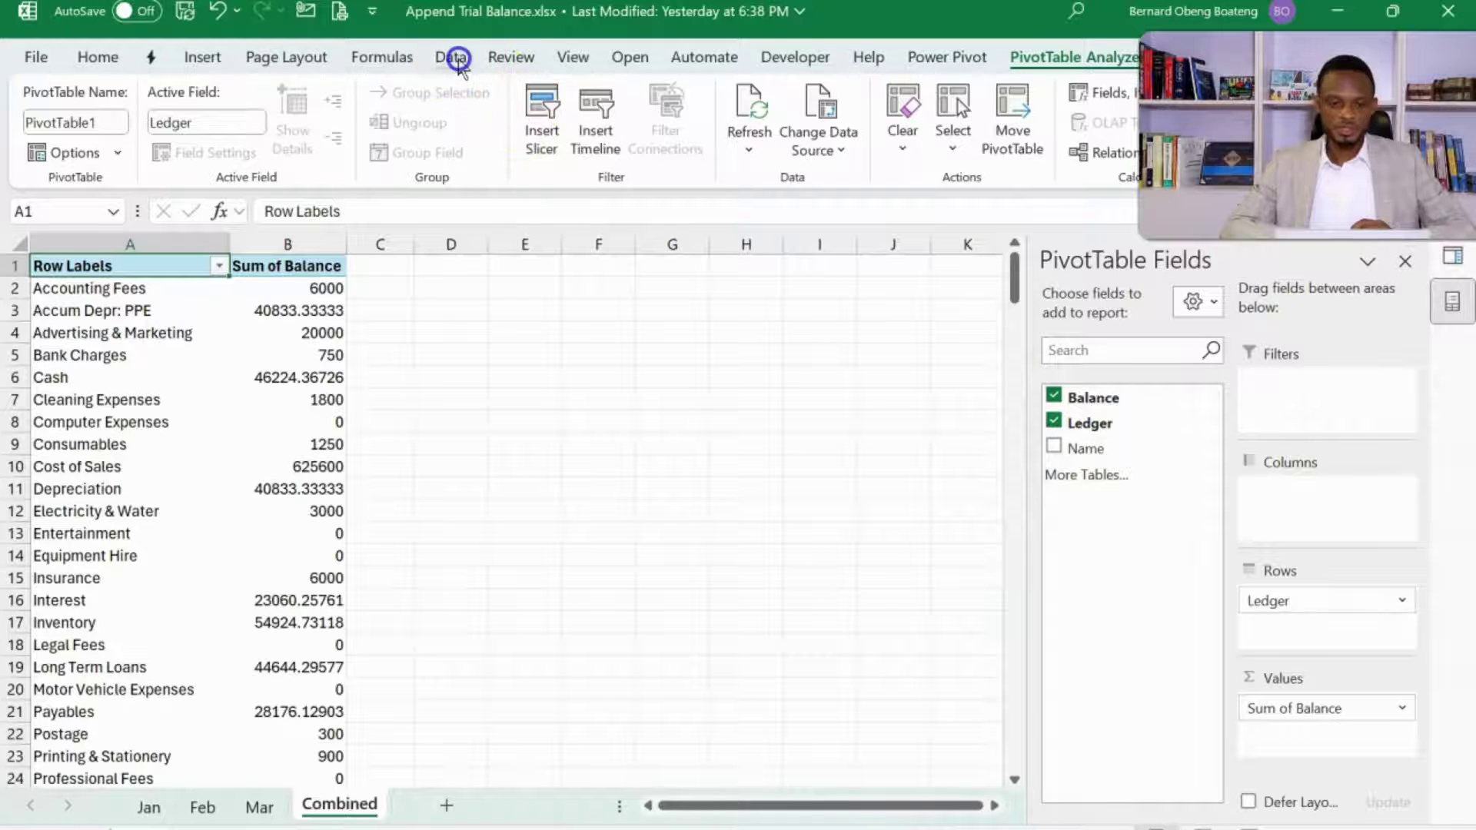
left_click(454, 58)
Reopen the Combined query, rename its Name column to Month, and Close & Load.
left_click(346, 92)
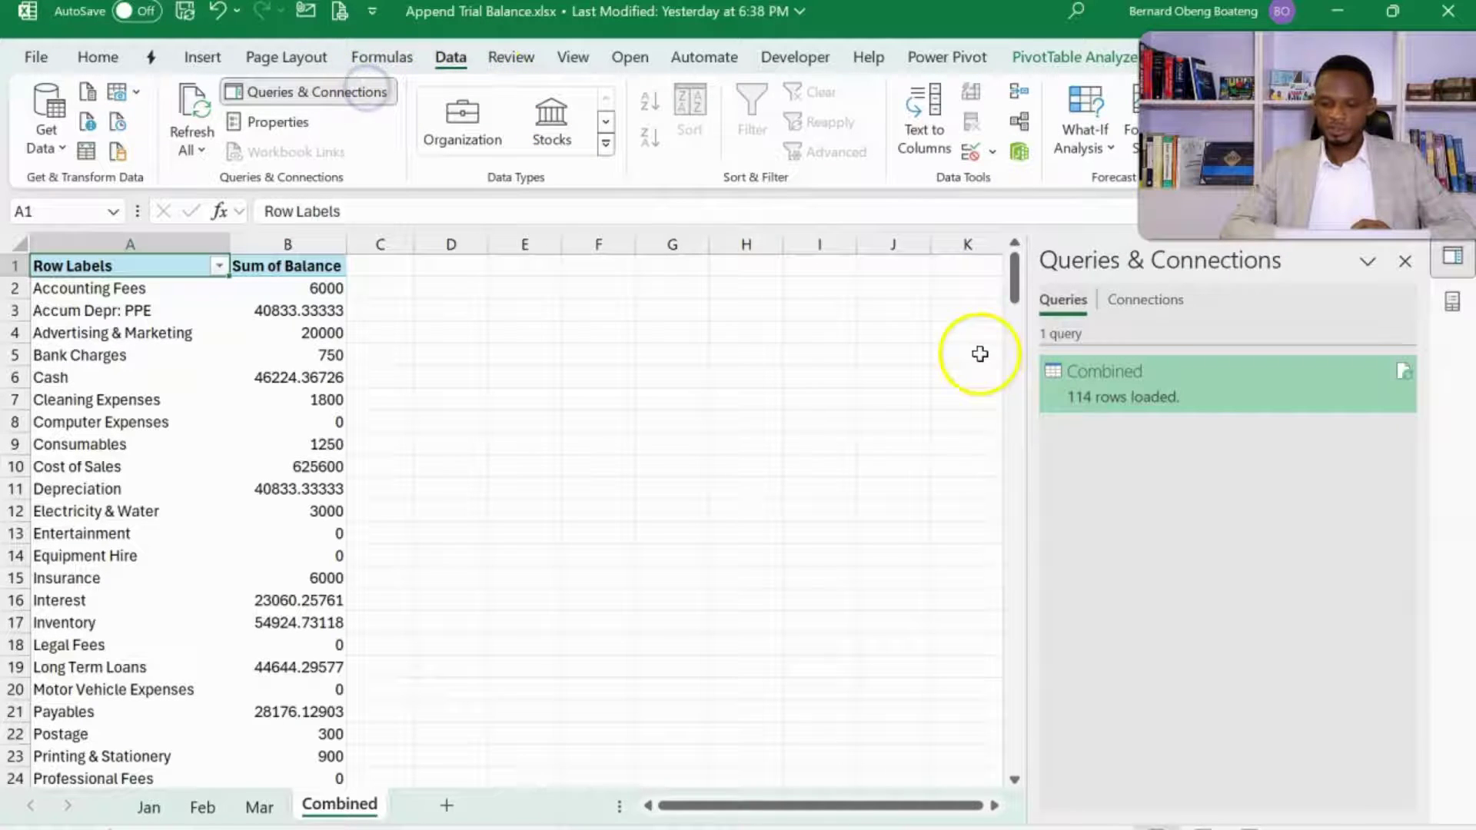
left_click(1157, 375)
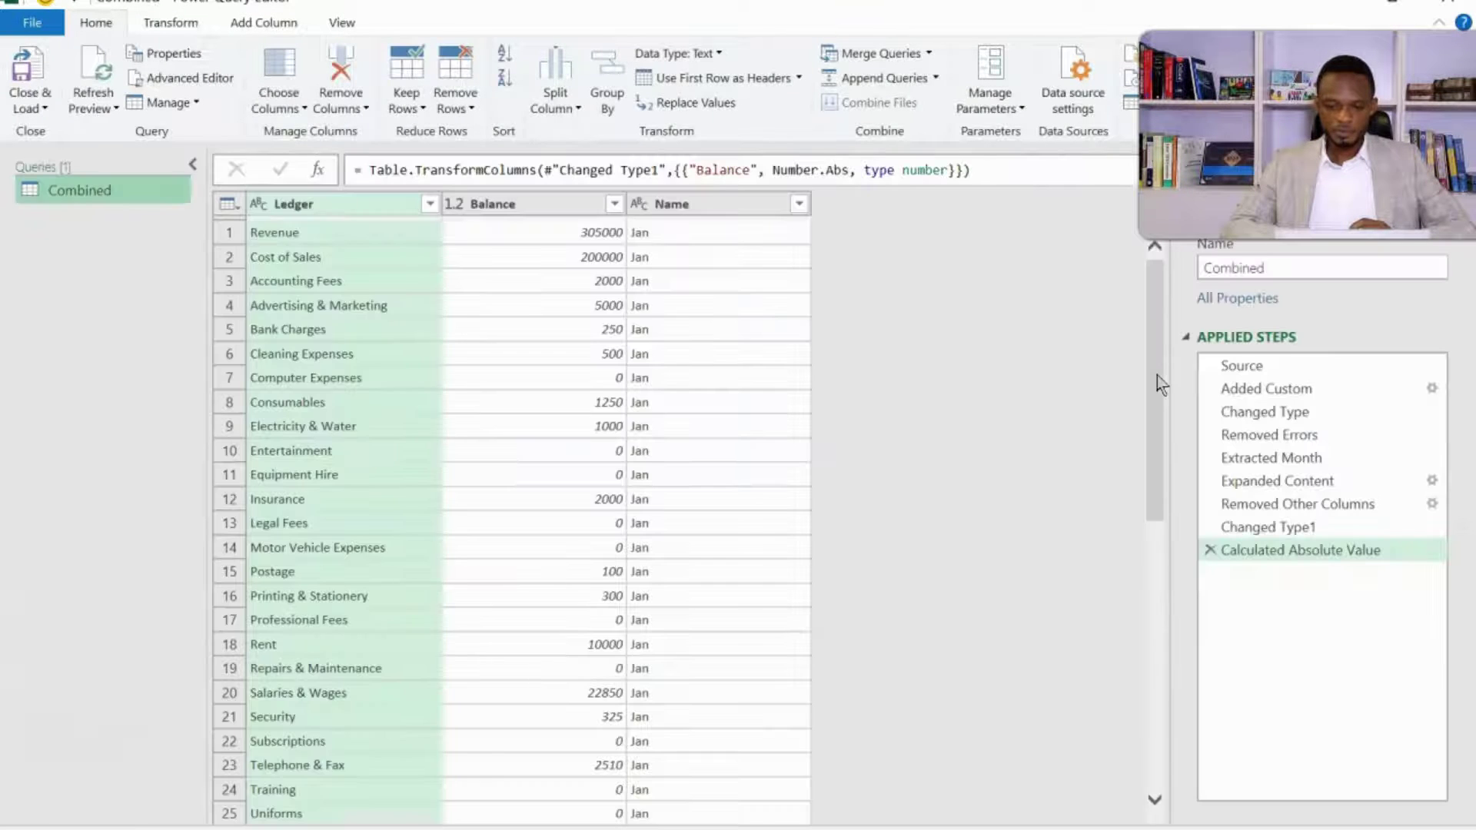
double_click(708, 204)
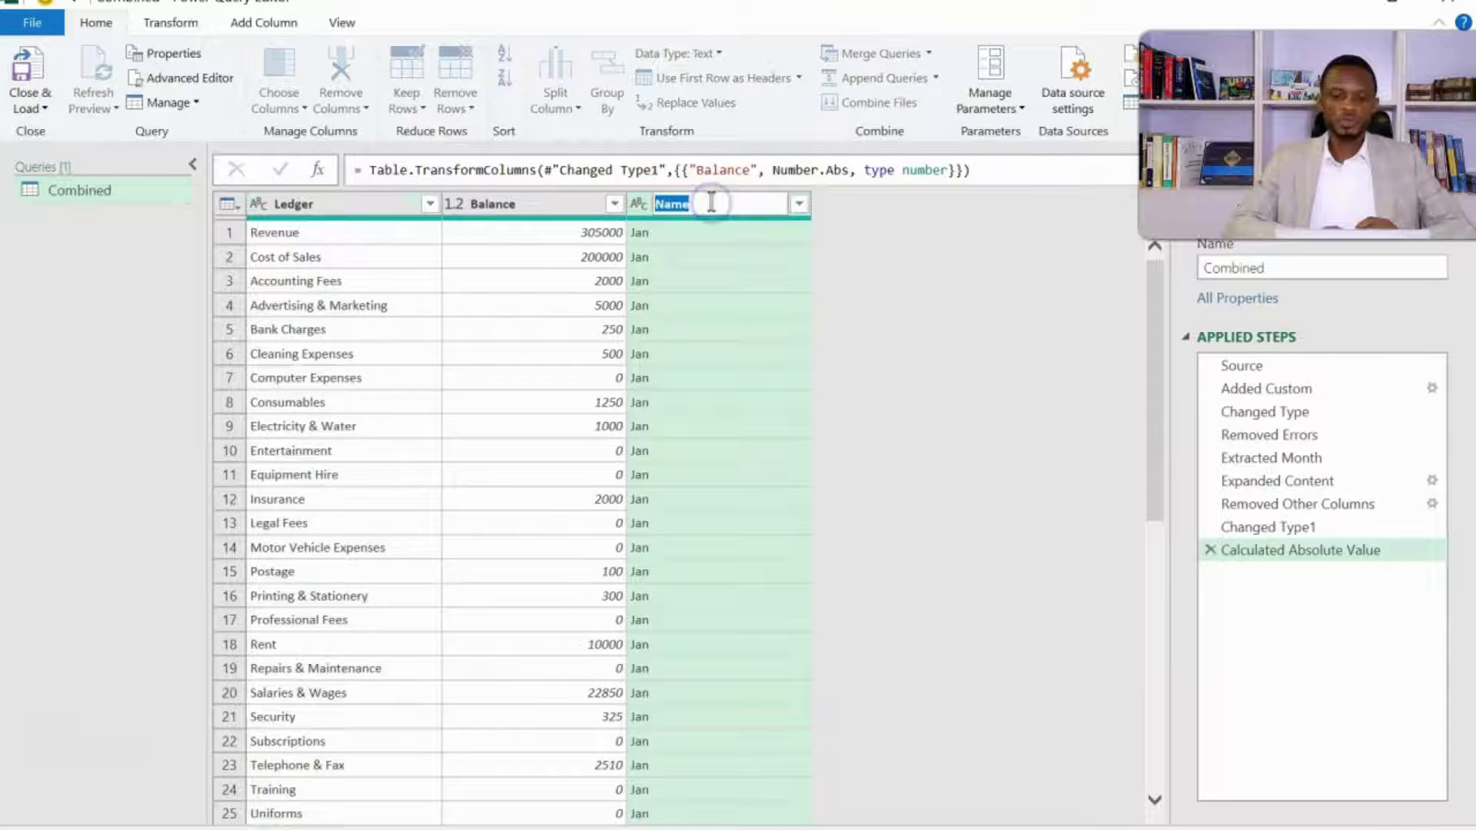
key("Return")
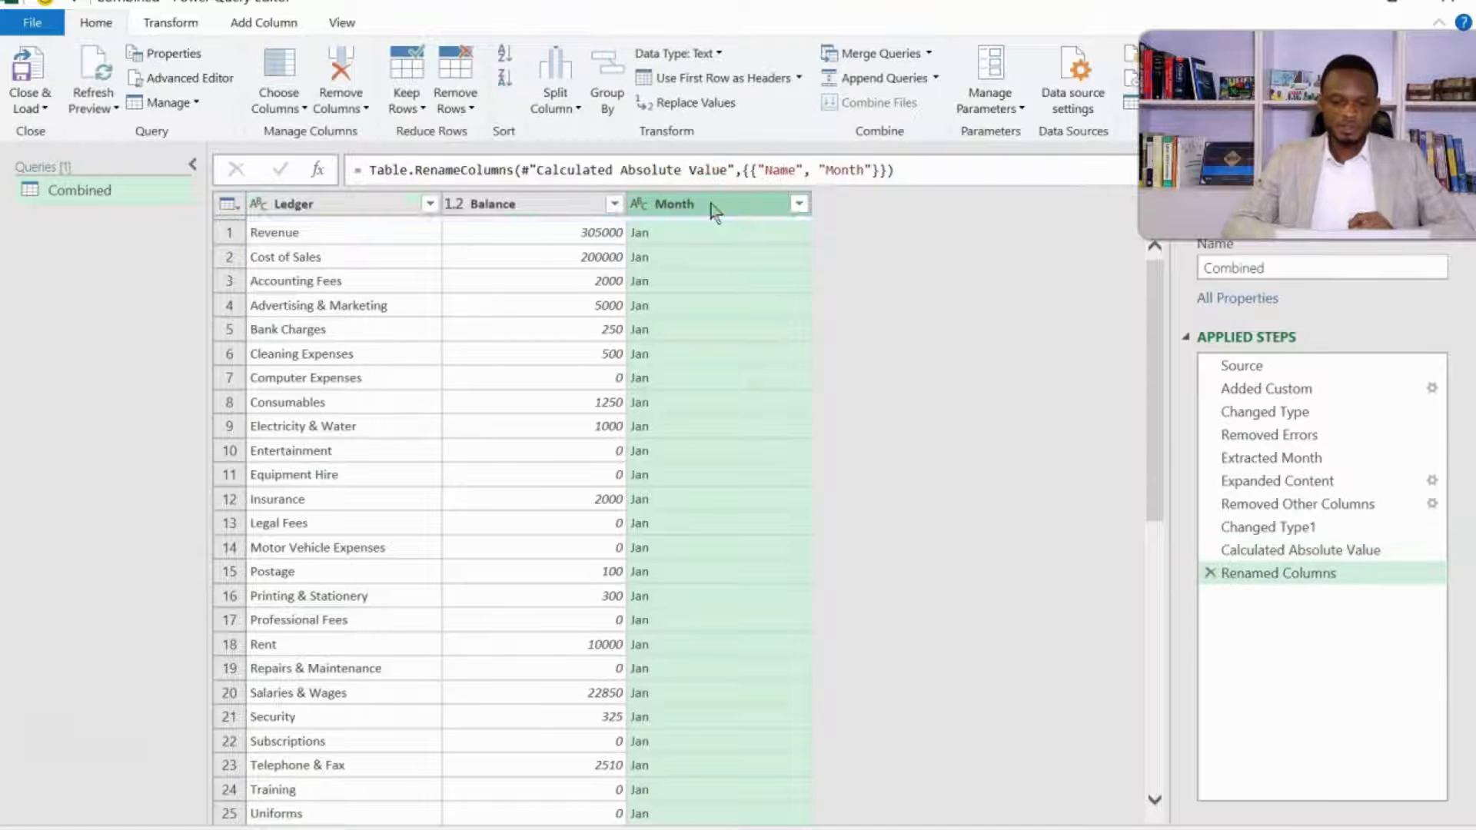
left_click(31, 73)
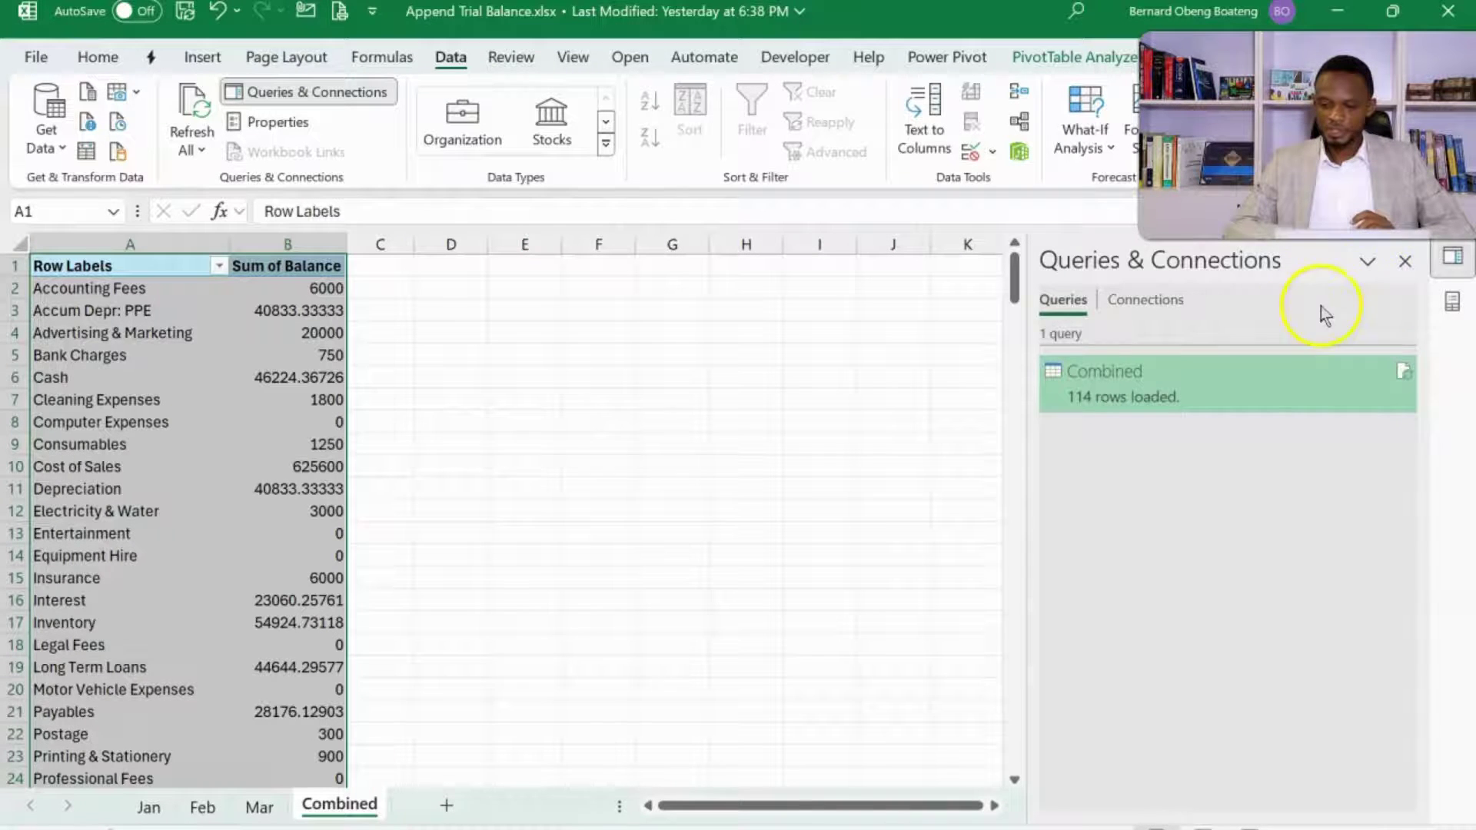
Show the PivotTable Fields list and put Month in Columns to get Jan, Feb, Mar columns.
left_click(1406, 263)
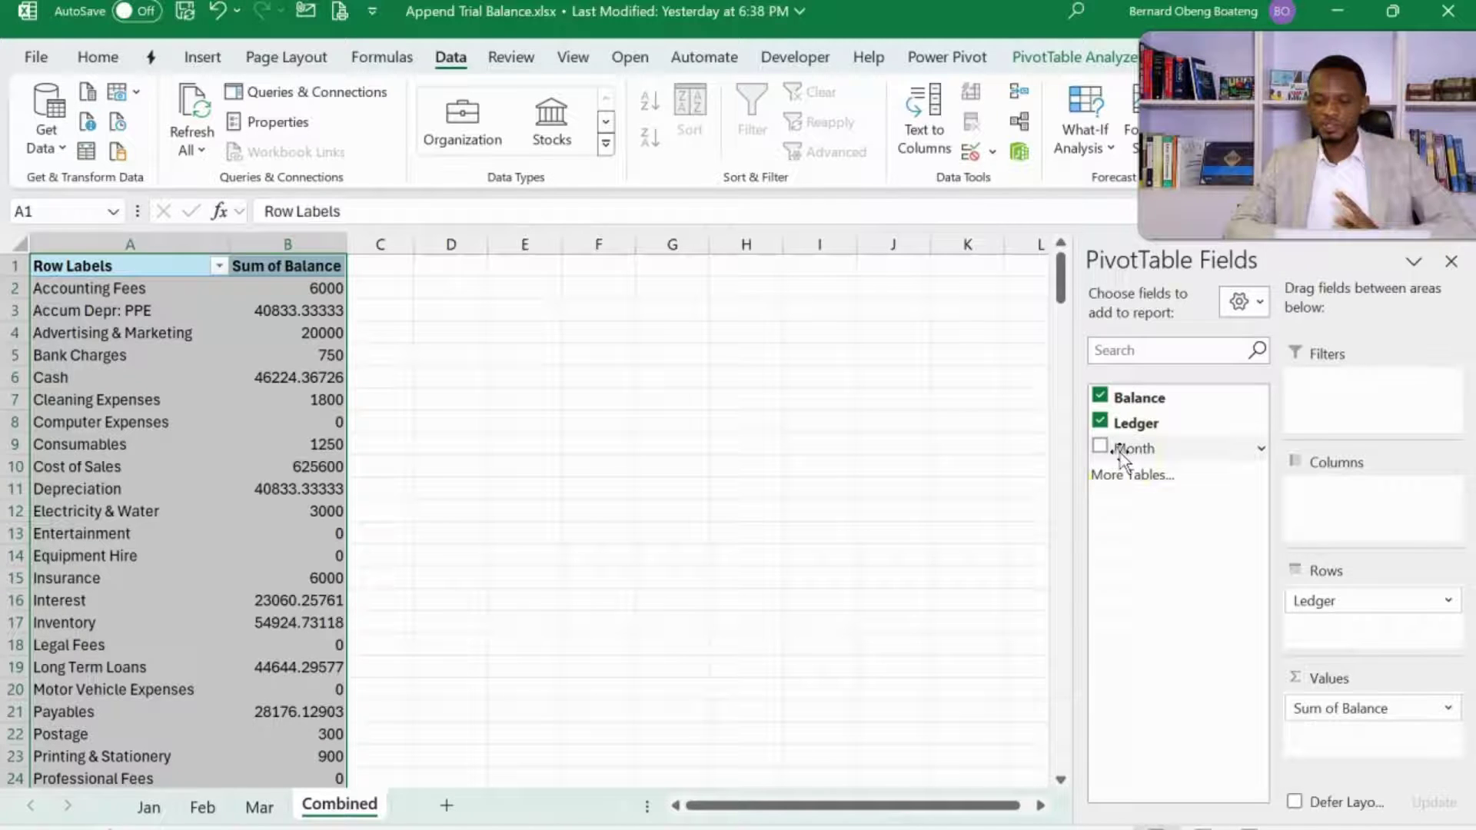
left_click_drag(1121, 452, 1312, 504)
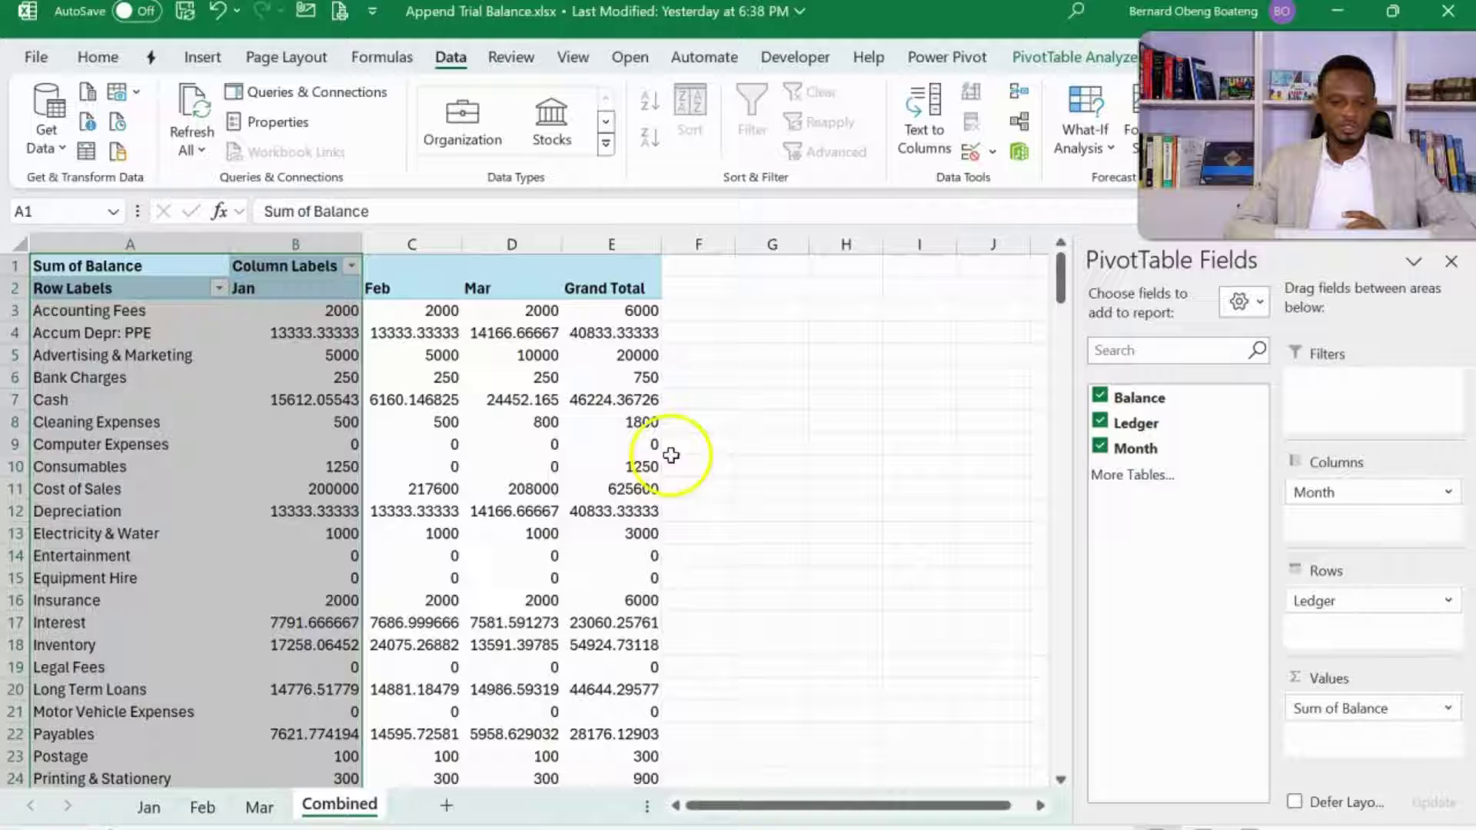
Apply Comma Style with two decimals to all pivot values.
mouse_move(318, 311)
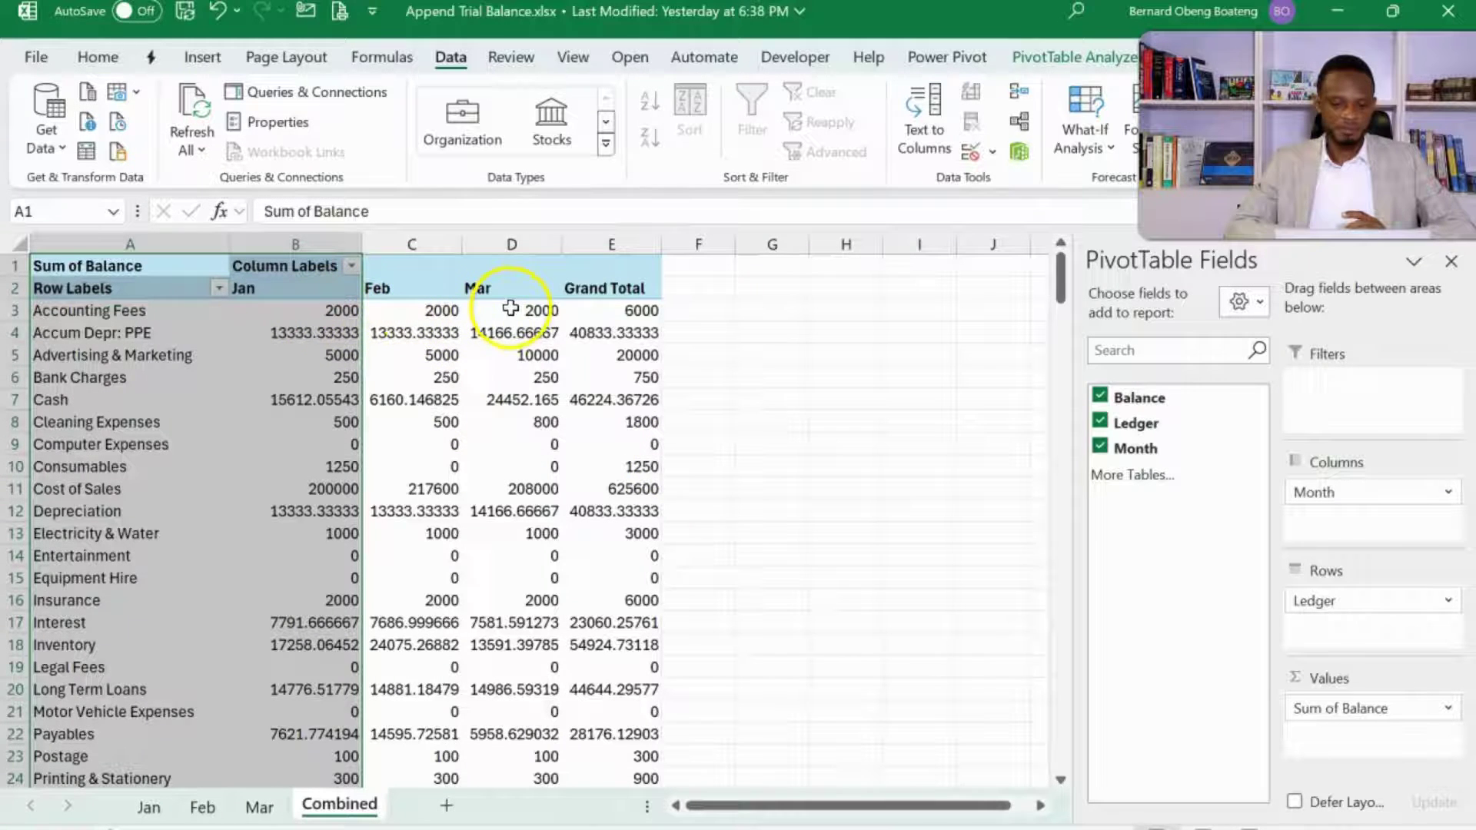
mouse_move(555, 309)
left_click(341, 310)
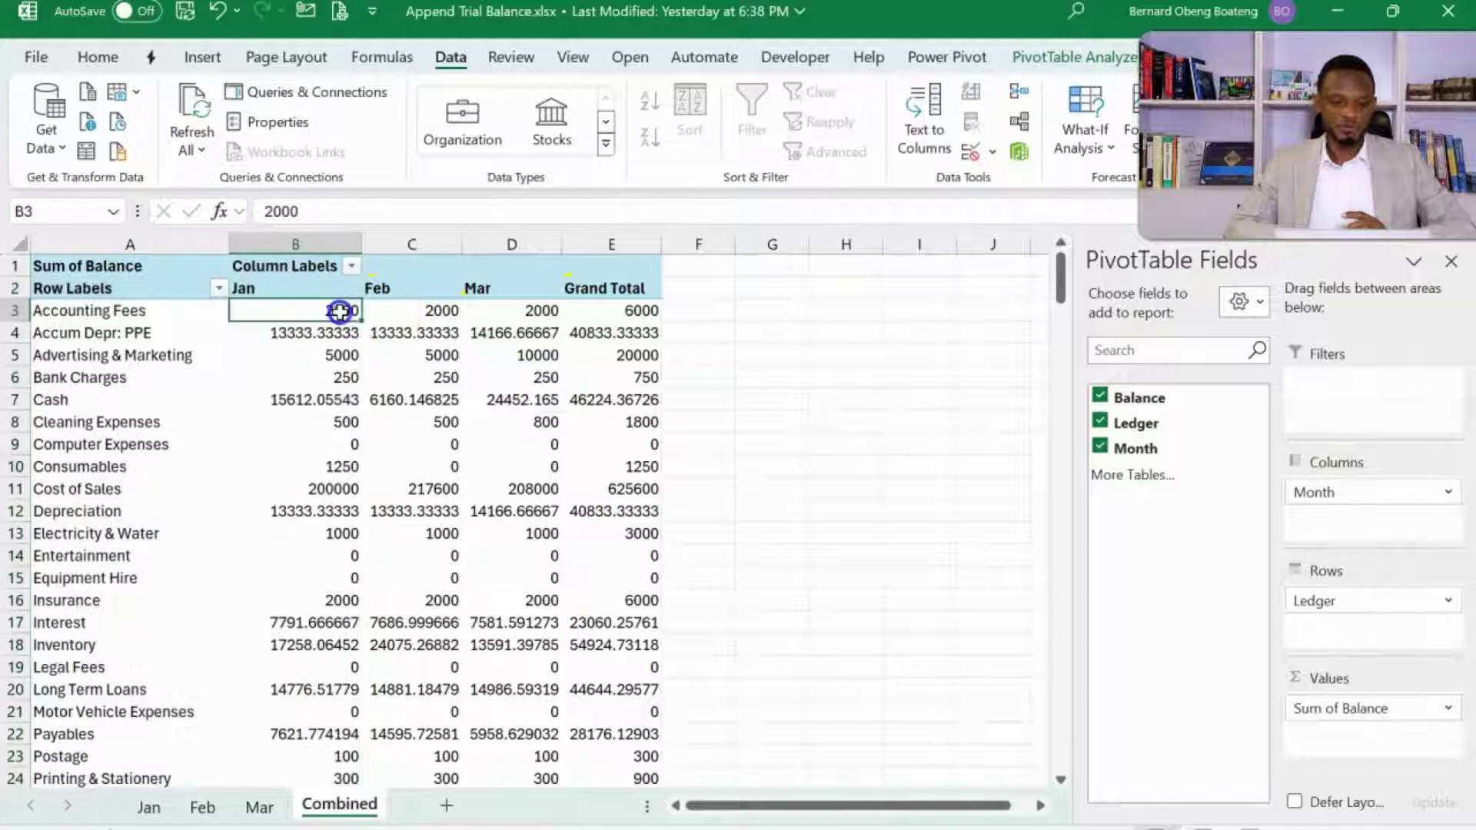
key("ctrl+shift+Right")
key("ctrl+shift+Down")
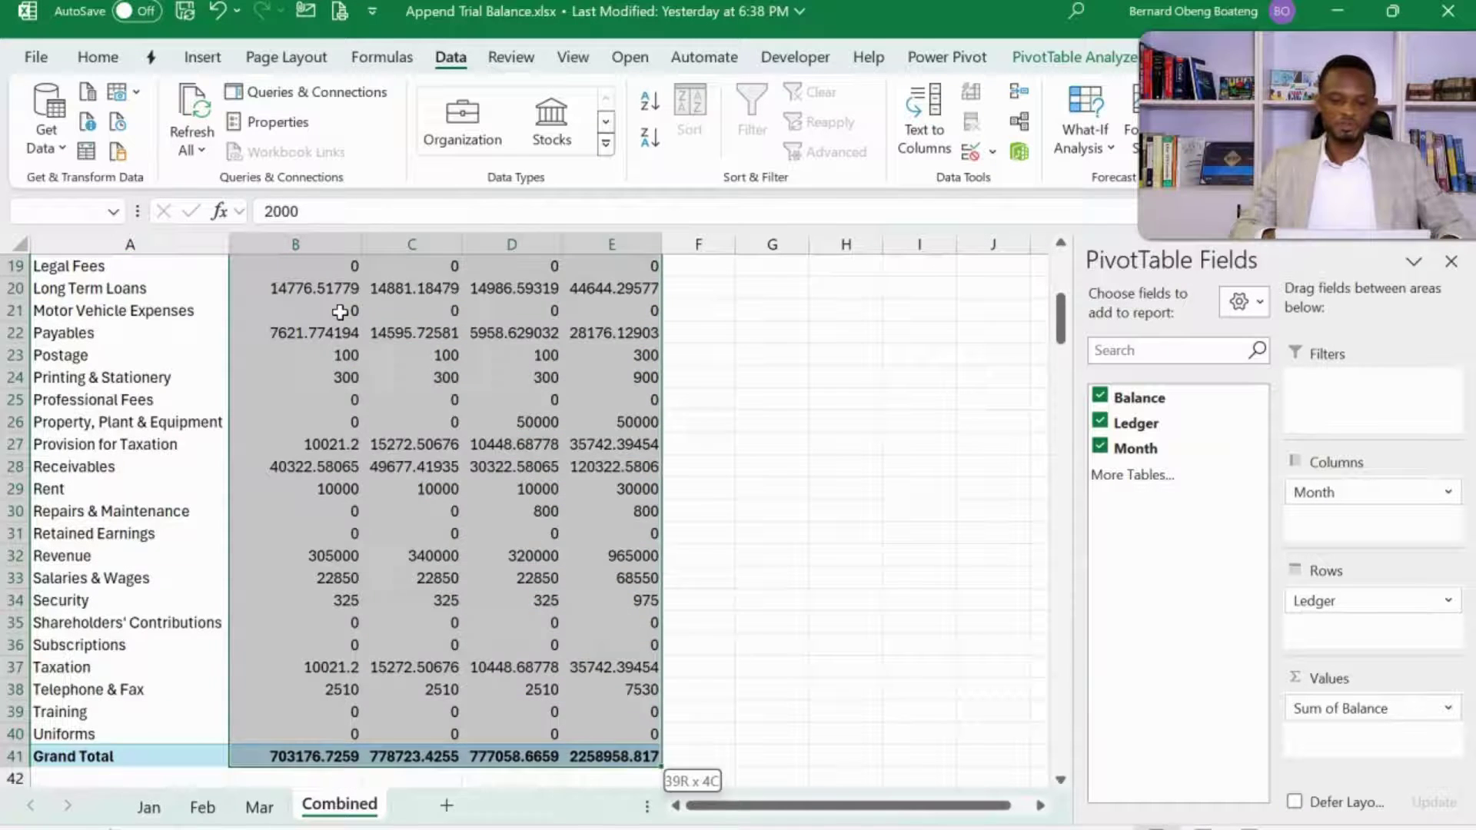
scroll(341, 311, "up", 6)
key("ctrl+shift+1")
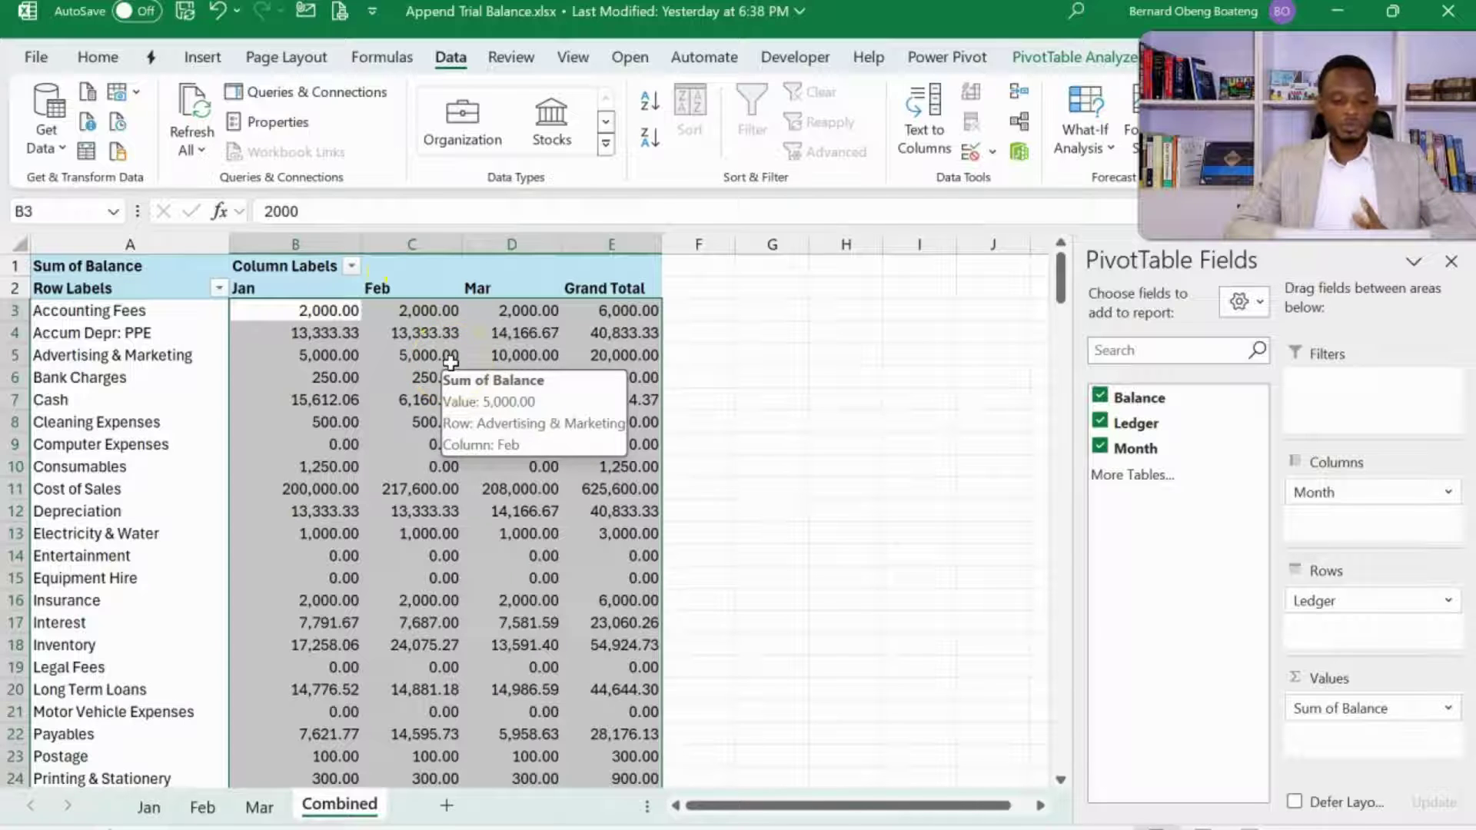
Remove the Grand Total column from the PivotTable.
left_click(621, 281)
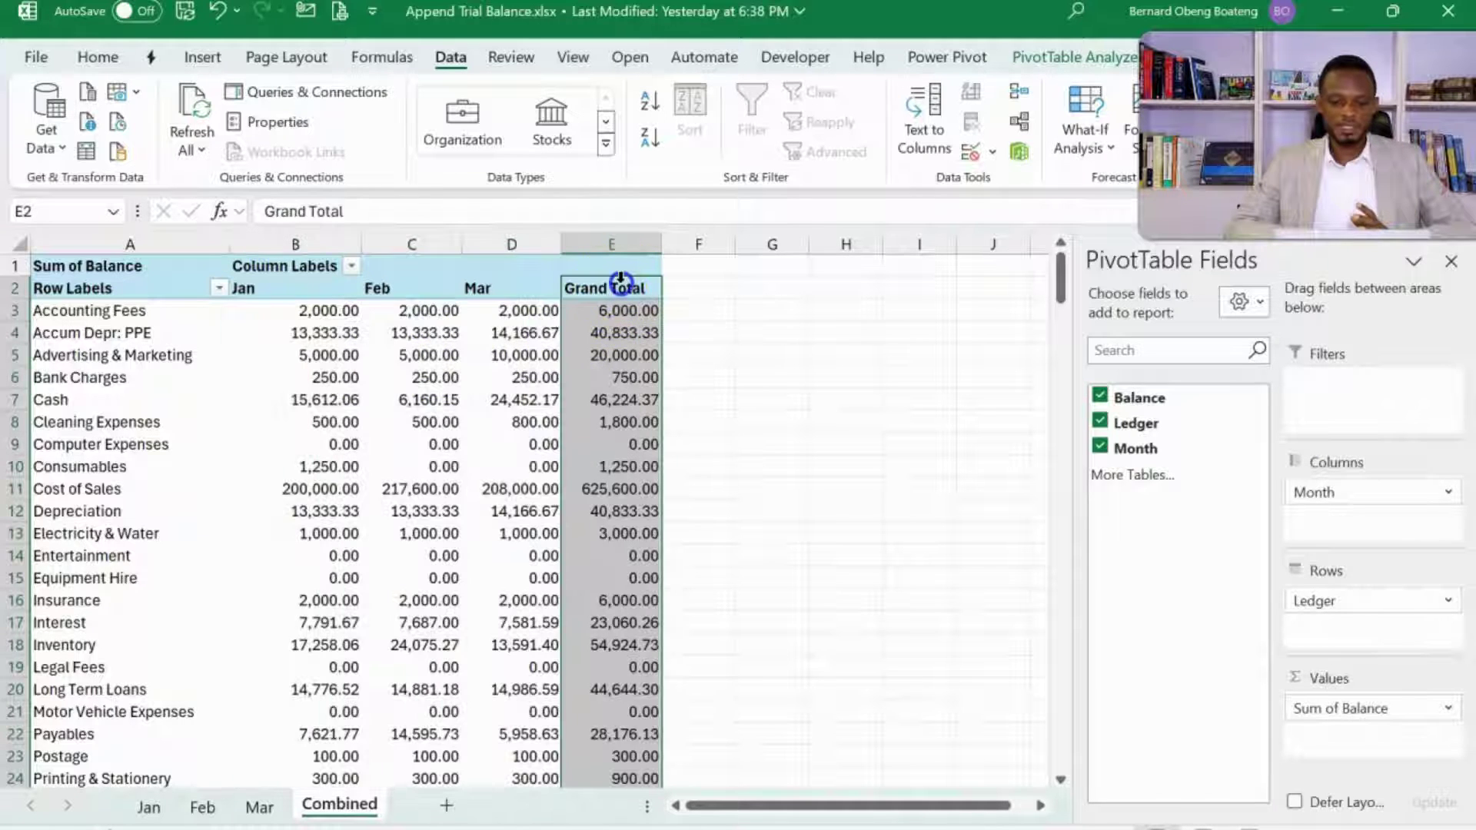
left_click(619, 289)
right_click(618, 292)
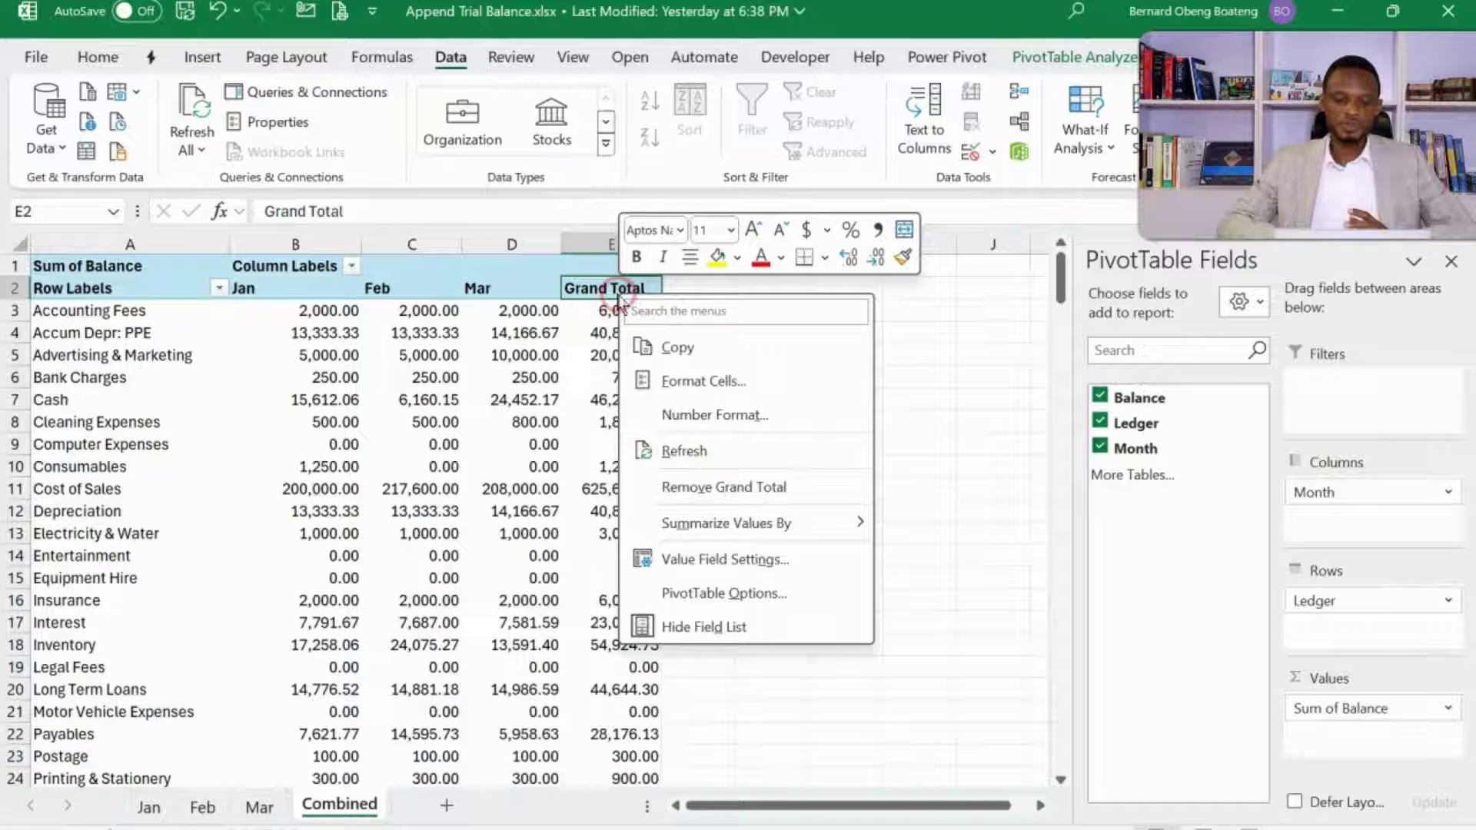
left_click(680, 482)
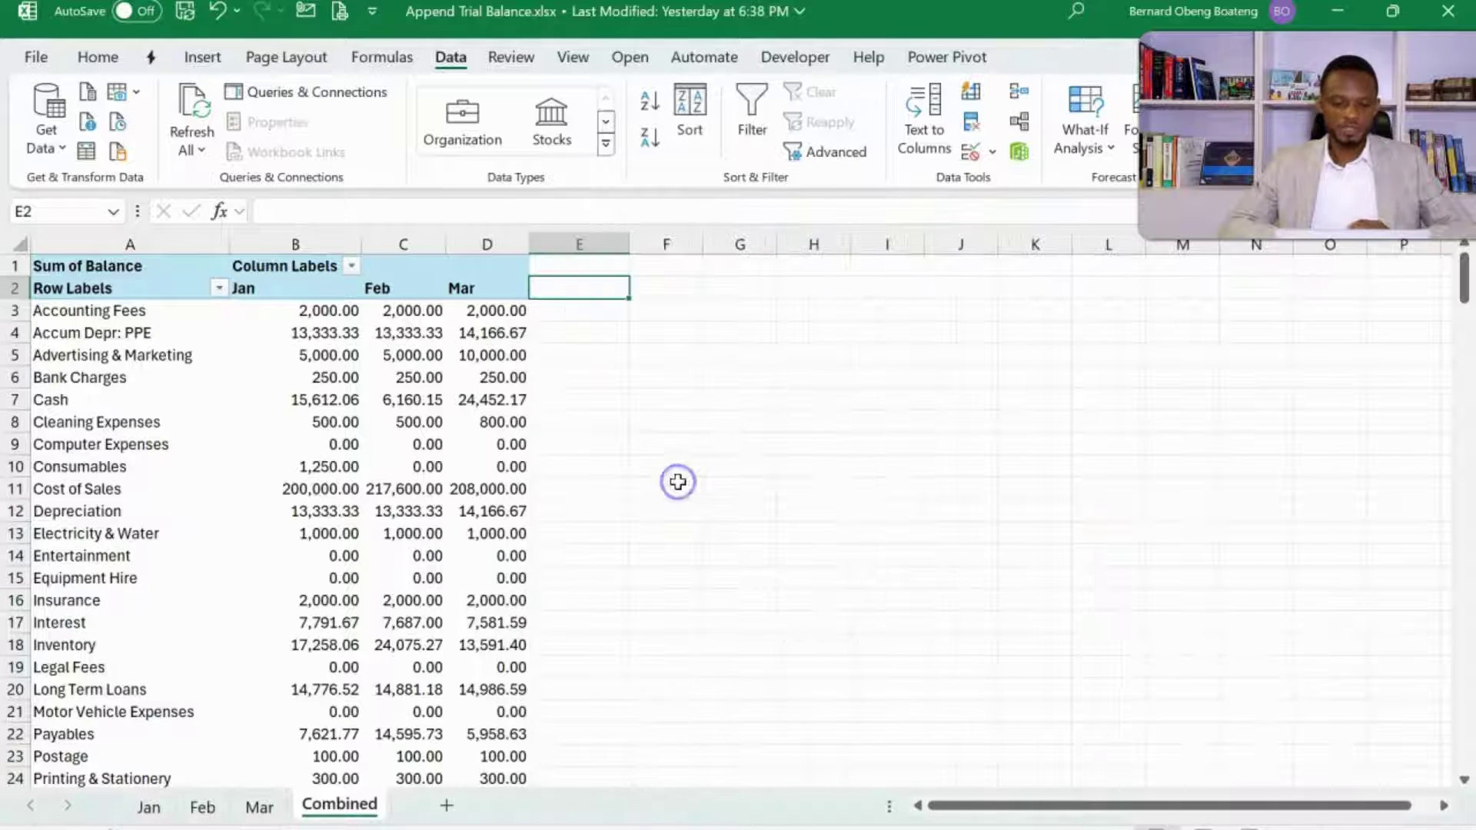
Insert a Month slicer for the pivot and move it clear of the pivot columns.
left_click(296, 296)
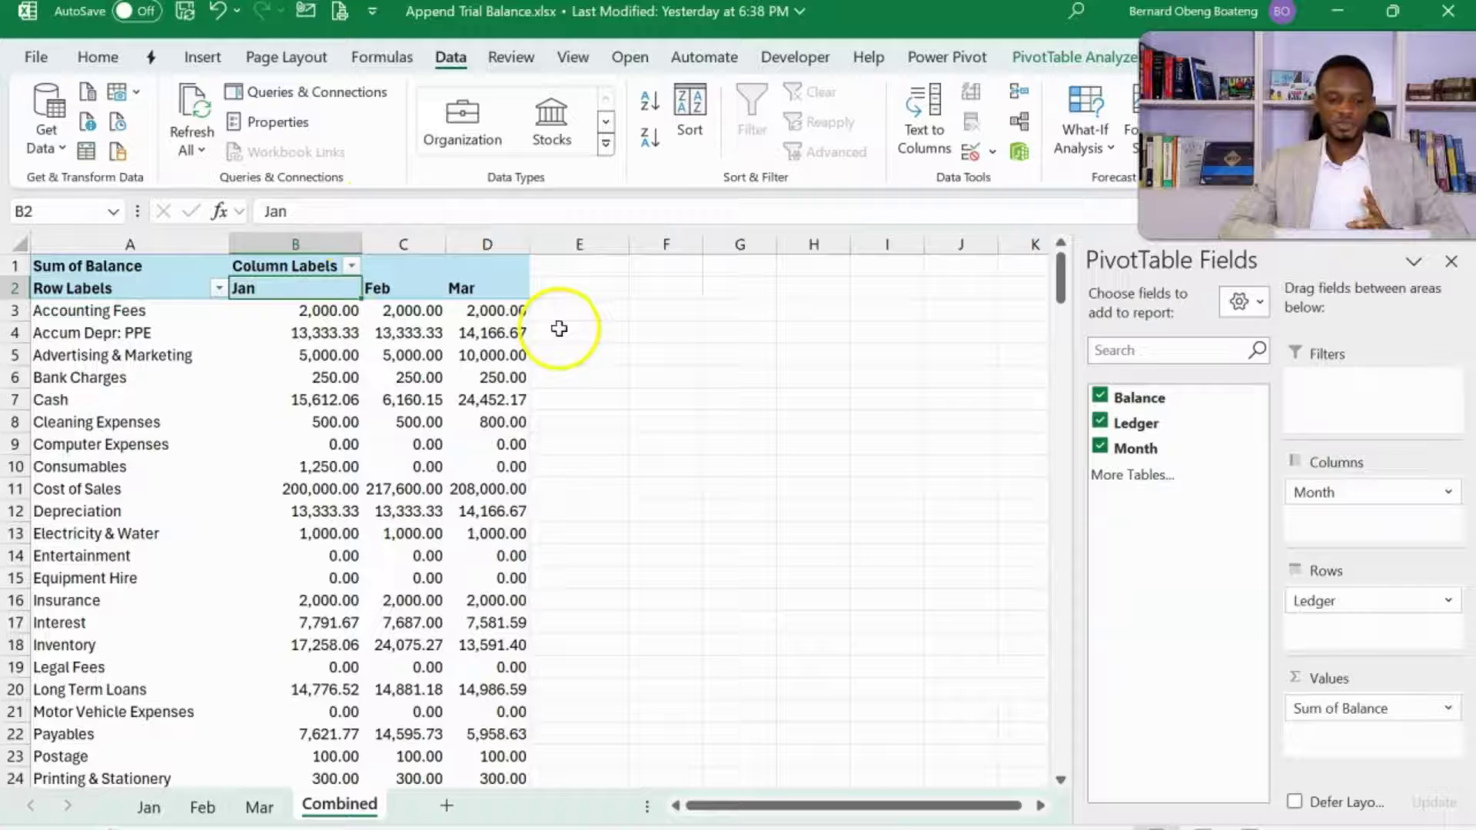
left_click(203, 57)
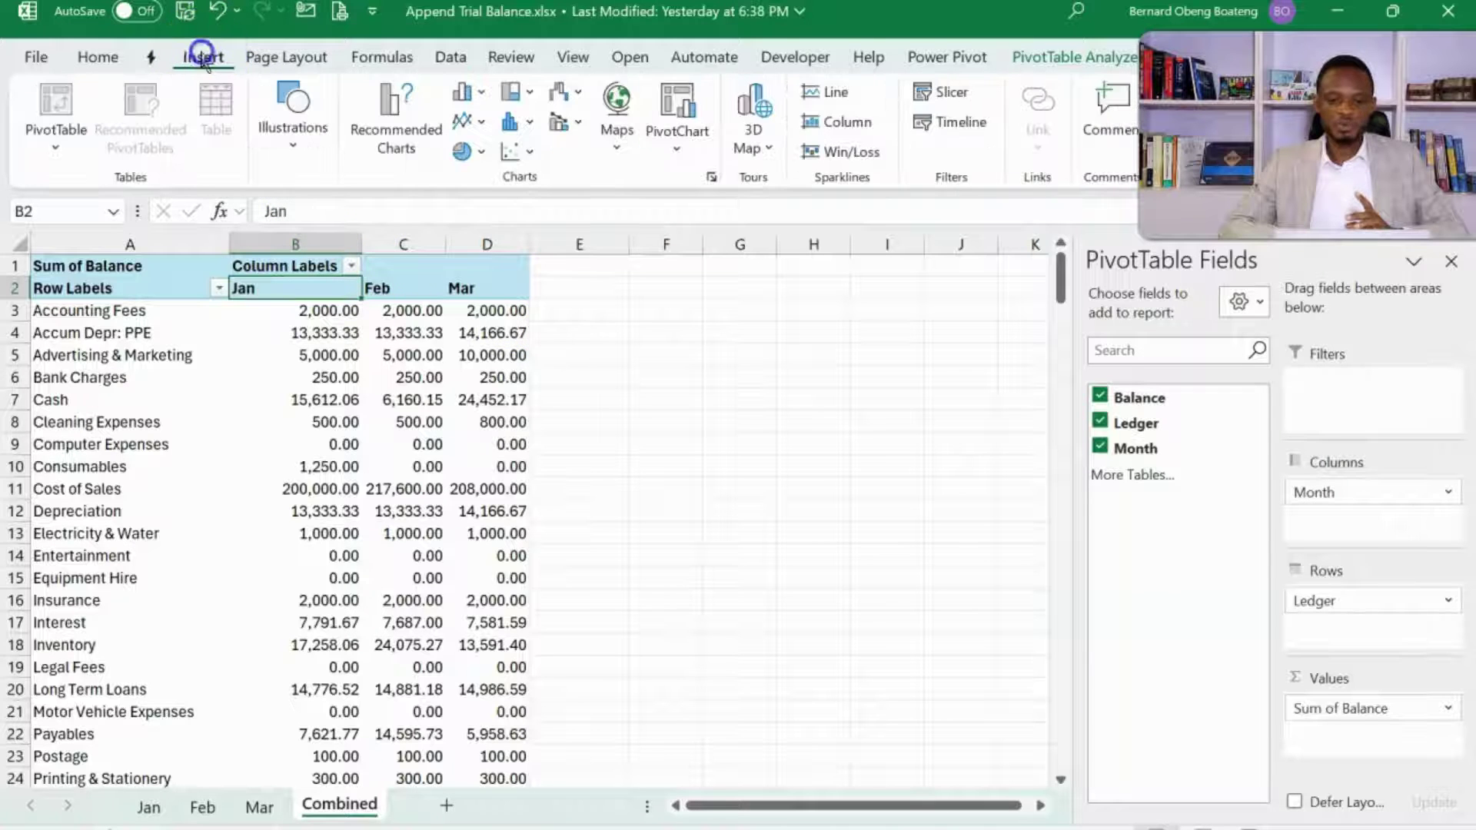
left_click(942, 94)
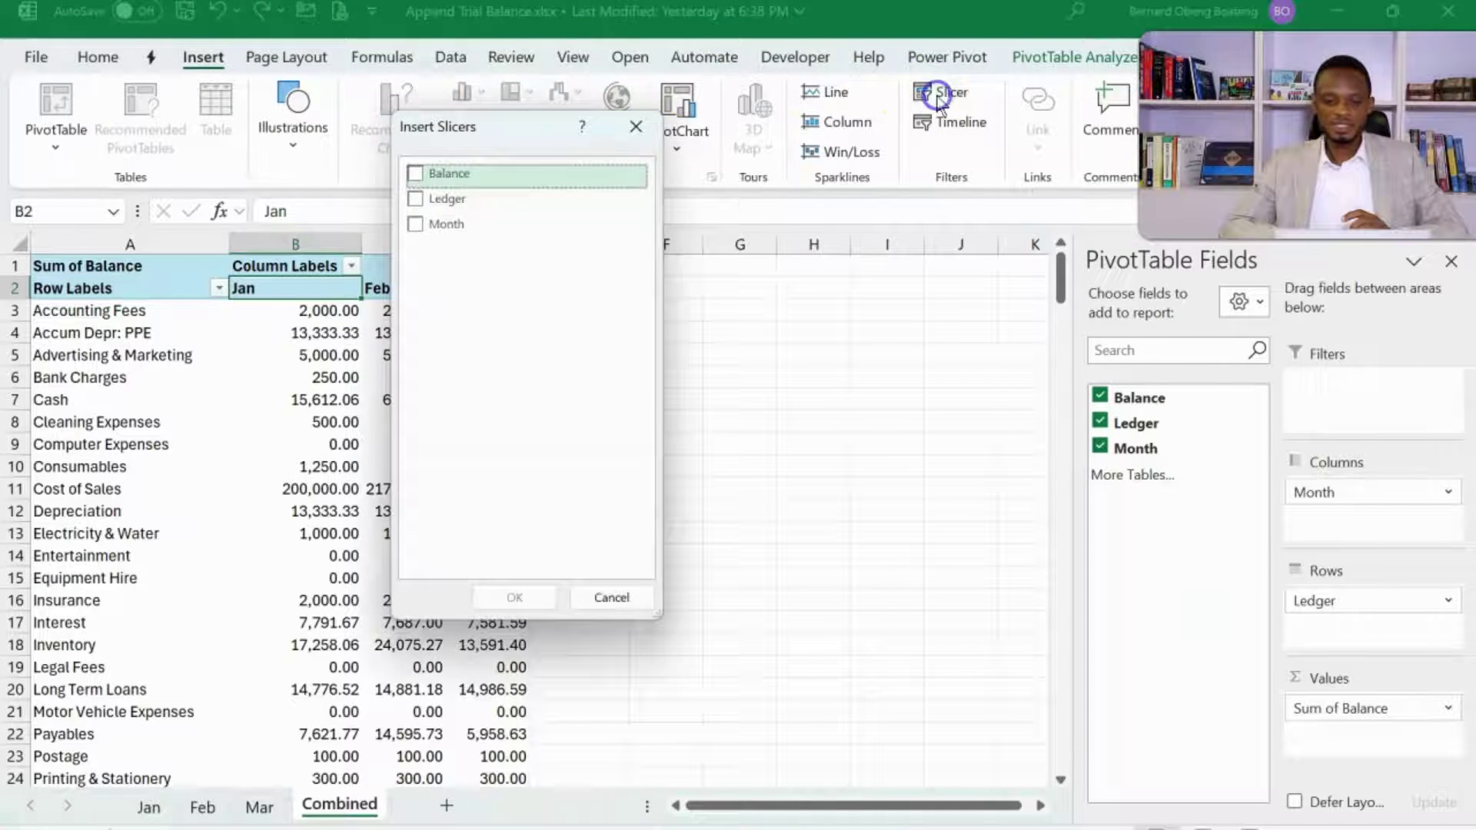
left_click(416, 223)
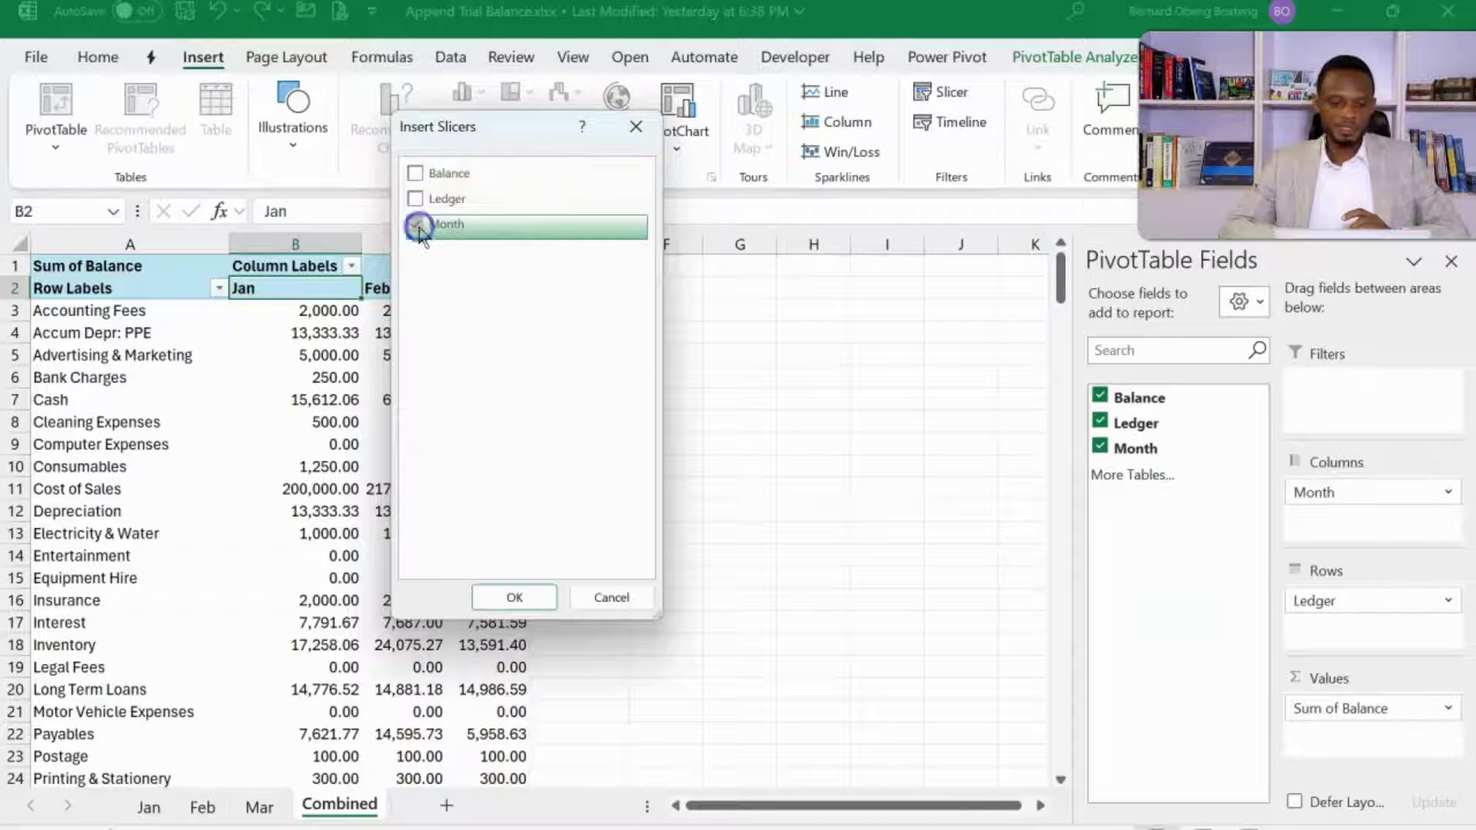
left_click(515, 597)
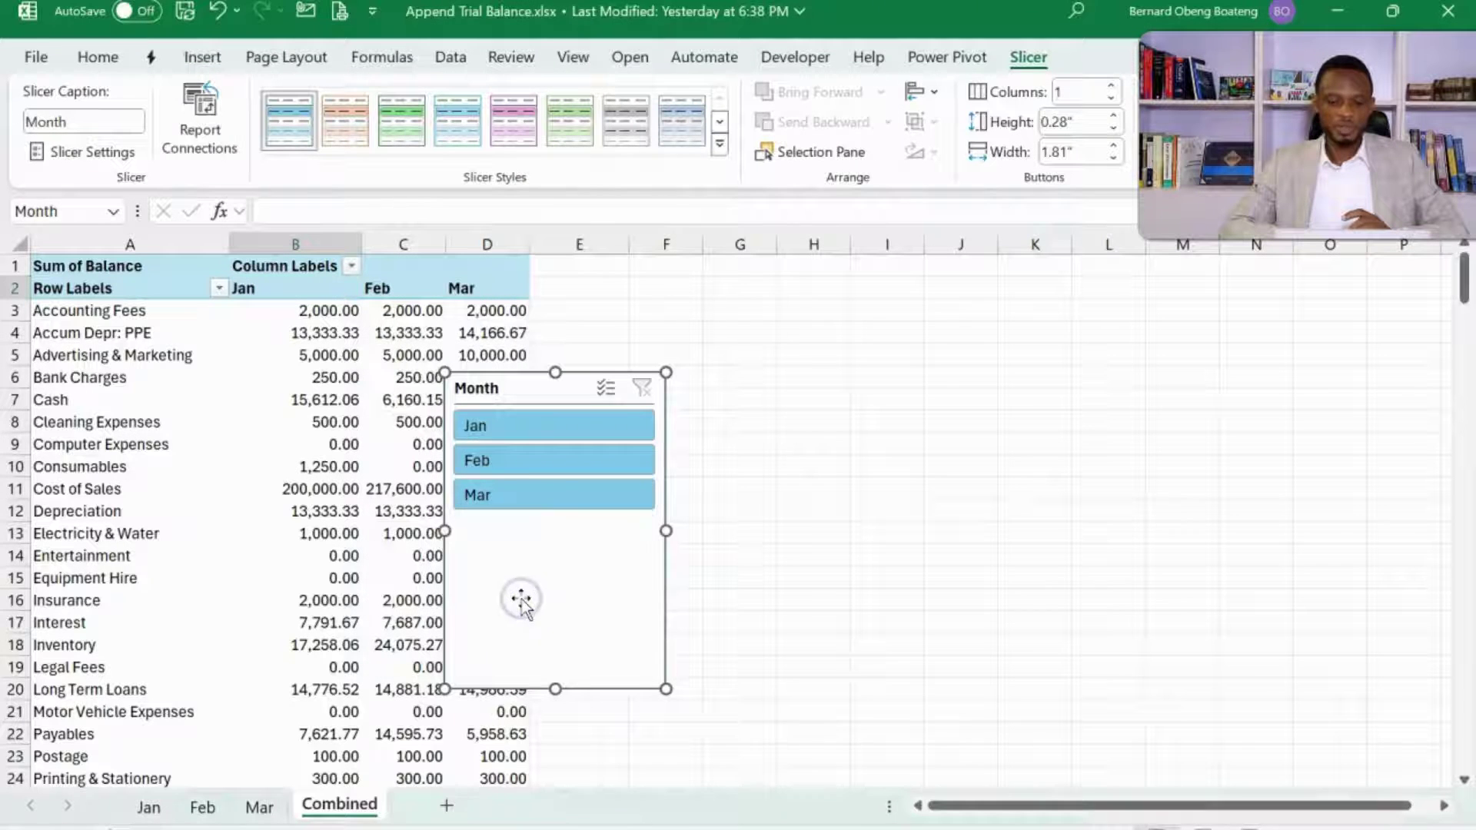
left_click_drag(514, 392, 727, 281)
Filter the slicer to Jan and Feb, then clear the filter and move the slicer further right.
left_click(727, 311)
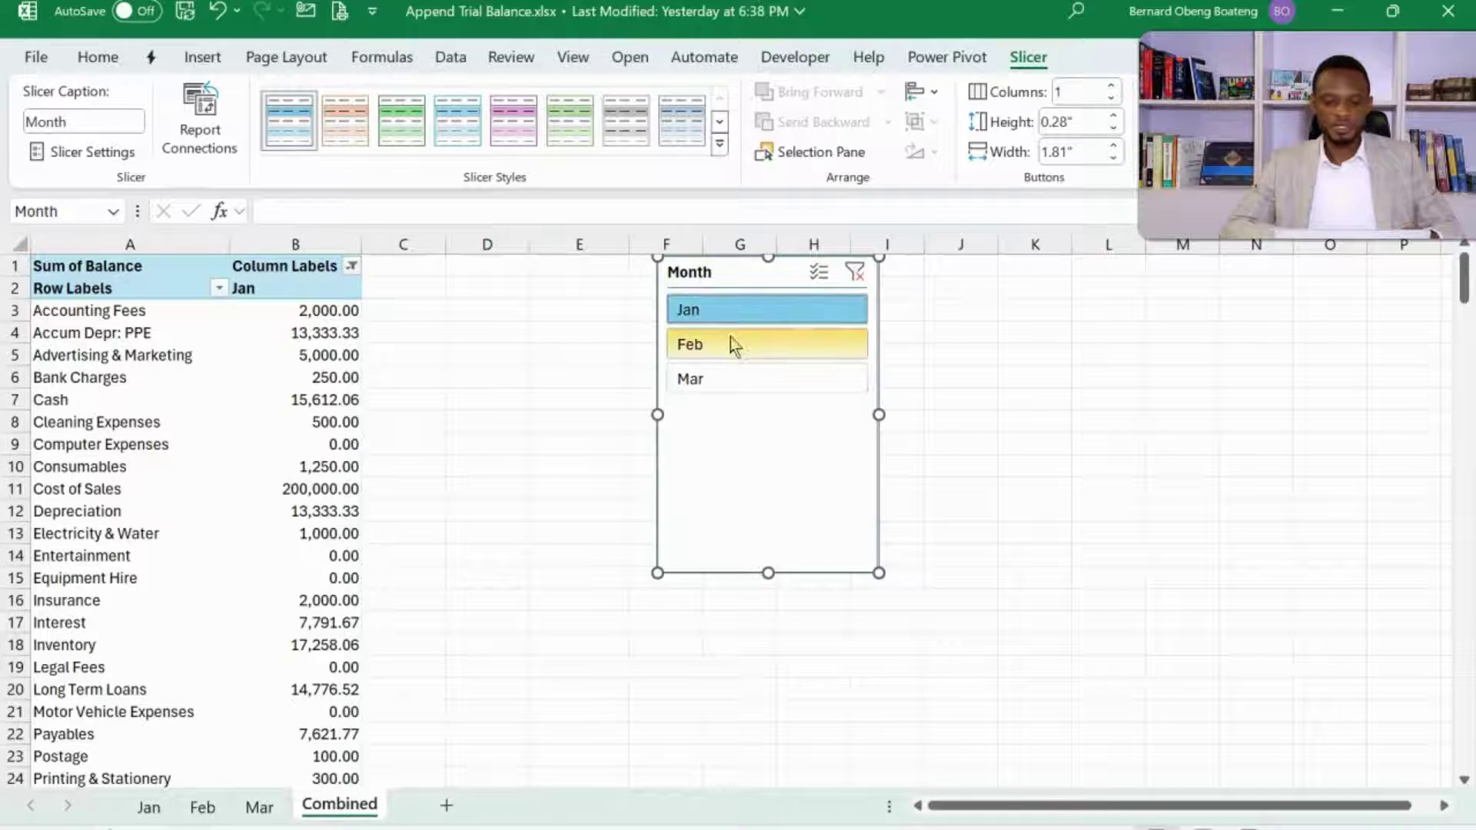
left_click(731, 344, "ctrl")
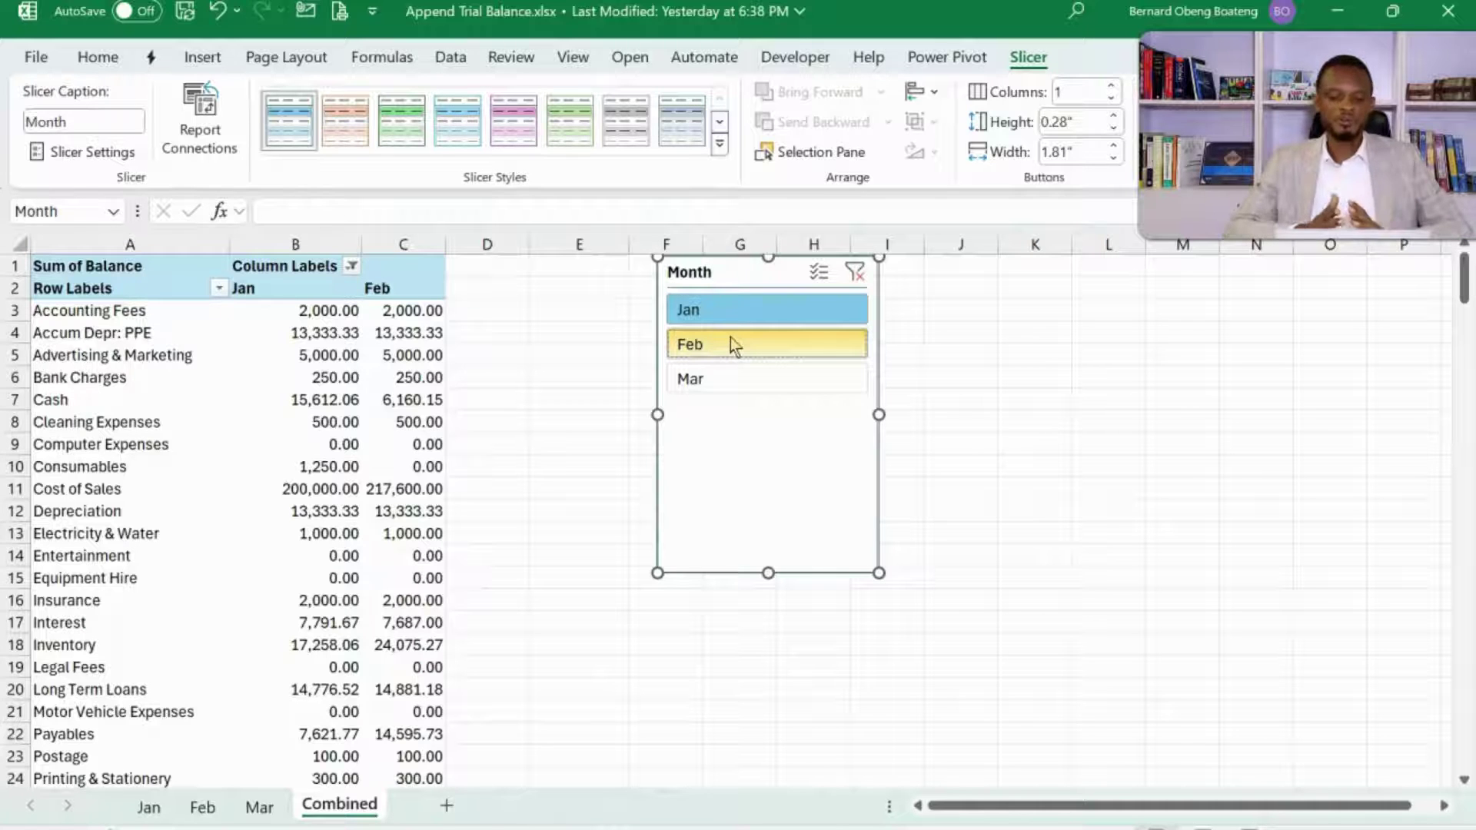
left_click(860, 281)
left_click_drag(767, 276, 911, 271)
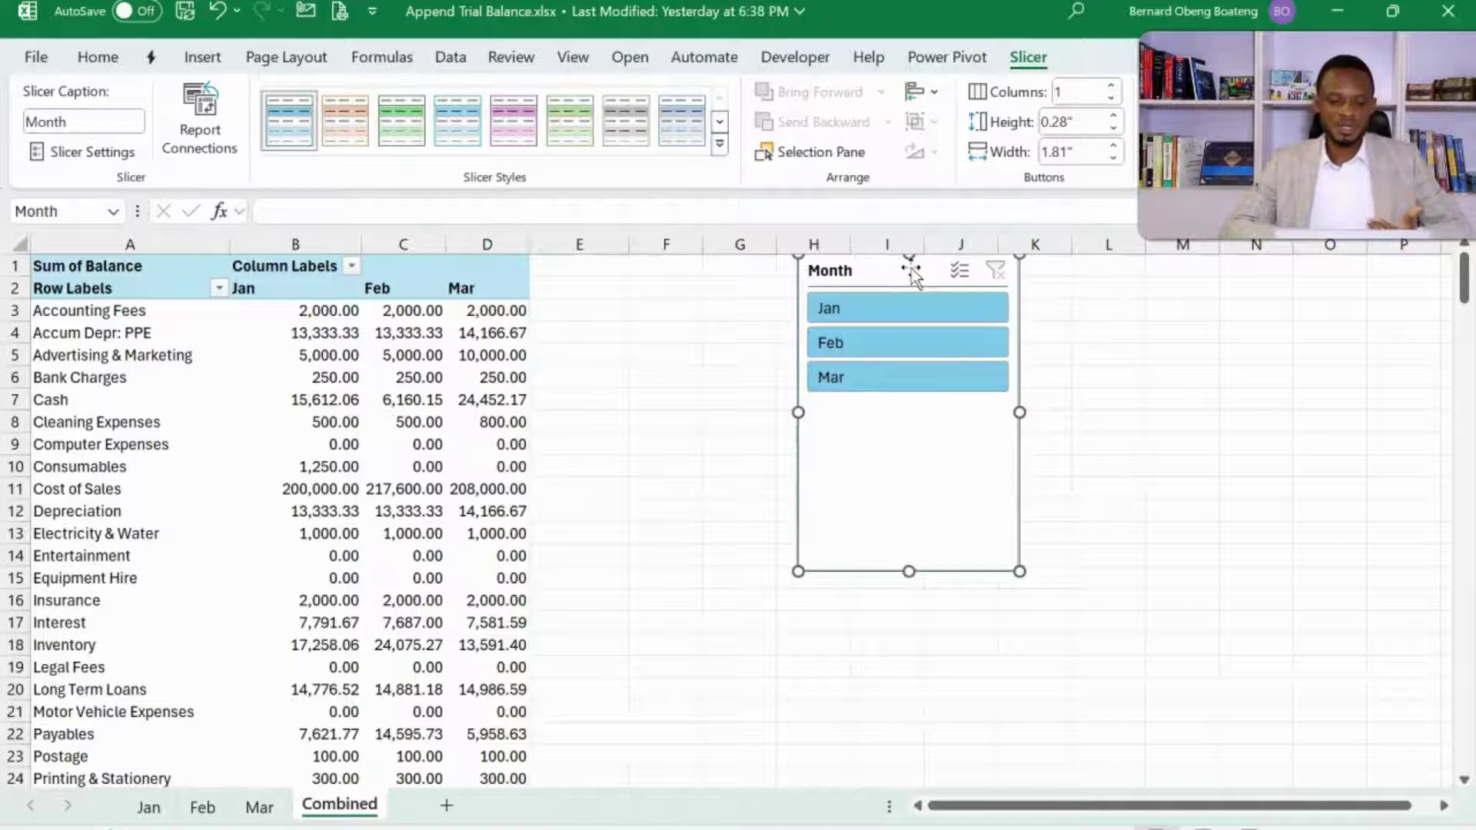
Add Balance to the pivot Values area a second time as Sum of Balance2.
left_click(384, 355)
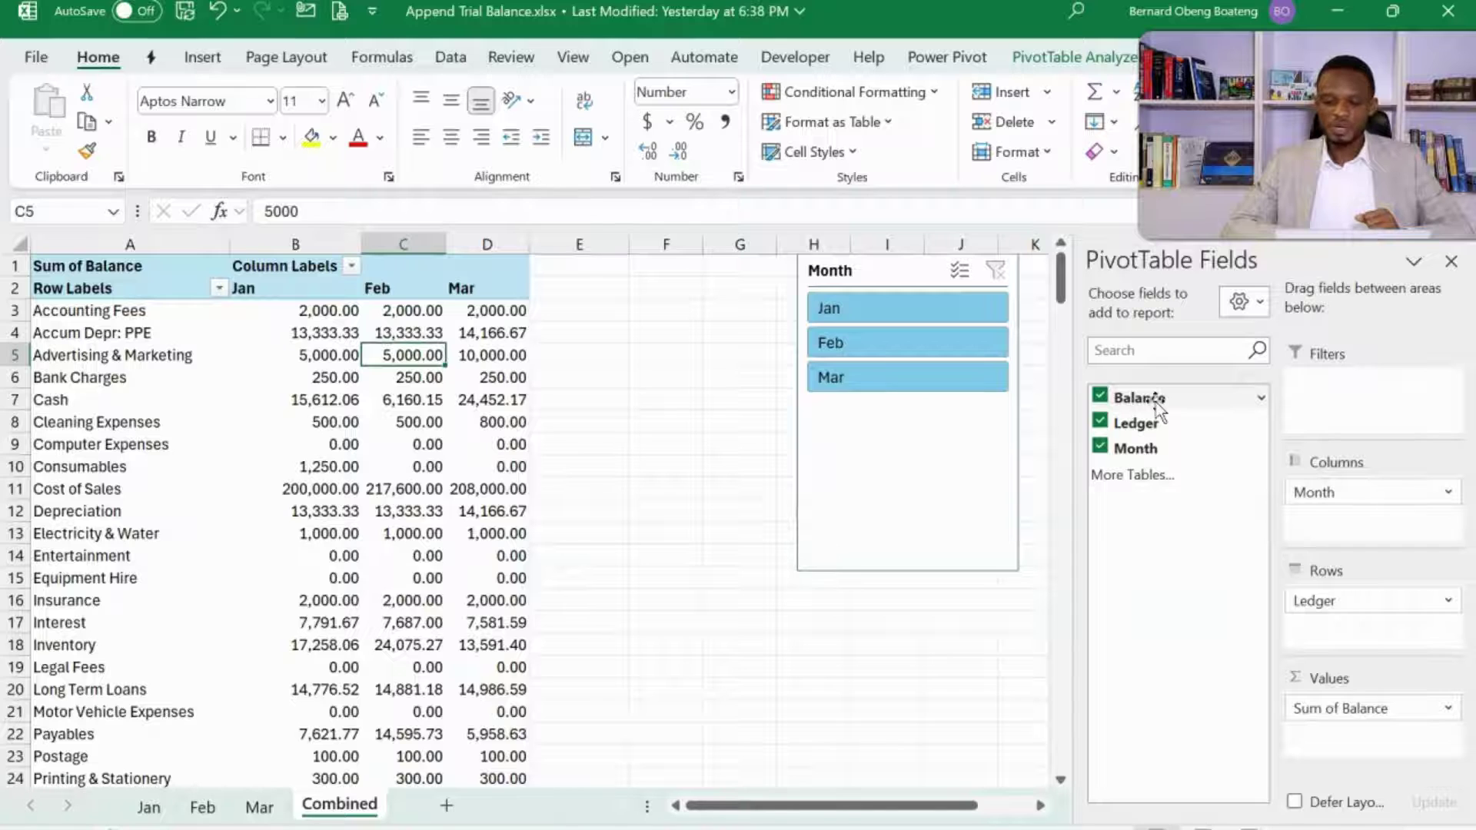
left_click_drag(1158, 410, 1350, 744)
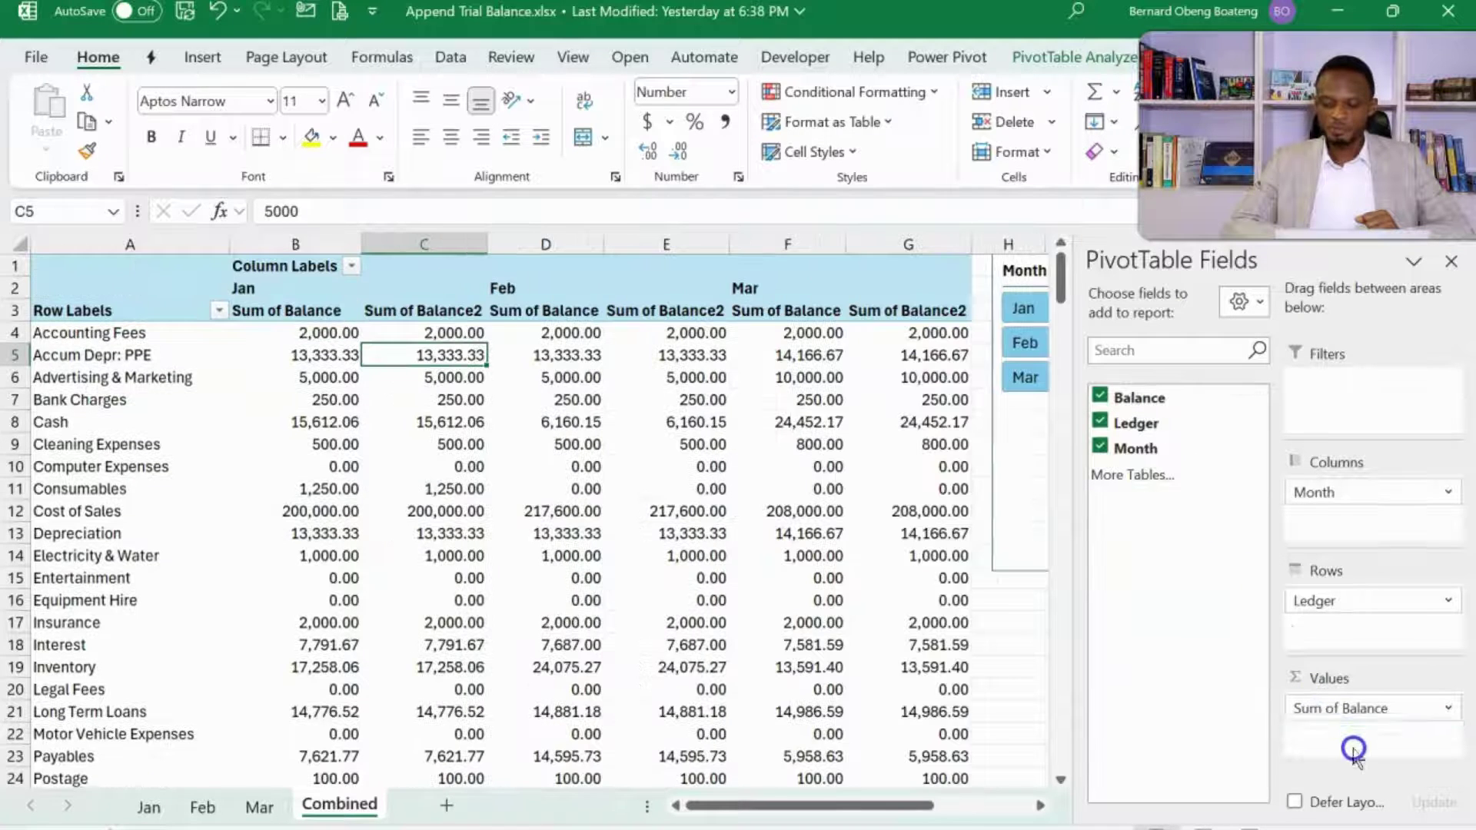
left_click(1040, 806)
left_click(857, 807)
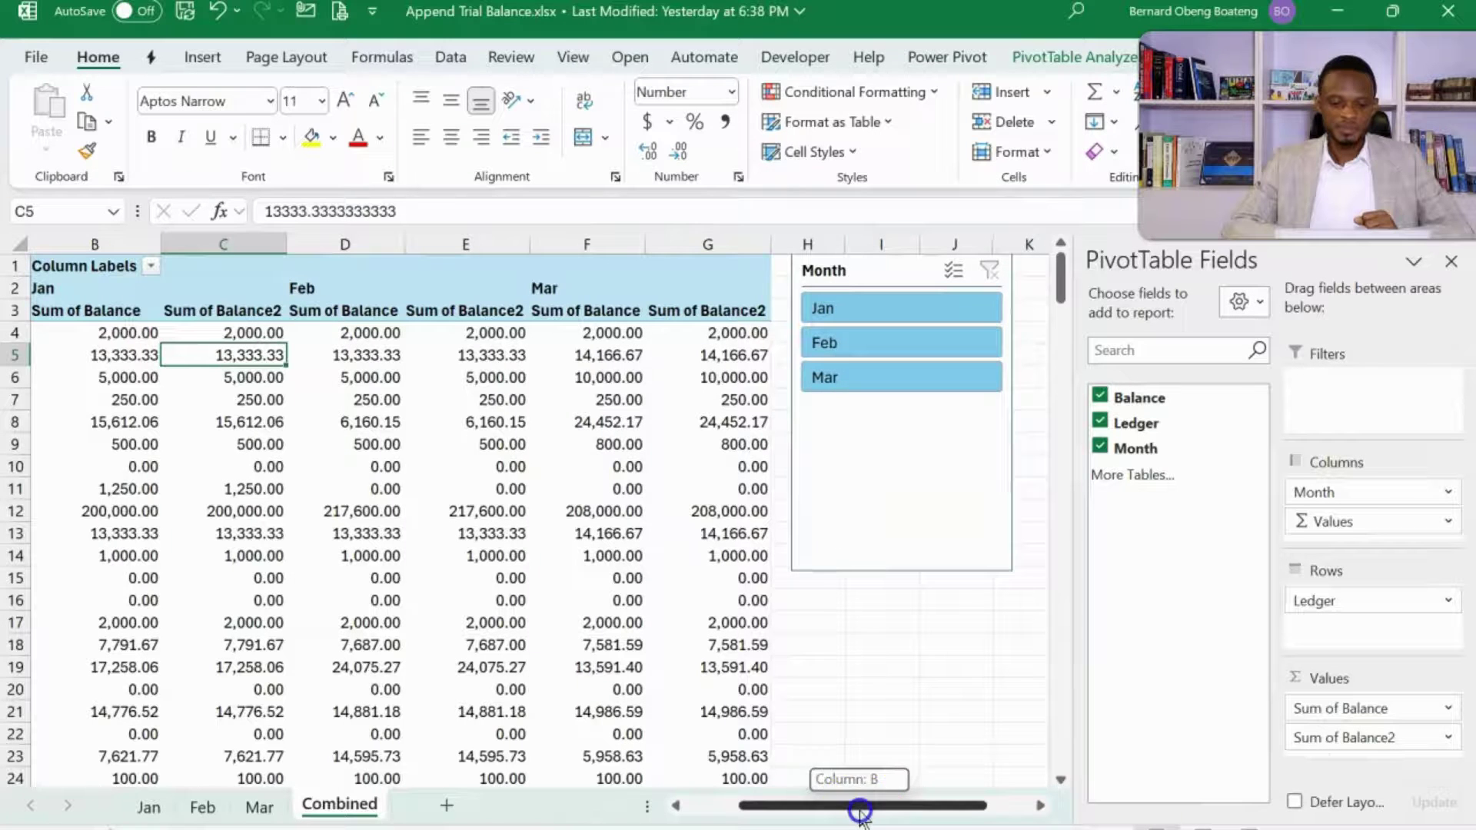
left_click_drag(815, 816, 741, 807)
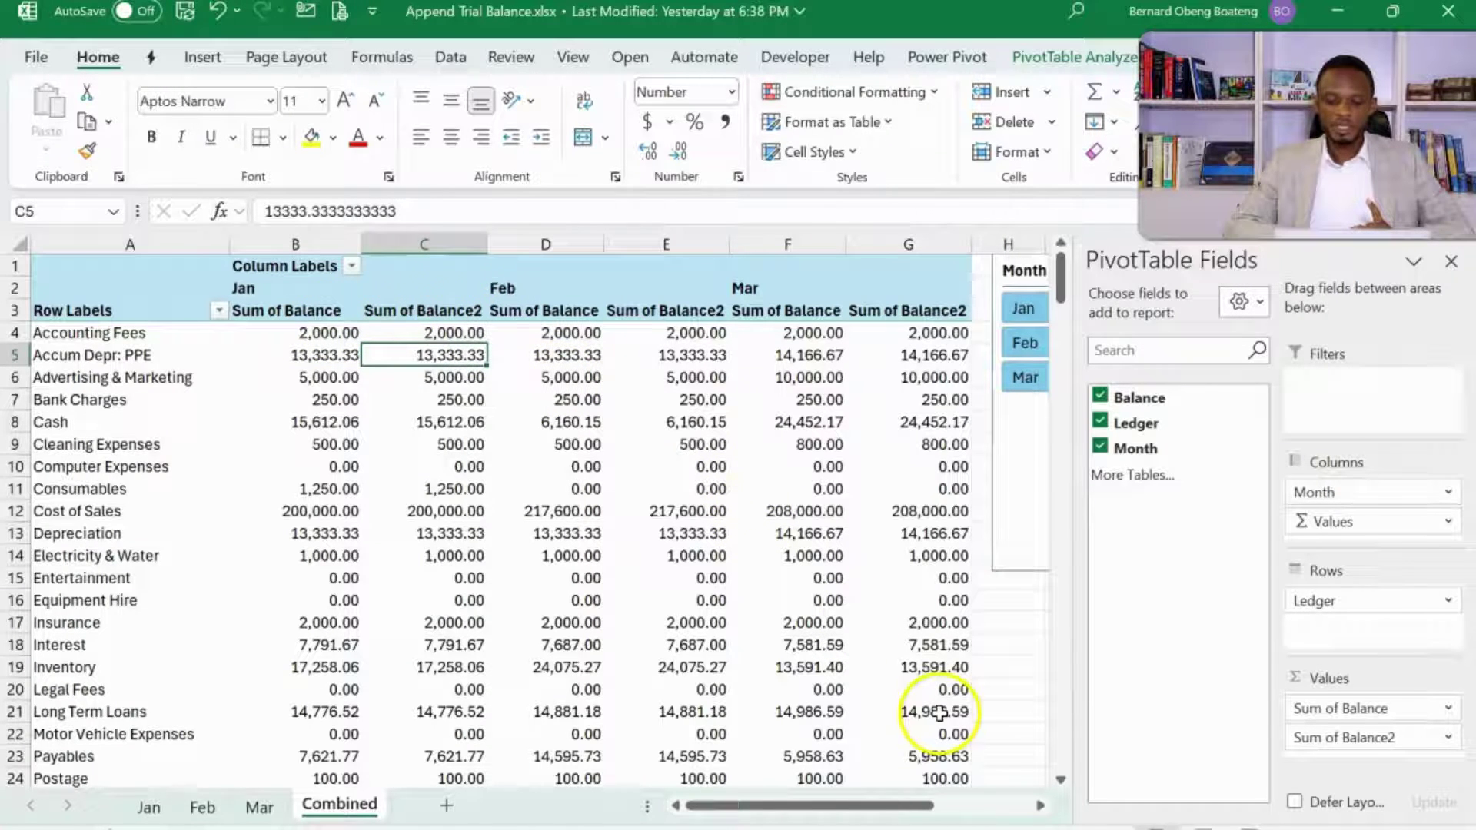
left_click(1037, 805)
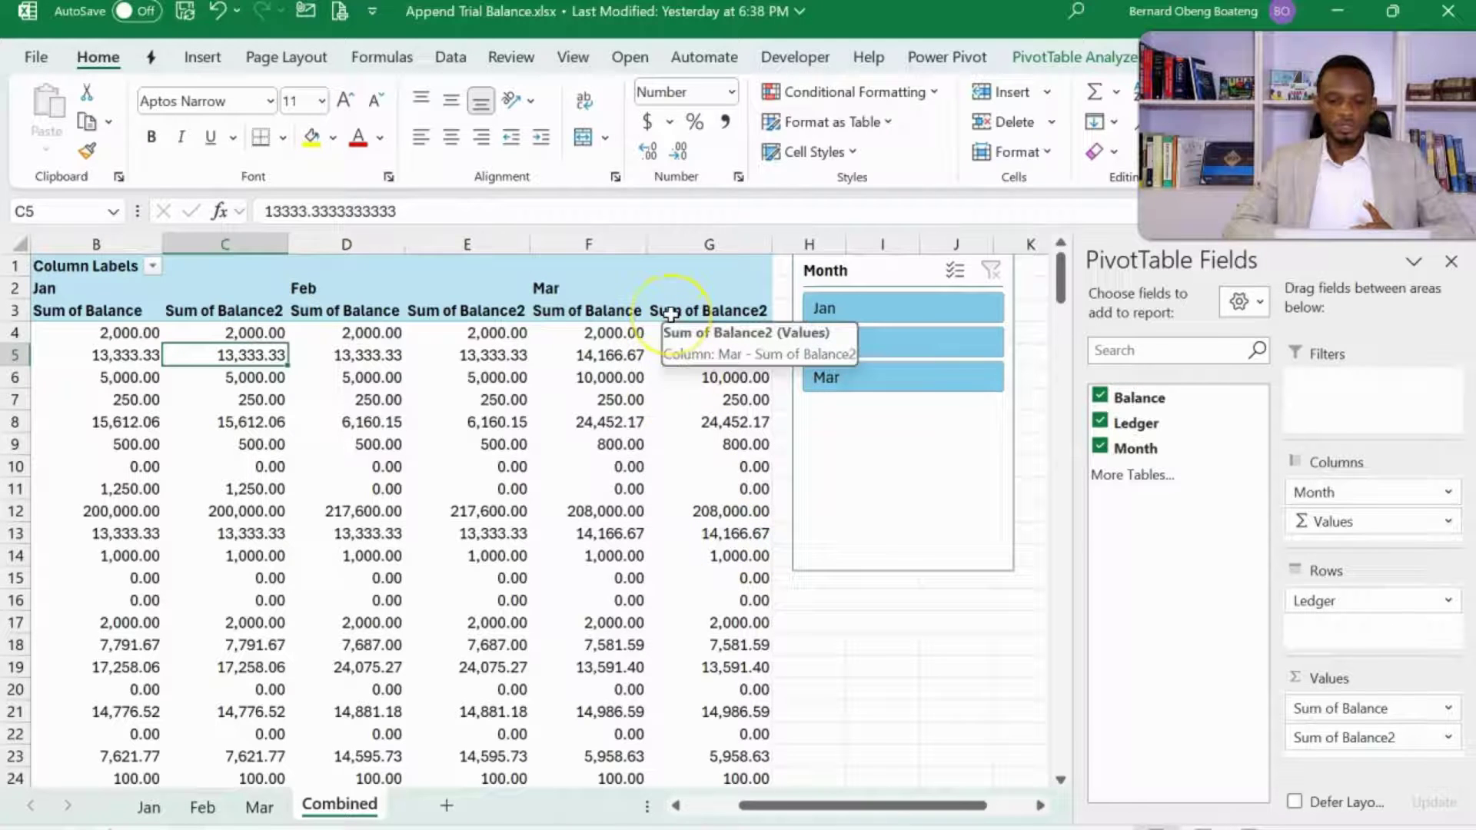
Filter the Month slicer to Jan and Feb and select the Feb Sum of Balance2 header.
left_click(866, 320)
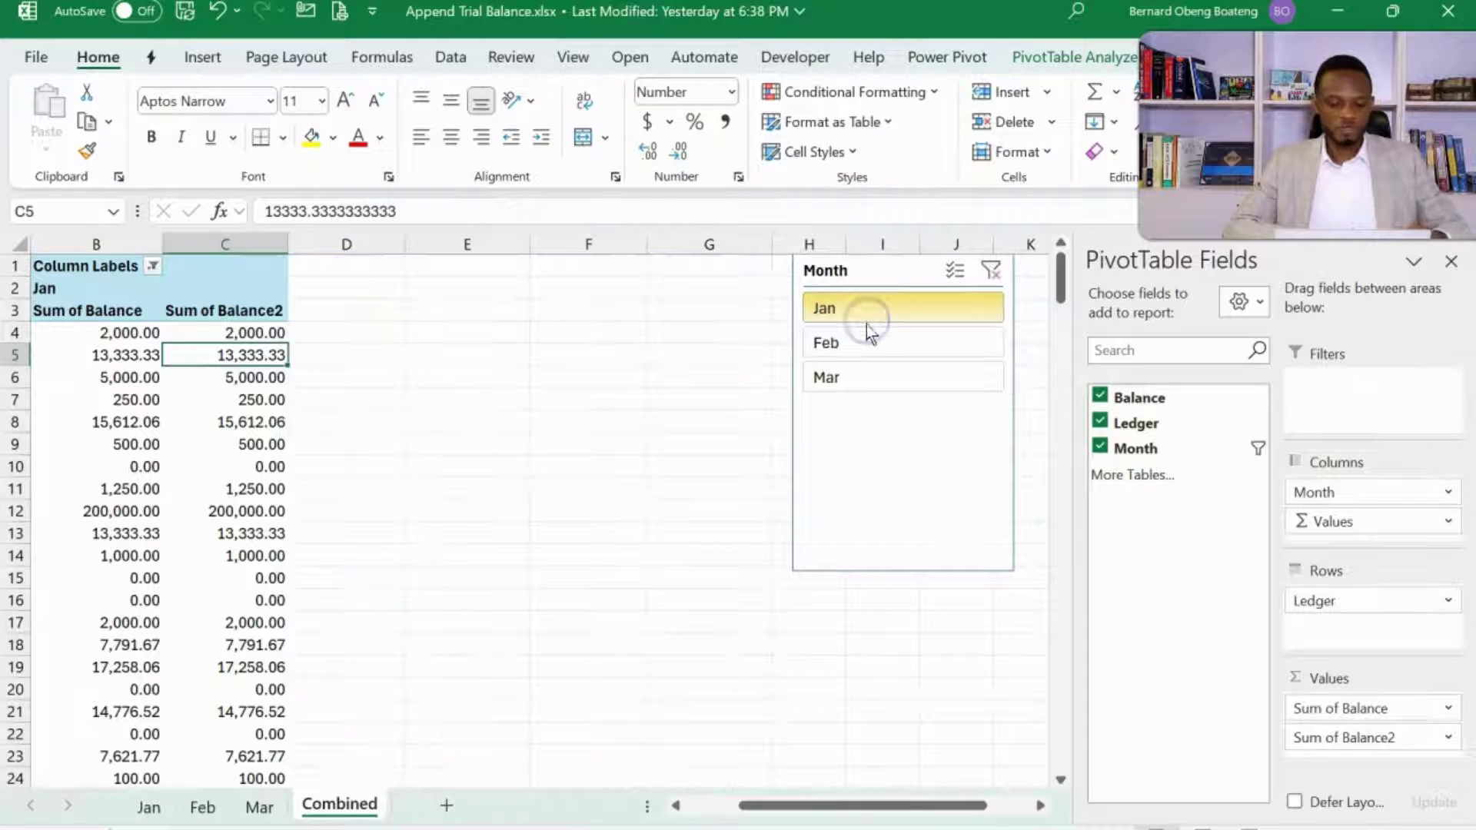
left_click(866, 338, "ctrl")
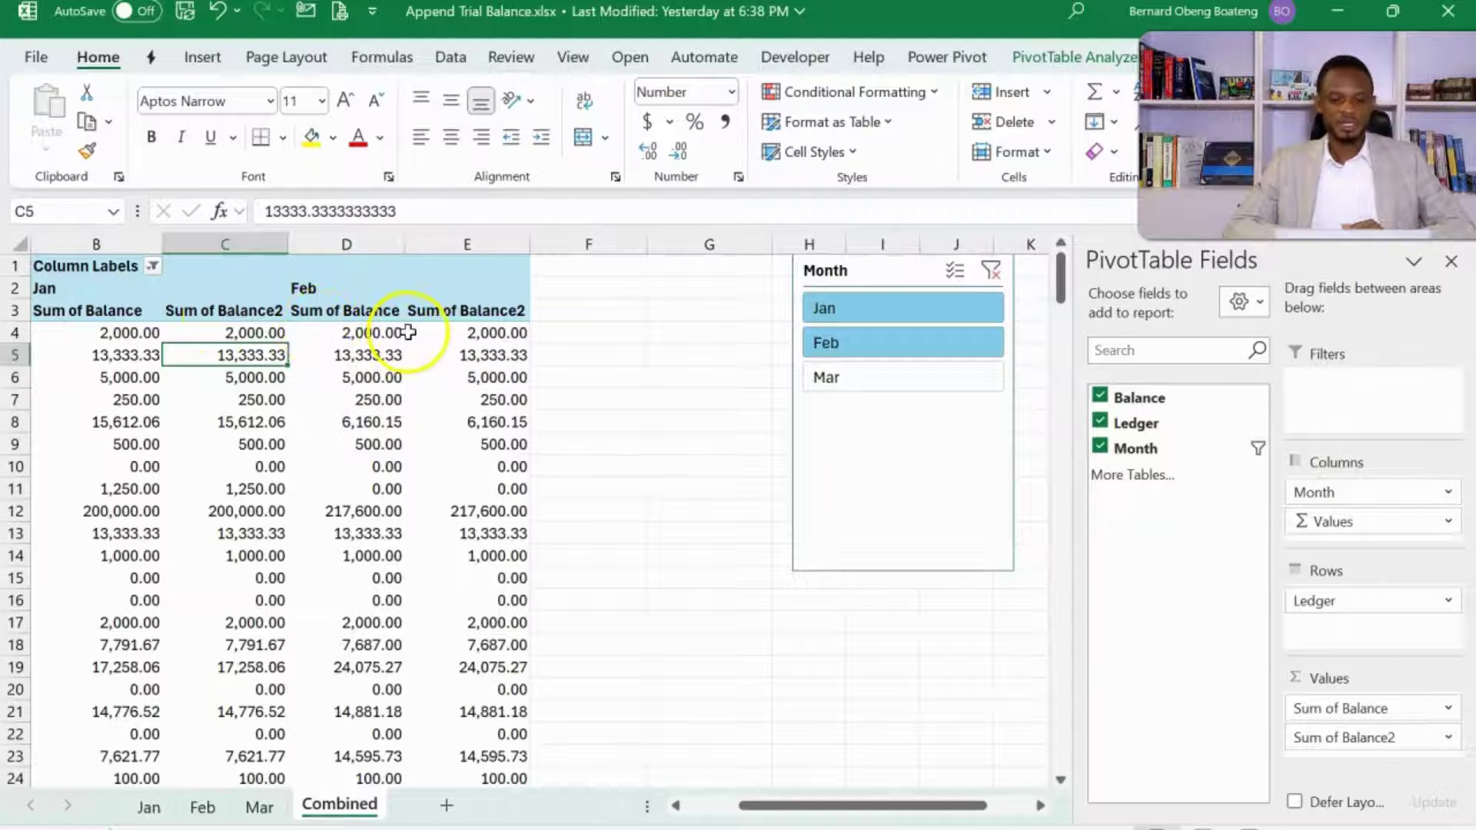
left_click(446, 311)
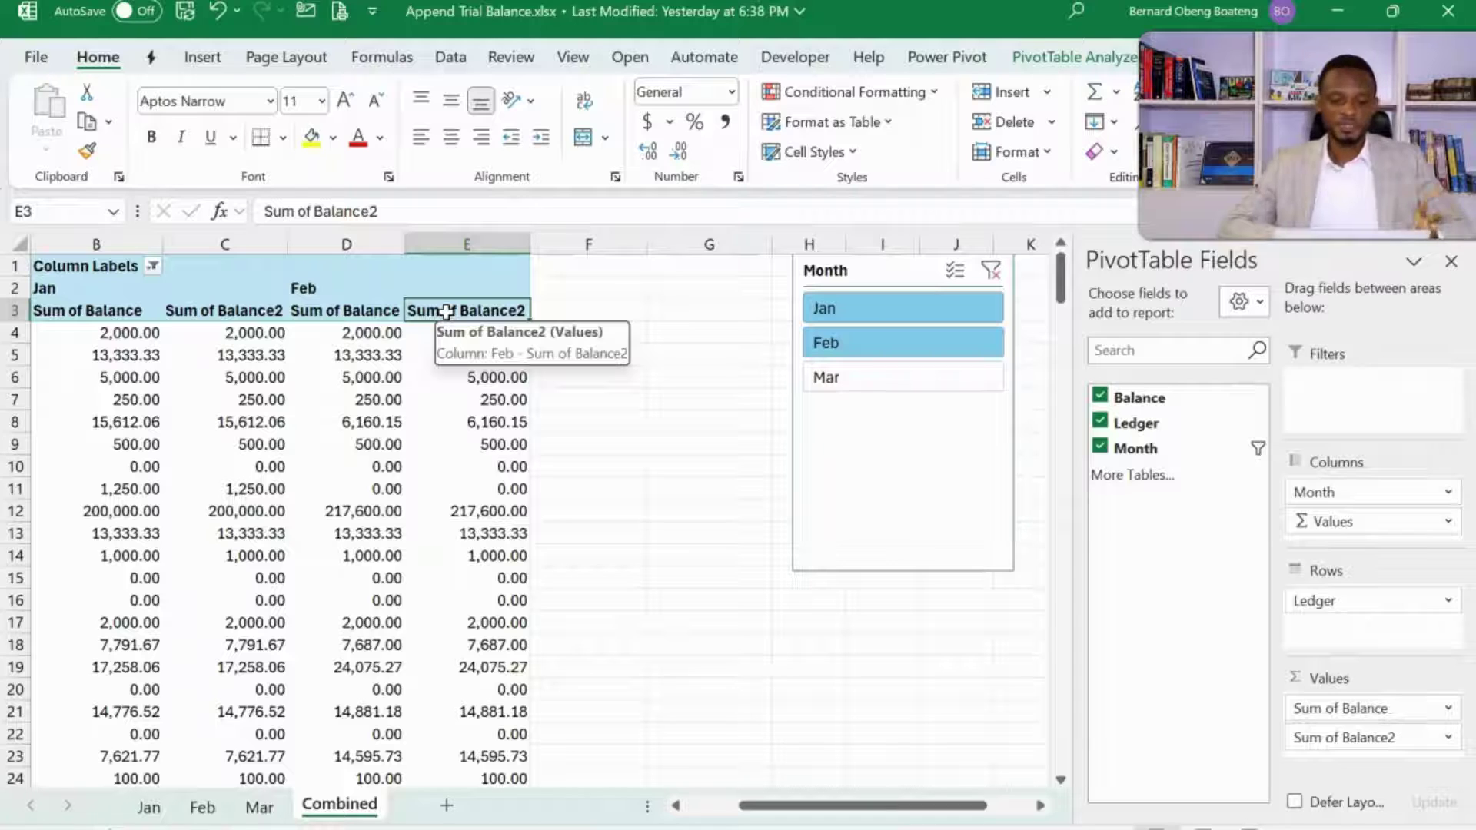
Show Sum of Balance2 as Difference From, with Base Field Month and the previous item.
left_click(447, 311)
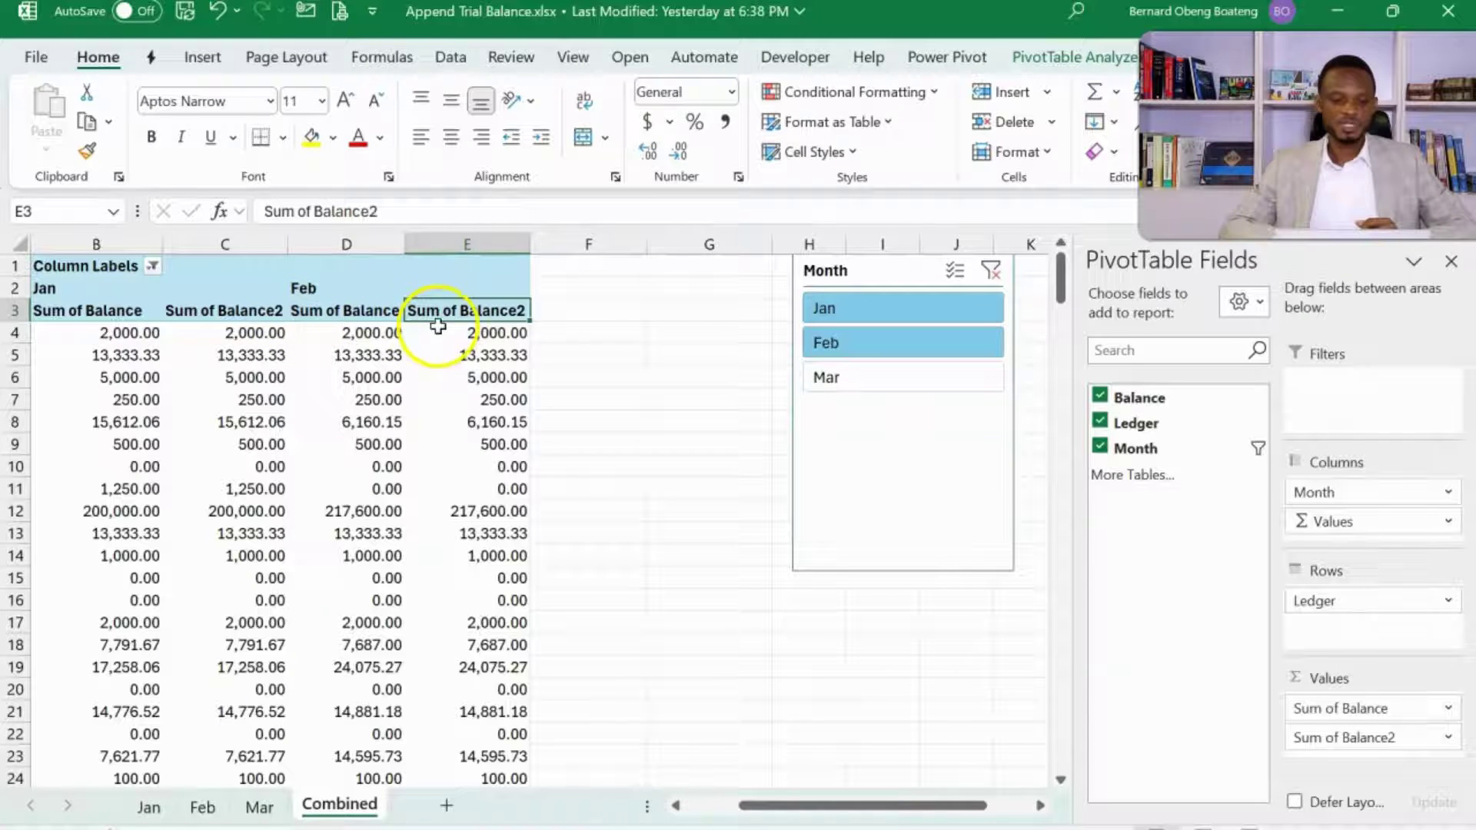
right_click(446, 311)
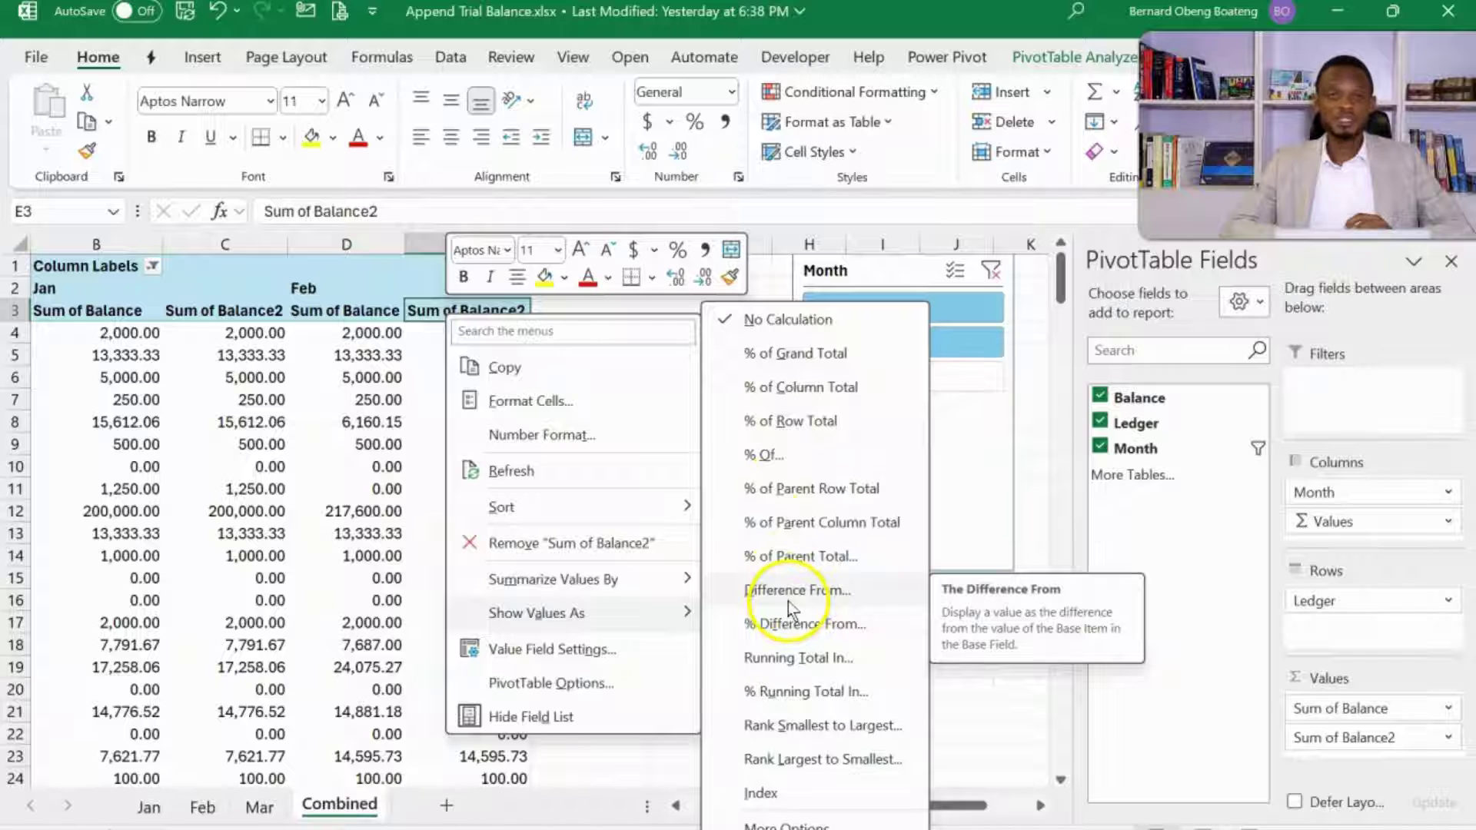
left_click(788, 601)
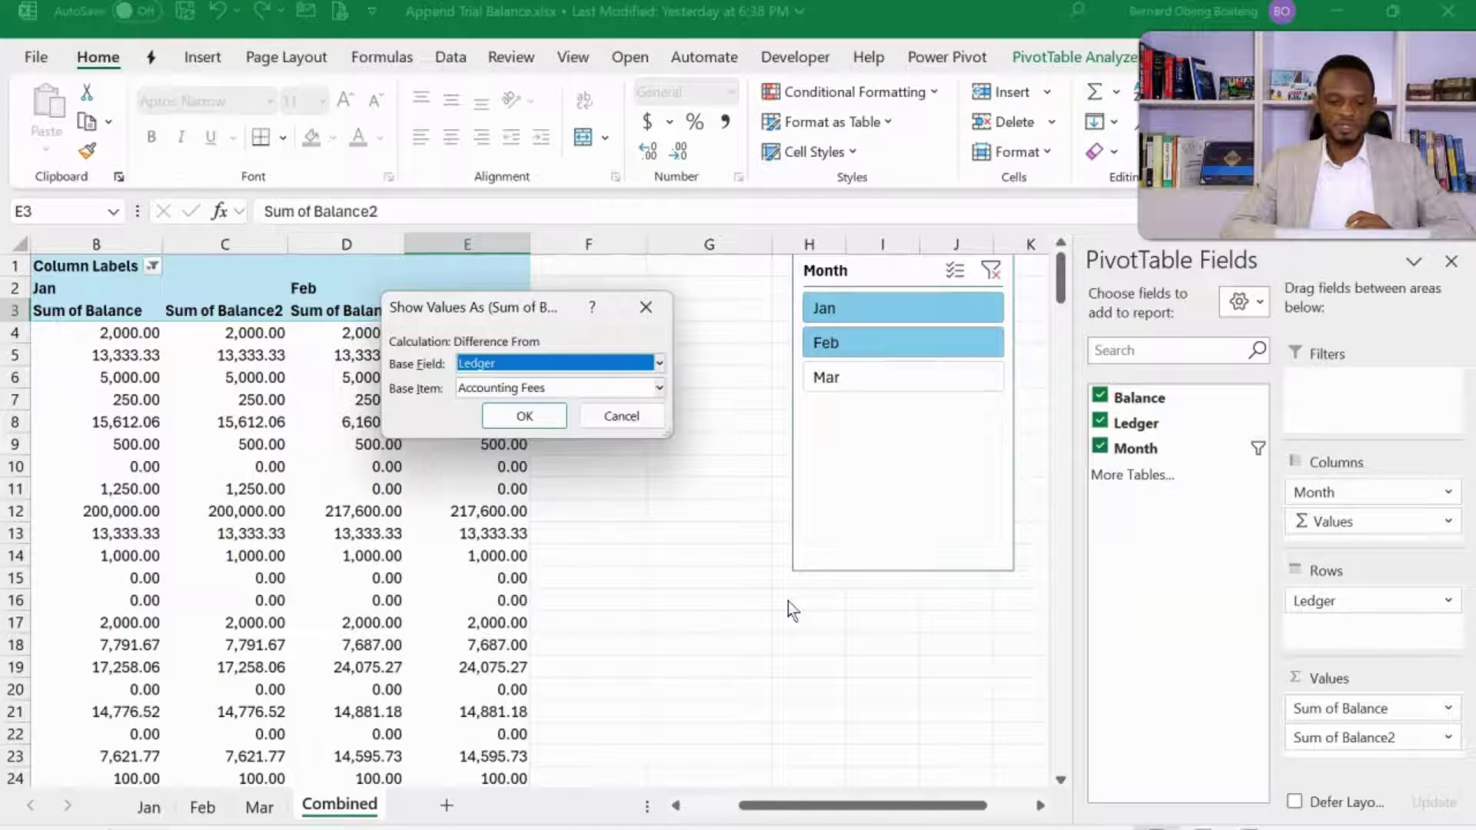
left_click(659, 364)
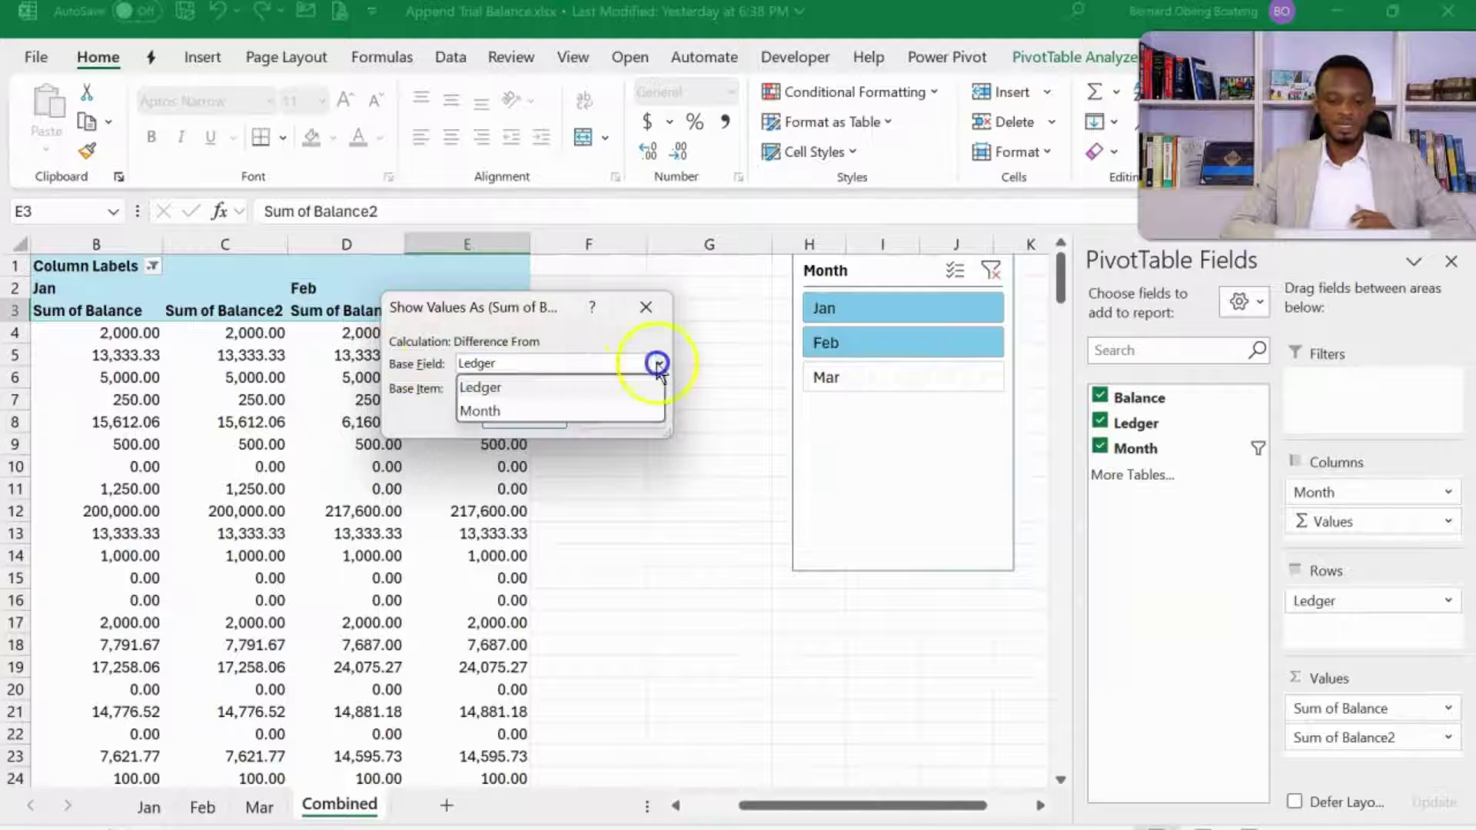
left_click(618, 408)
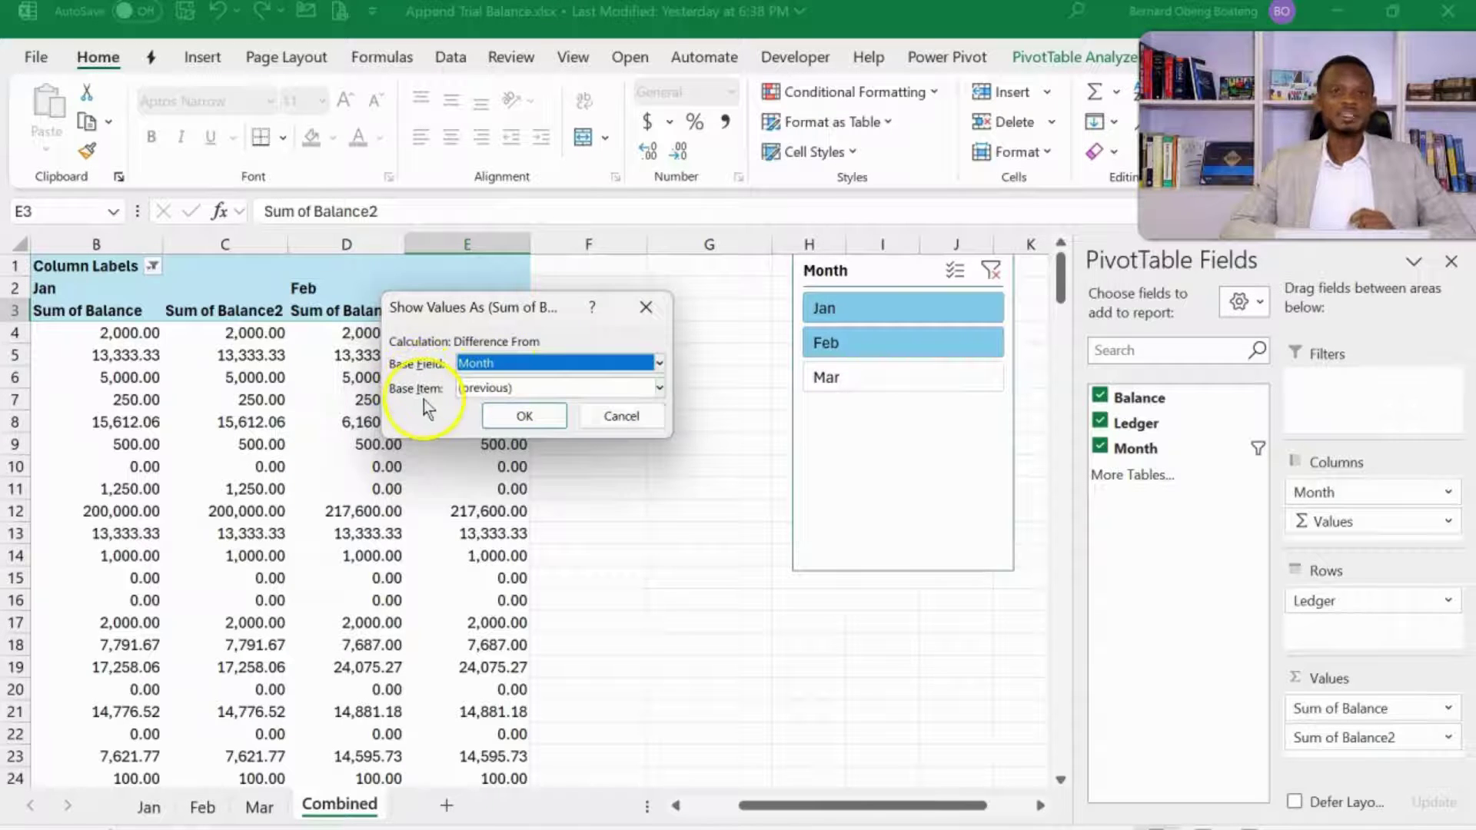
left_click(516, 415)
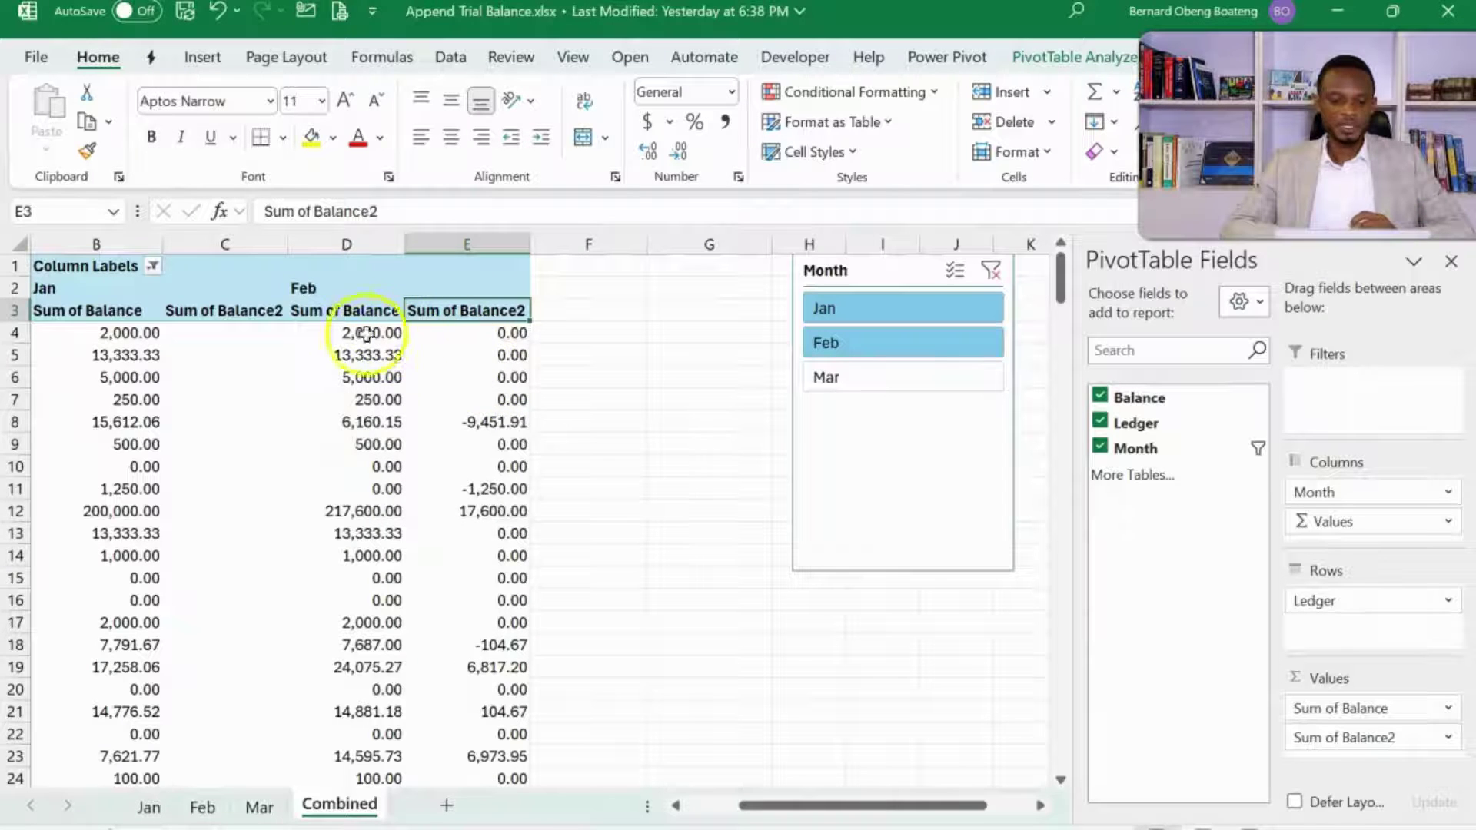
Hide column C, the empty Jan Sum of Balance2 column.
scroll(187, 365, "left", 3)
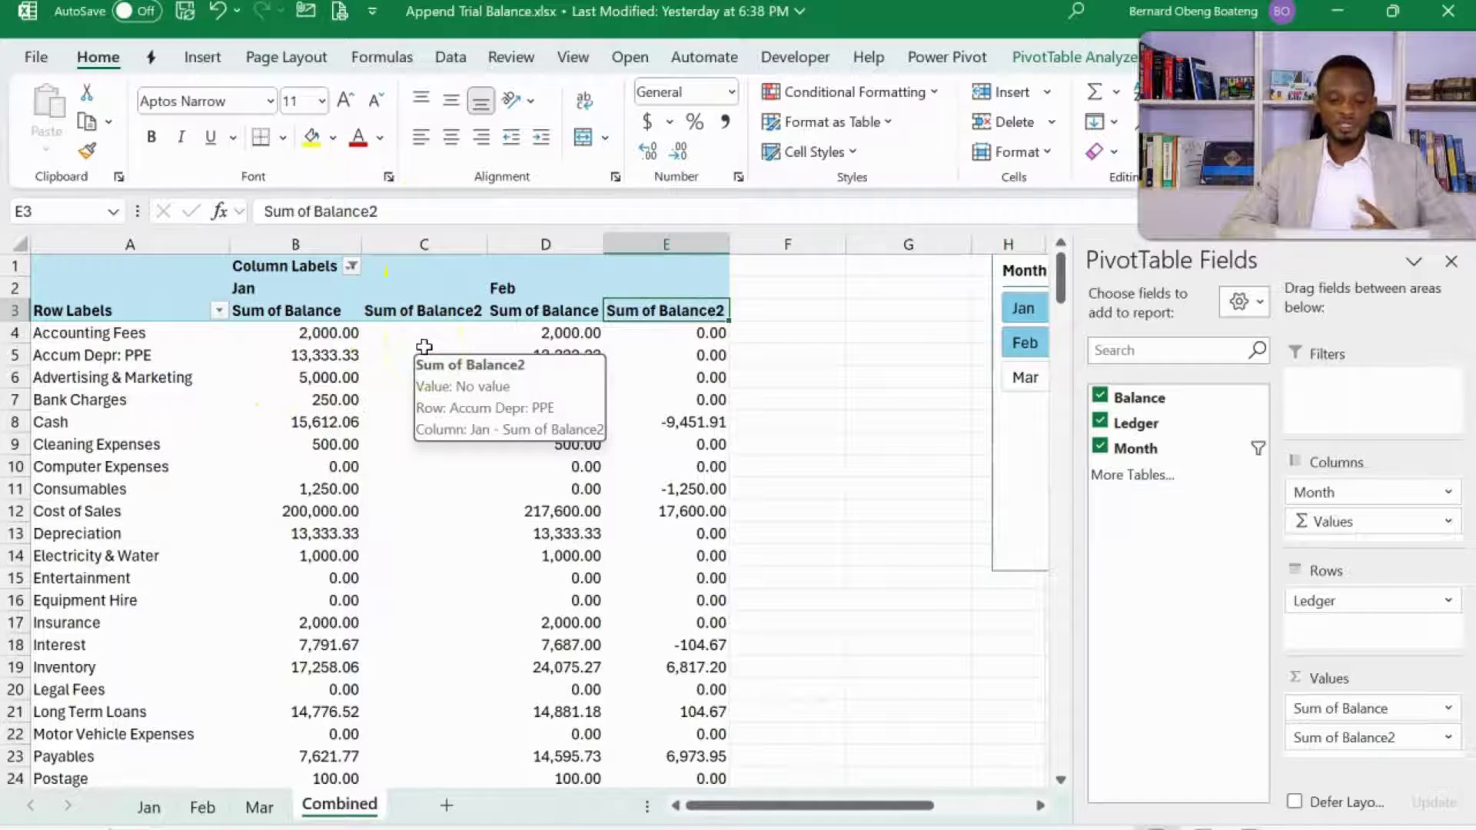
left_click(501, 291)
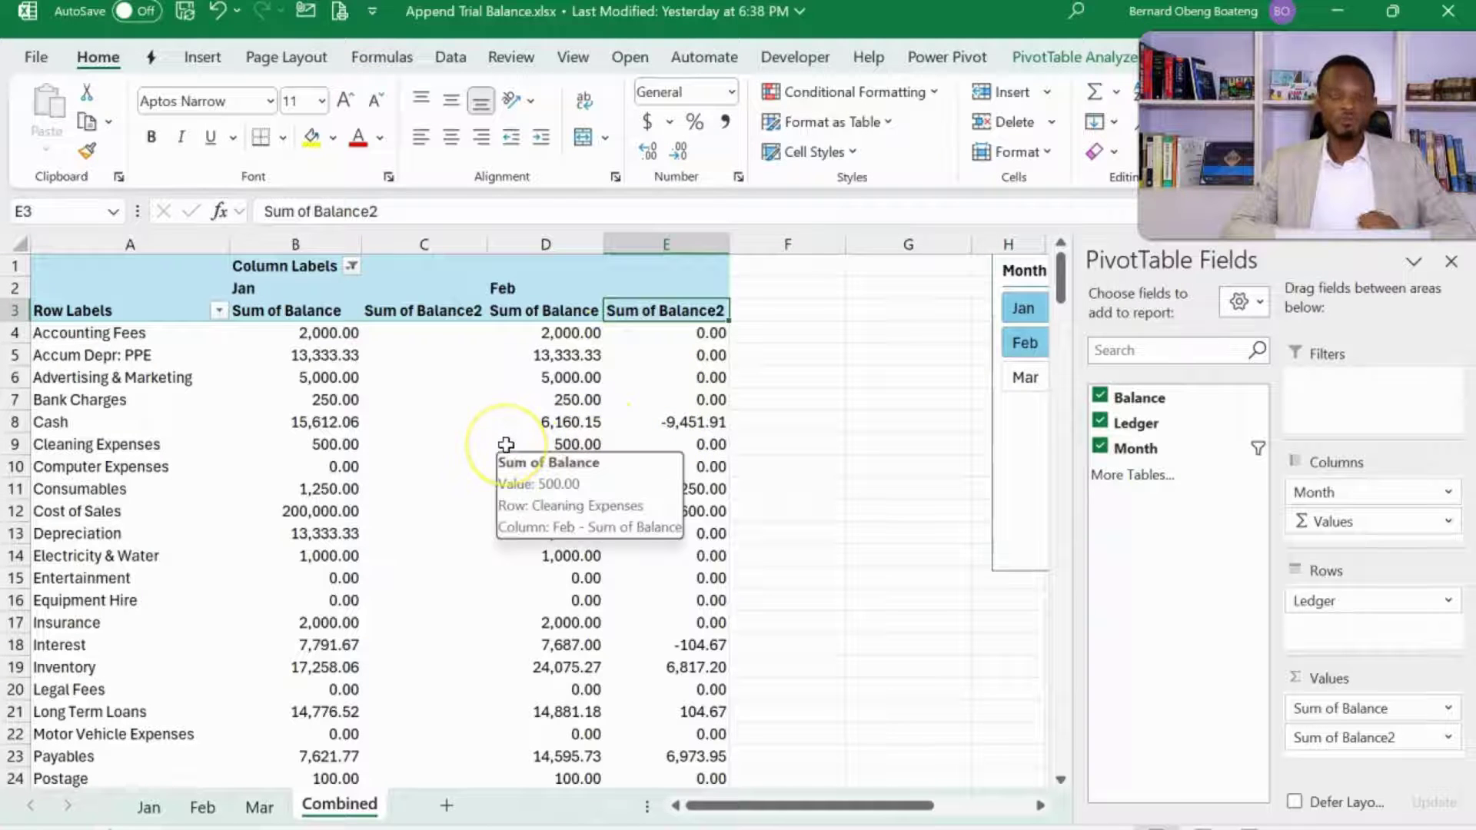
left_click(425, 243)
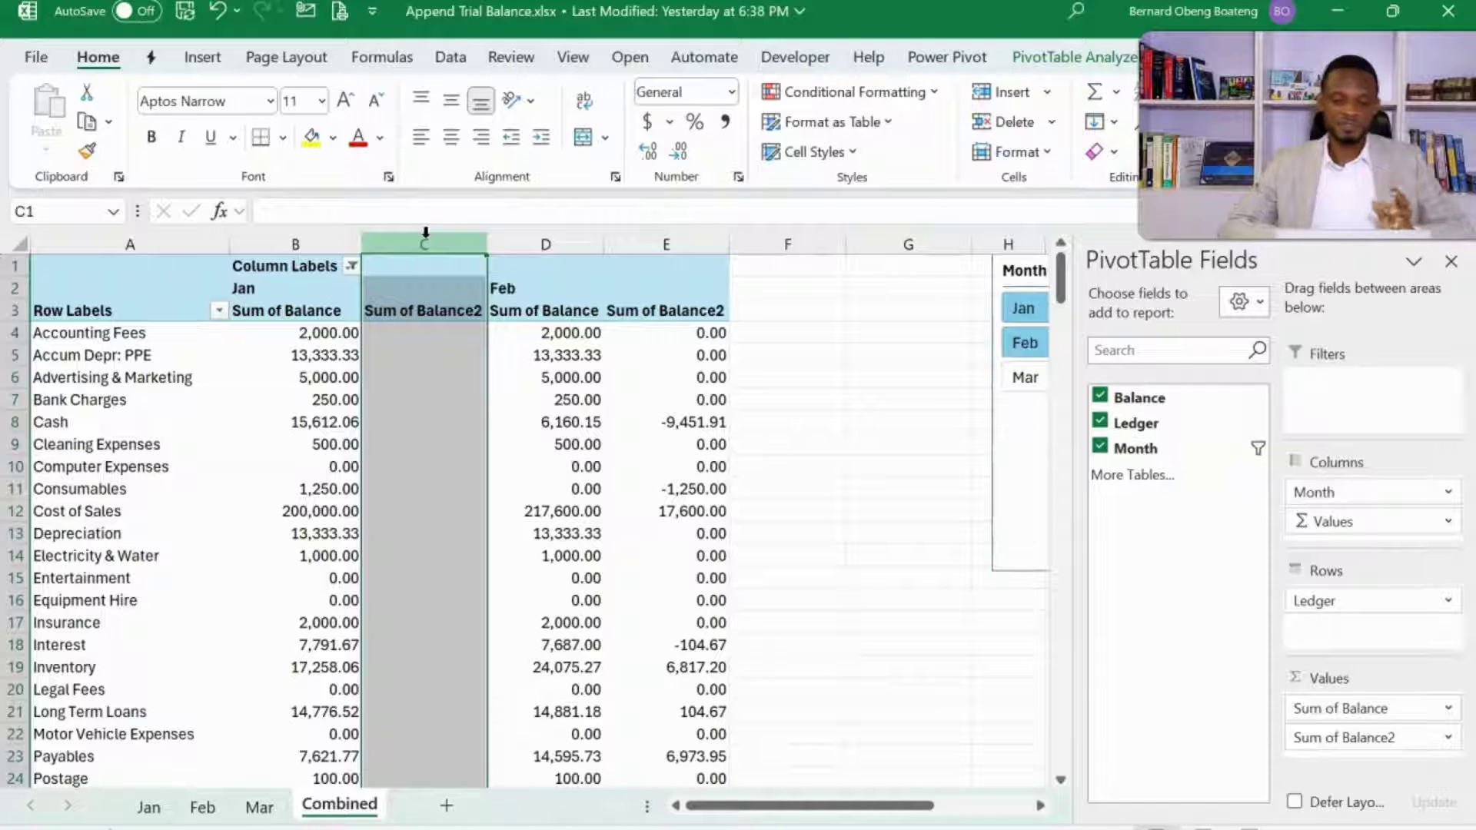
right_click(426, 243)
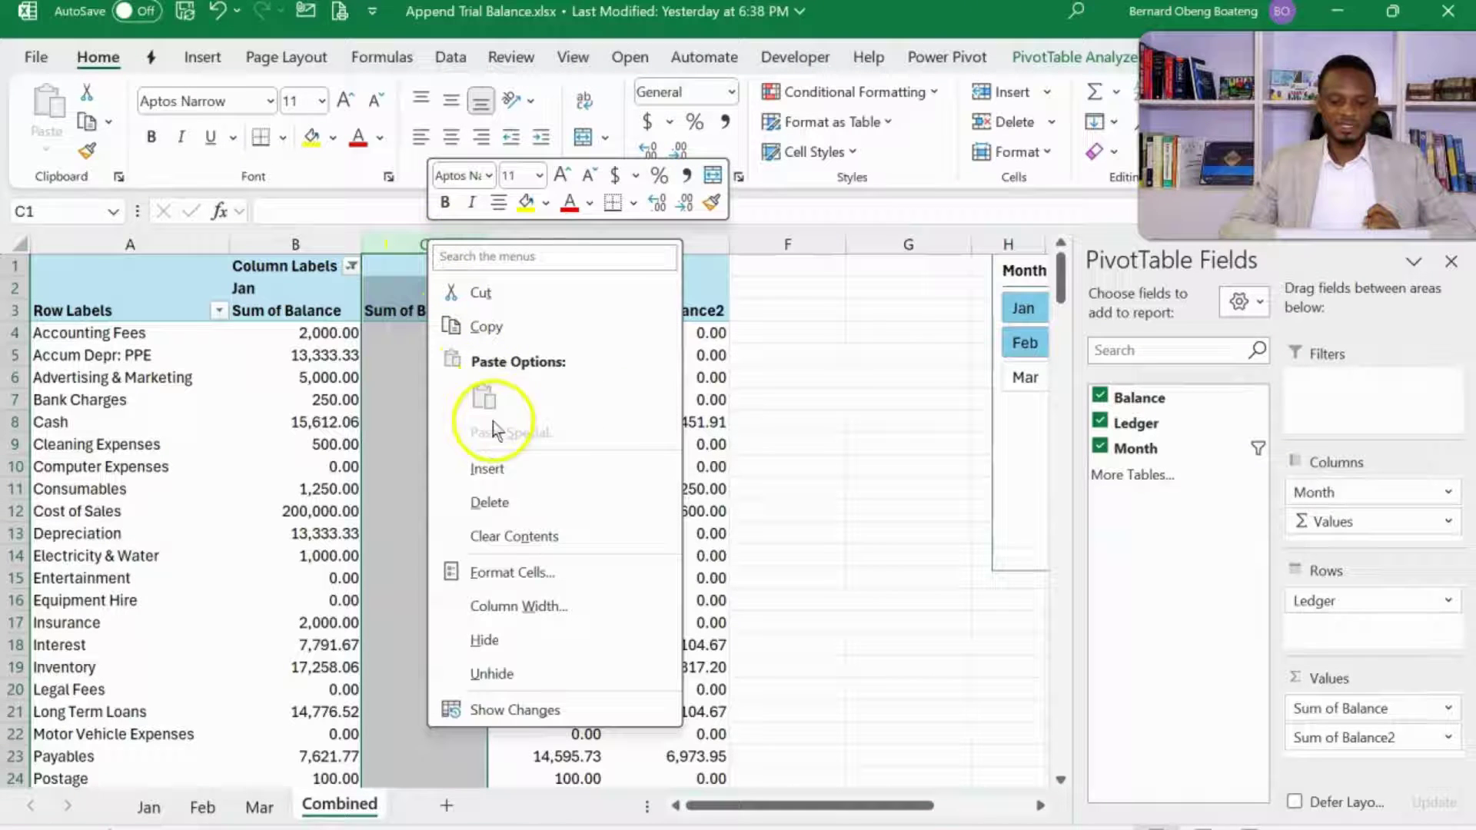
left_click(484, 639)
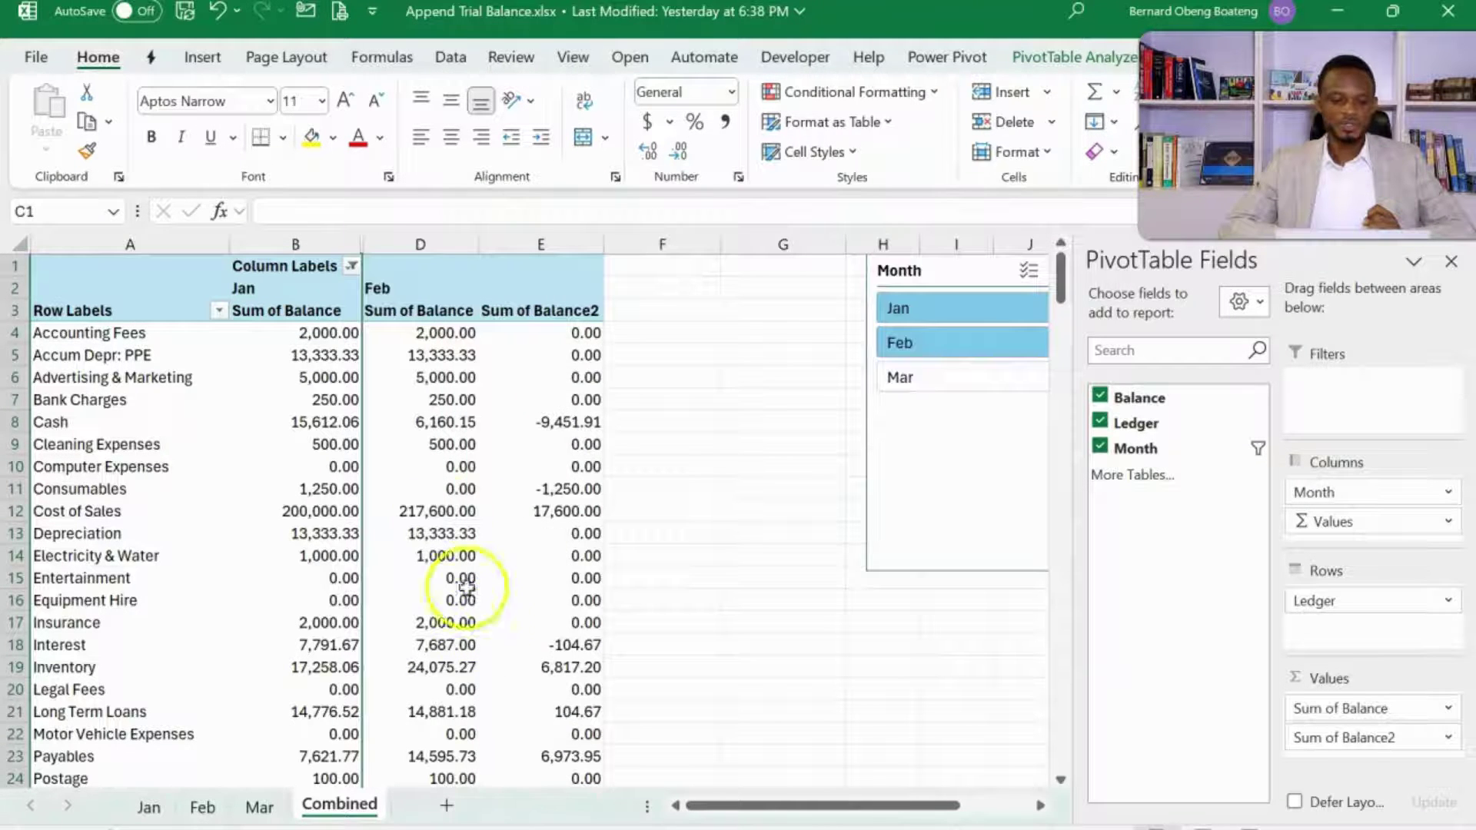
mouse_move(297, 342)
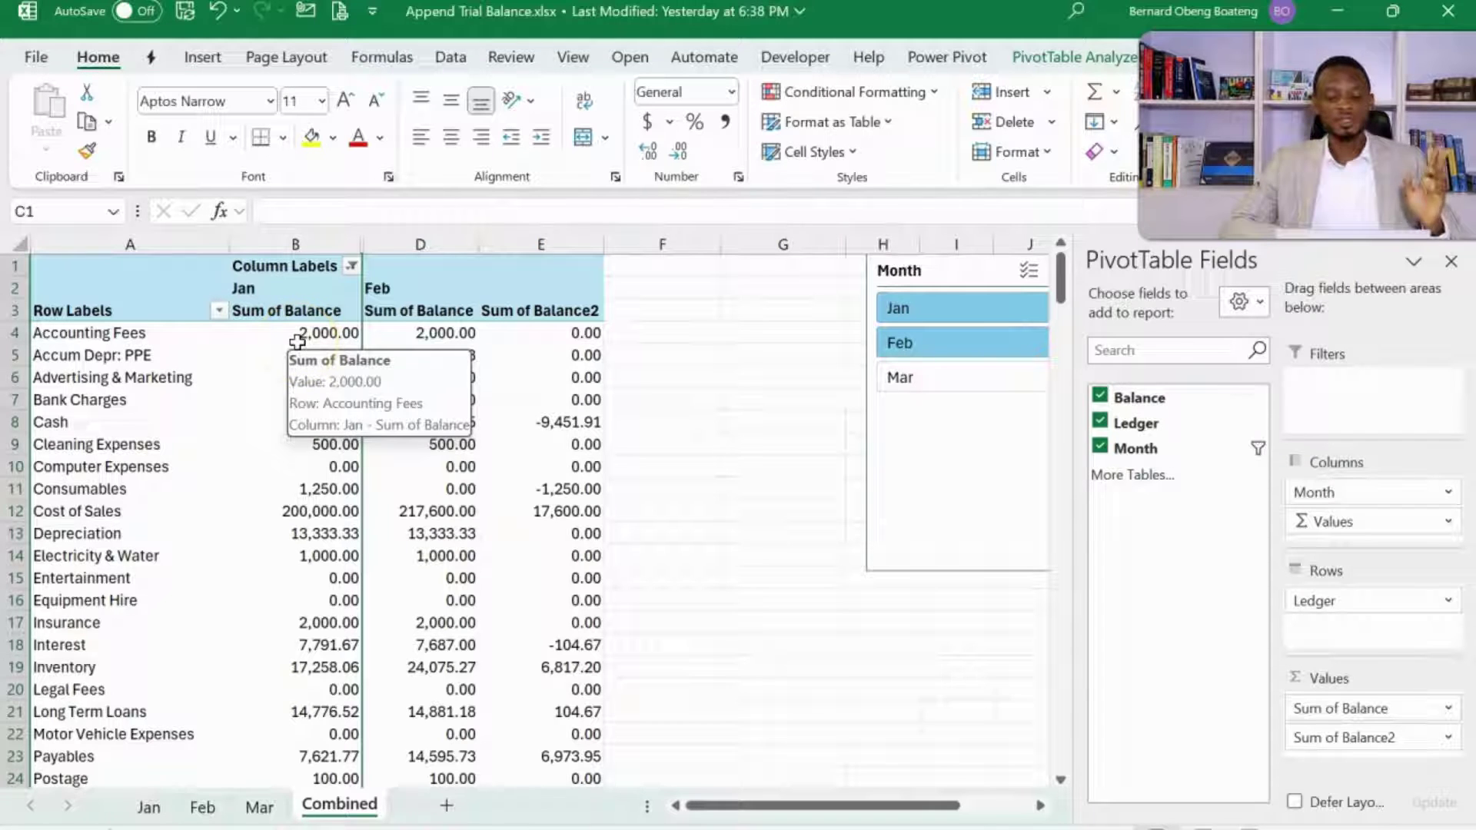
Rename the Sum of Balance2 header to 'Variance' and the Sum of Balance header in D3 to 'Balance'.
left_click(511, 311)
left_click(398, 211)
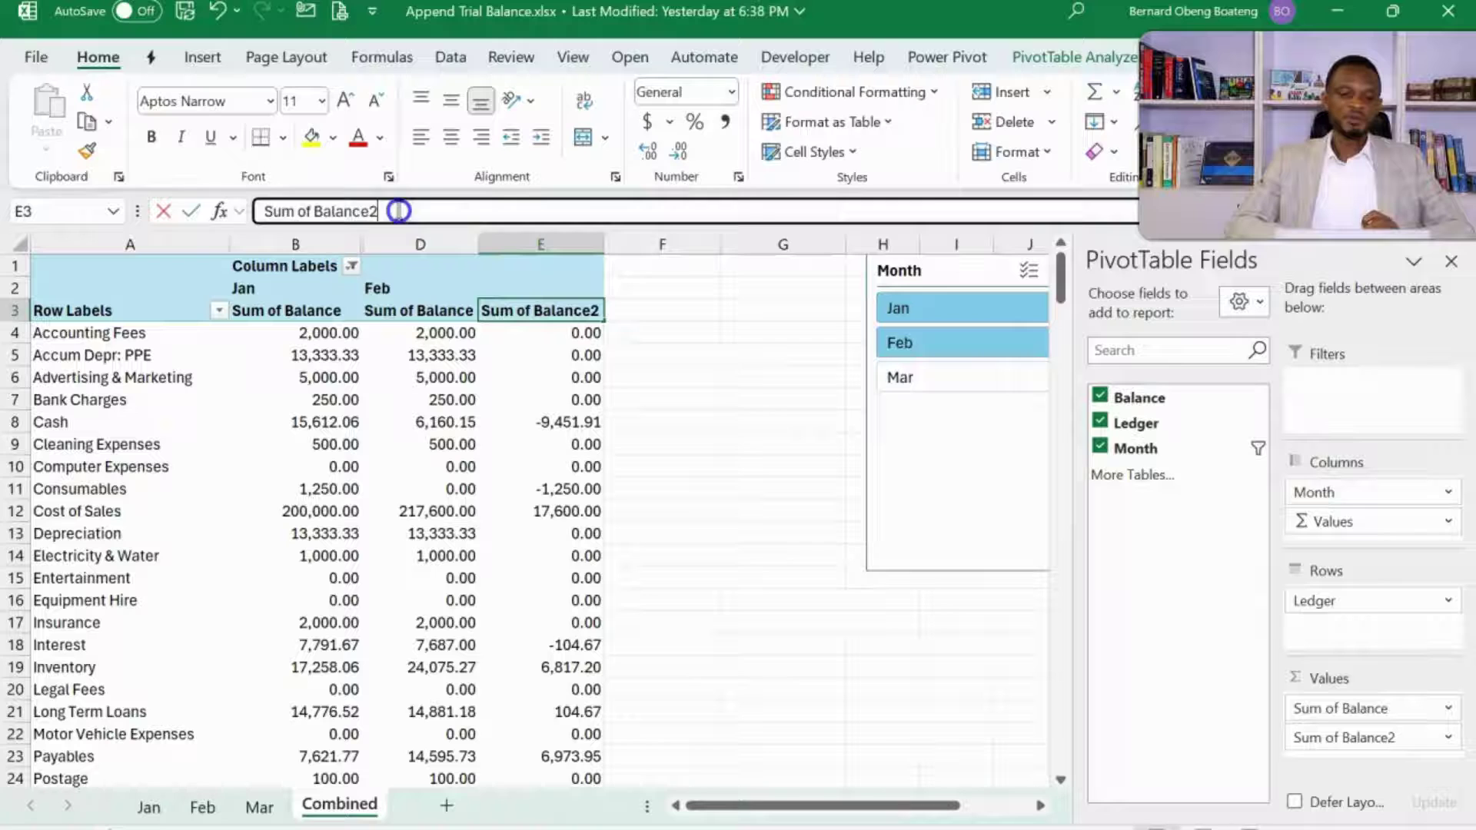
left_click_drag(398, 210, 197, 209)
type("Variance")
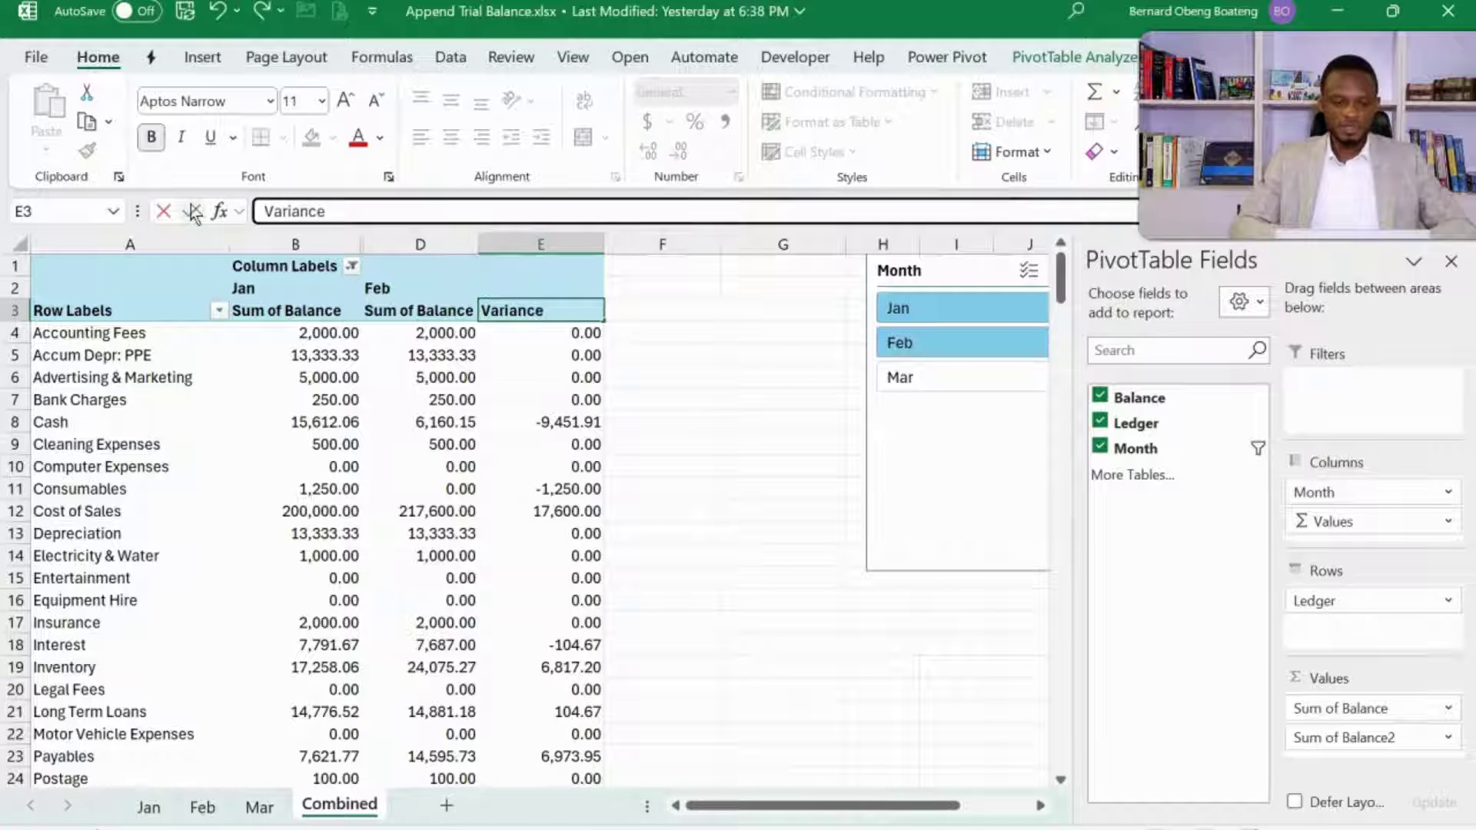
key("Return")
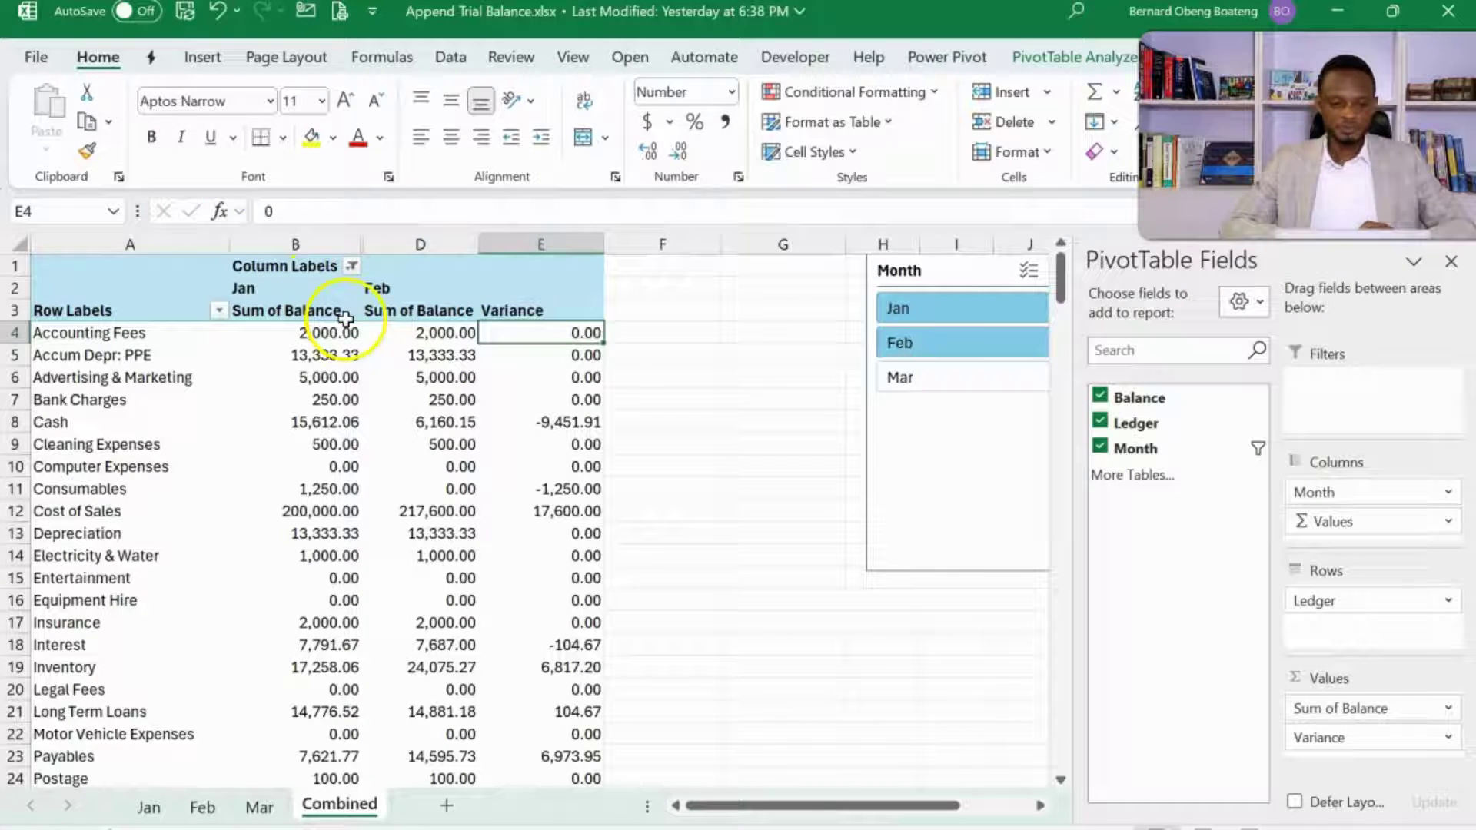
left_click(379, 310)
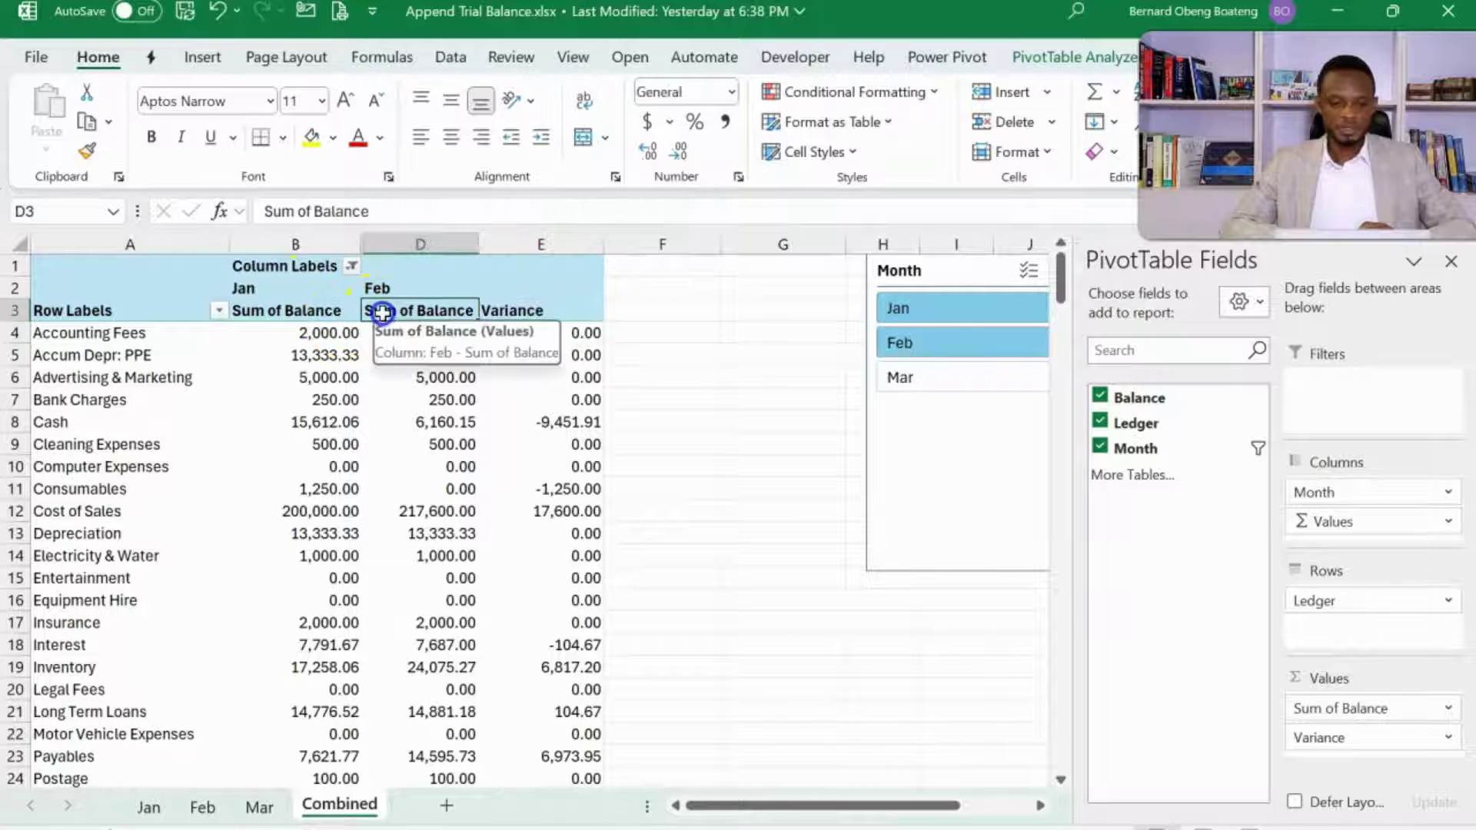
left_click(314, 211)
key("BackSpace")
key("BackSpace")
key("BackSpace")
key("BackSpace")
key("BackSpace")
key("BackSpace")
key("BackSpace")
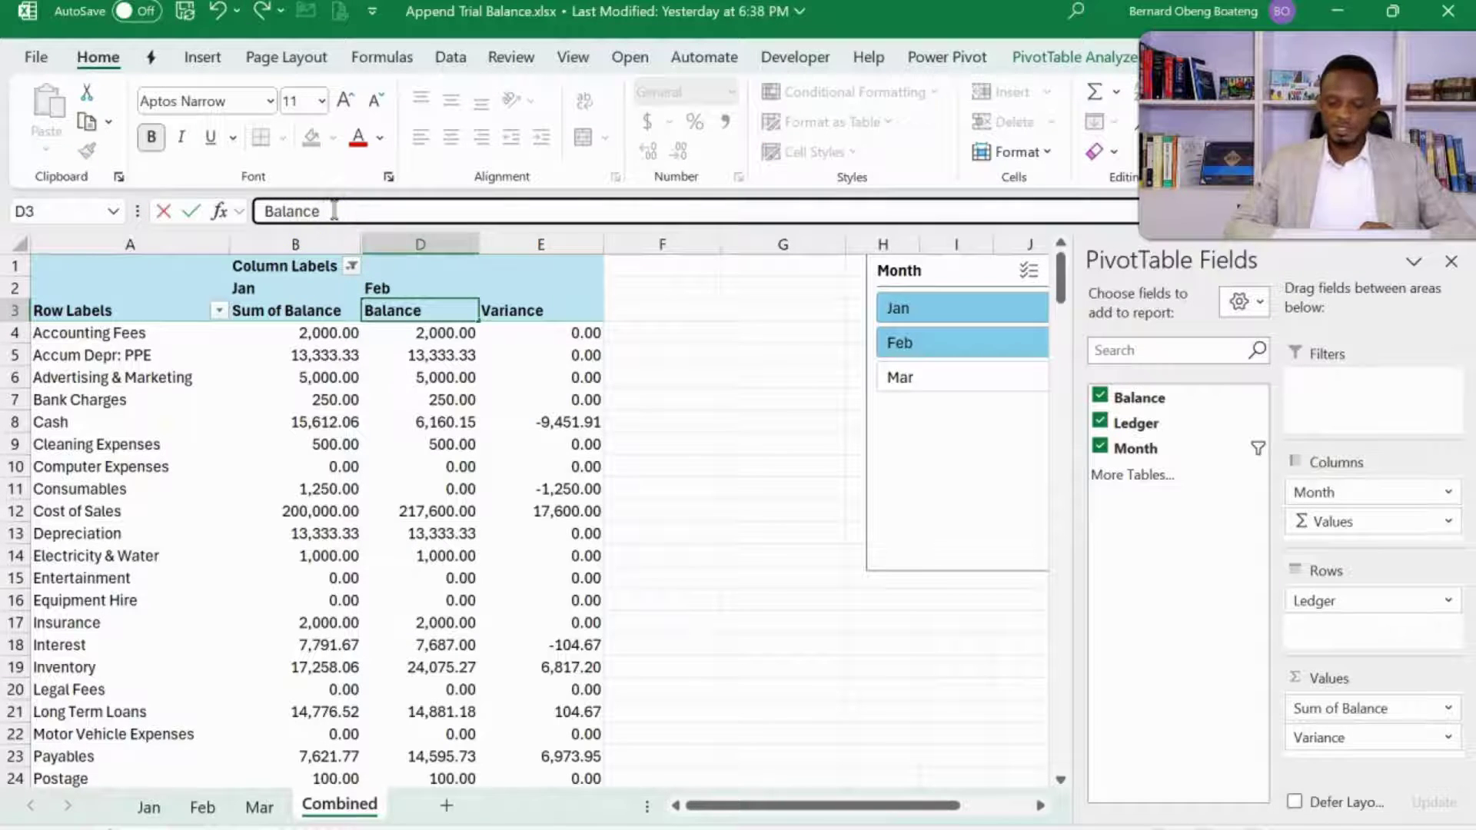
key("Return")
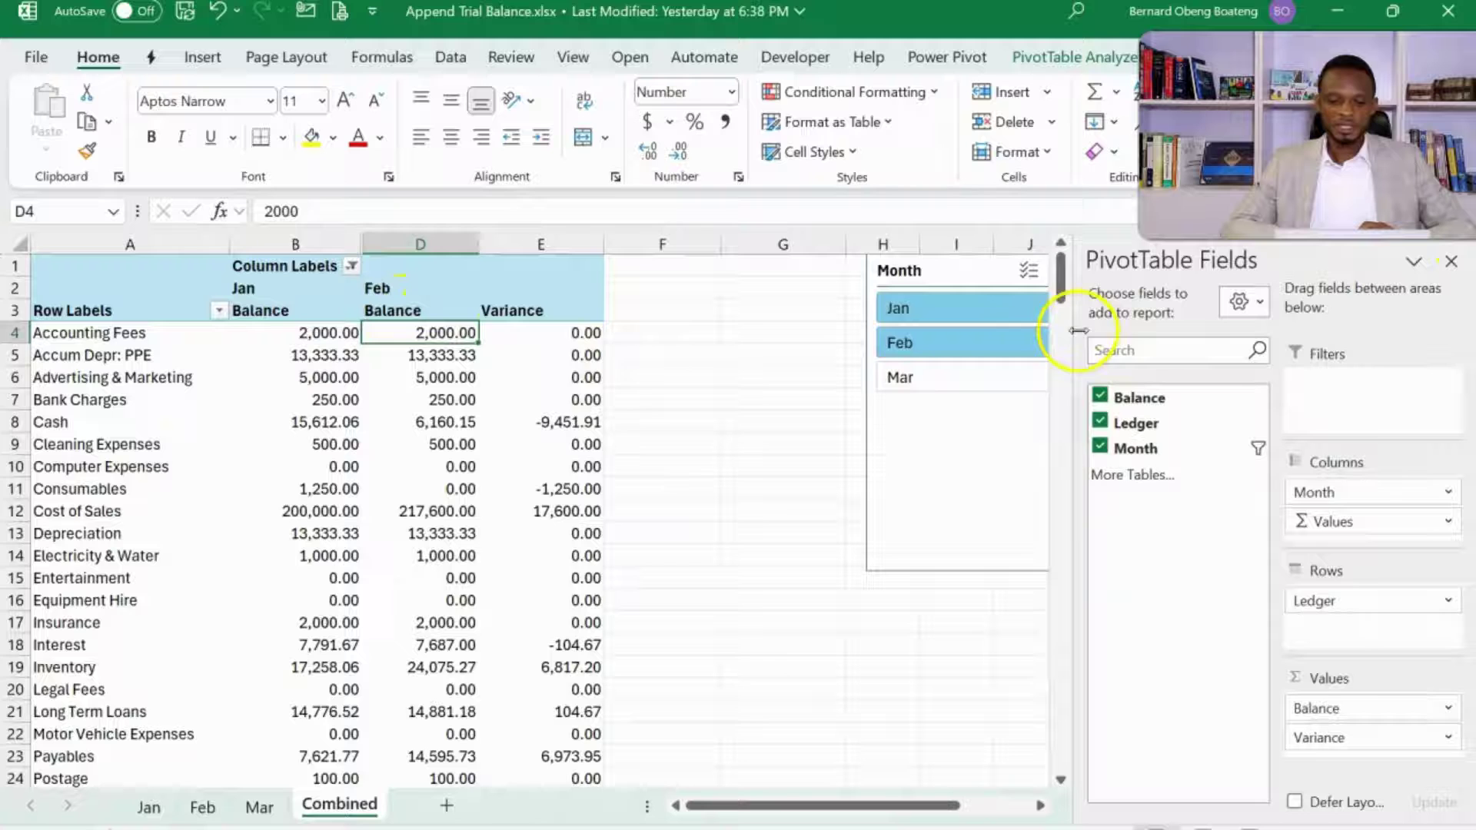
Close the PivotTable Fields pane and select the Variance values from E4 downward.
left_click(567, 332)
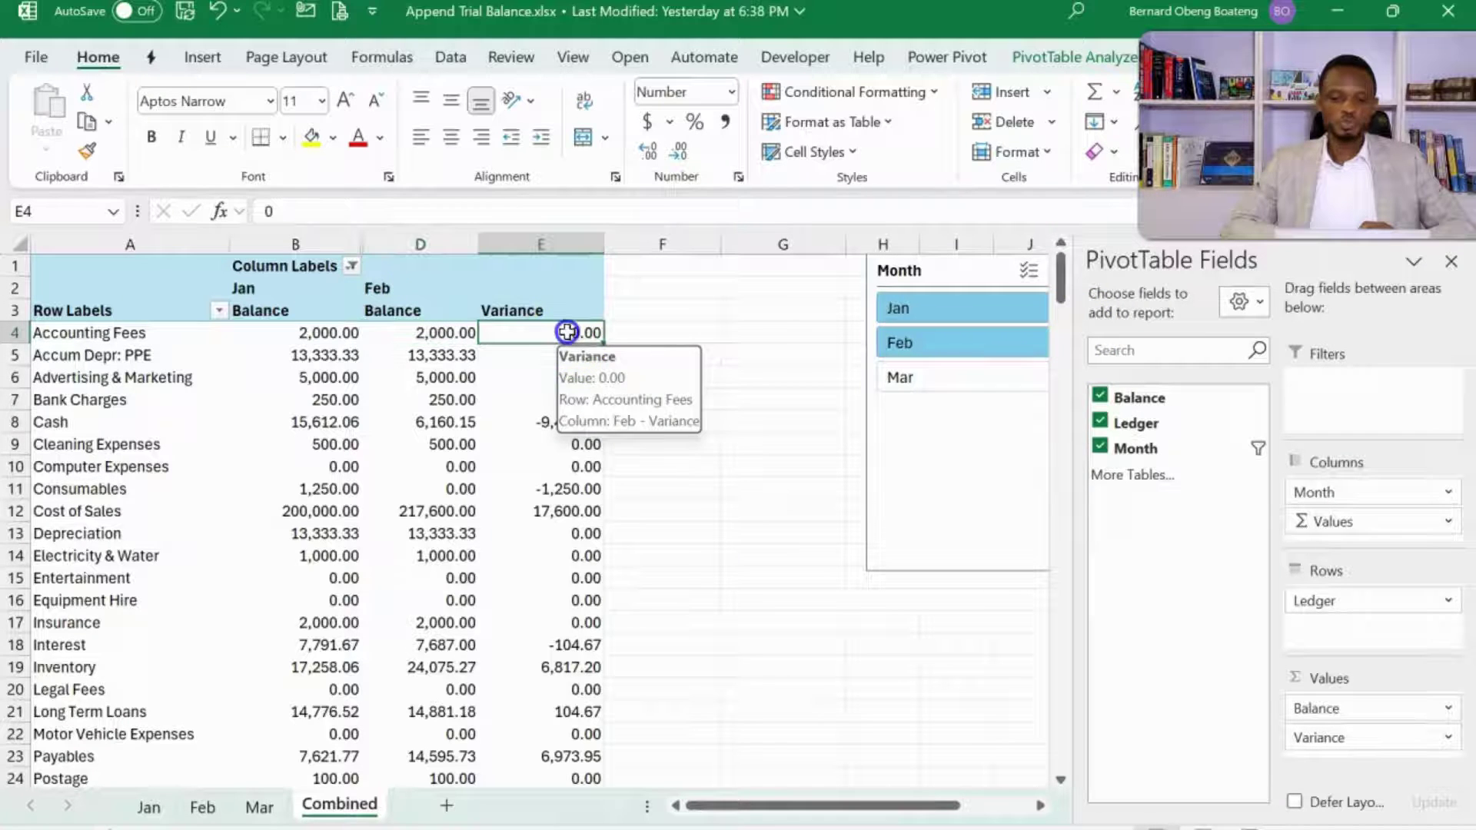
left_click(1448, 263)
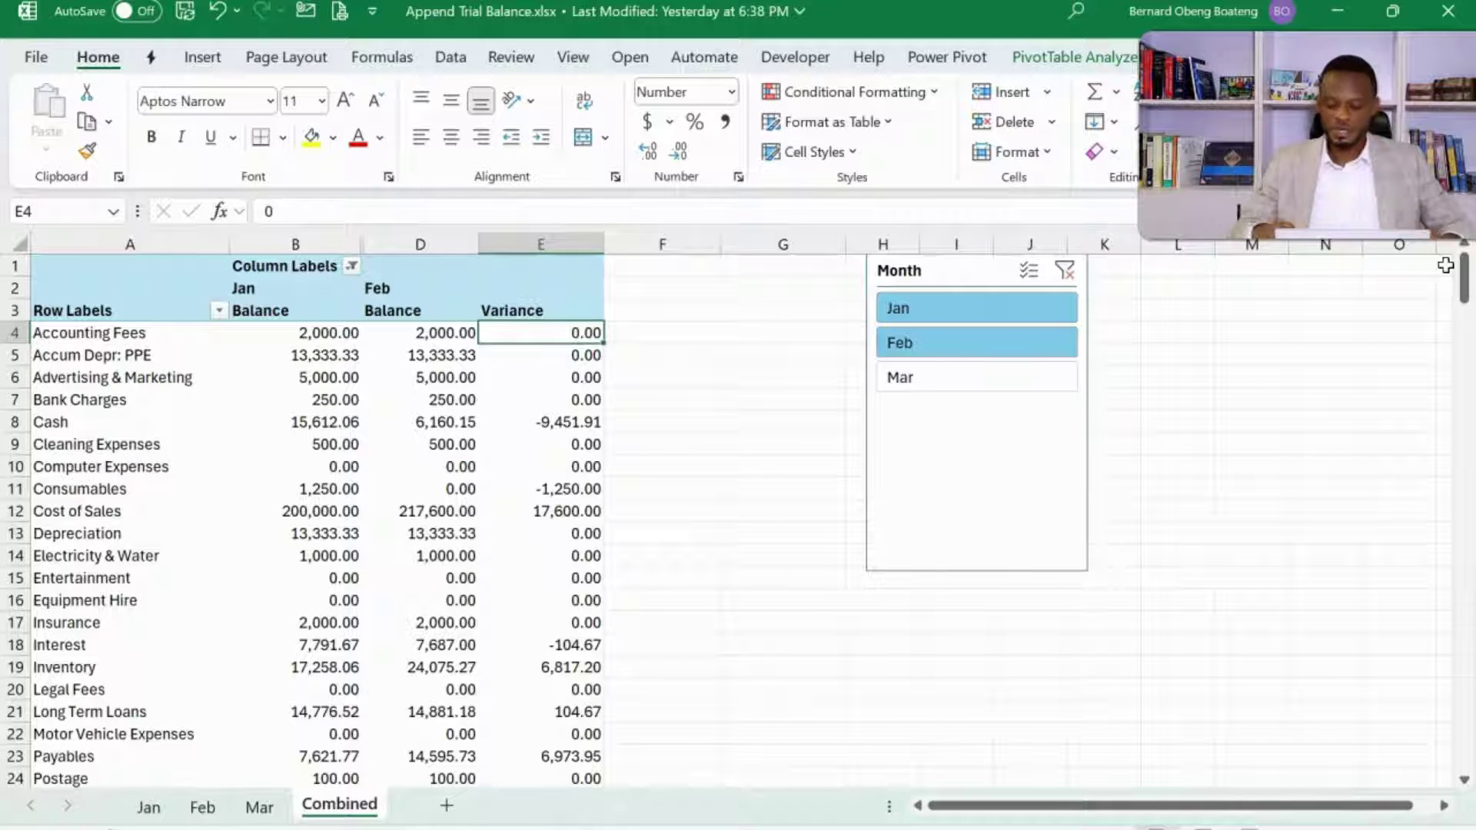
key("ctrl+shift+Down")
Apply Solid Fill Green Data Bars to the Variance values, then check the Cash variance in E8.
key("ctrl+BackSpace")
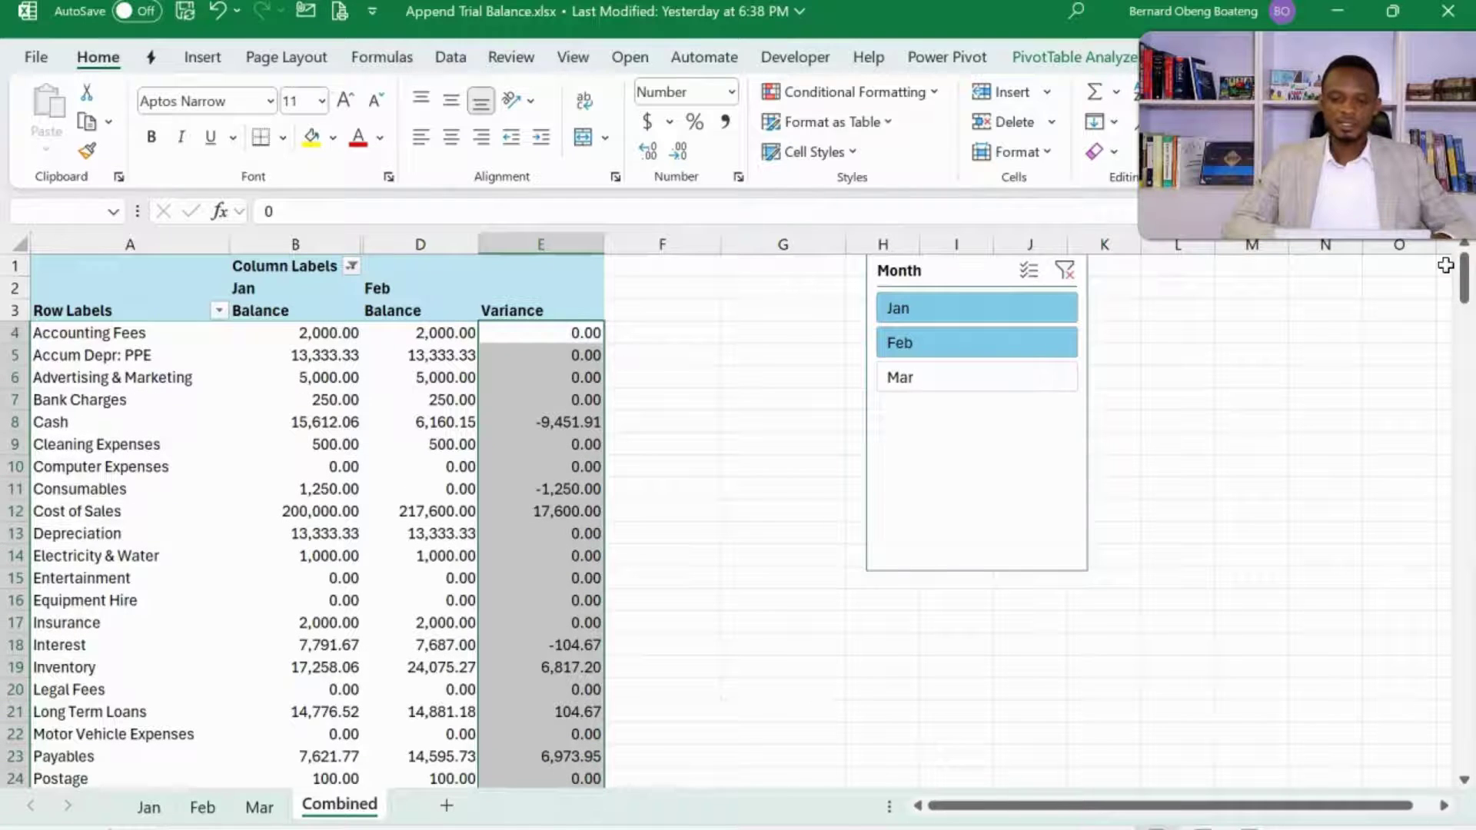
left_click(926, 92)
mouse_move(930, 226)
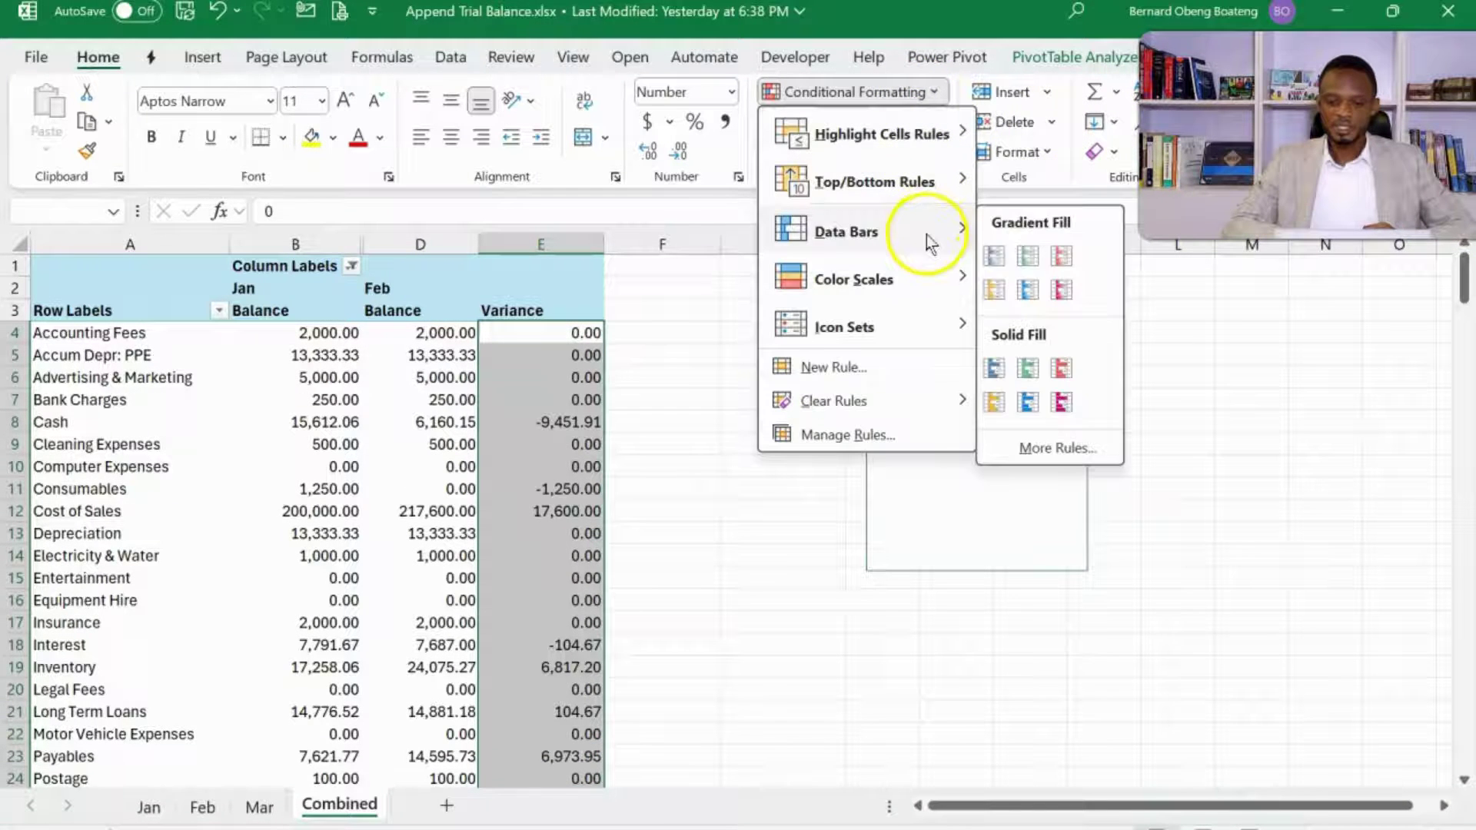
left_click(1028, 370)
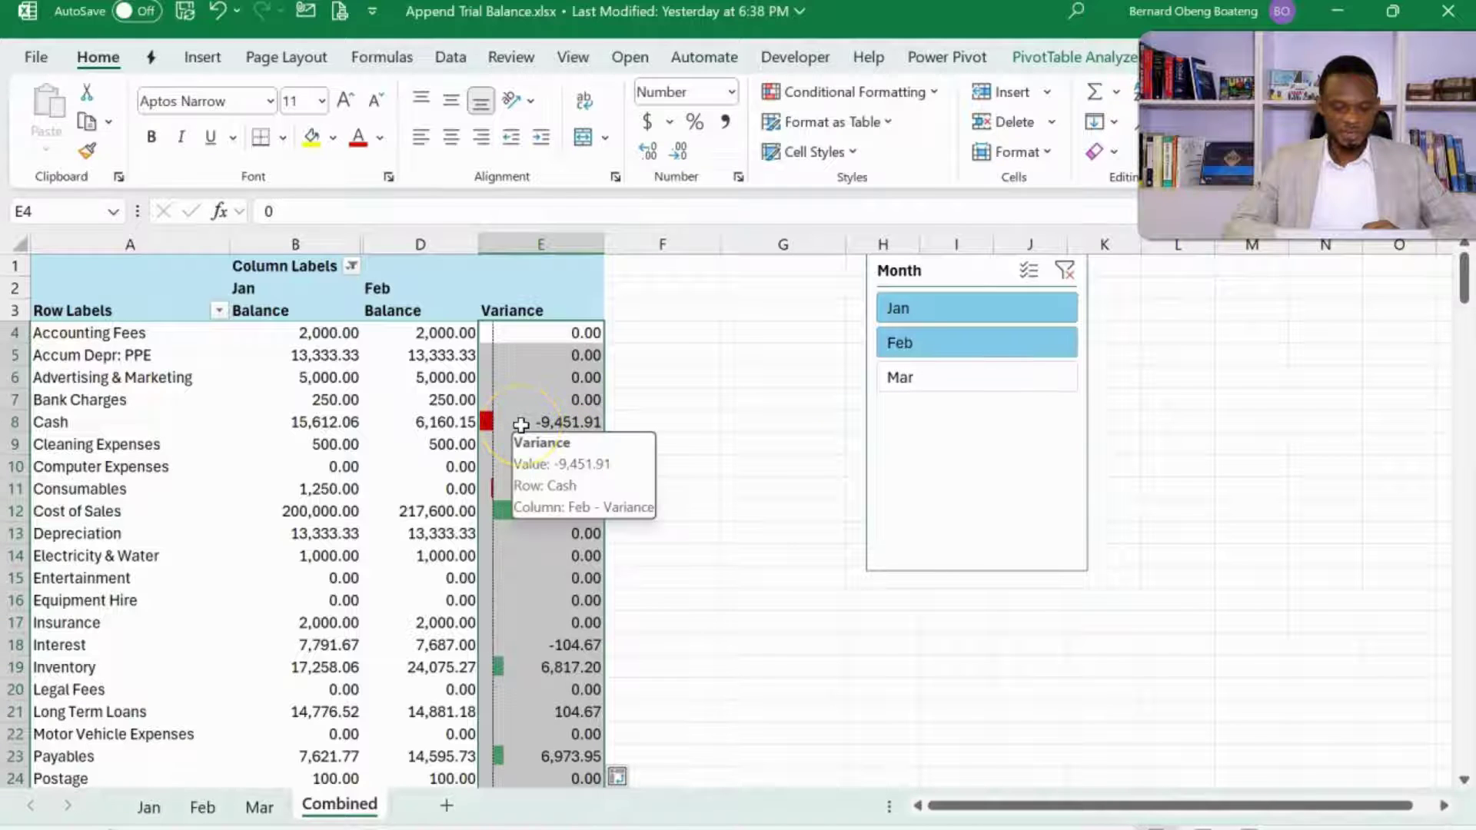
left_click(340, 423)
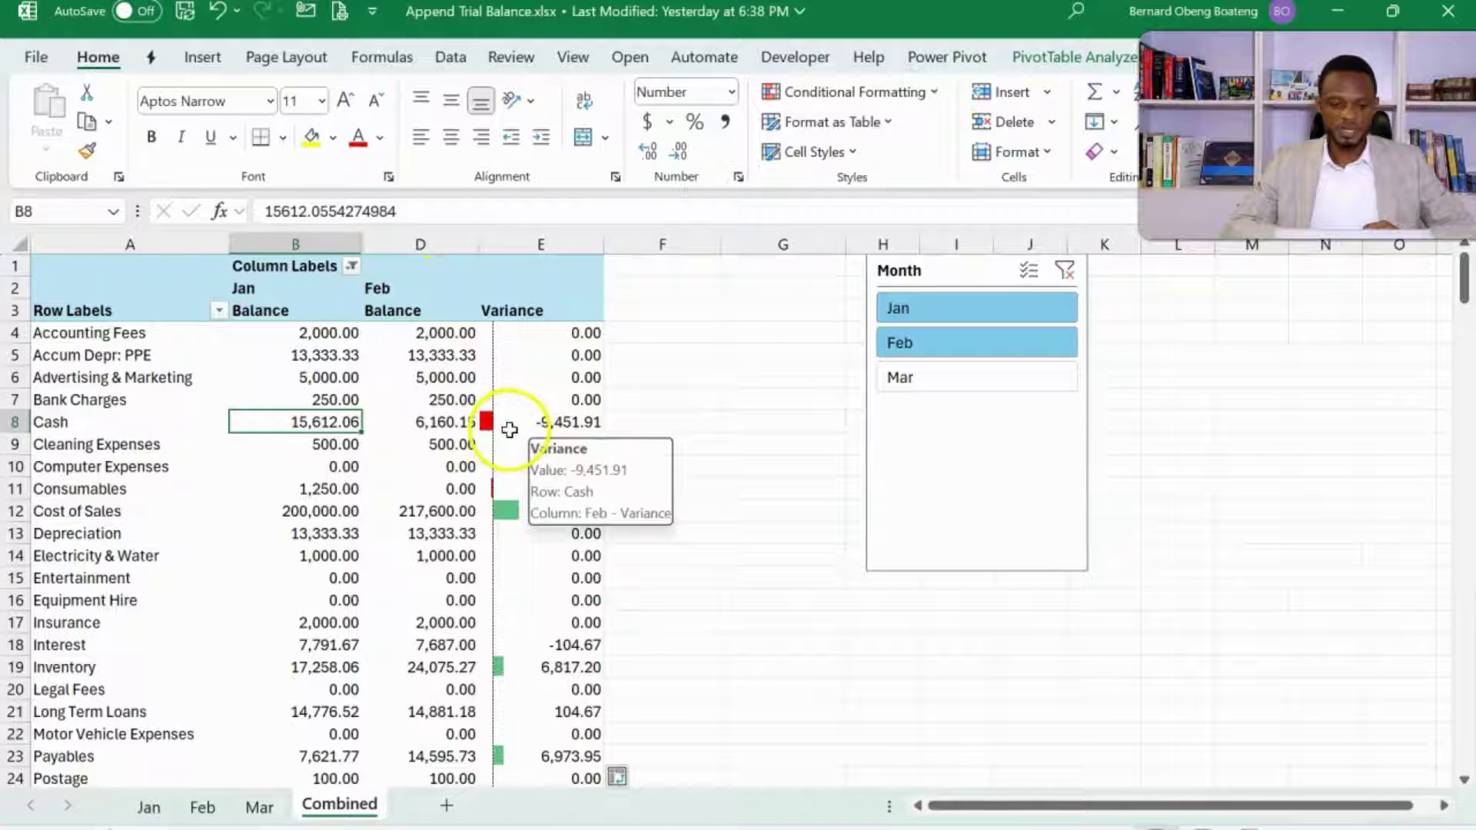
left_click(504, 424)
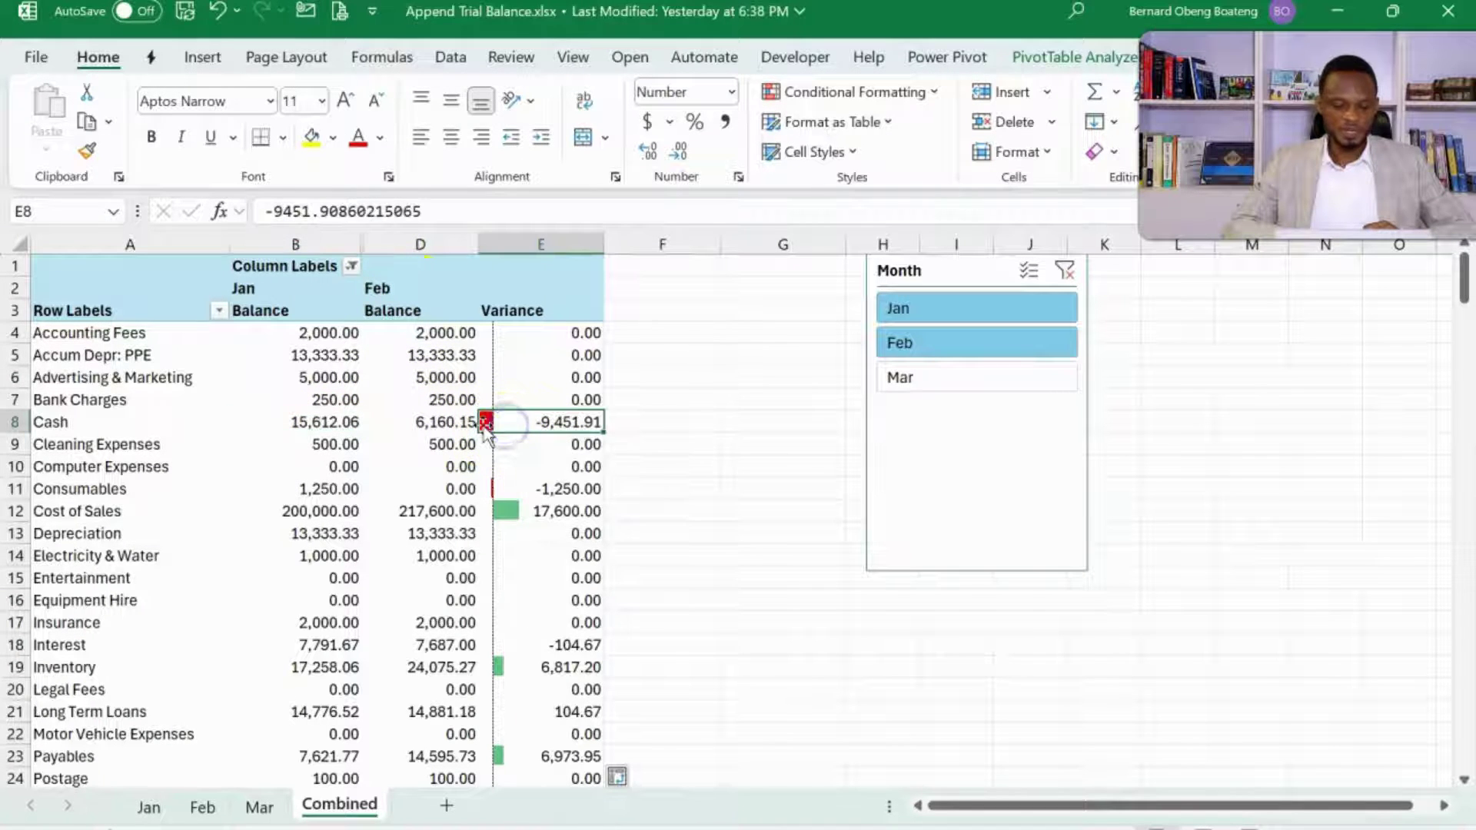
scroll(428, 607, "down", 2)
scroll(432, 603, "up", 2)
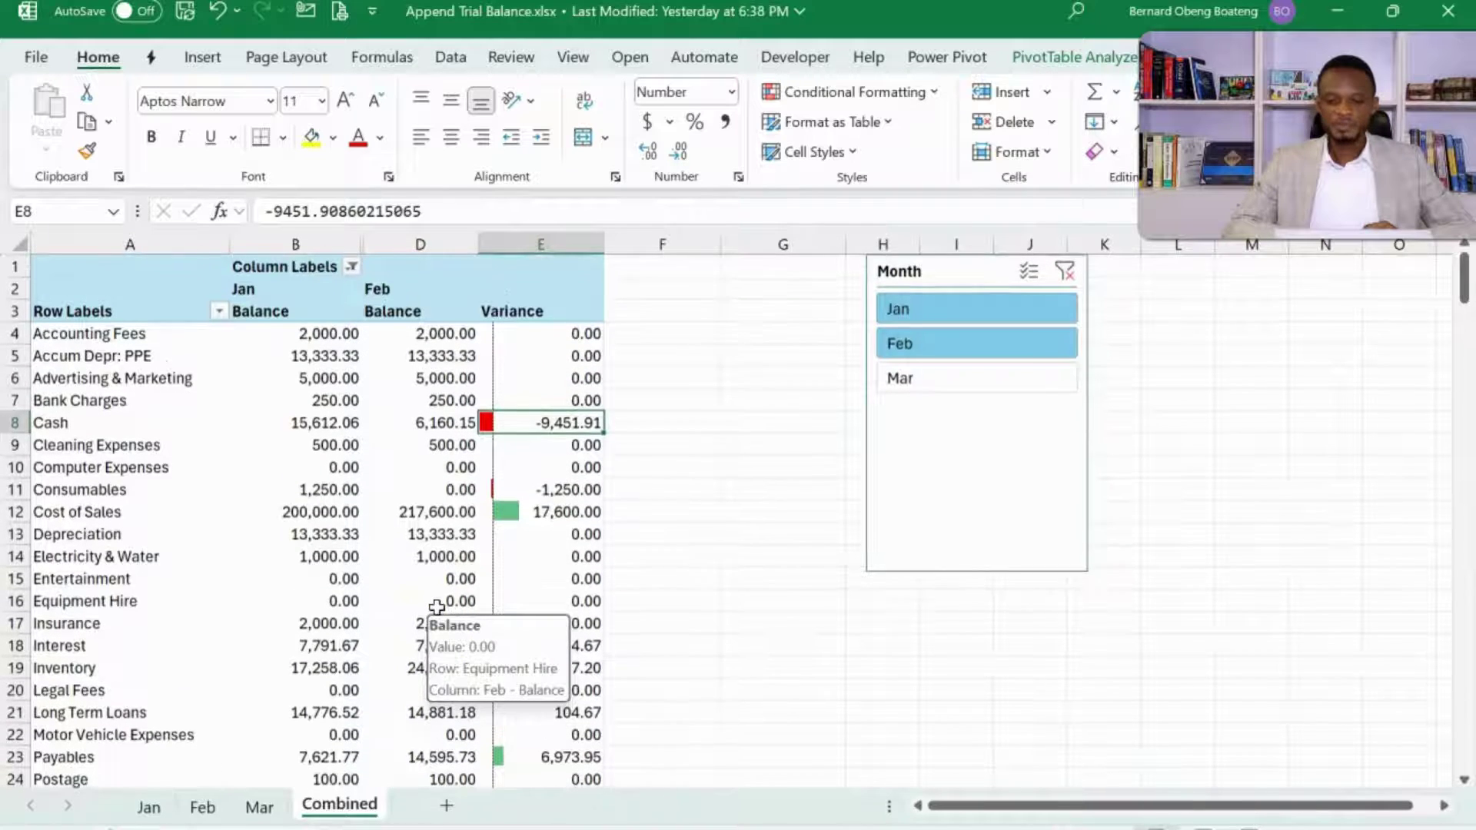
Switch the Month slicer to Feb and Mar, inspect the E8 and E4 variances, then return to Jan and Feb.
left_click(925, 352)
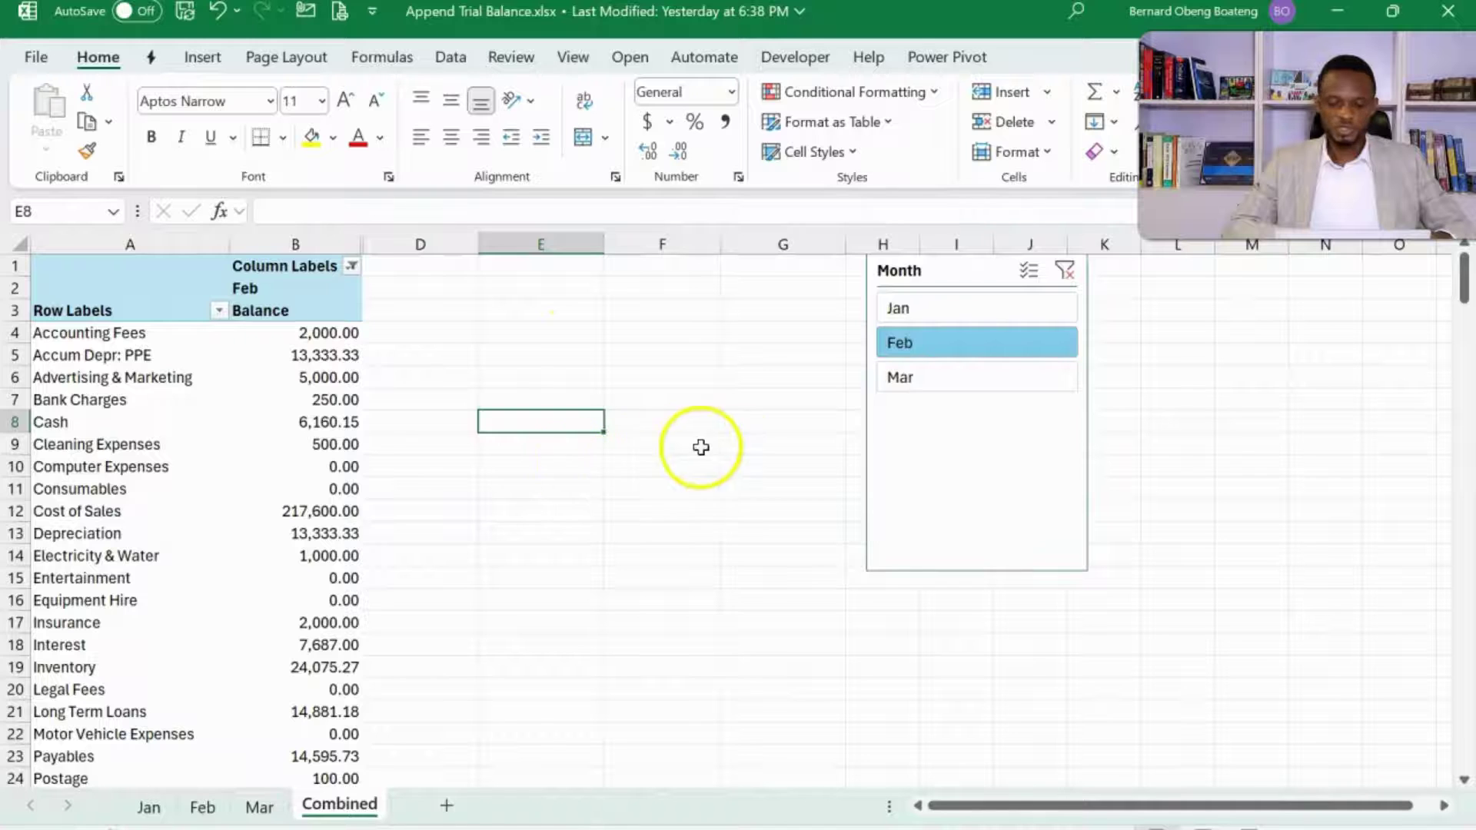
left_click(932, 372, "ctrl")
left_click(485, 428)
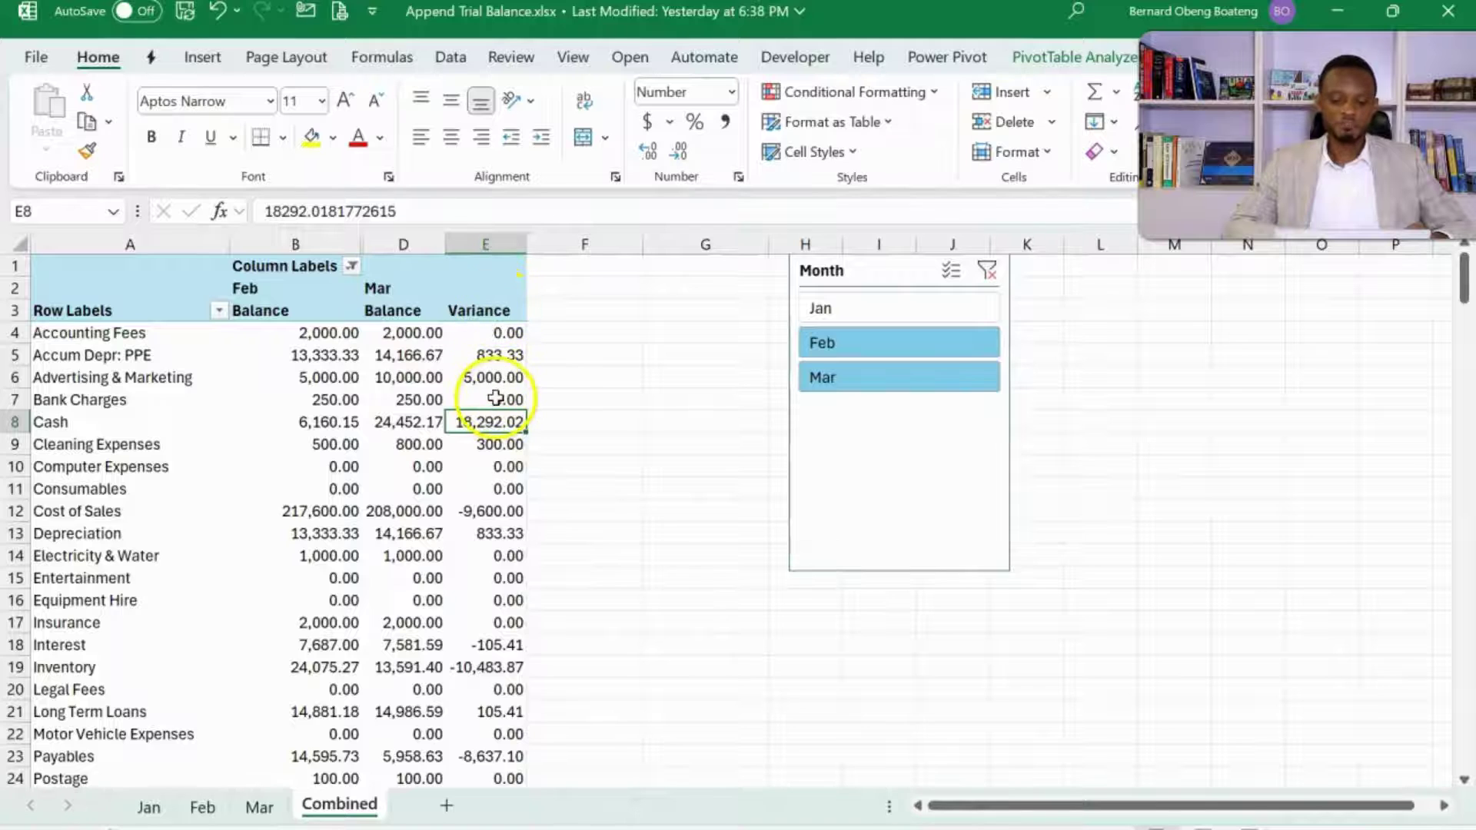
left_click(500, 332)
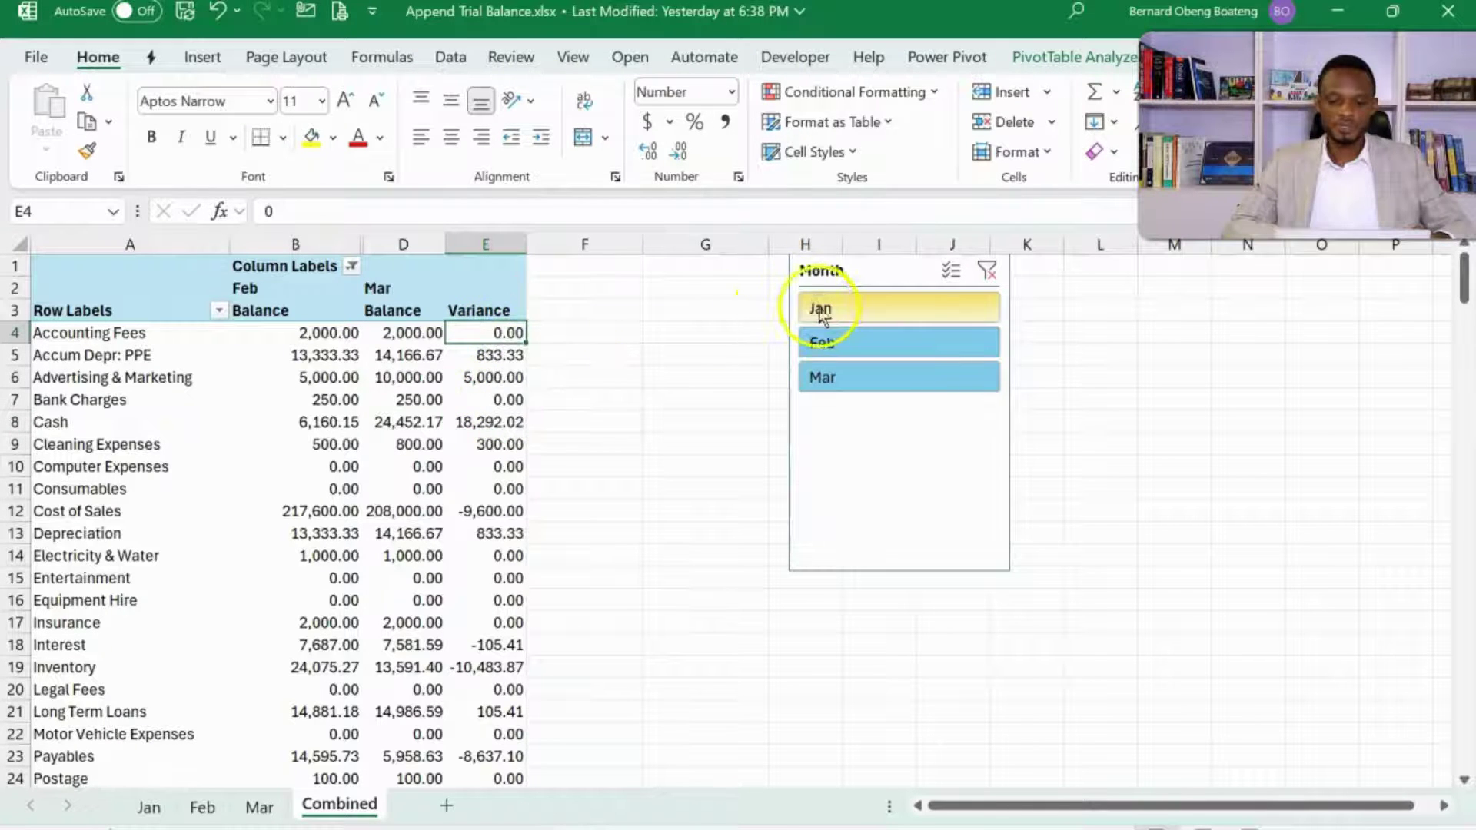
left_click(818, 308)
left_click(829, 344, "ctrl")
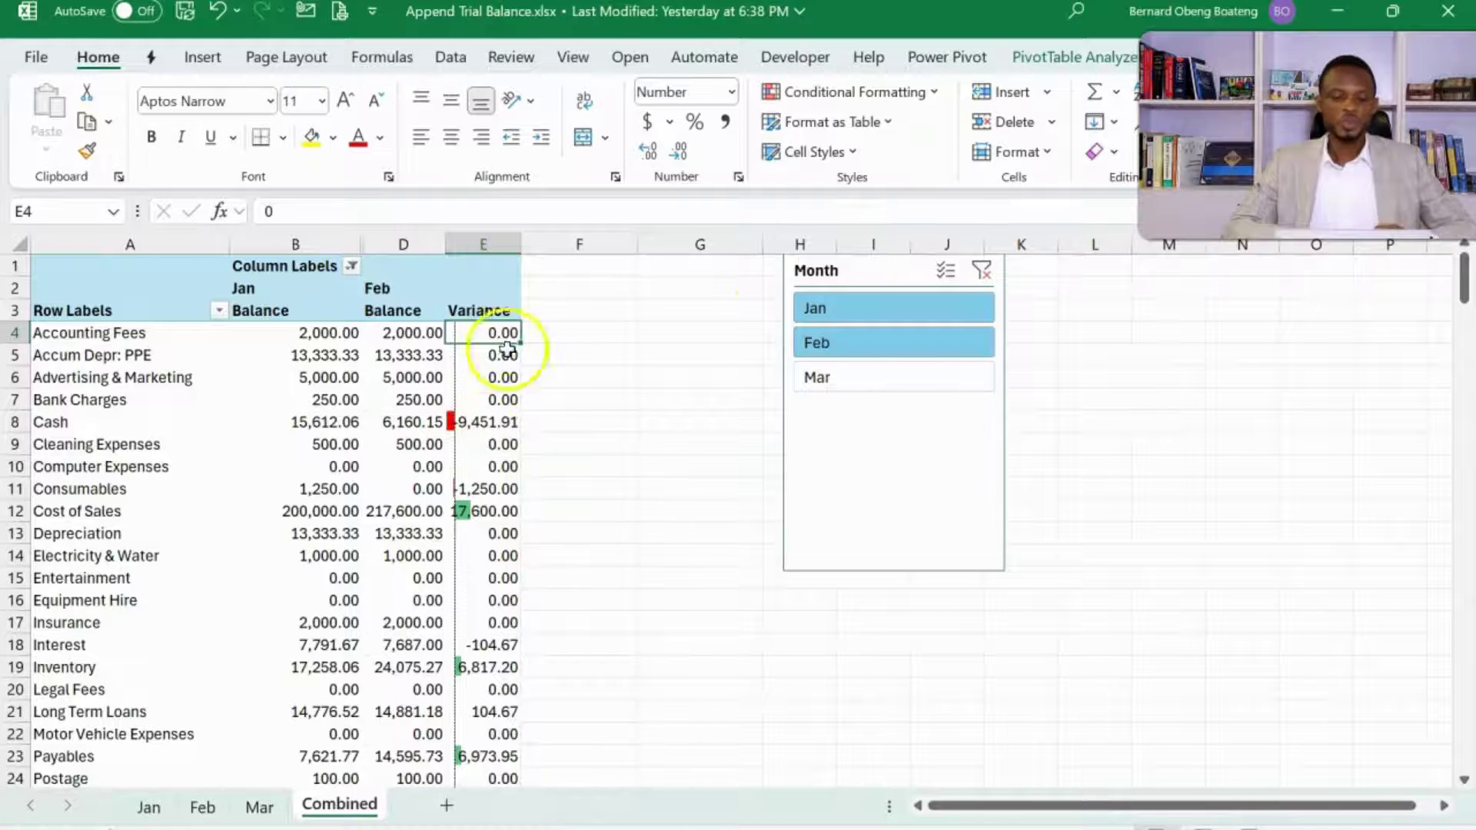
Edit the Data Bar rule in the Rules Manager to cover all Variance values by Ledger and Month.
left_click(924, 93)
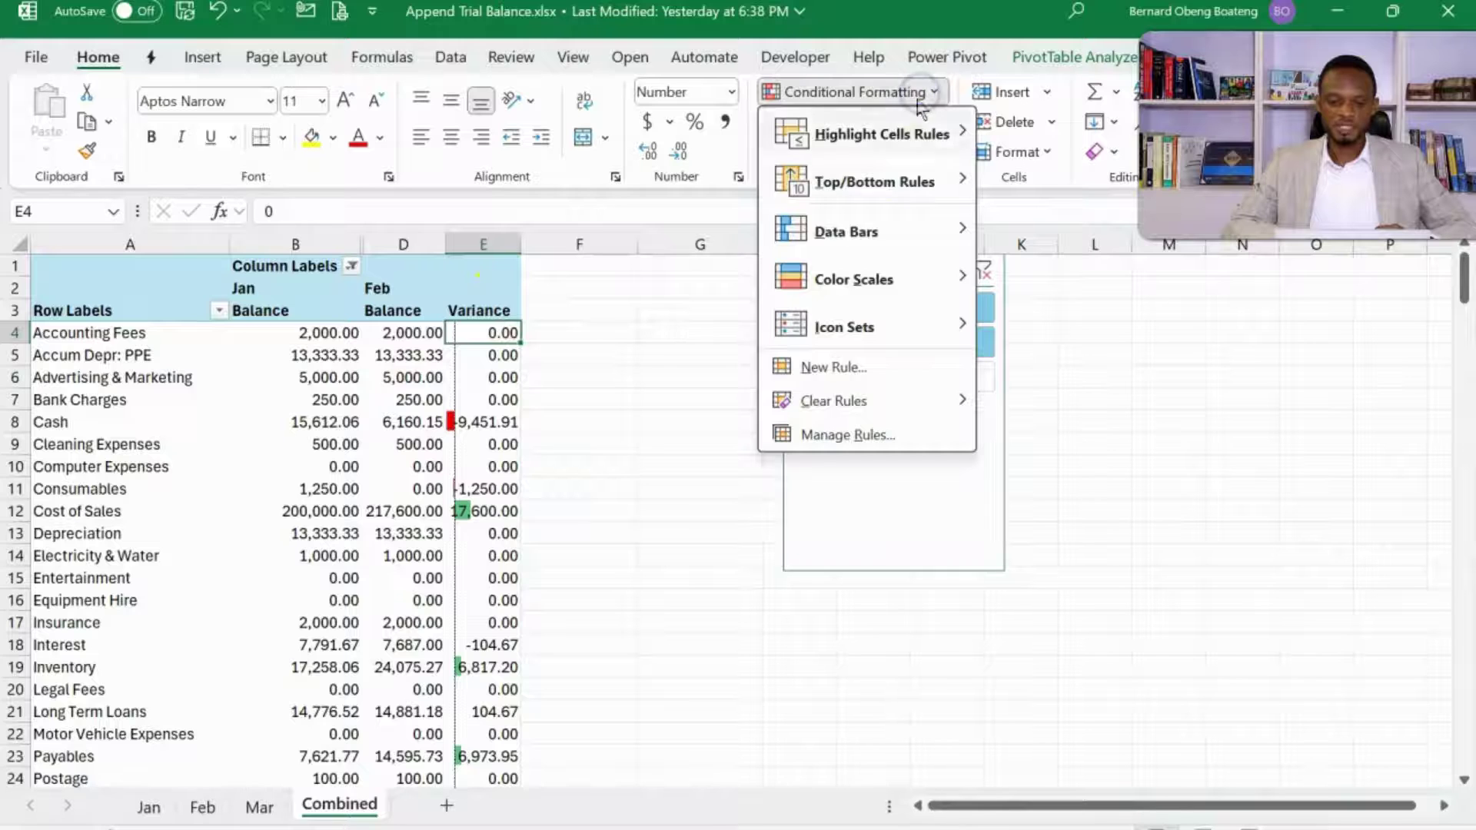
left_click(846, 435)
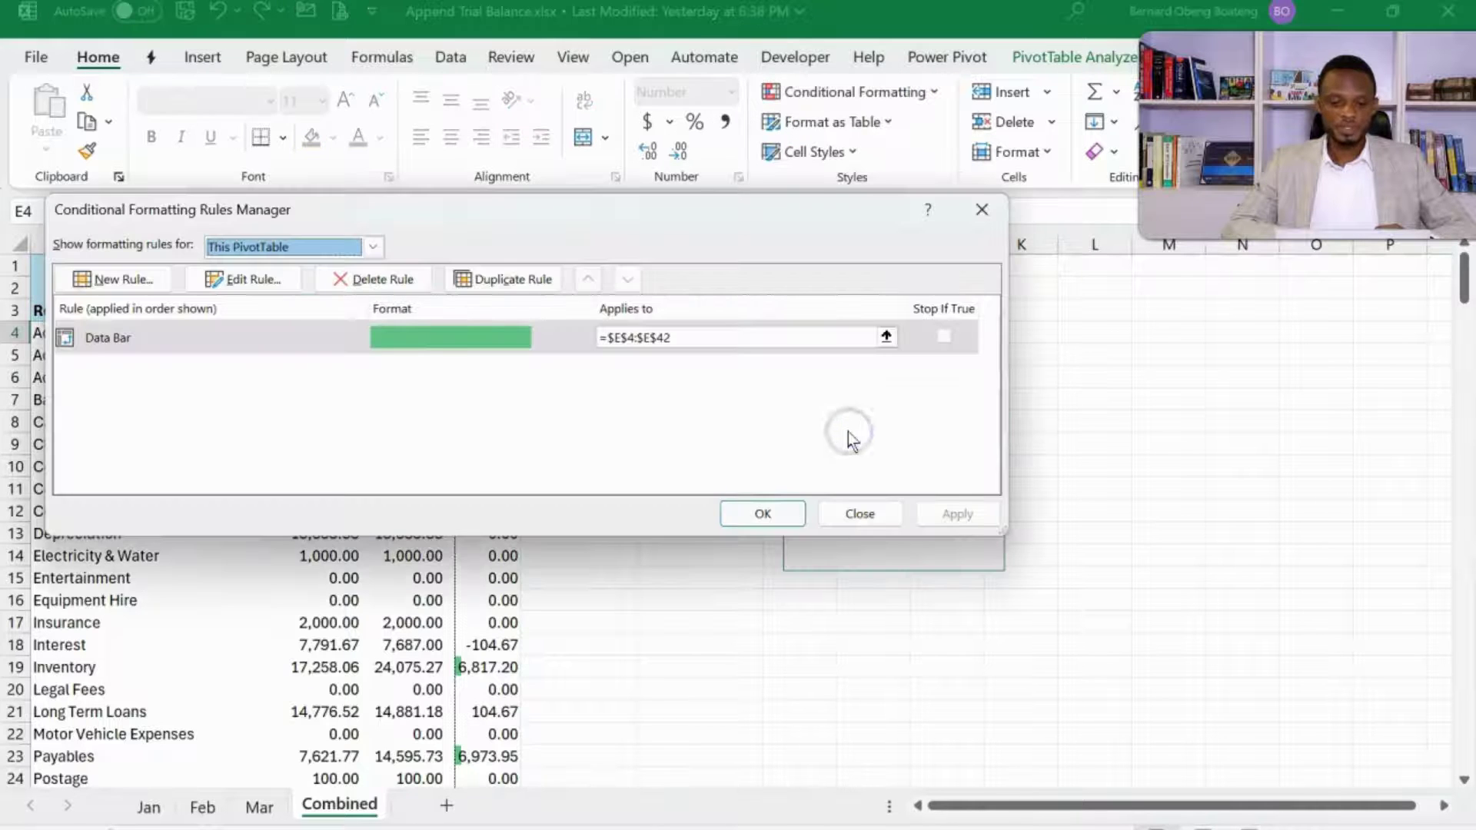
left_click(312, 344)
left_click(261, 280)
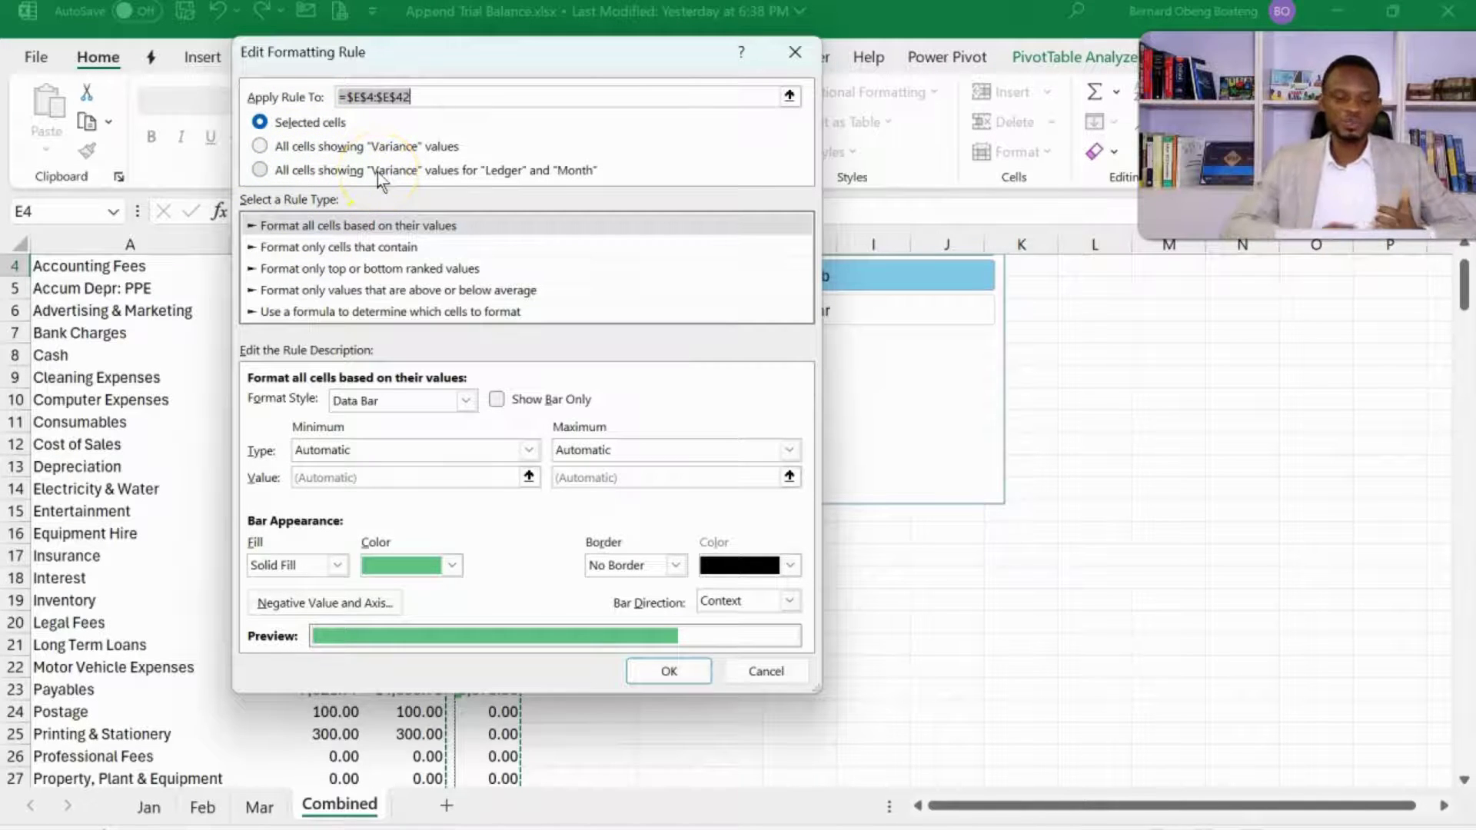
left_click(377, 172)
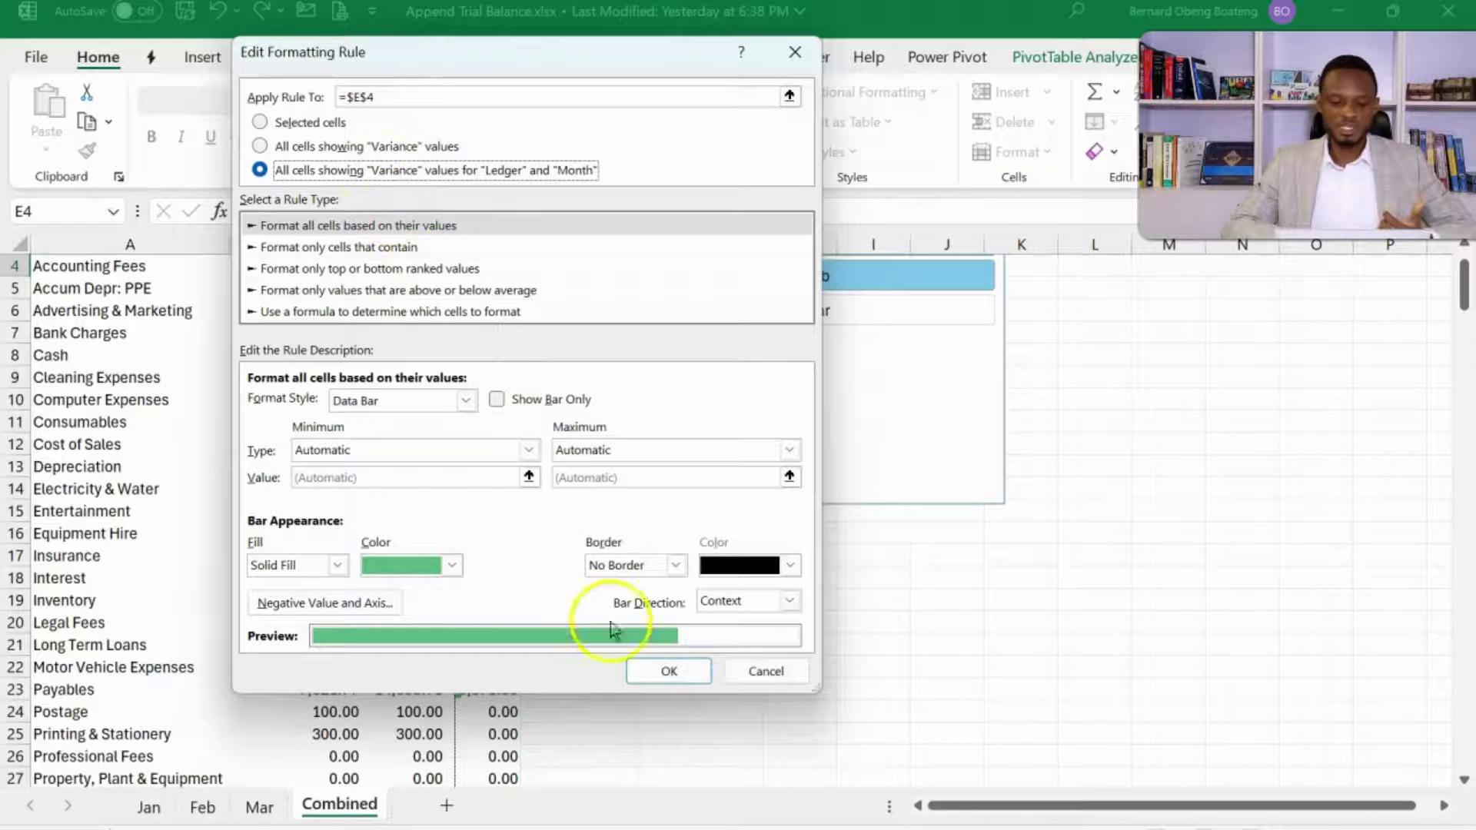
left_click(640, 673)
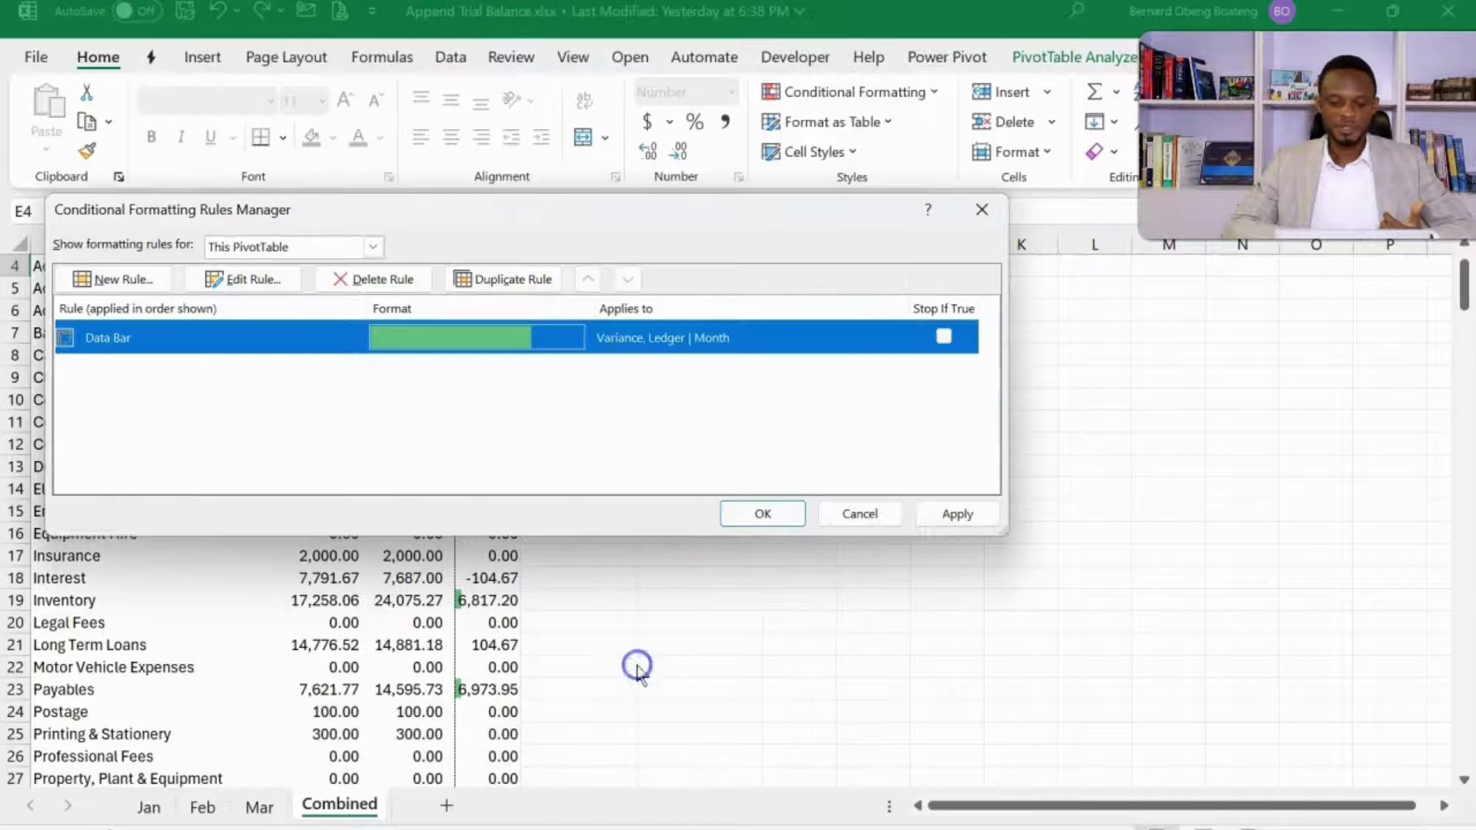
left_click(953, 516)
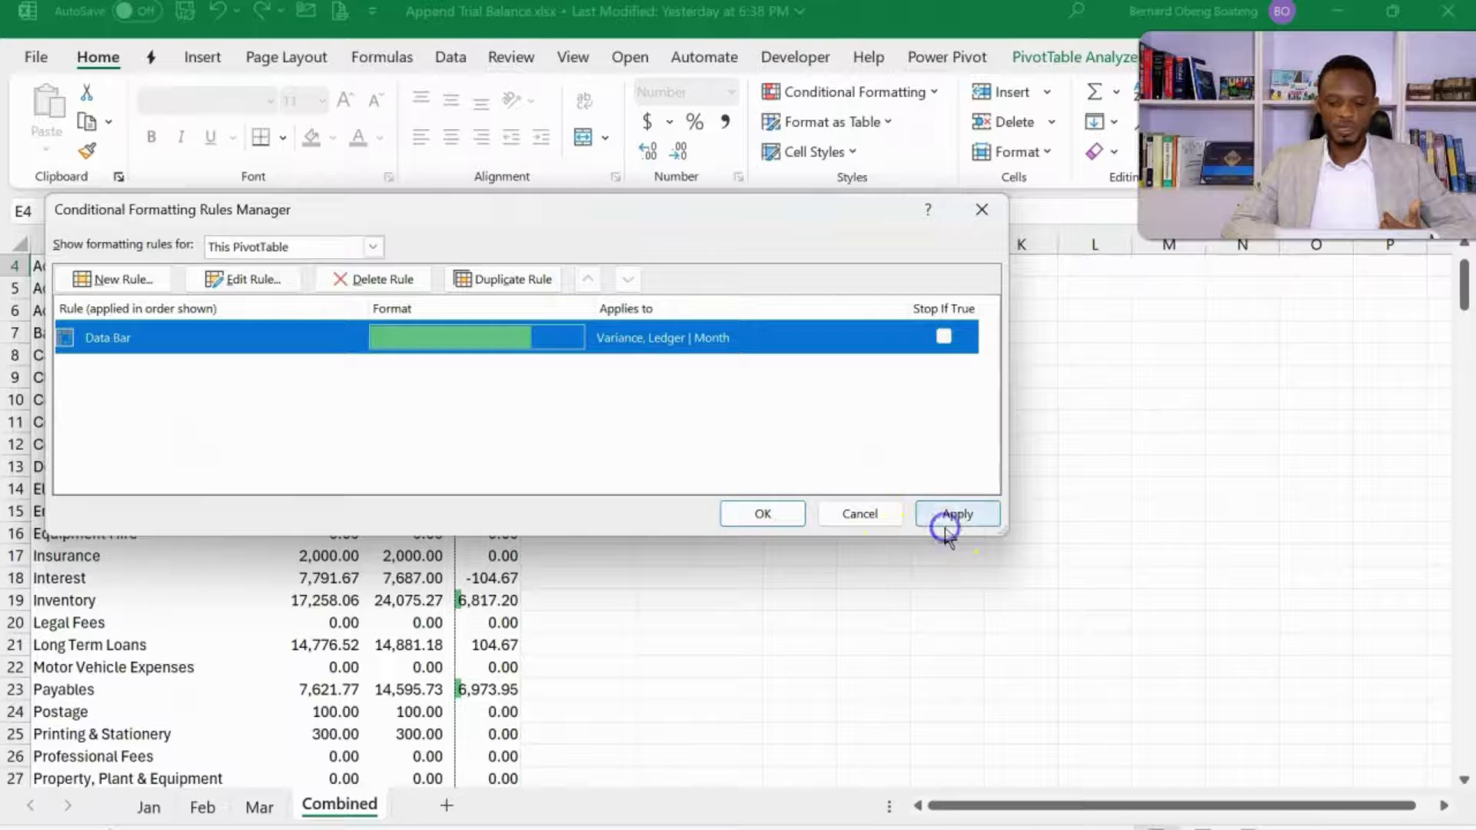
left_click(798, 520)
scroll(552, 489, "up", 1)
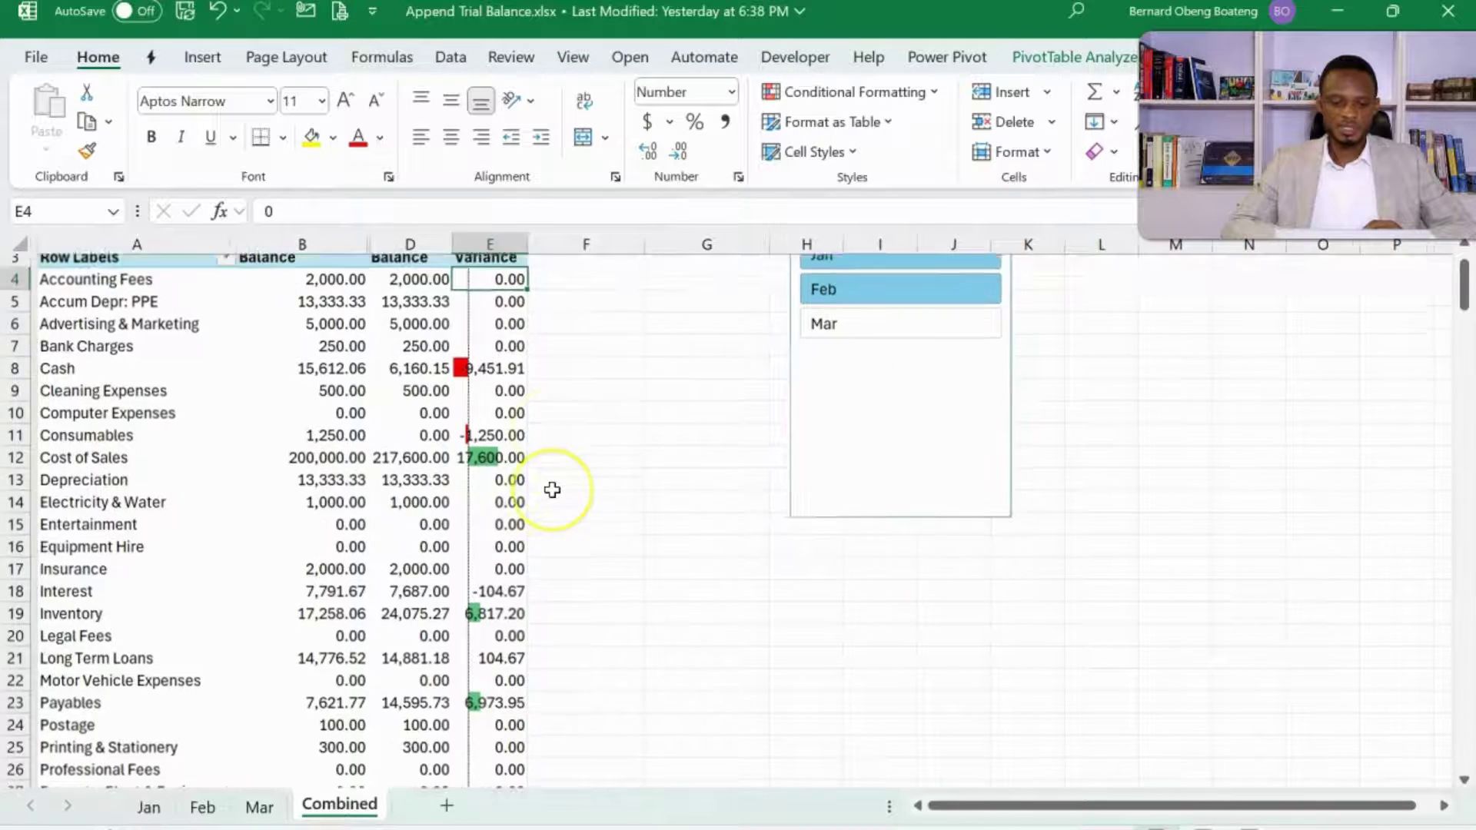
Filter the slicer to Feb and Mar, check the Mar Interest balance, then open the Mar sheet.
left_click(864, 346)
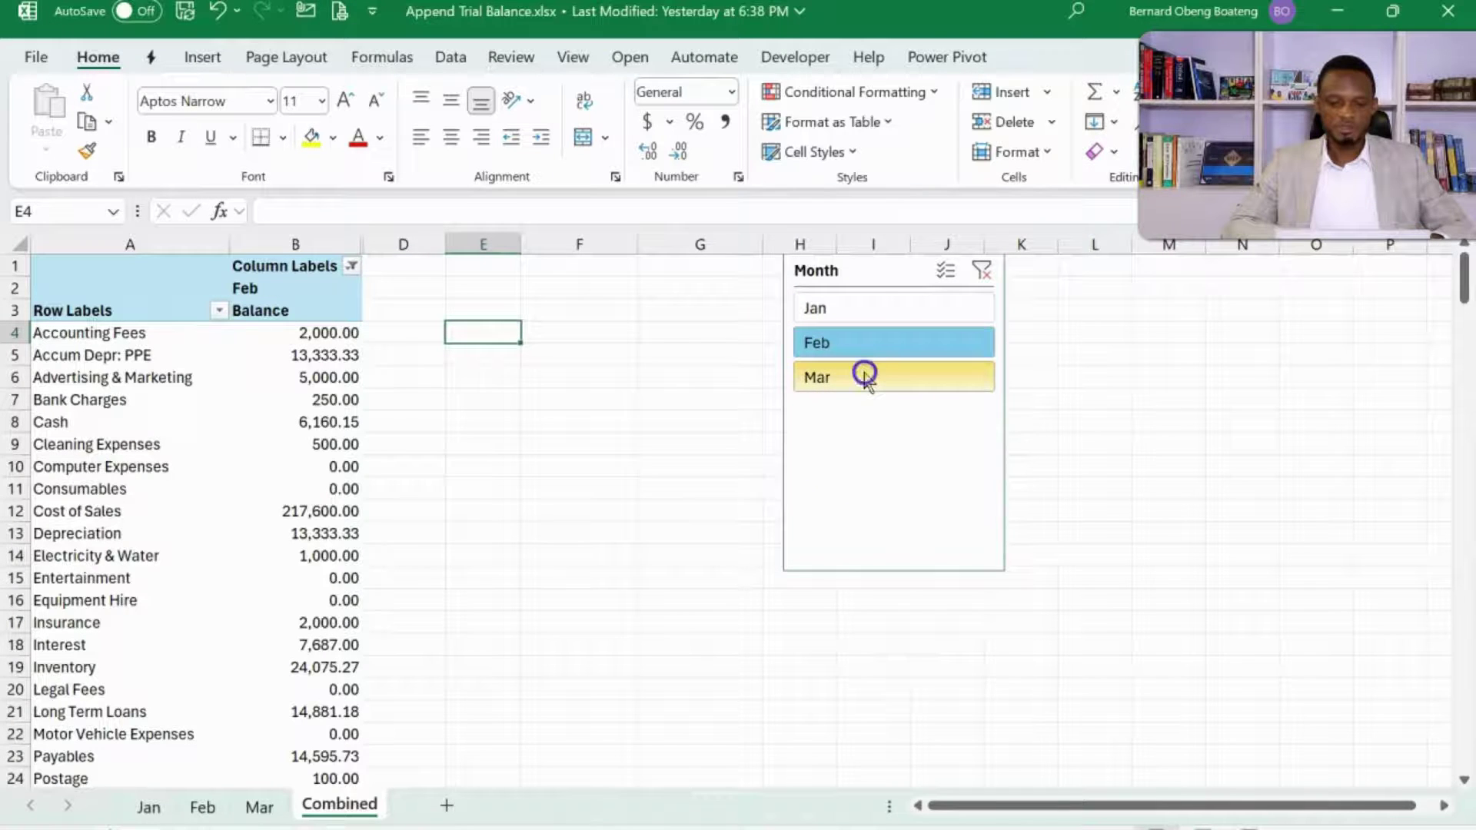
left_click(865, 375, "ctrl")
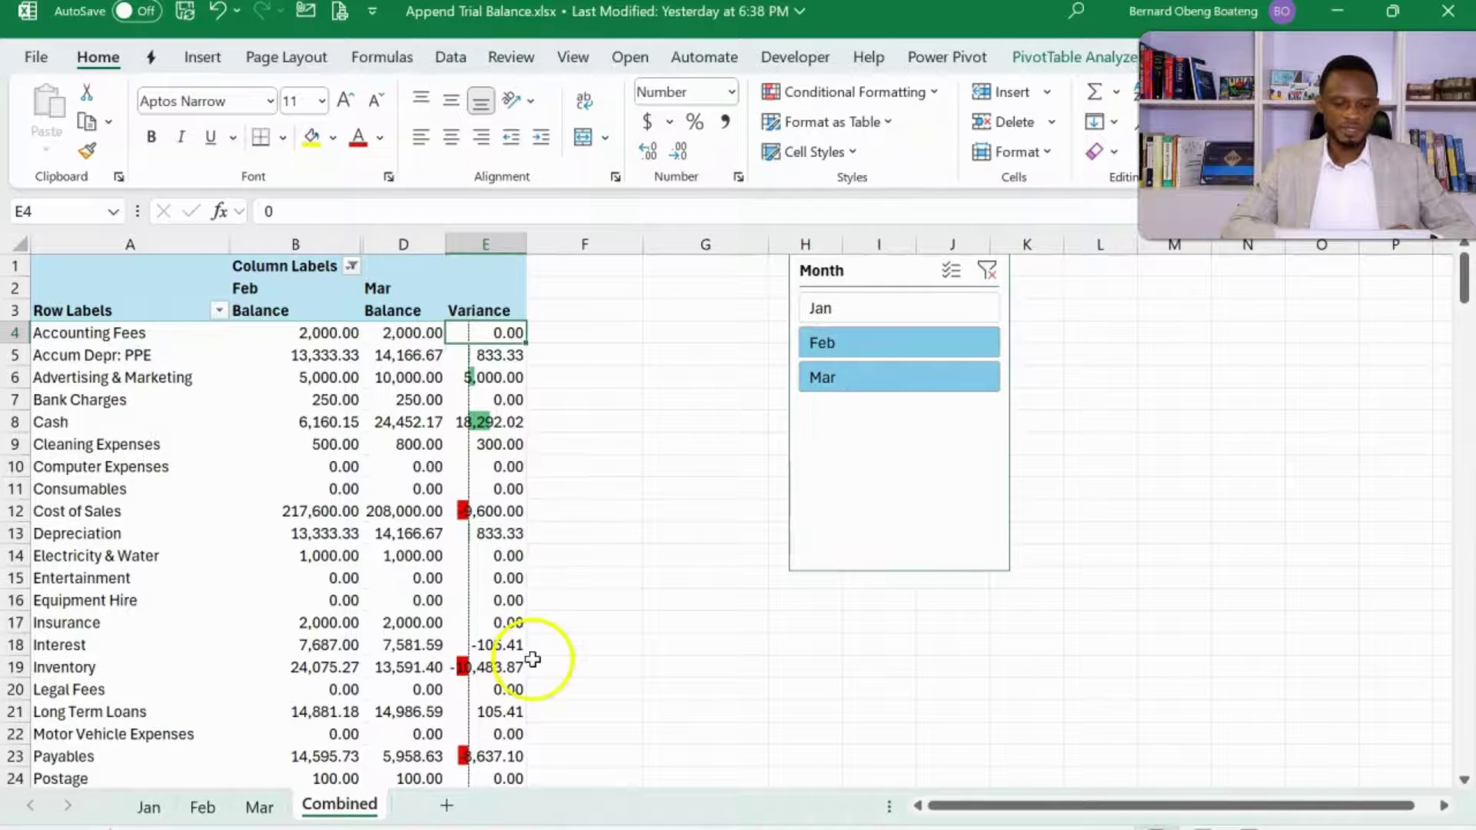
mouse_move(492, 597)
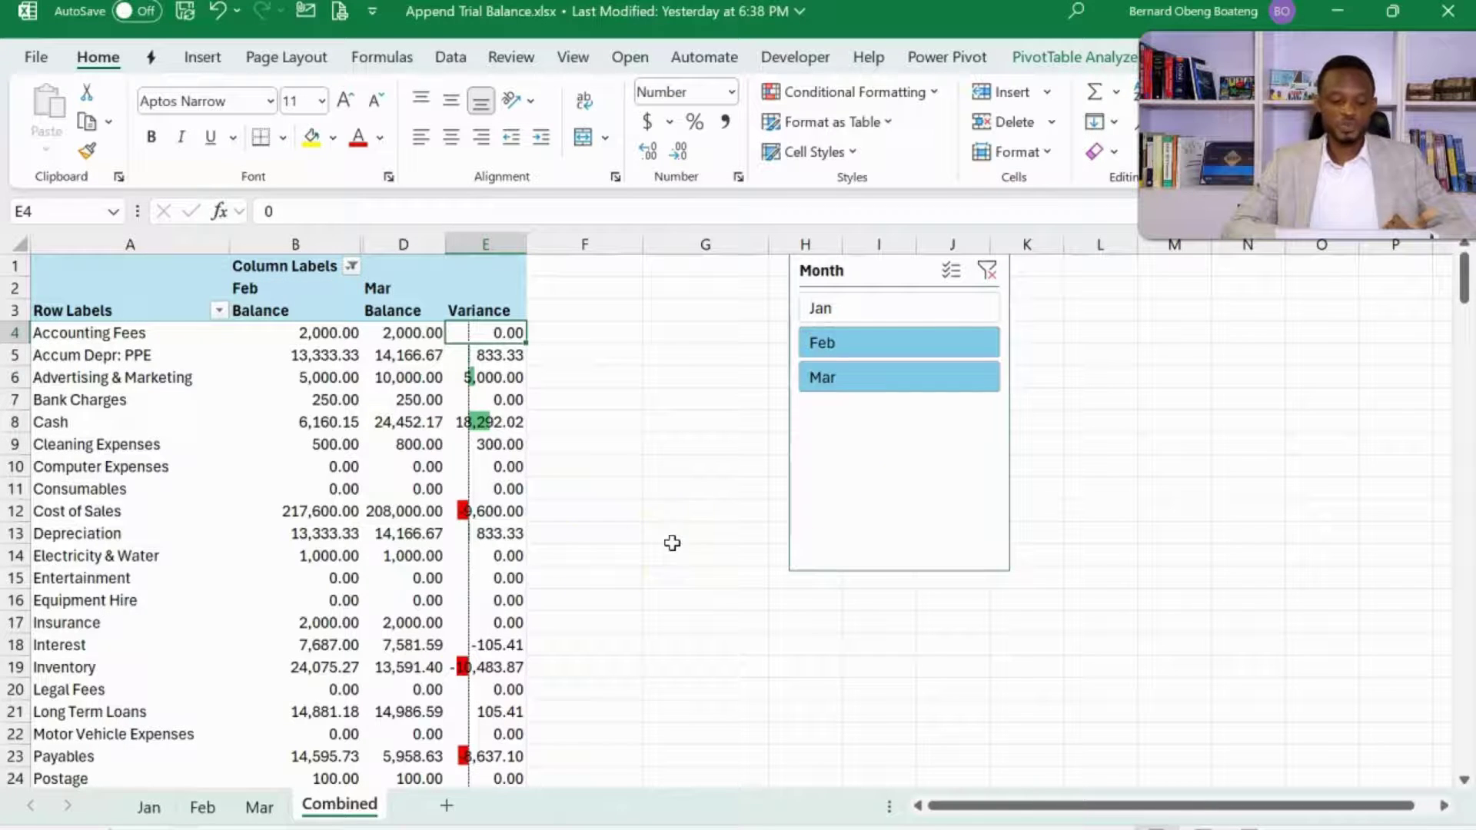
left_click(377, 645)
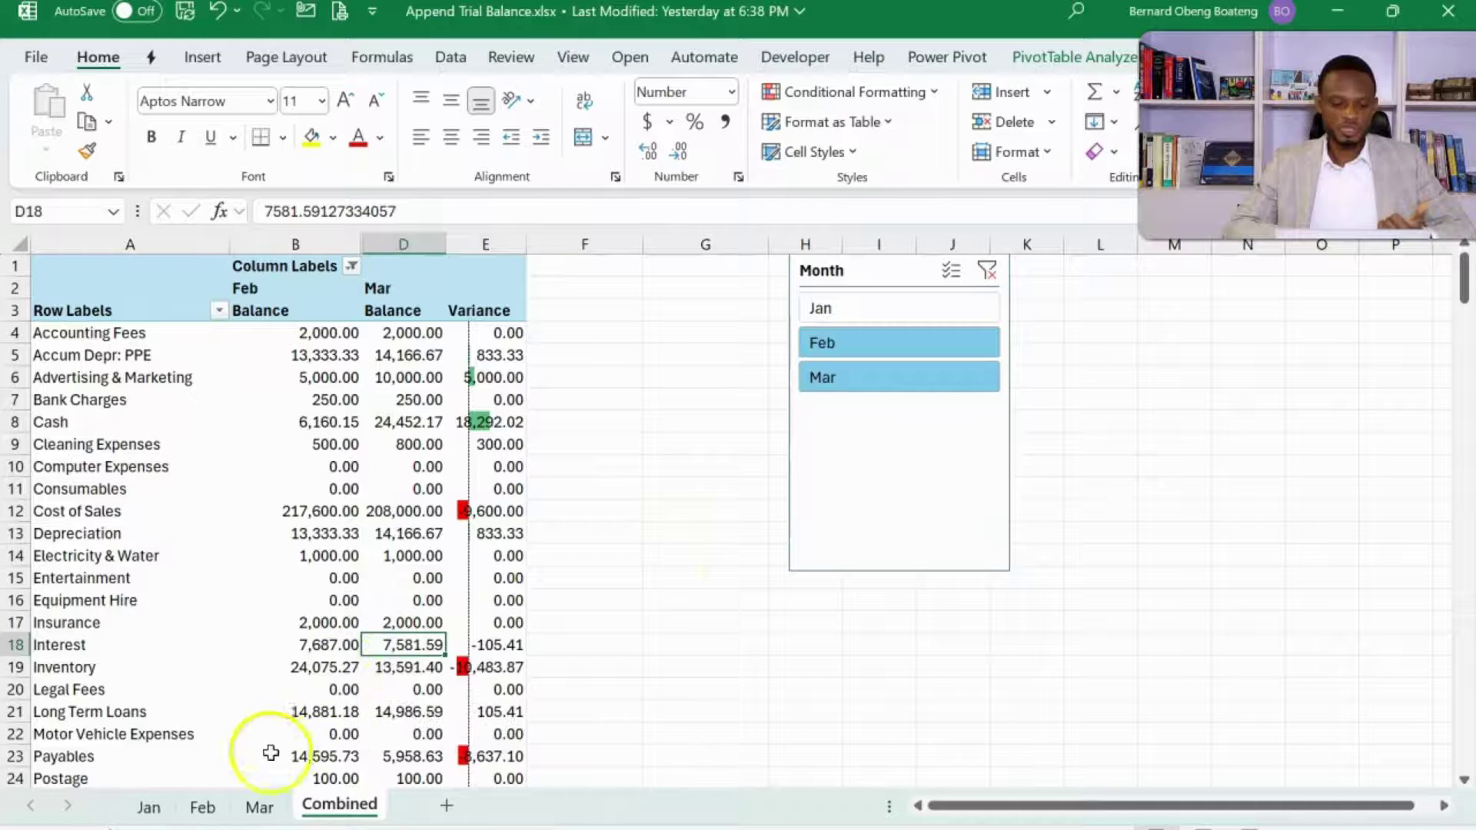
left_click(259, 806)
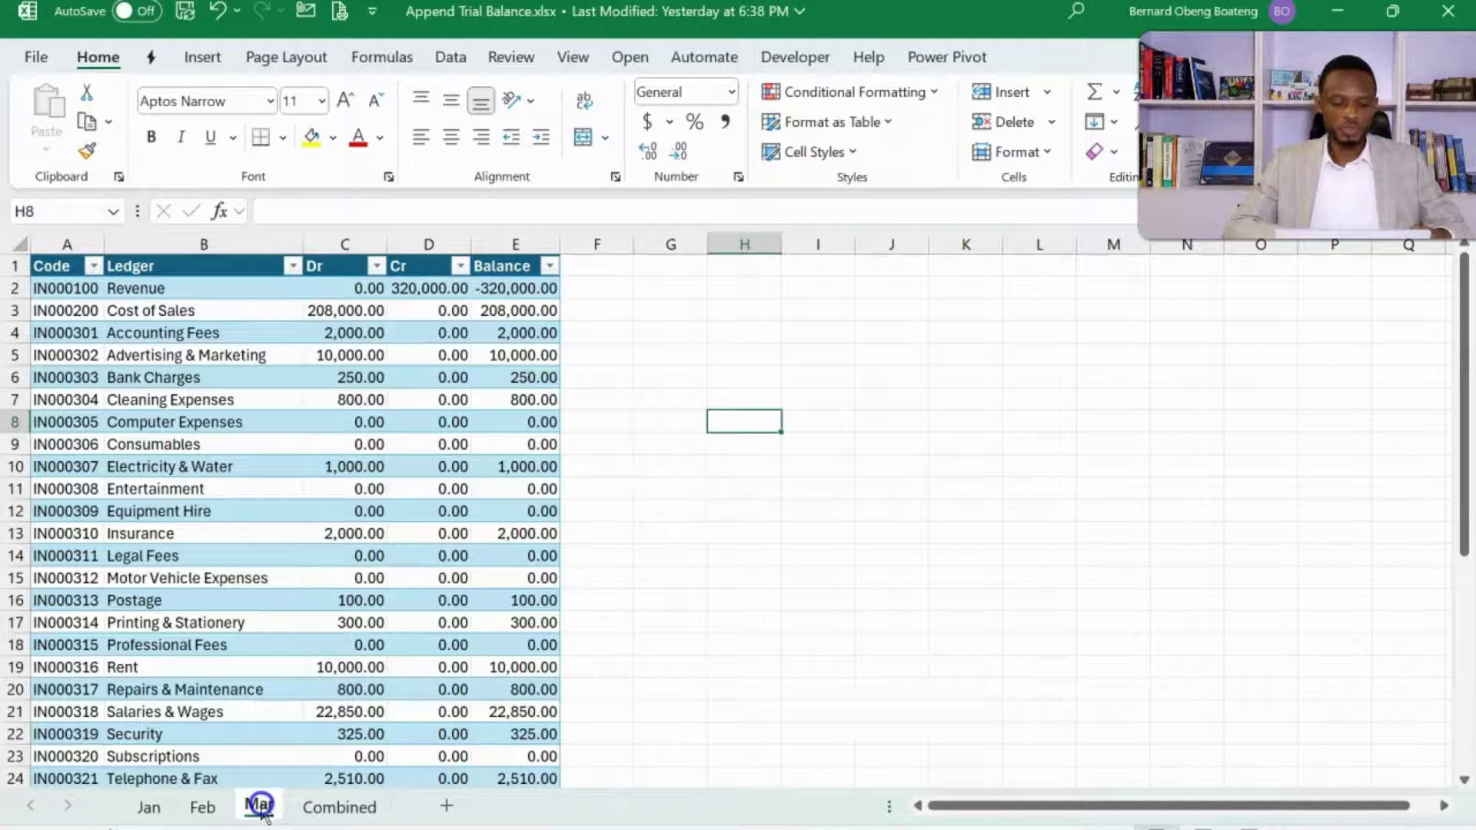
Copy the Mar sheet and rename the copy Apr.
left_click_drag(311, 807, 311, 809)
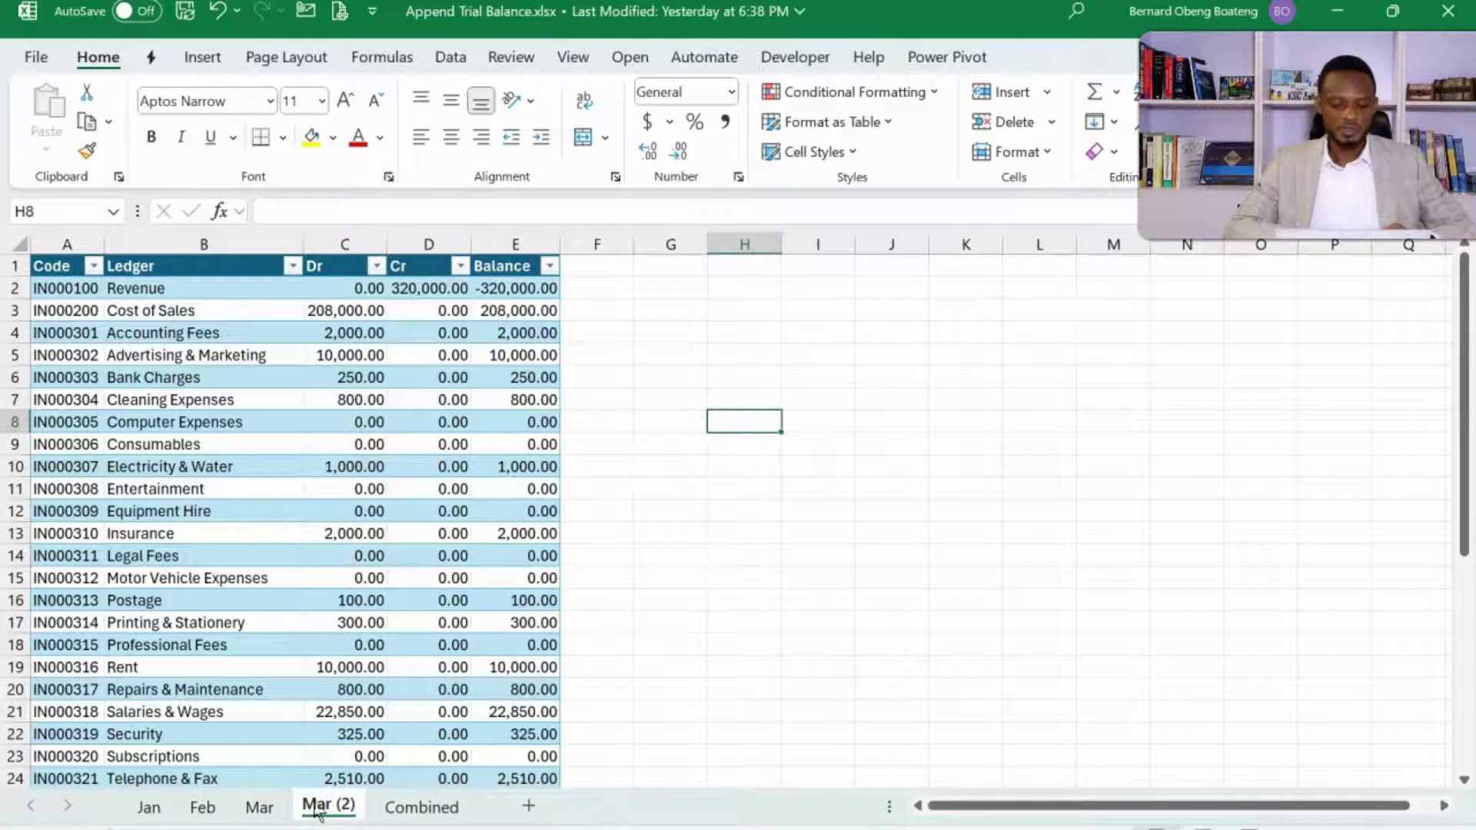
right_click(315, 809)
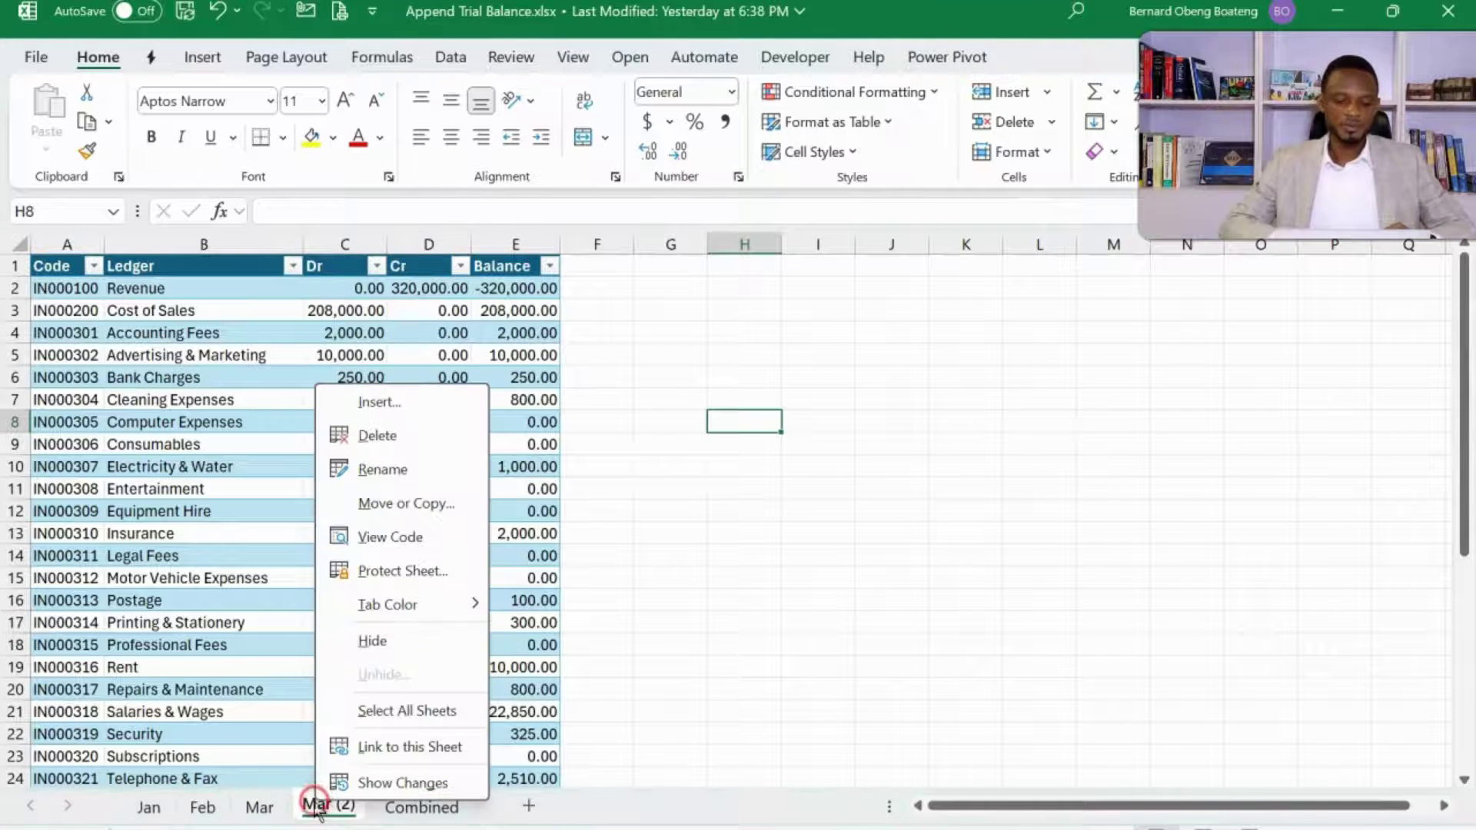
left_click(383, 470)
type("Apr")
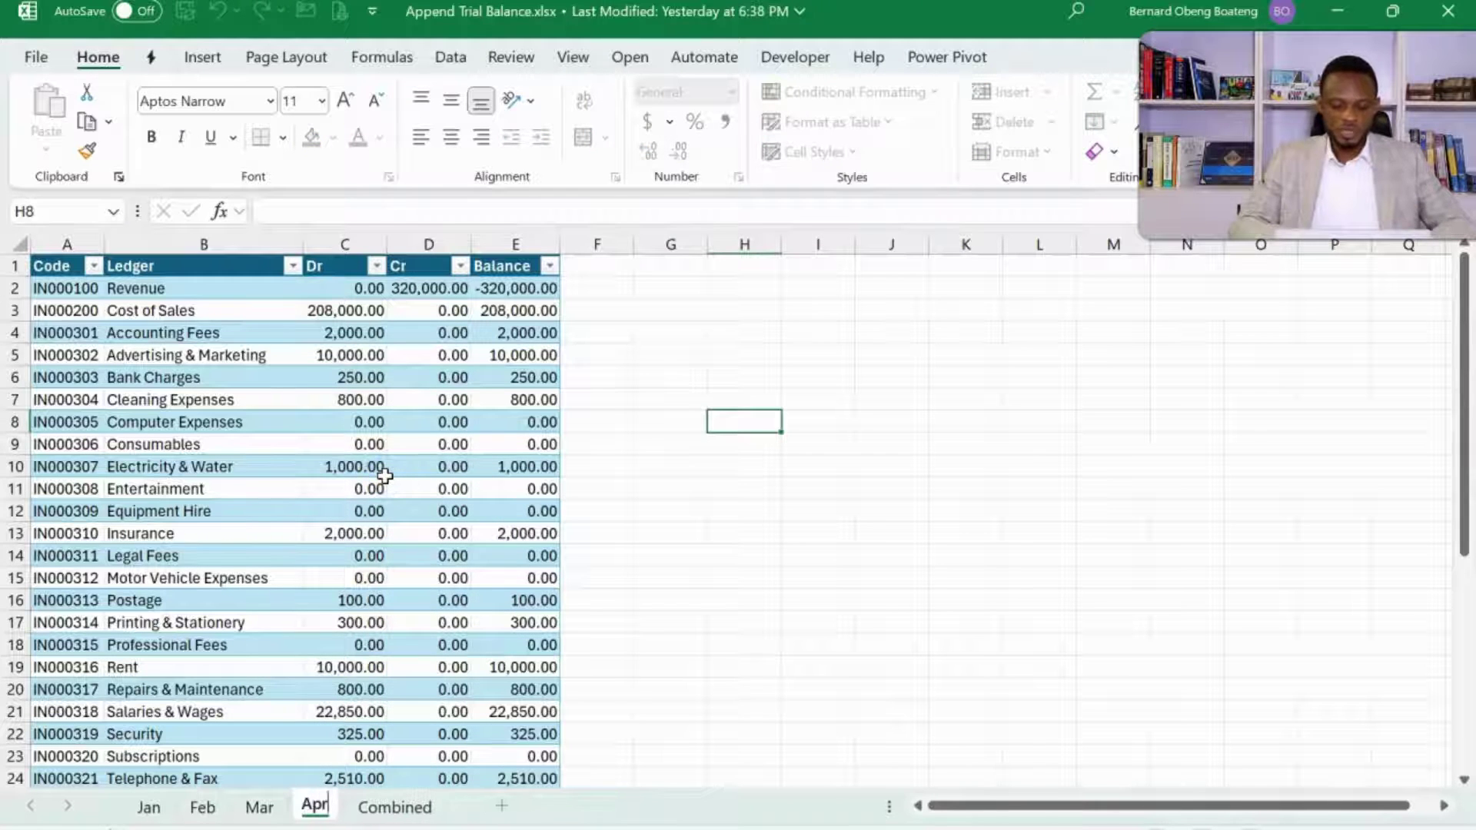
Name the copied sheet's table Apr in Table Design and return to the Combined sheet.
left_click(384, 476)
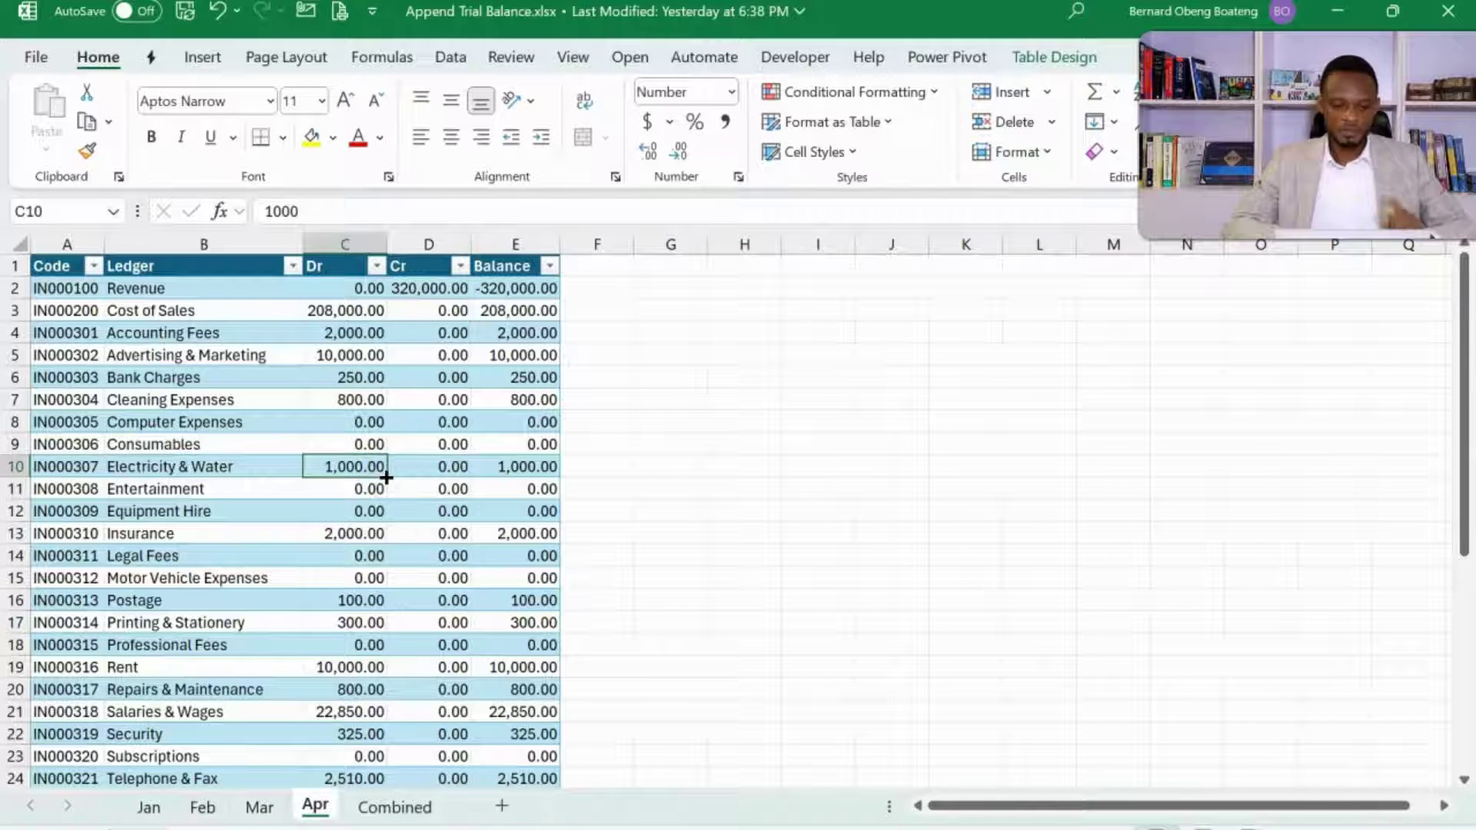
left_click(1045, 56)
left_click(96, 118)
type("Apr")
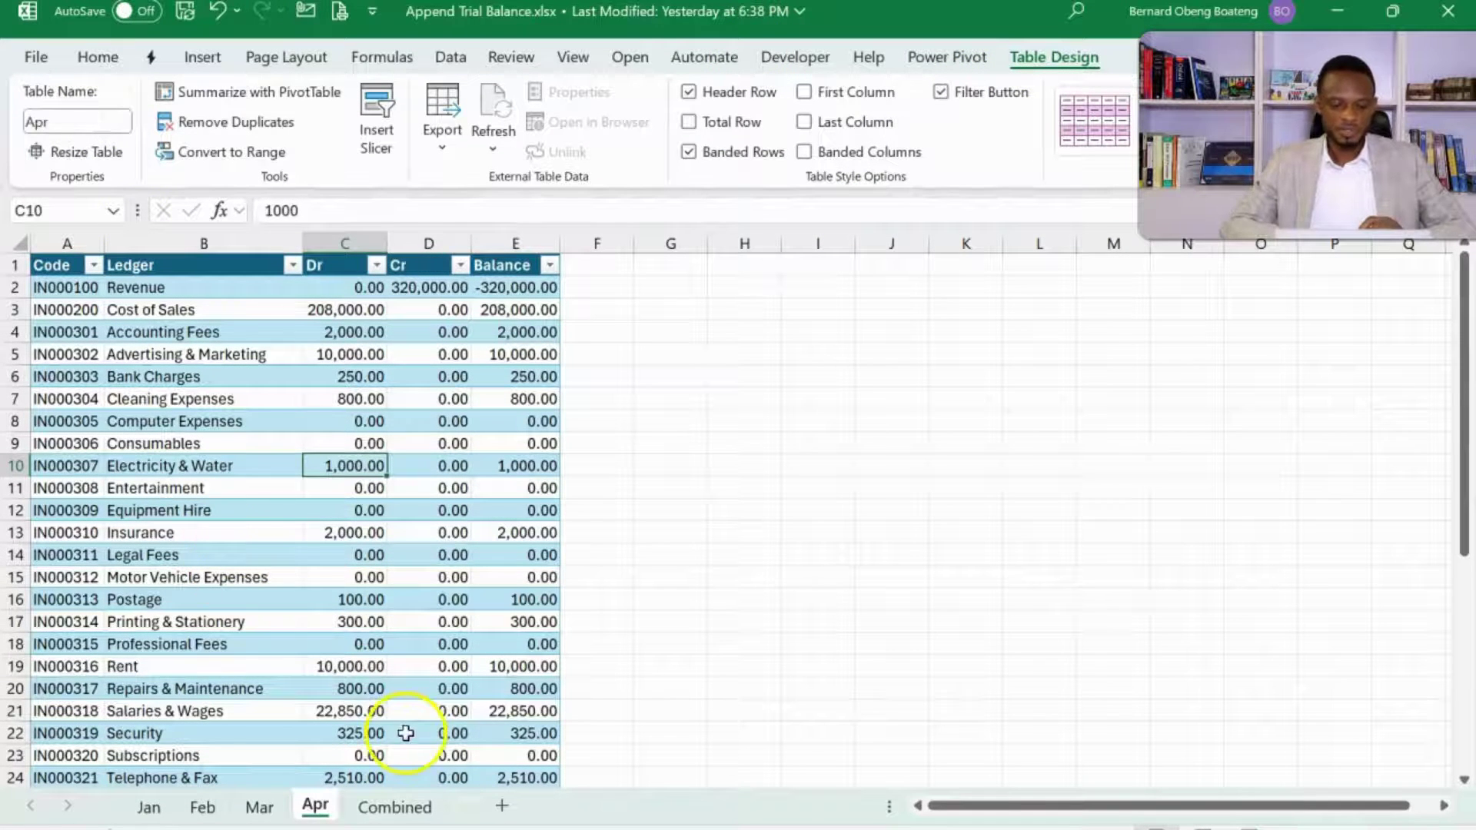
left_click(395, 806)
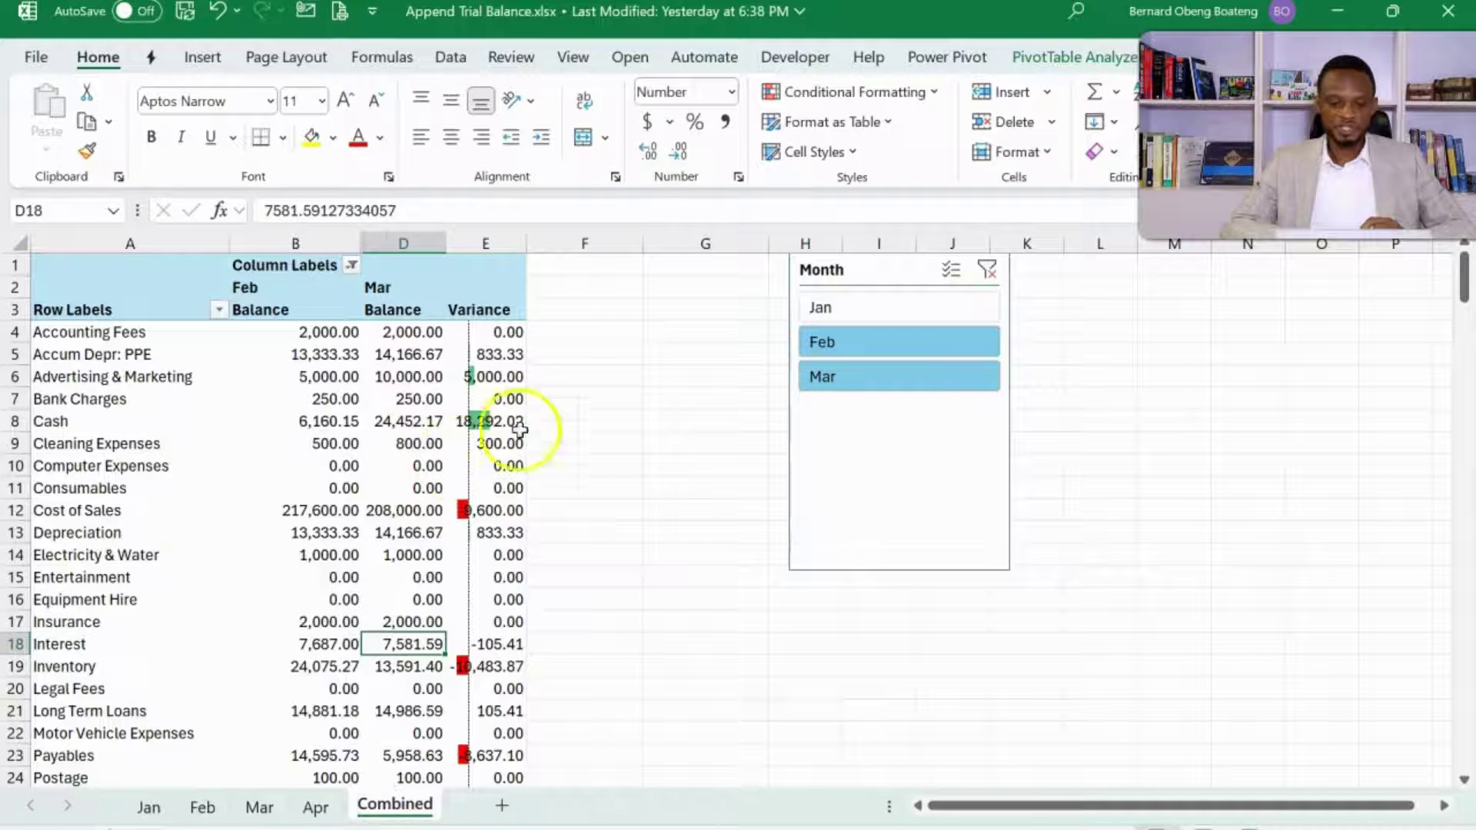
Refresh all data so the new Apr sheet appears in the Month slicer.
left_click(451, 58)
left_click(209, 150)
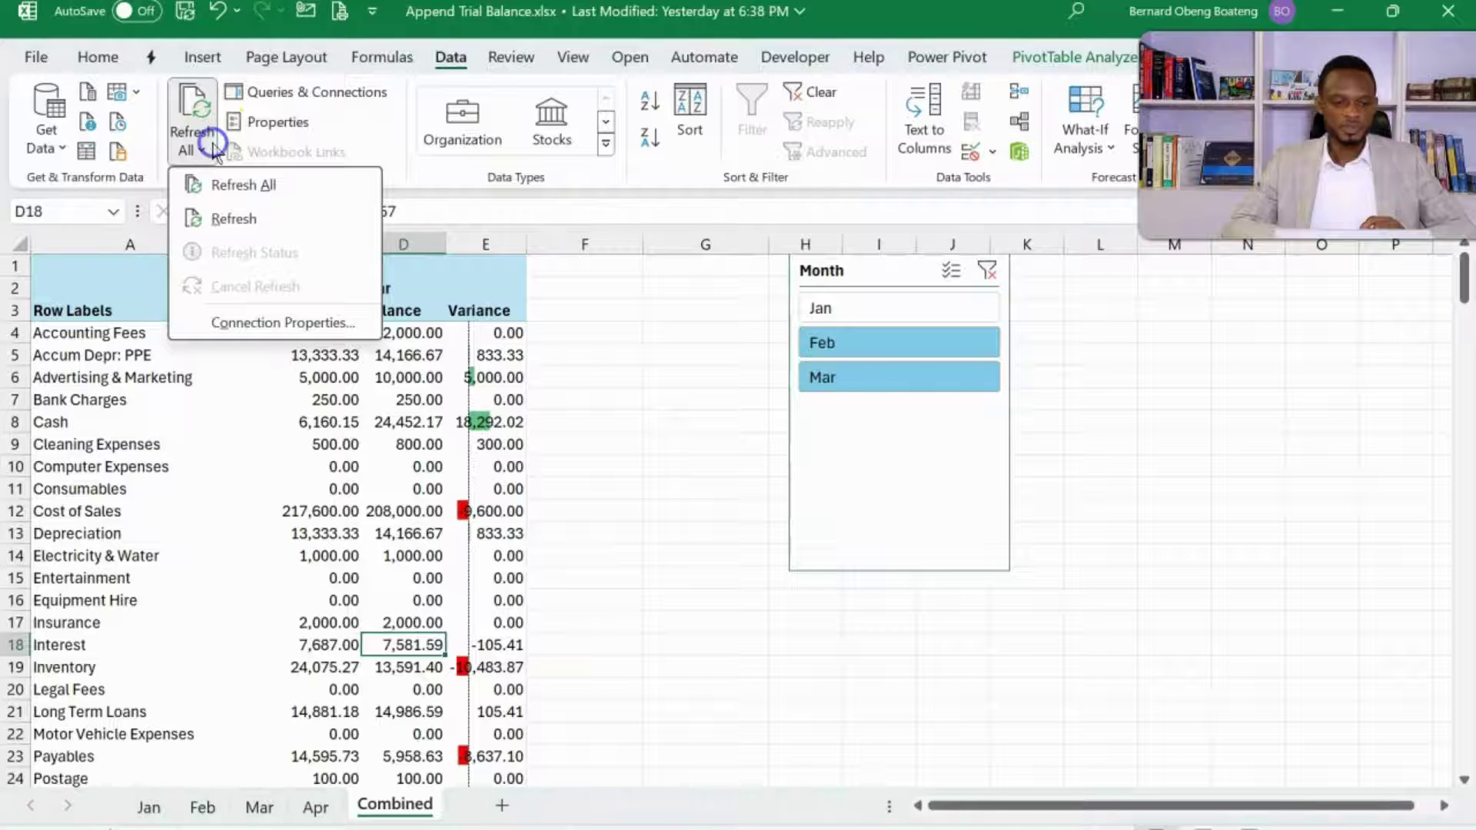
left_click(298, 187)
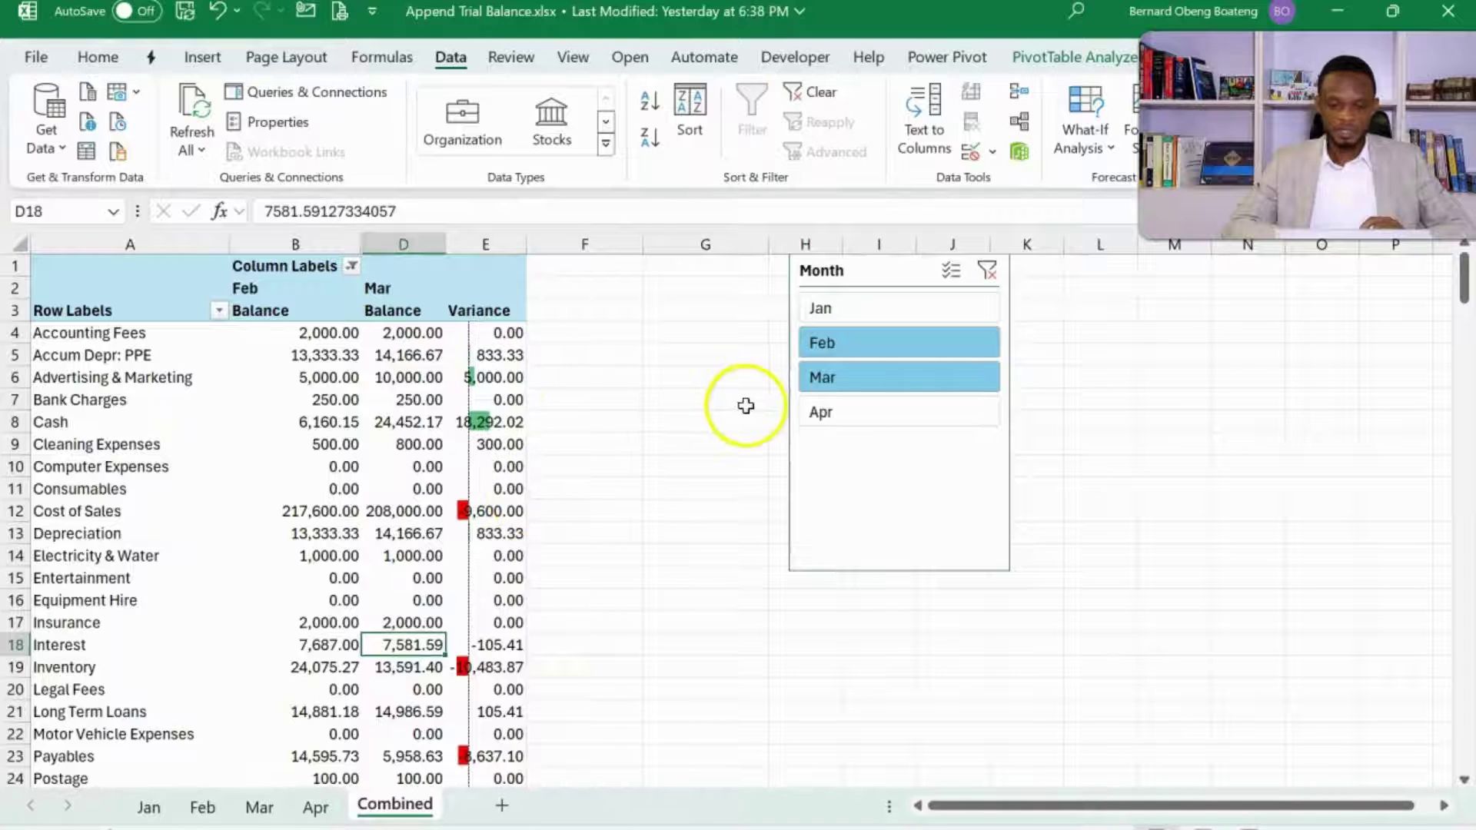
Filter the pivot to Mar and Apr to compare them, then open the Apr sheet.
left_click(854, 388)
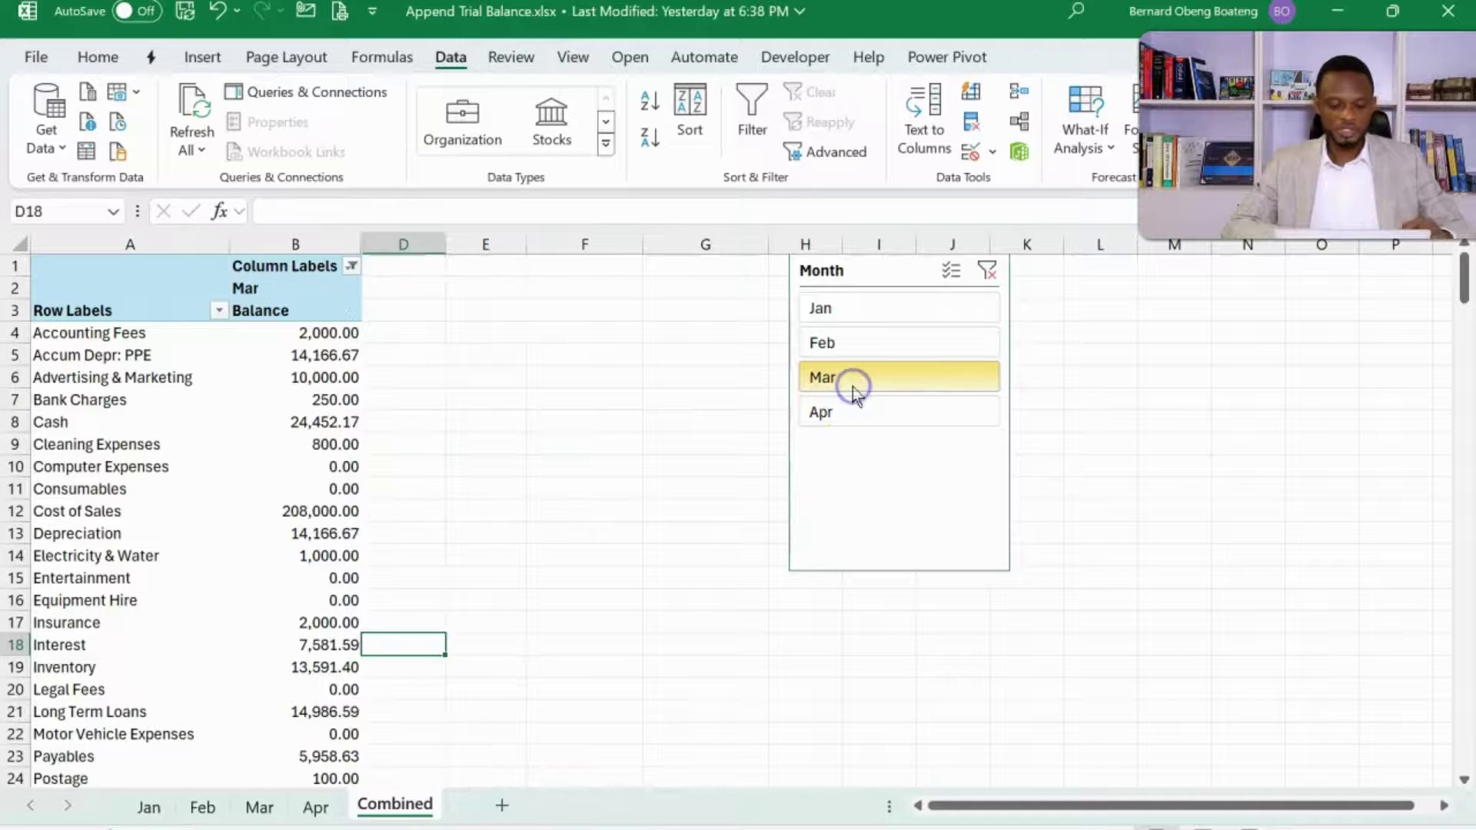
left_click(855, 408, "ctrl")
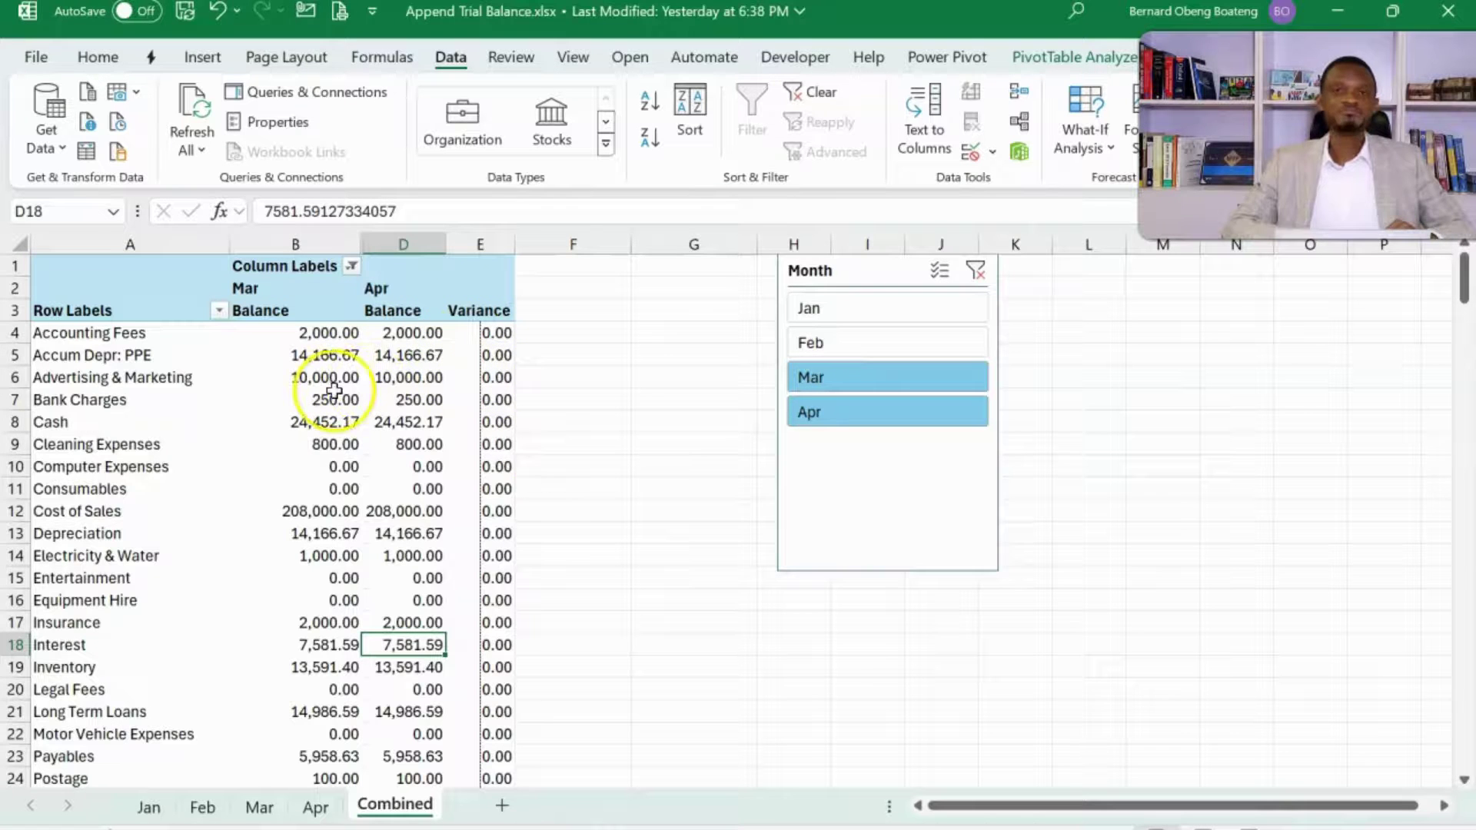
scroll(407, 507, "down", 5)
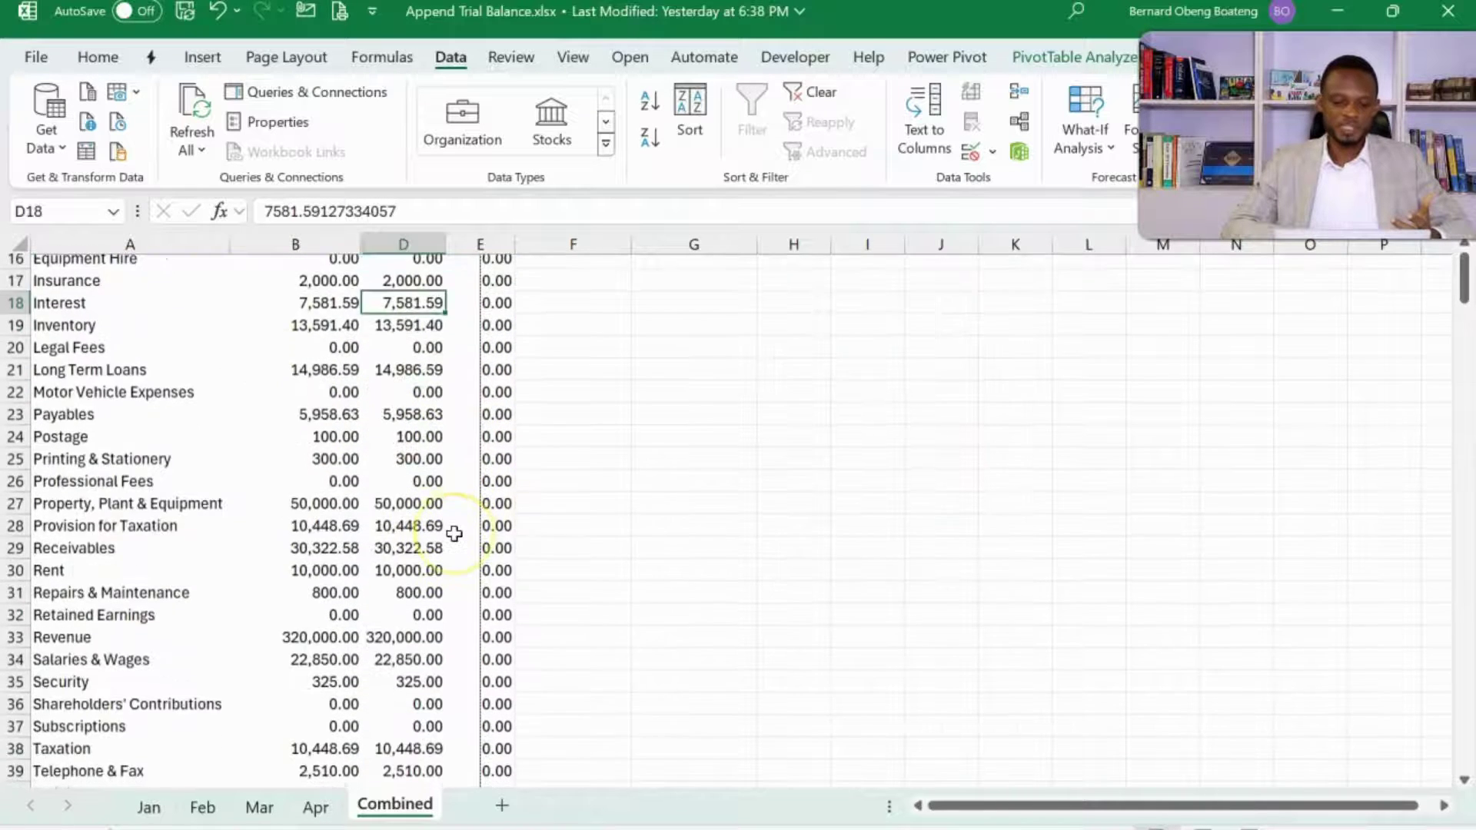
scroll(446, 531, "up", 3)
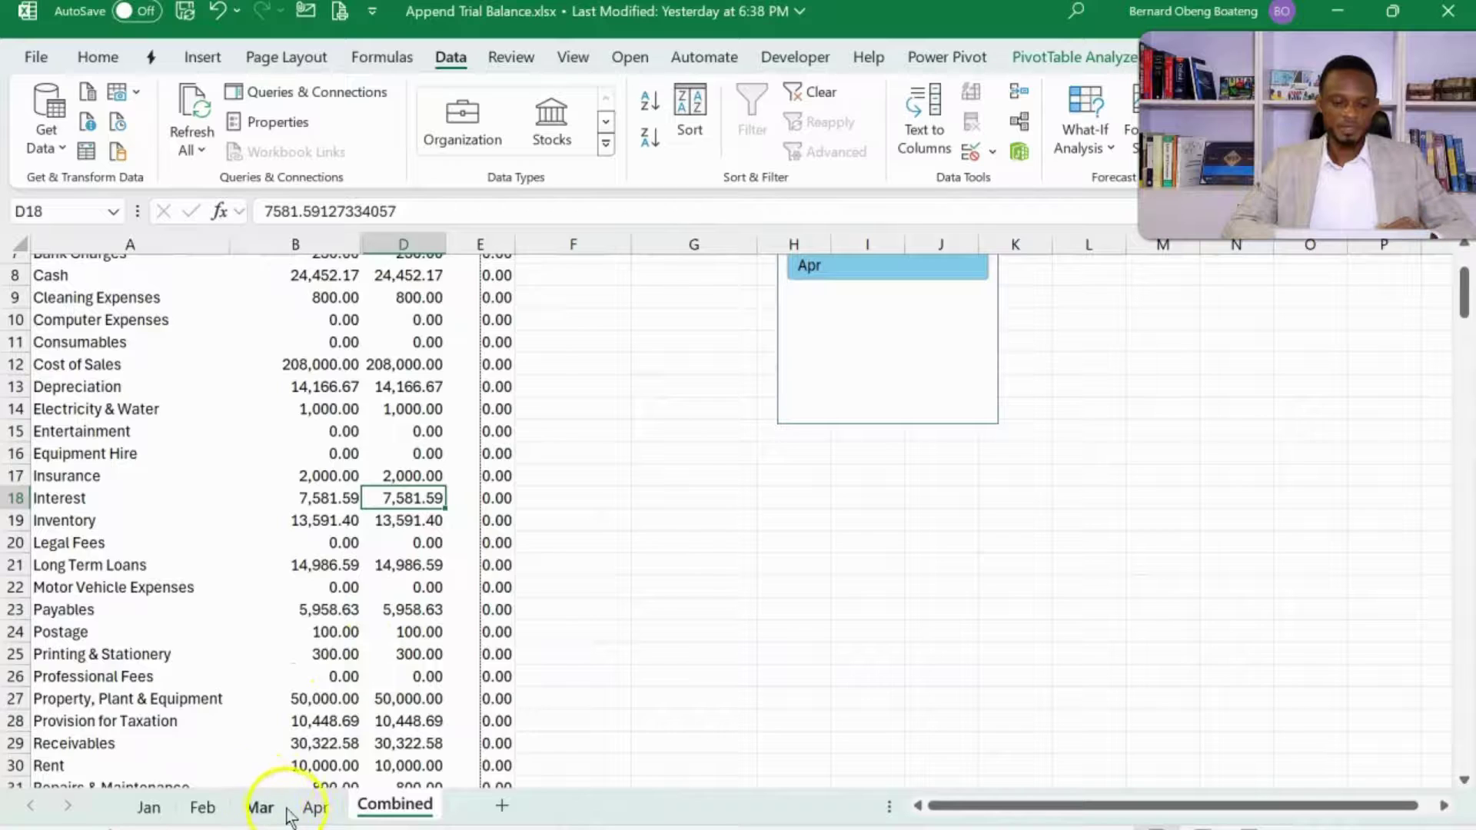
left_click(312, 806)
Change April's Revenue credit in D2 to 400,000.
left_click(430, 290)
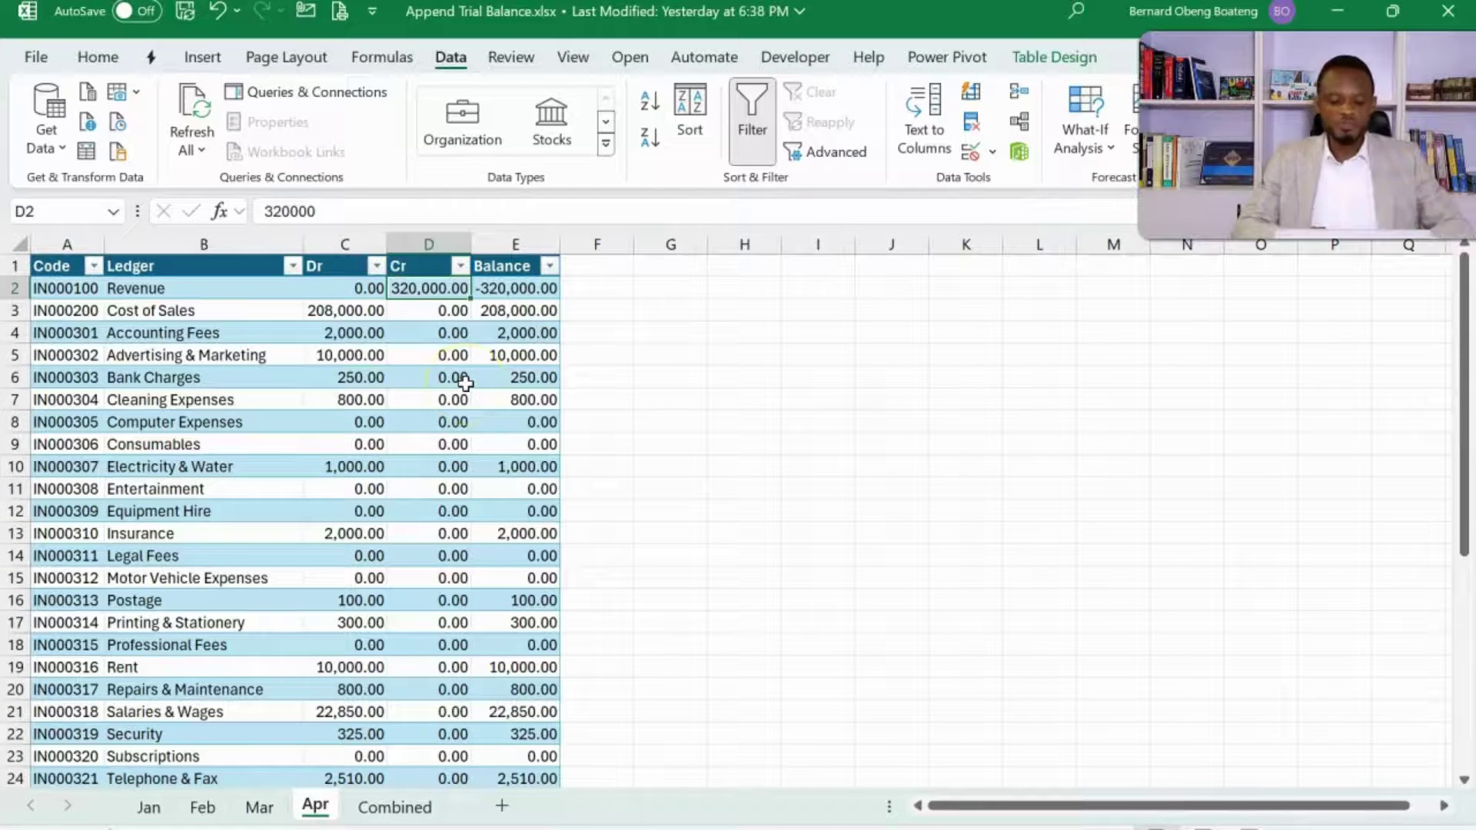
type("4")
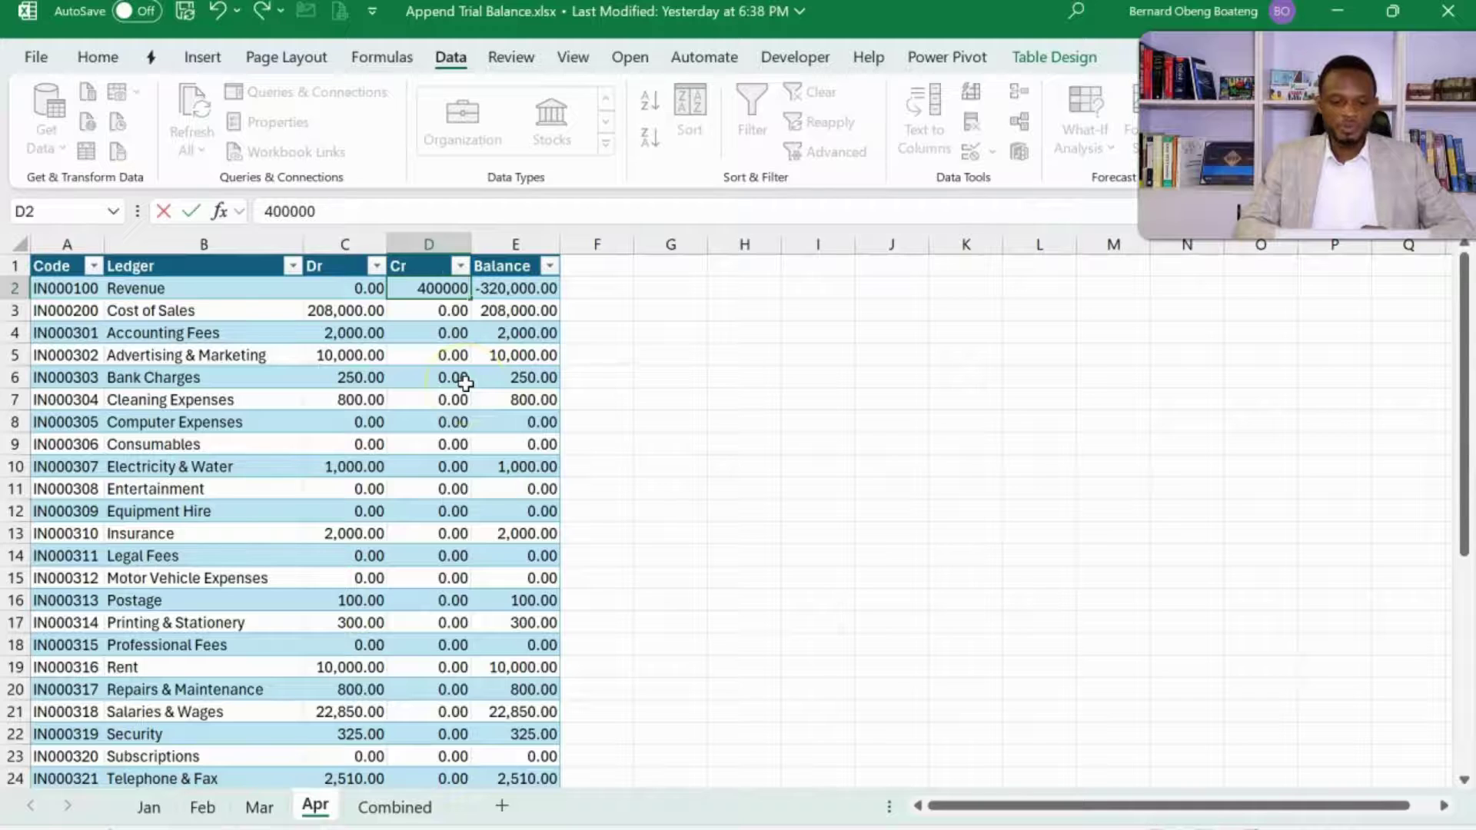
key("Return")
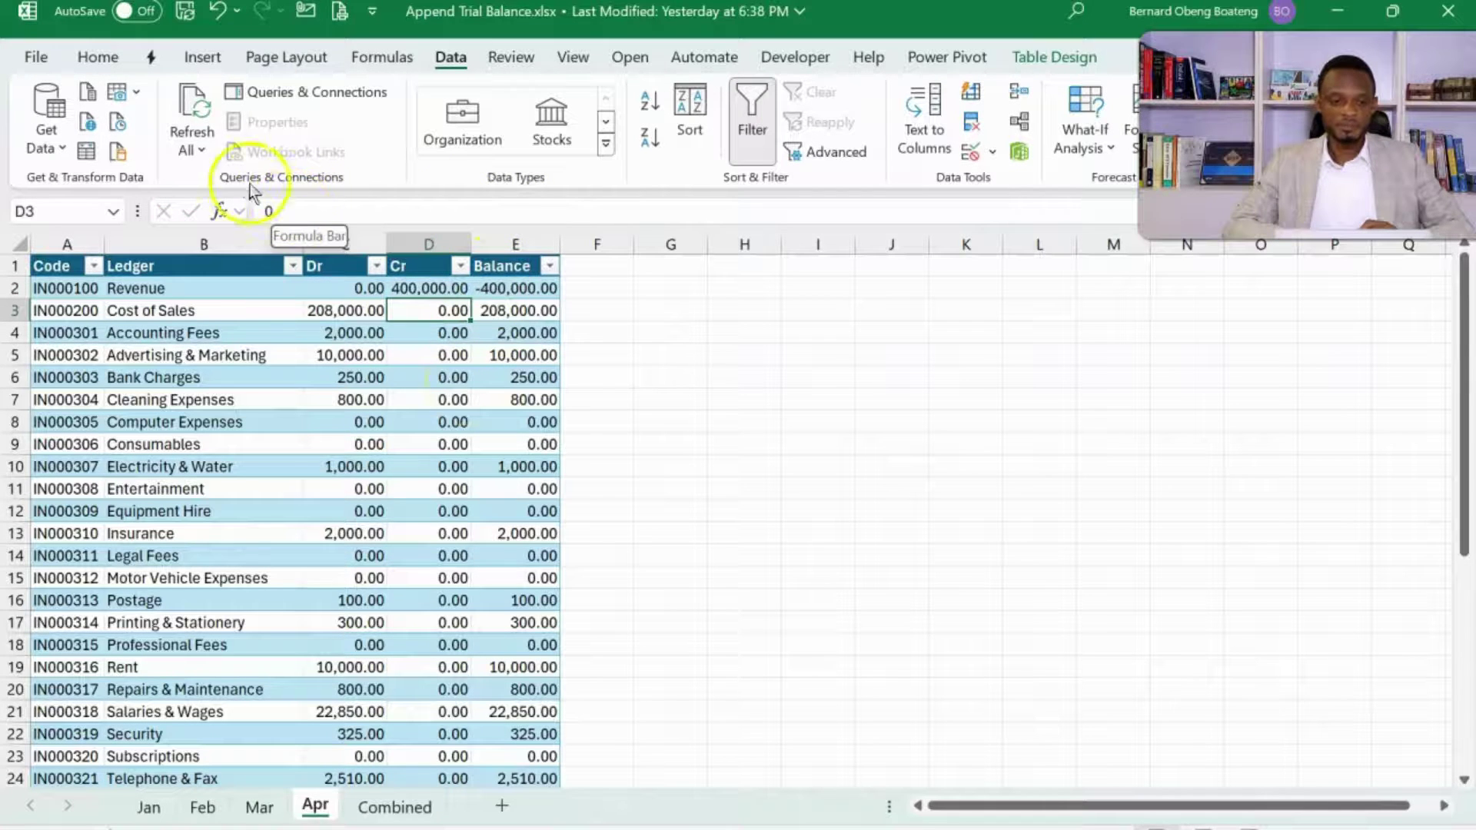
Refresh all data with the new Revenue and return to the Combined pivot sheet.
left_click(202, 151)
left_click(238, 182)
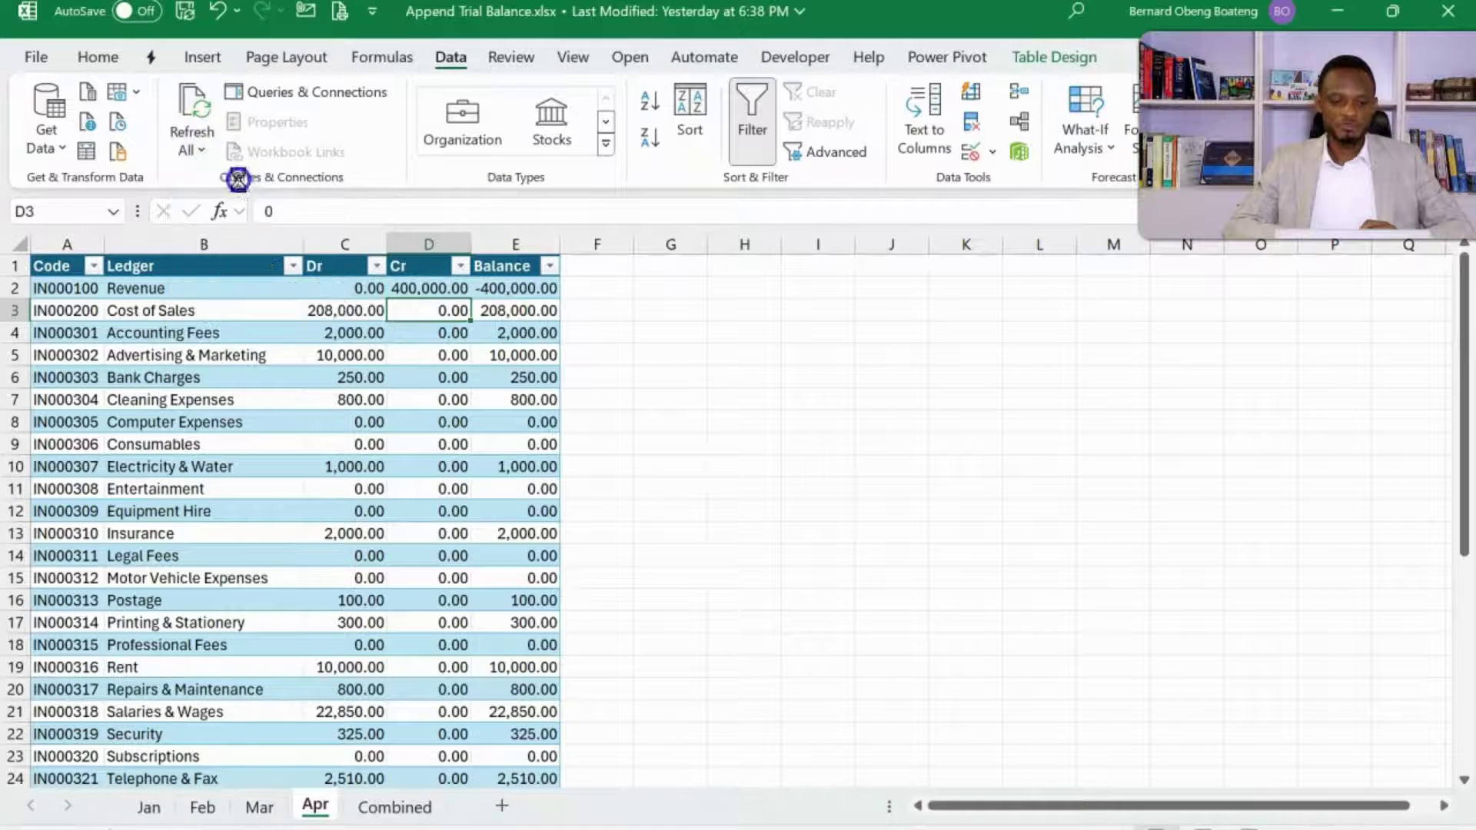
left_click(369, 676)
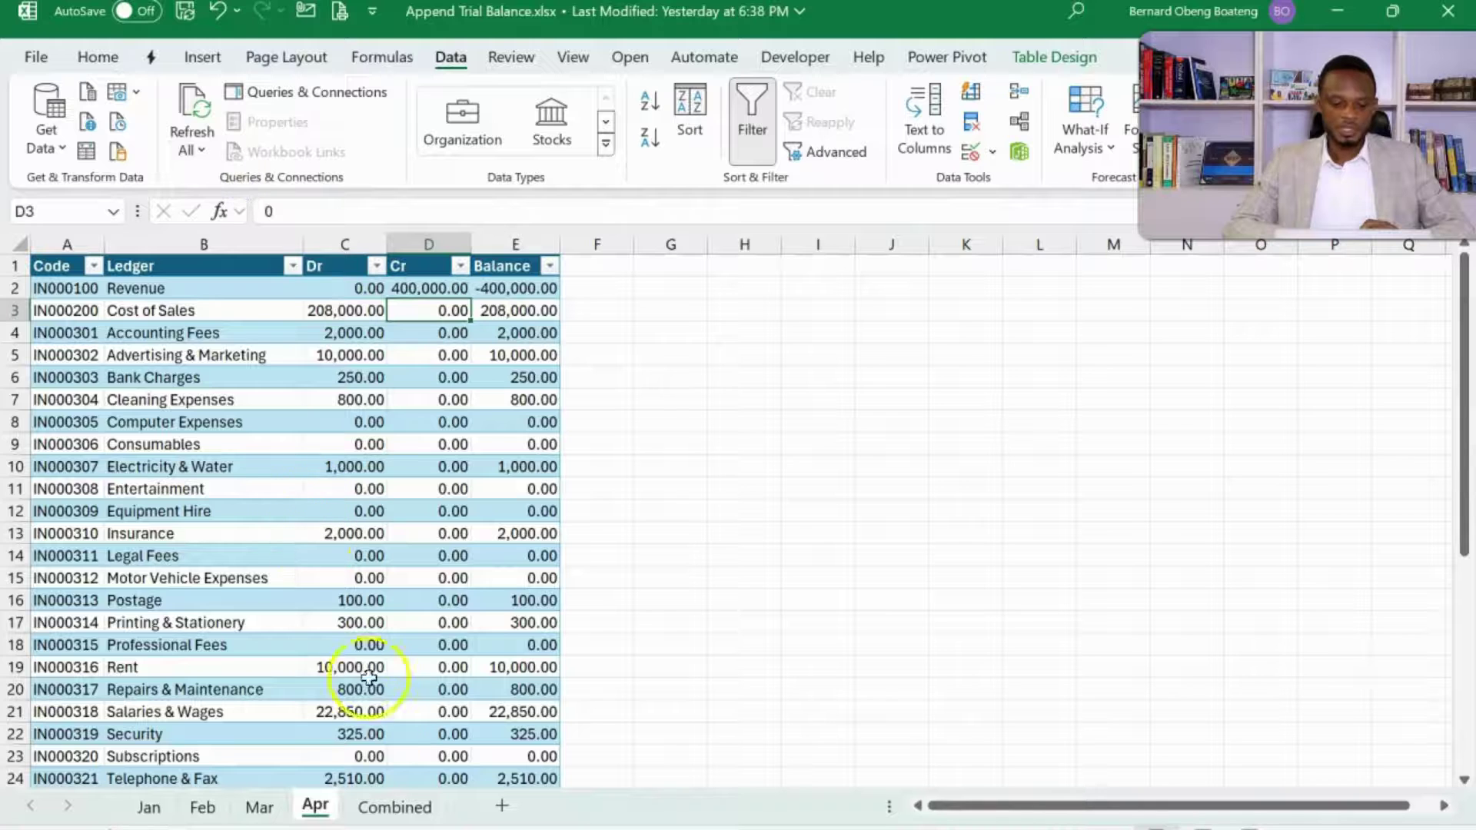
left_click(395, 806)
scroll(442, 588, "up", 2)
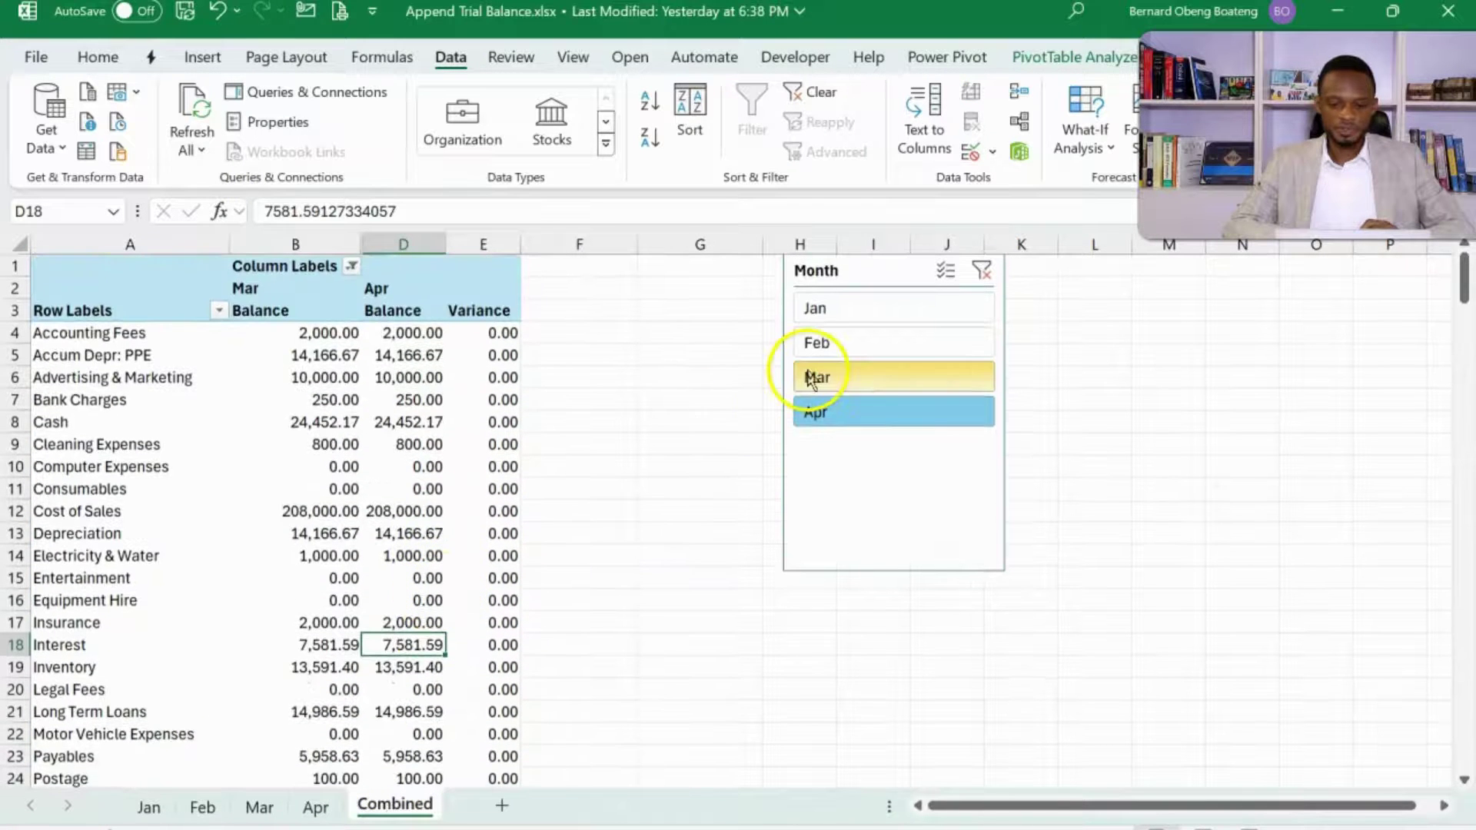
Check the 80,000.00 Revenue variance between Mar and Apr, then filter the pivot to Feb only.
scroll(356, 445, "down", 9)
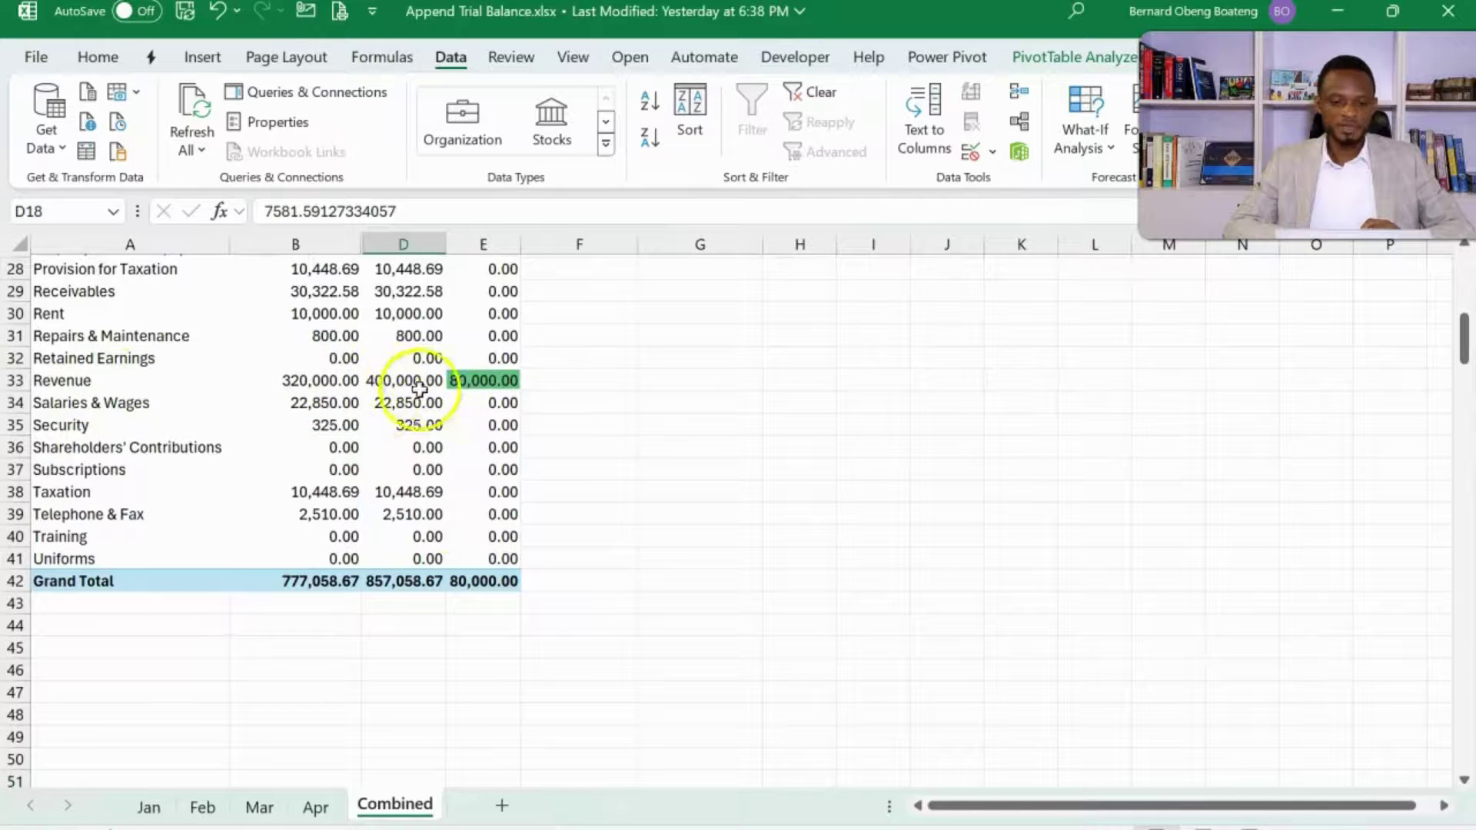
mouse_move(429, 395)
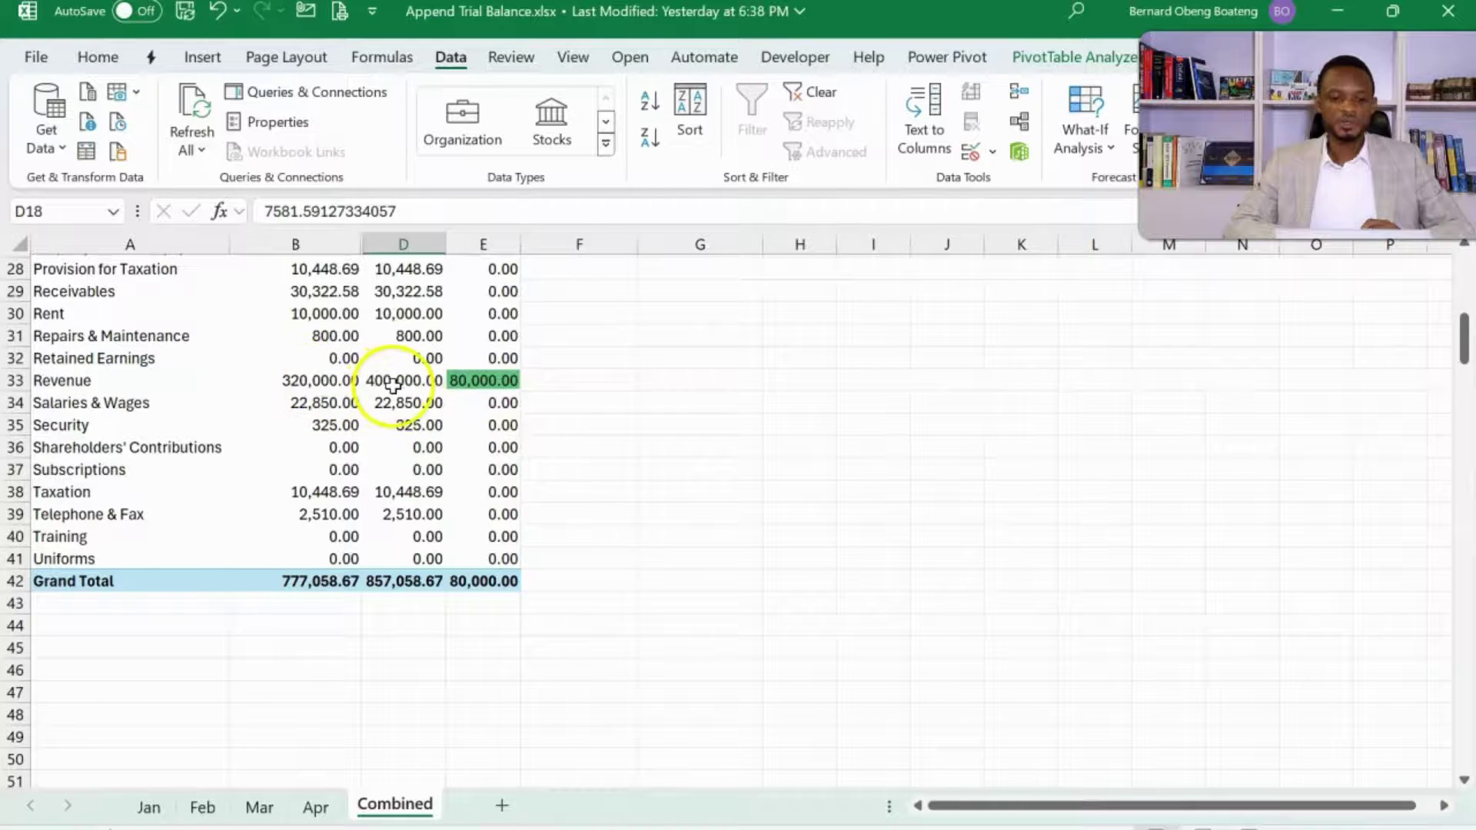
scroll(393, 386, "up", 4)
scroll(393, 386, "up", 5)
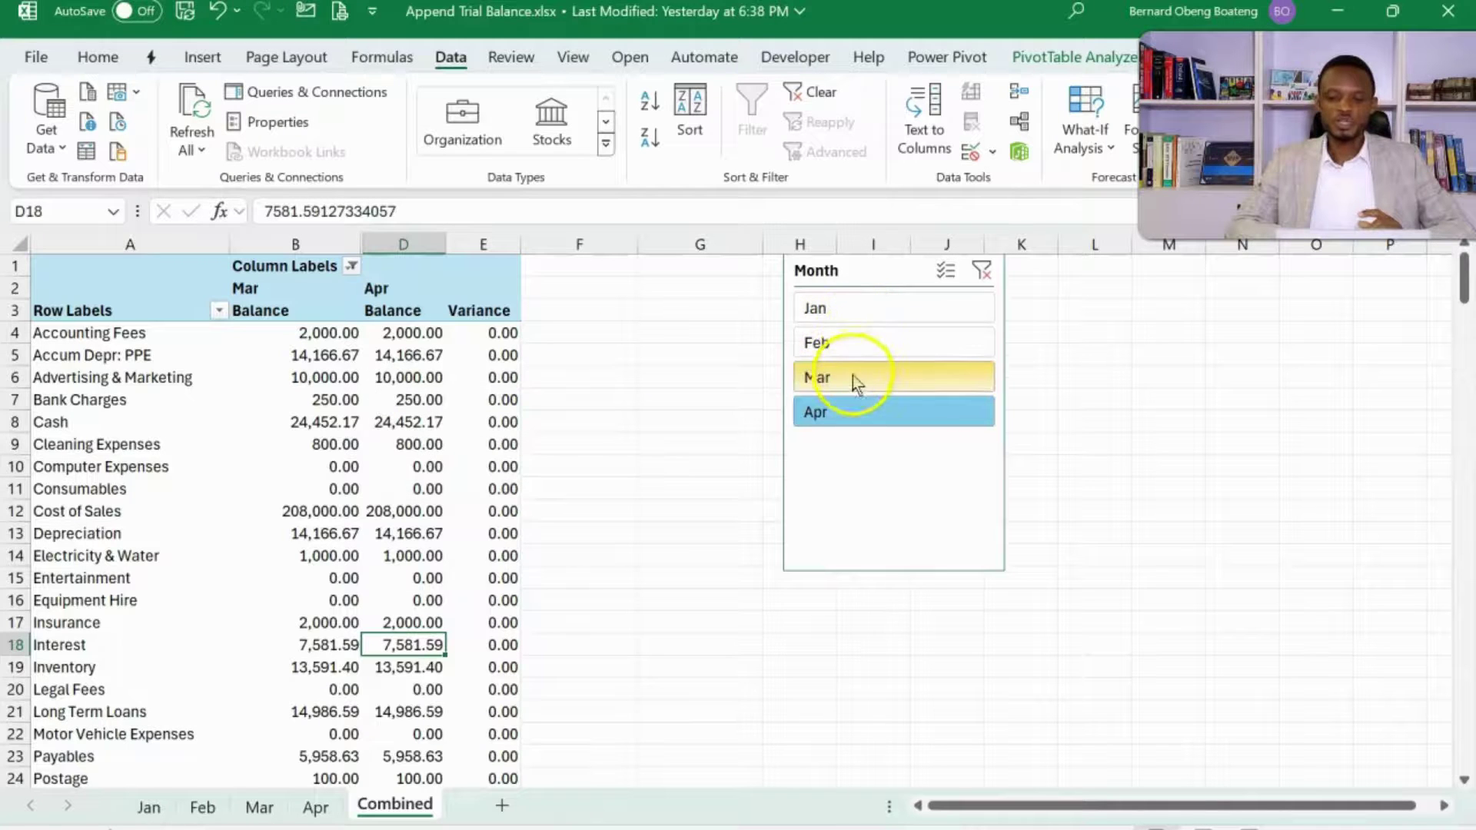
left_click(866, 345)
Add Mar to the Month slicer selection alongside Feb.
left_click(865, 380, "ctrl")
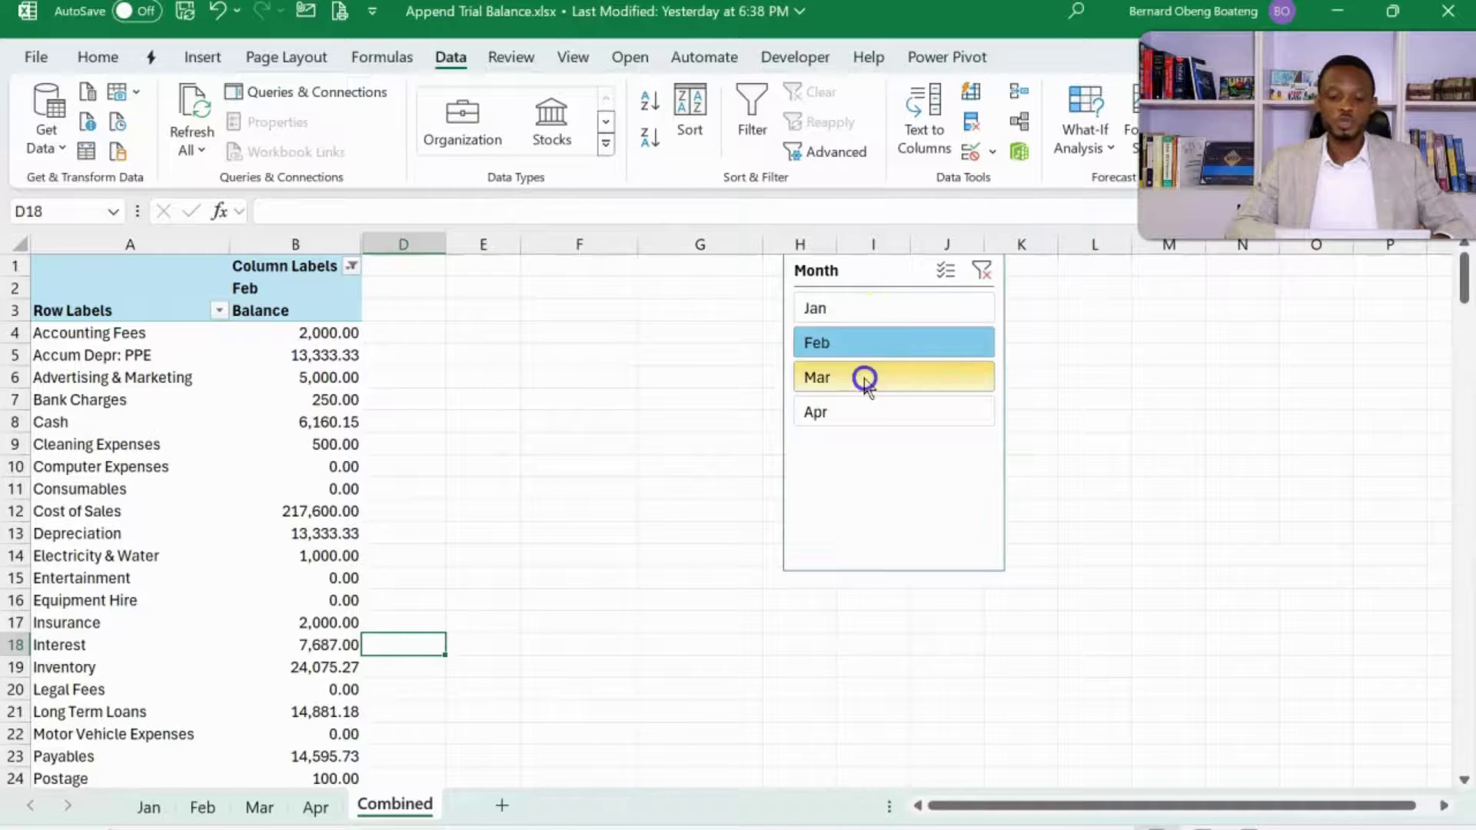